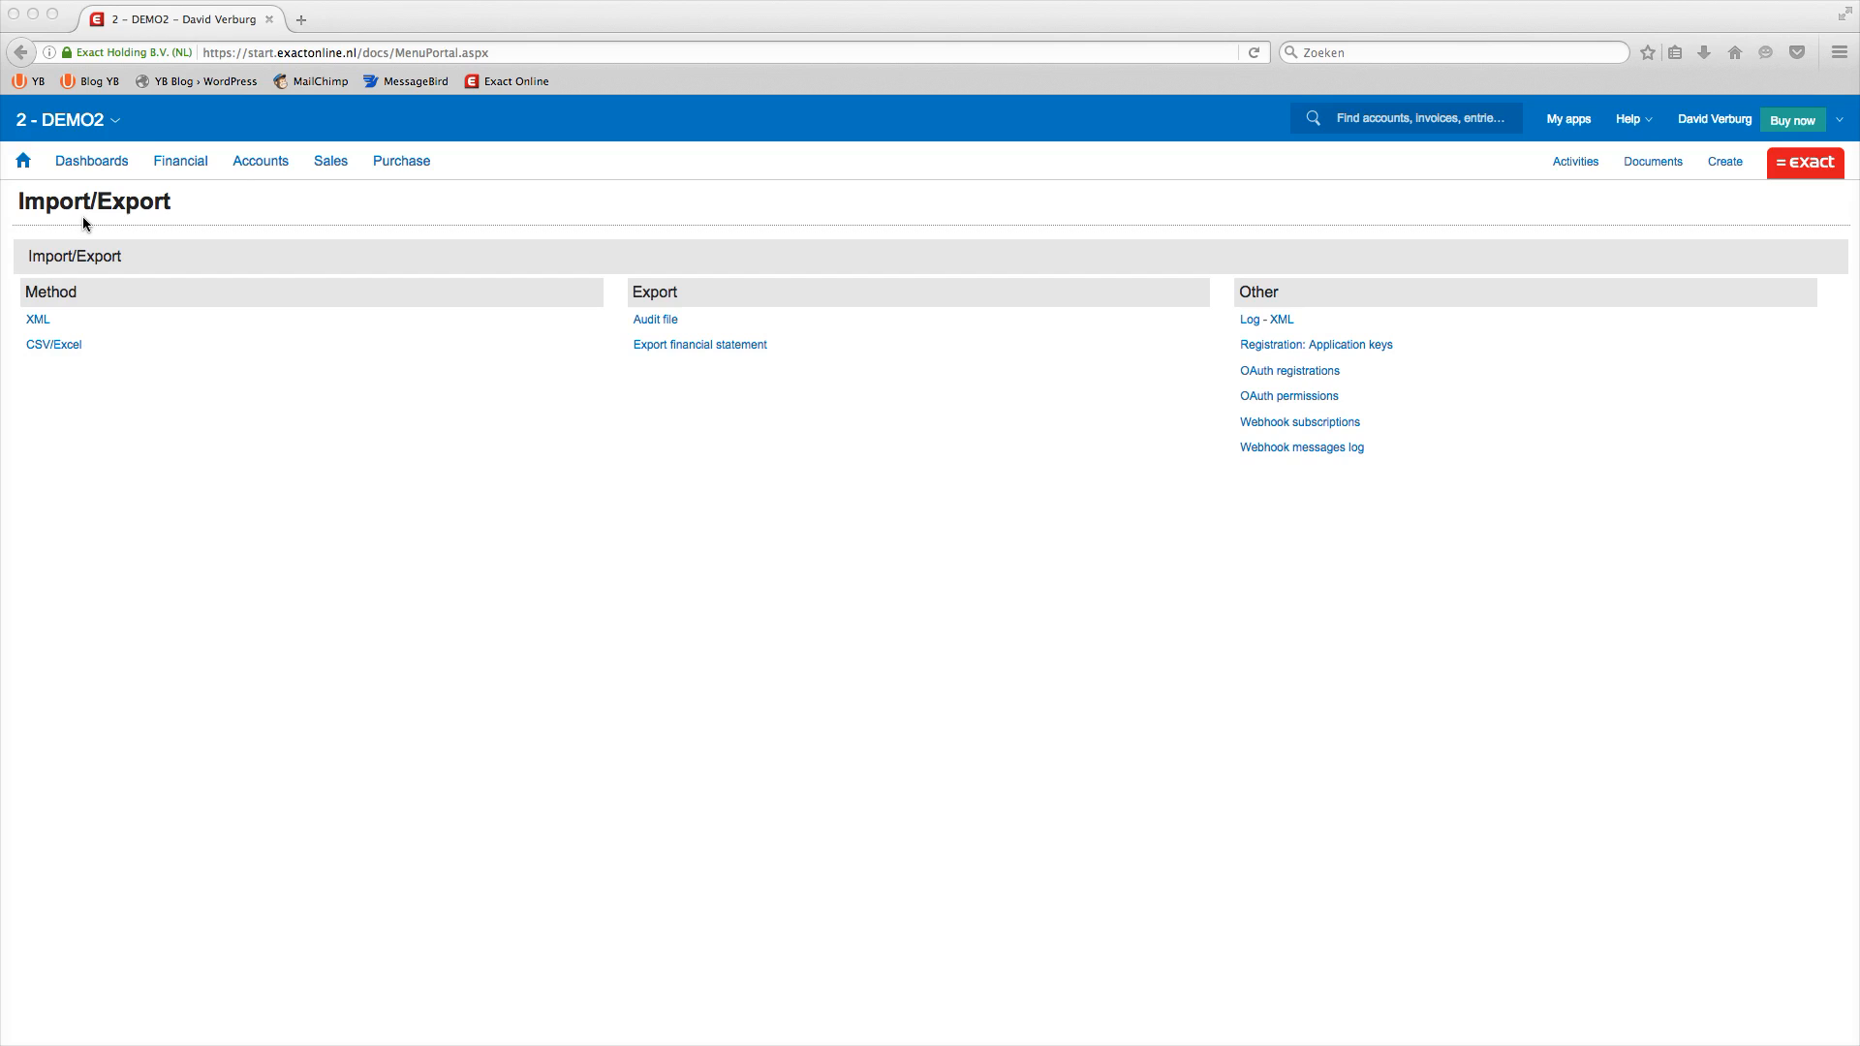
# Step: Start an Accounts import for the DEMO2 company, using comma separated values (CSV) as the file format
pyautogui.click(50, 118)
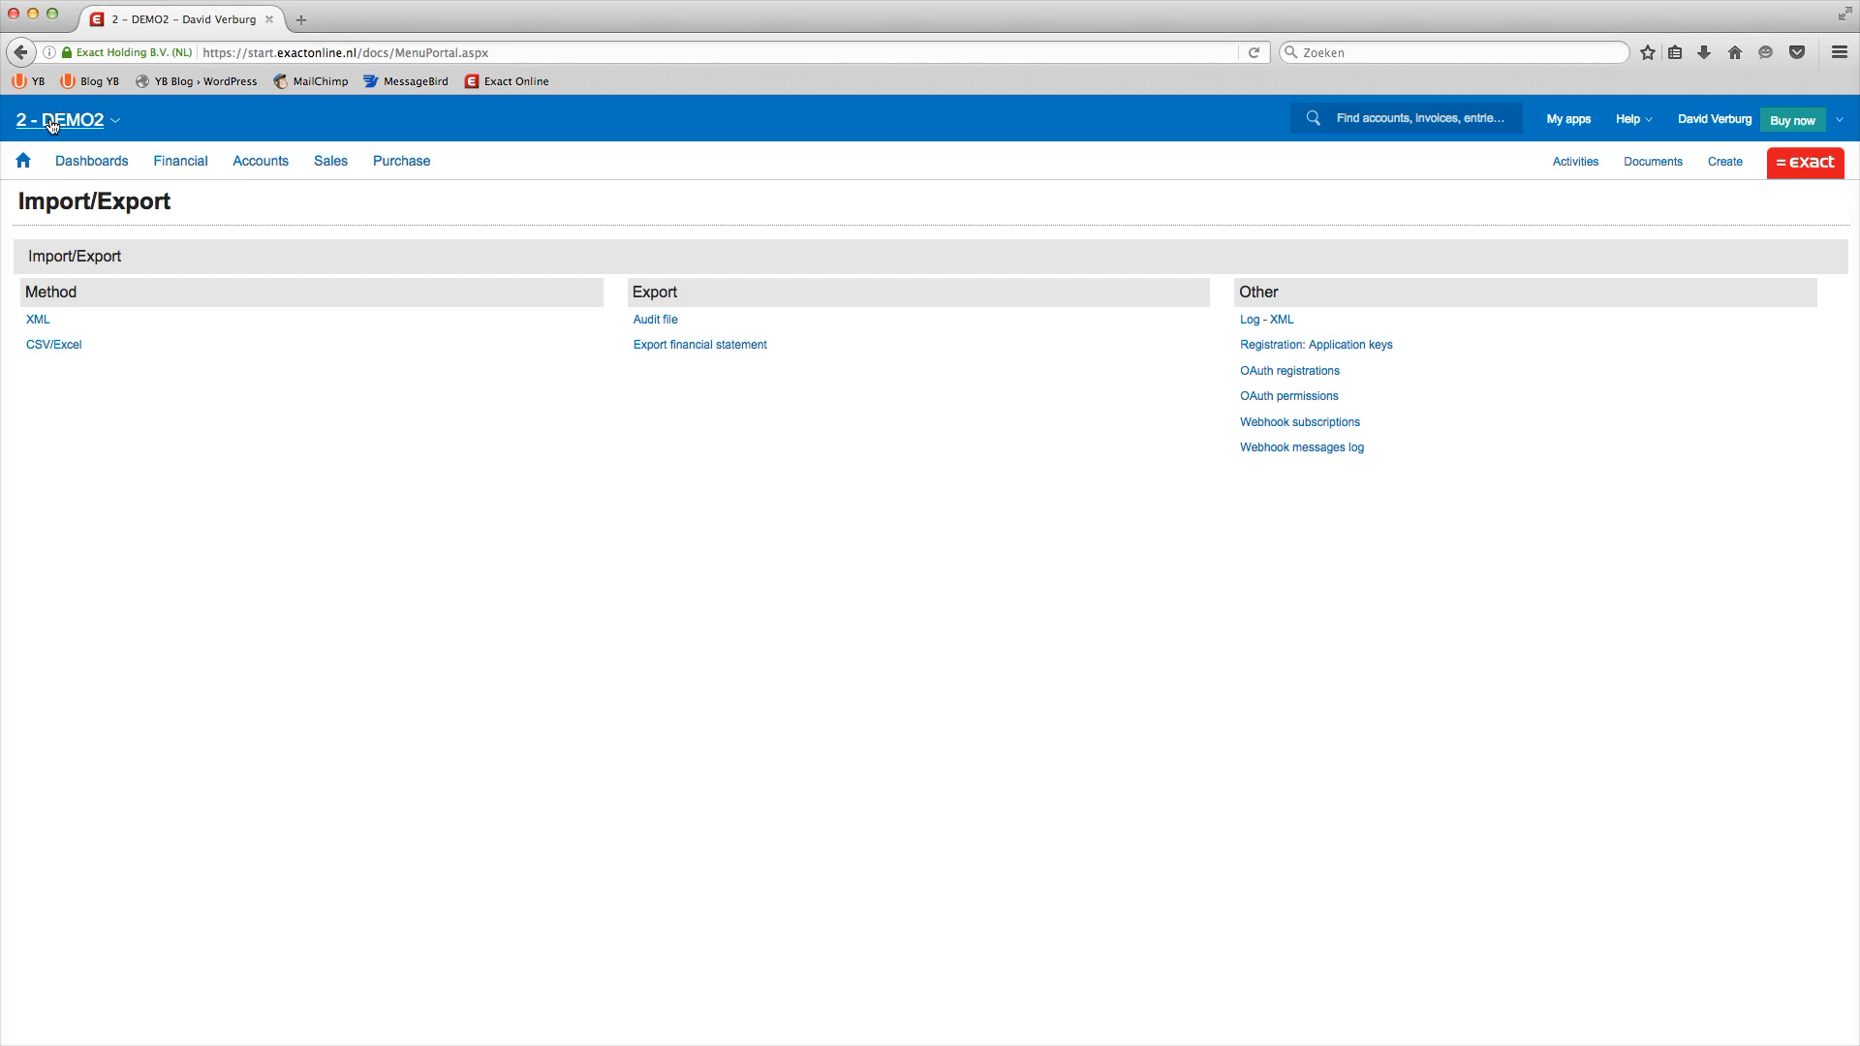
pyautogui.click(51, 122)
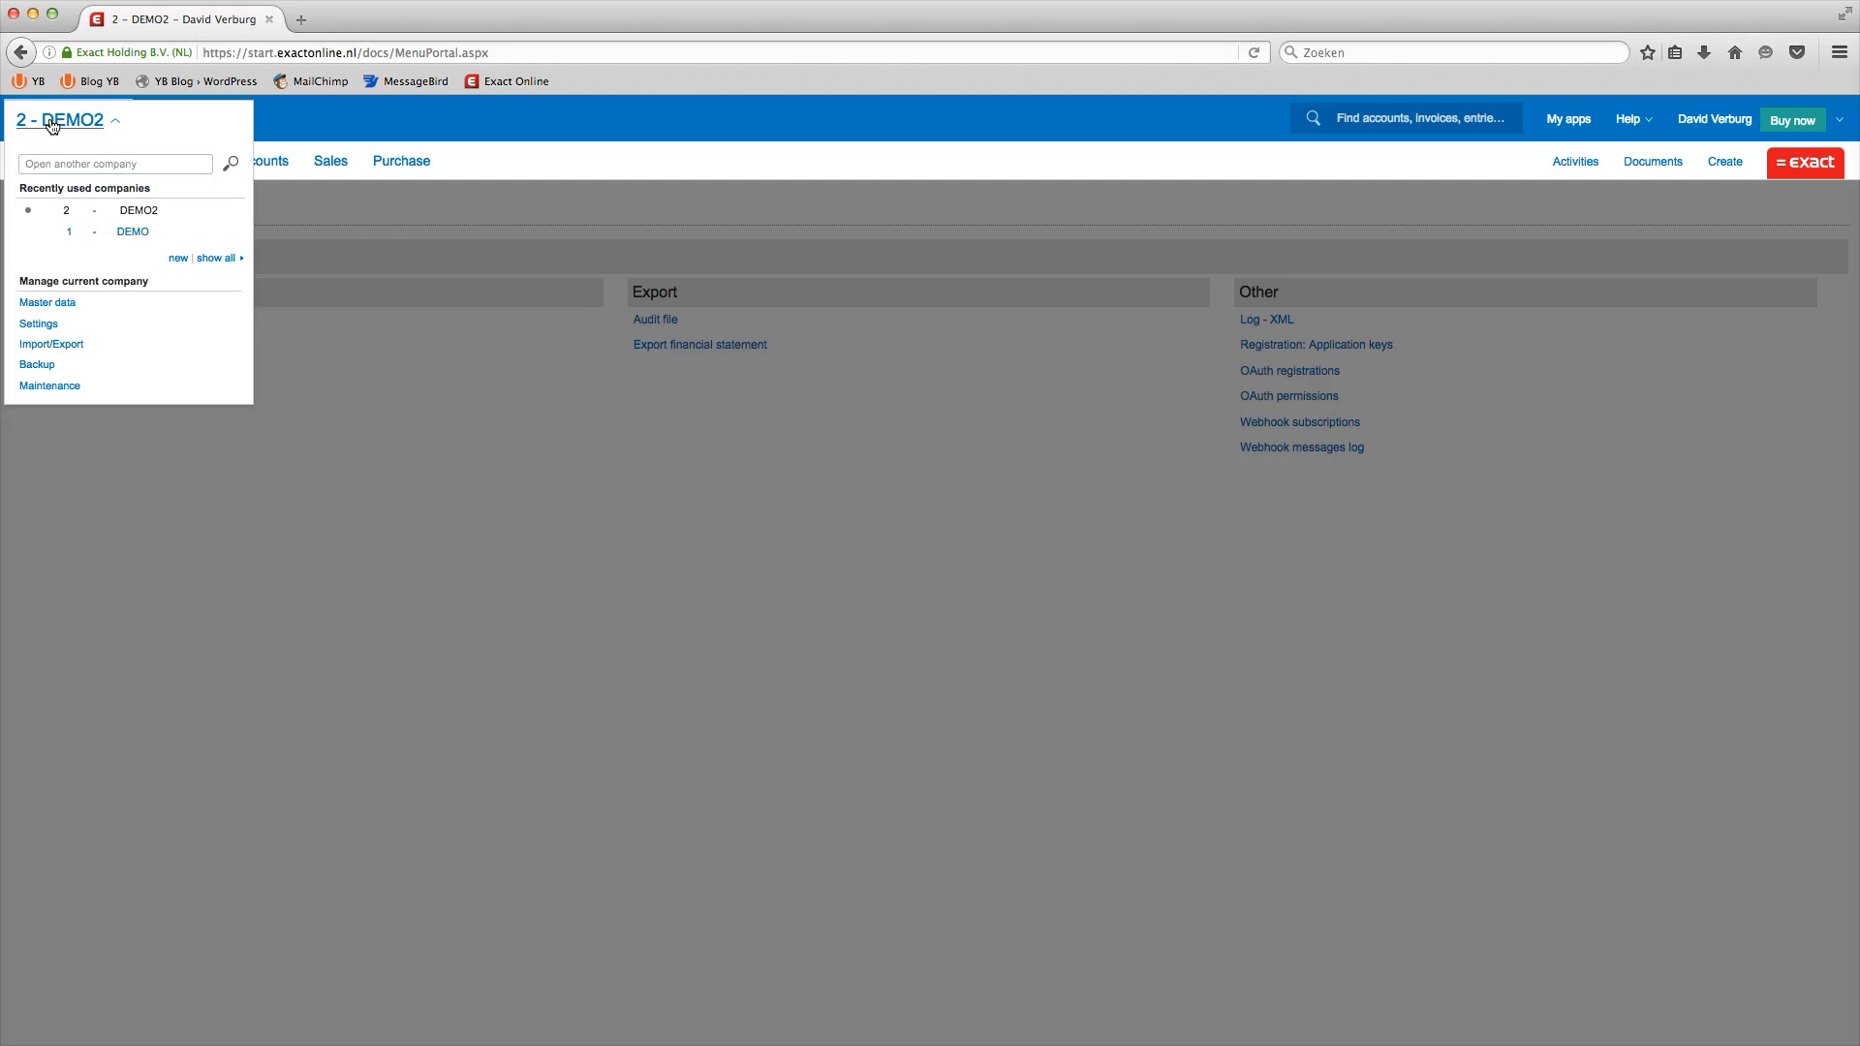
pyautogui.click(45, 346)
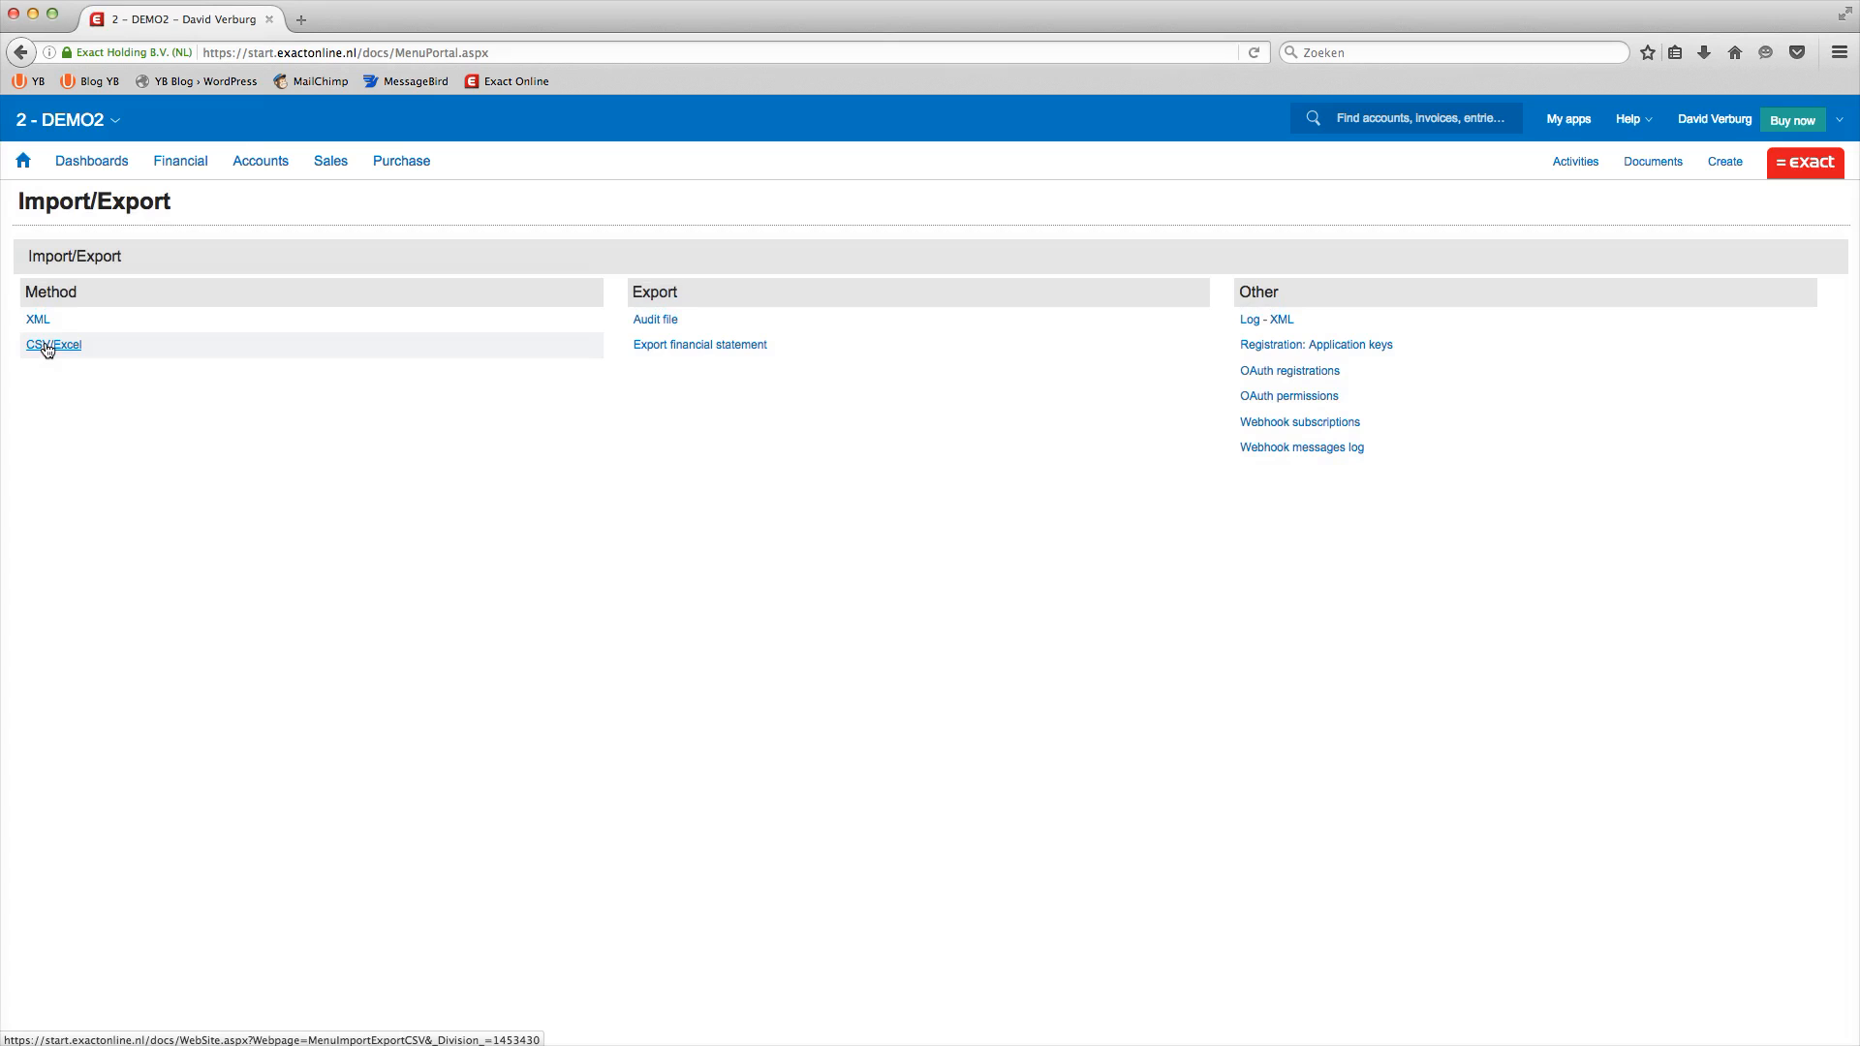
pyautogui.click(52, 349)
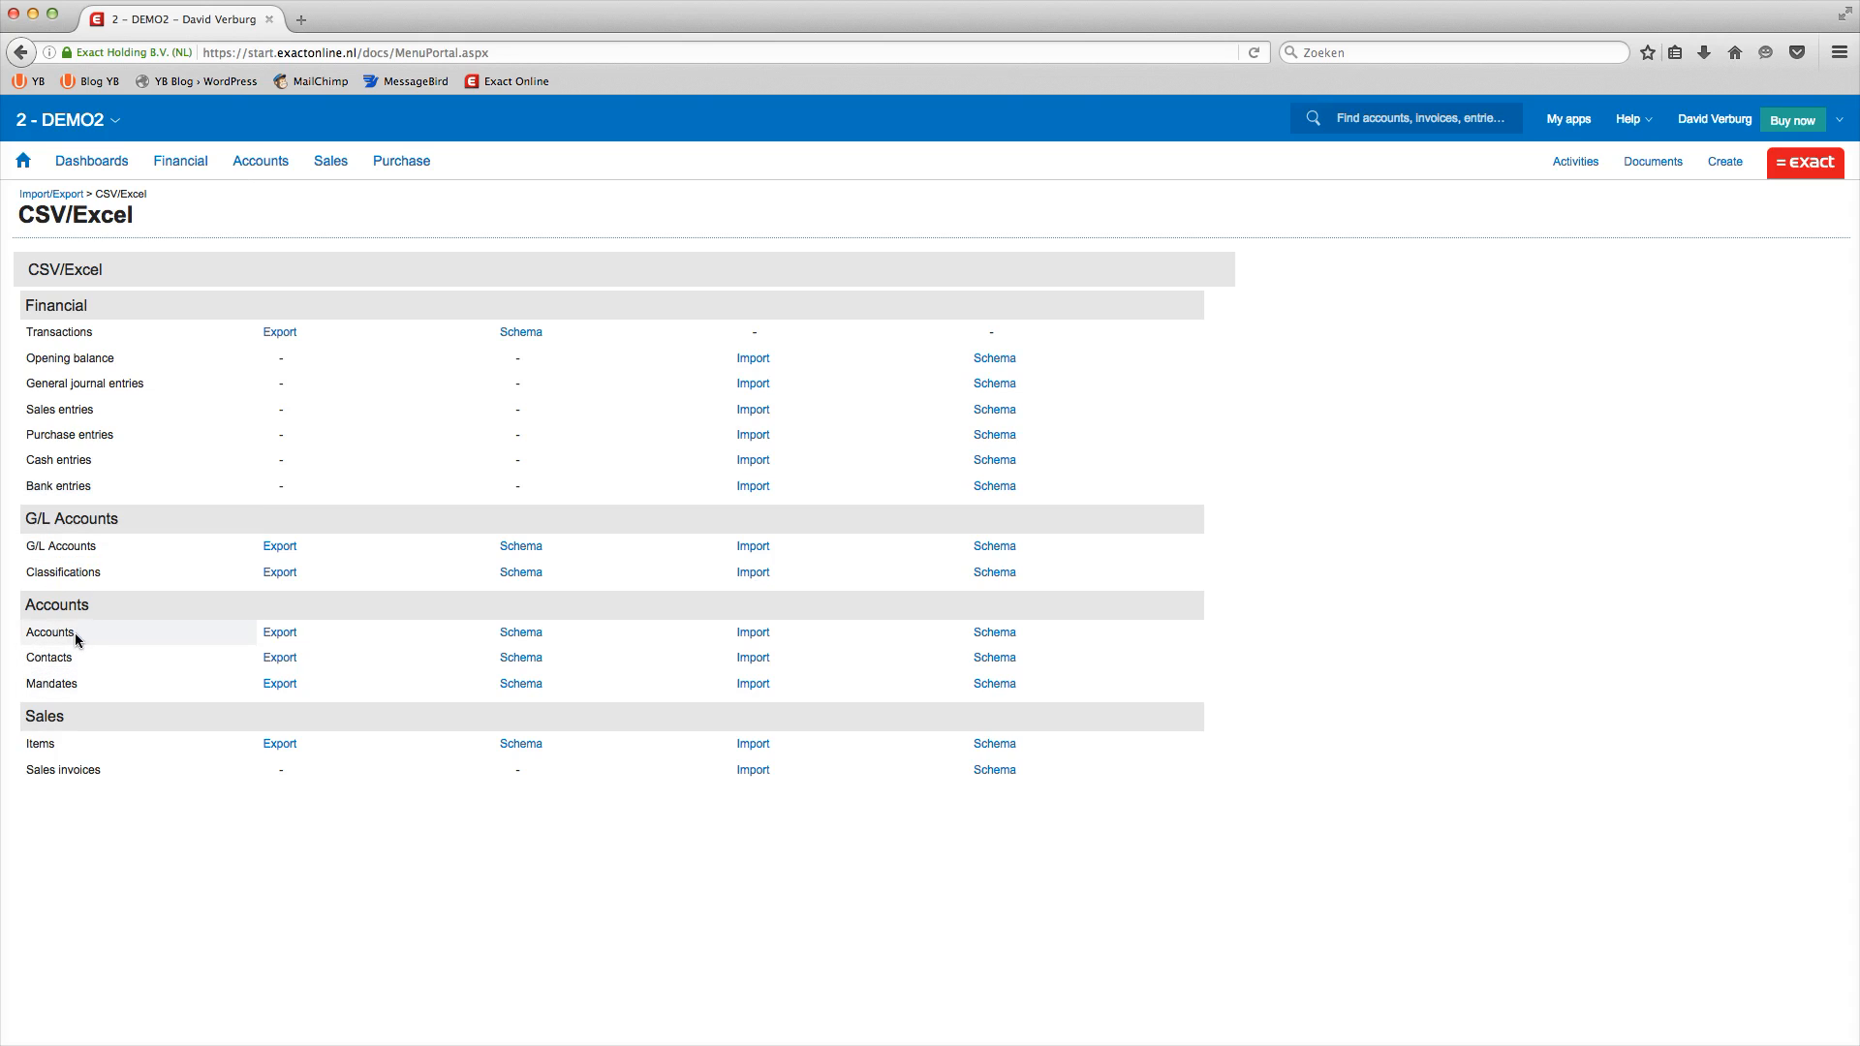
pyautogui.moveTo(74, 632); pyautogui.dragTo(24, 639)
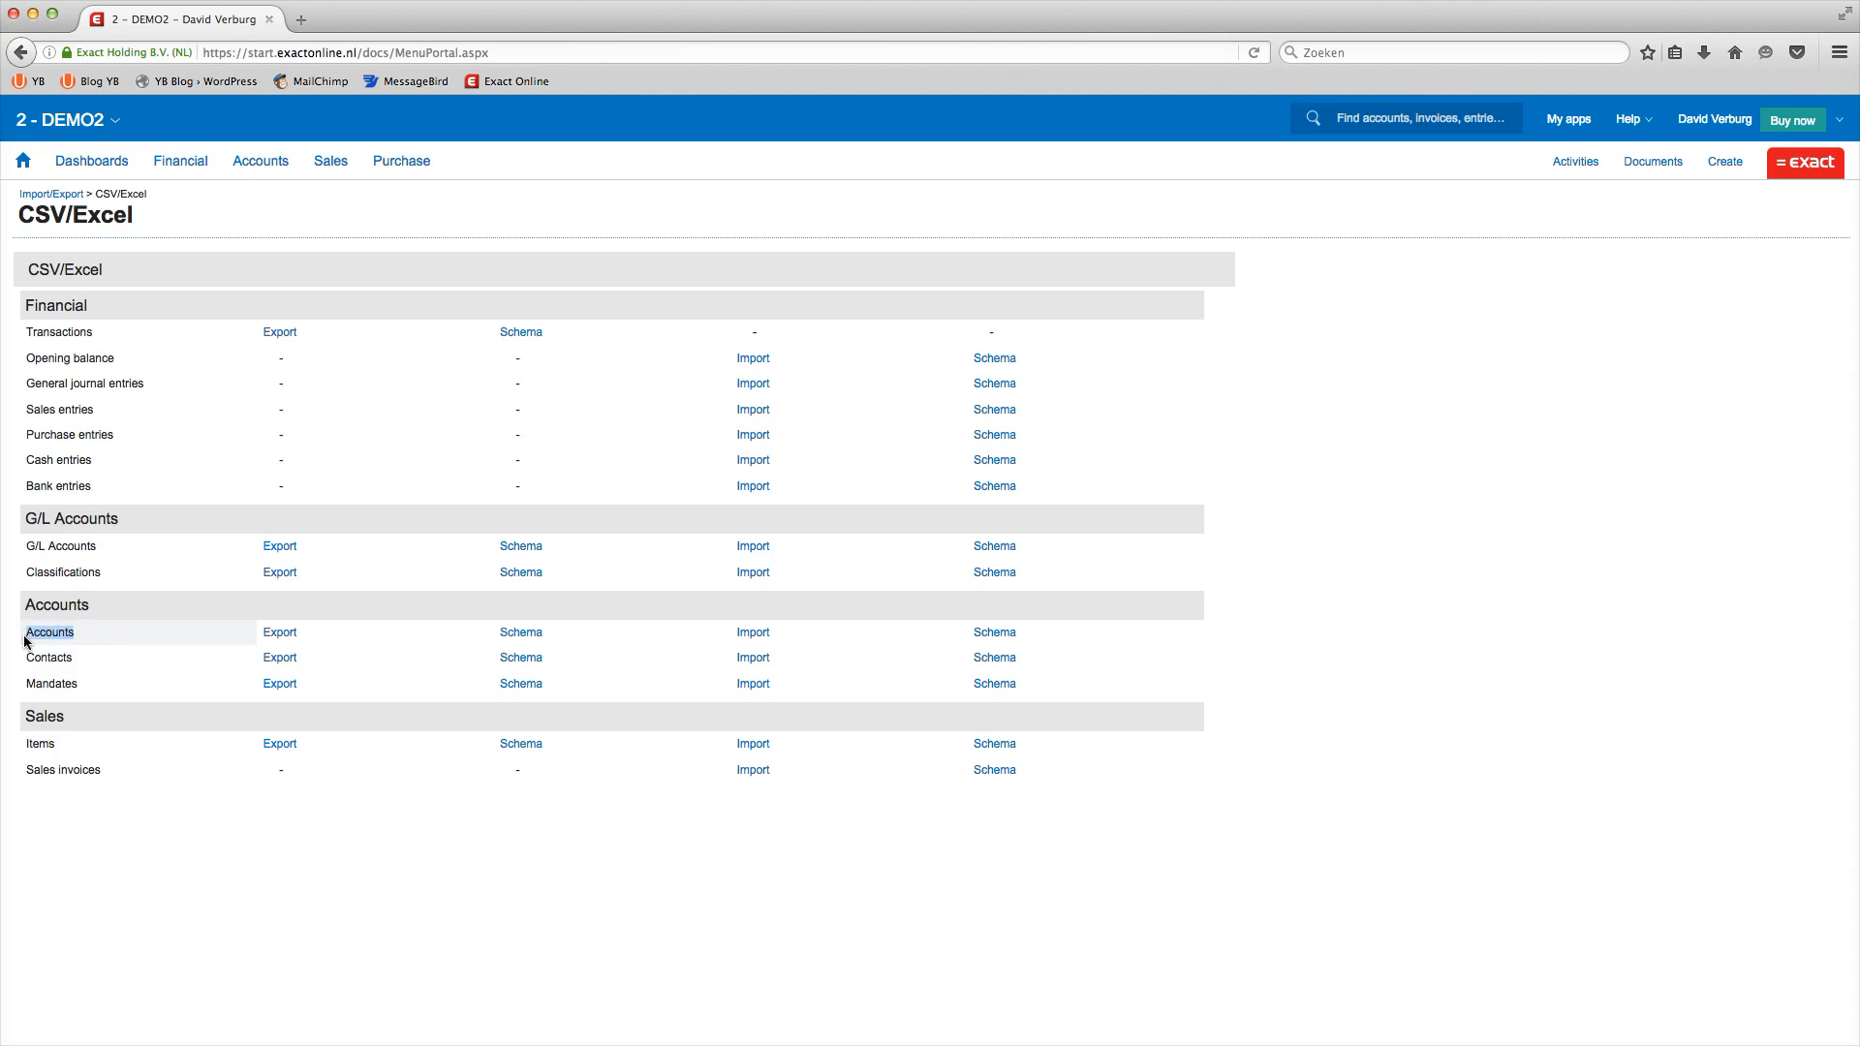
pyautogui.click(378, 665)
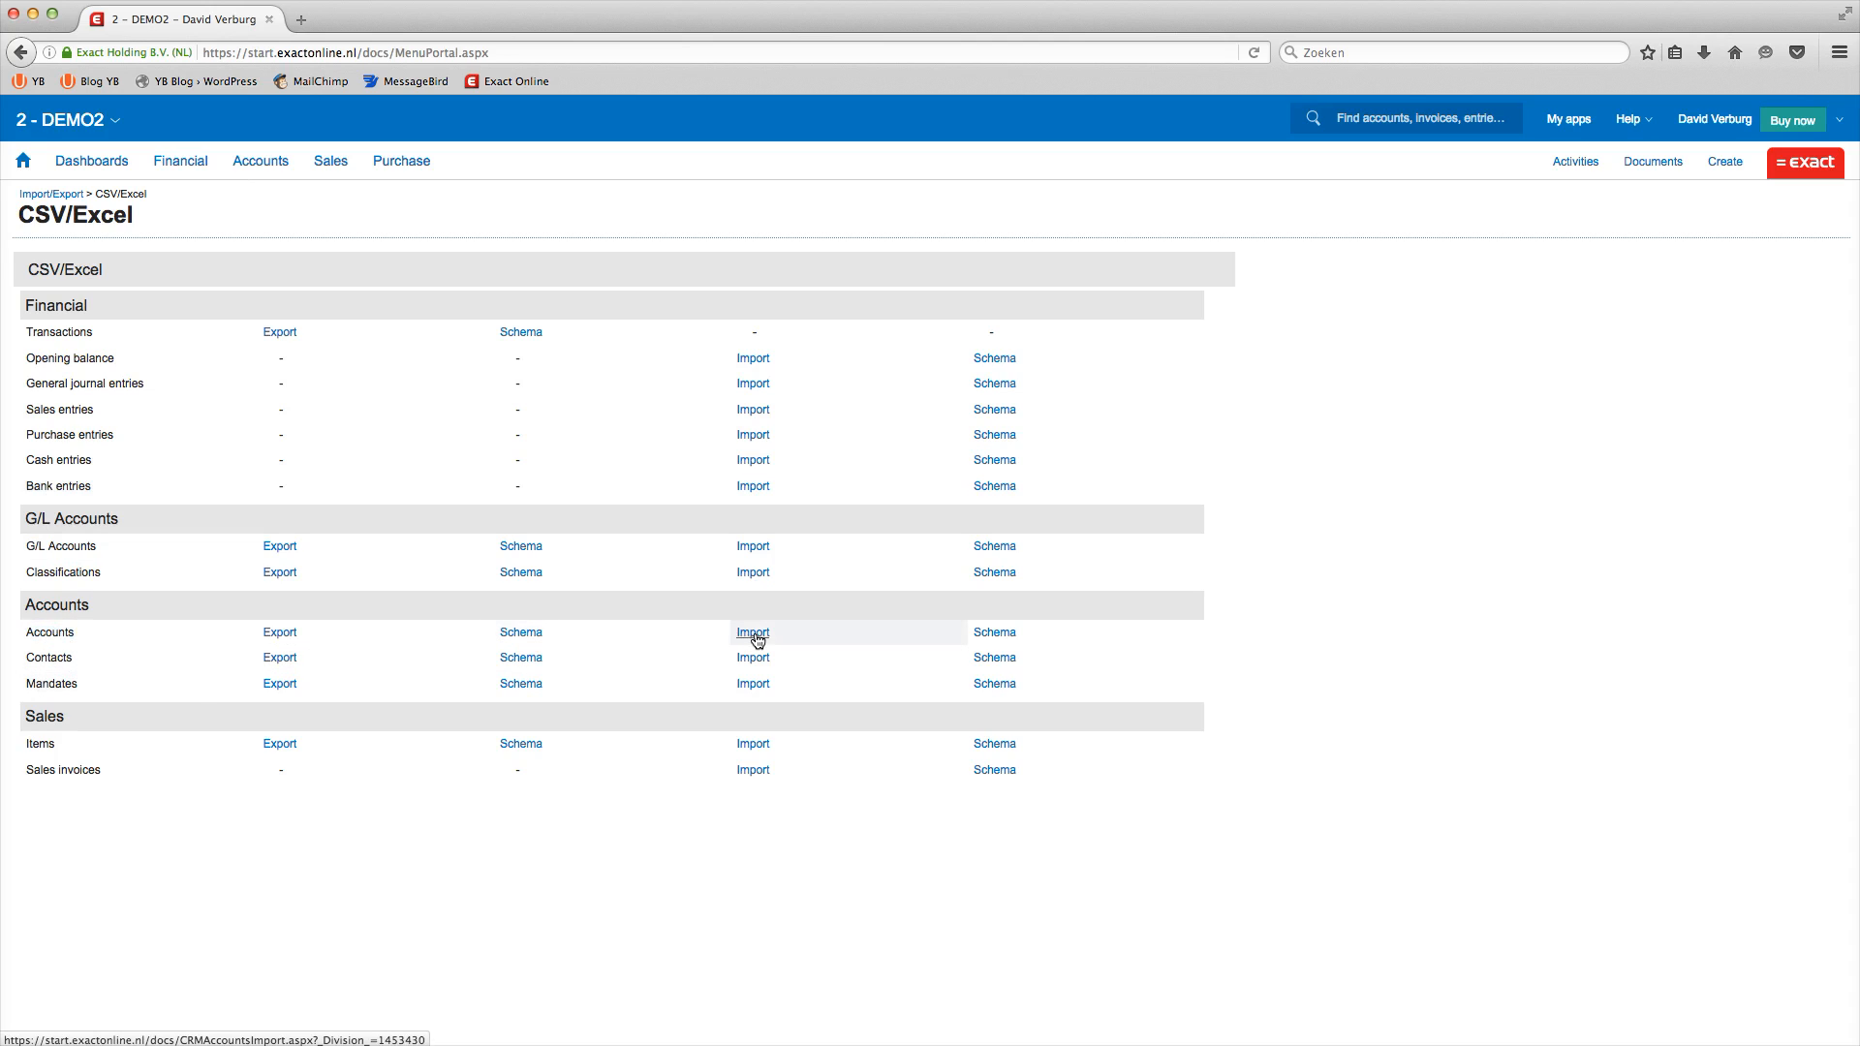
pyautogui.click(754, 636)
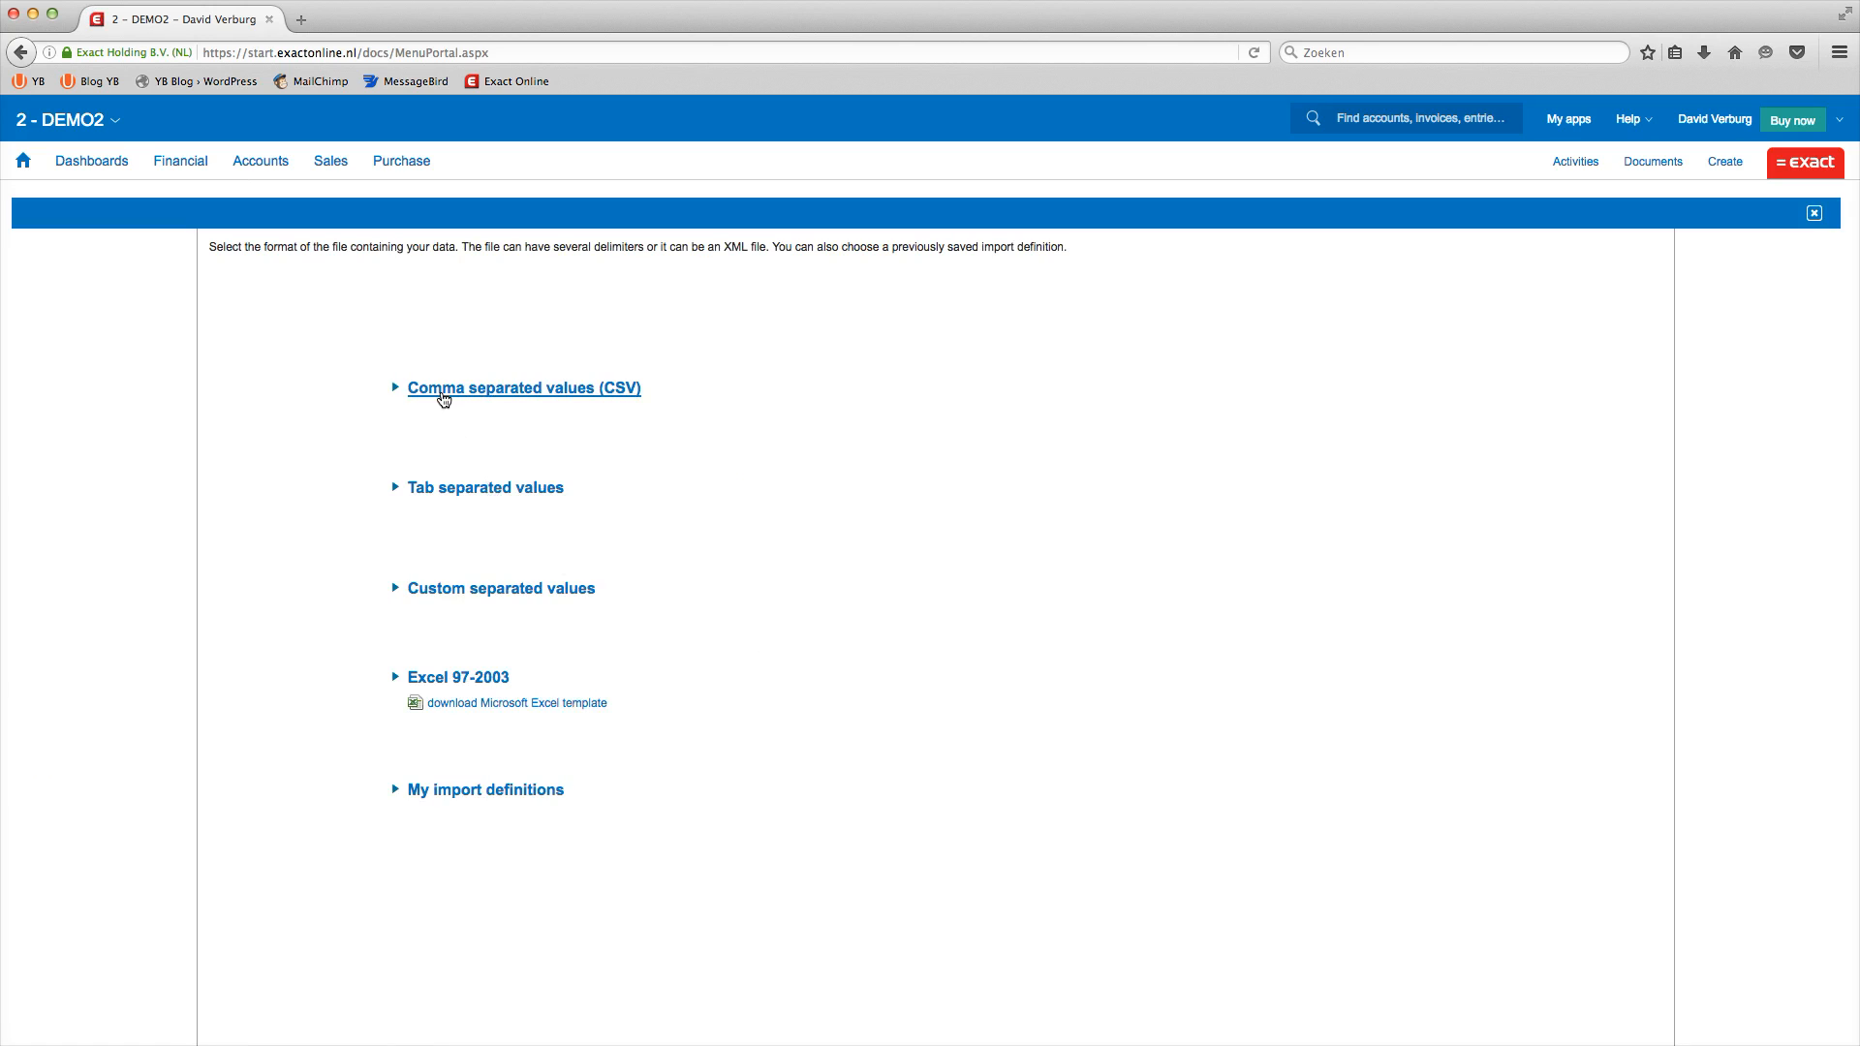
pyautogui.click(443, 395)
# Step: Choose ExactOnlineAccounts.csv from the Bookkeeping April folder on the desktop as the import file and continue
pyautogui.click(686, 344)
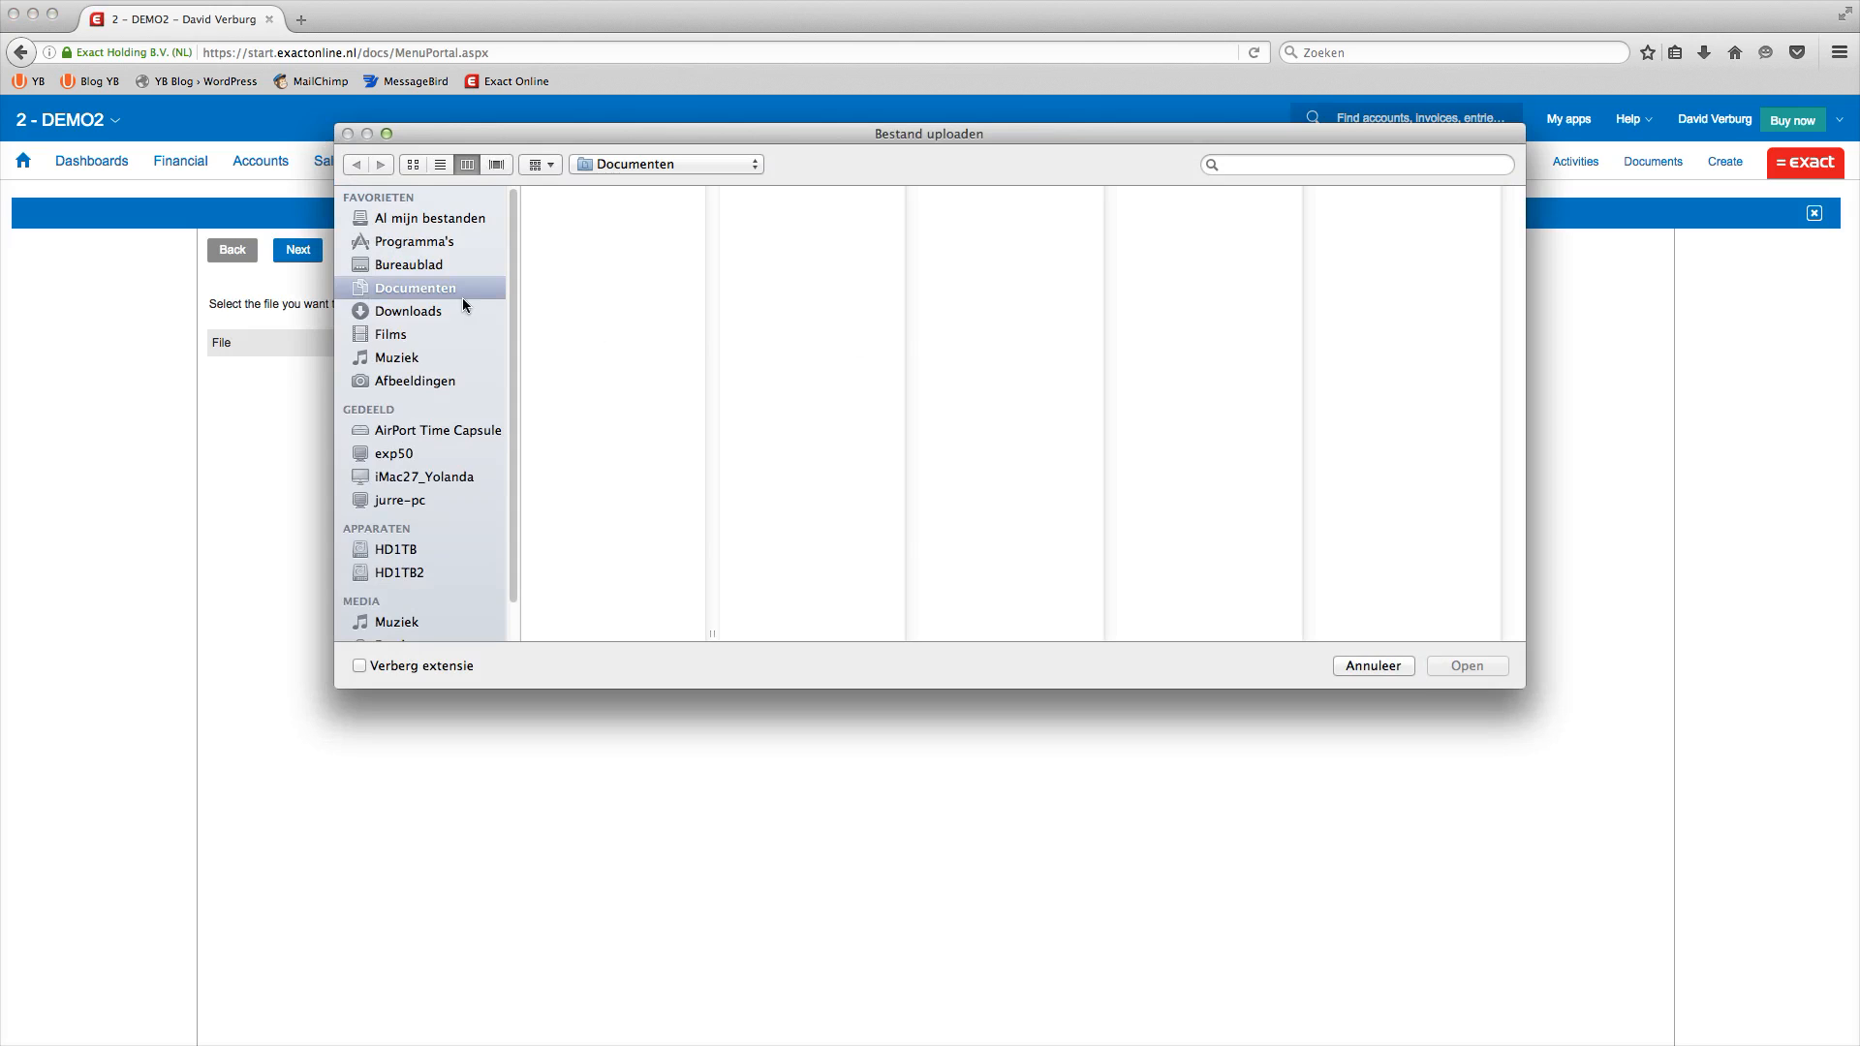
pyautogui.click(412, 265)
pyautogui.click(570, 202)
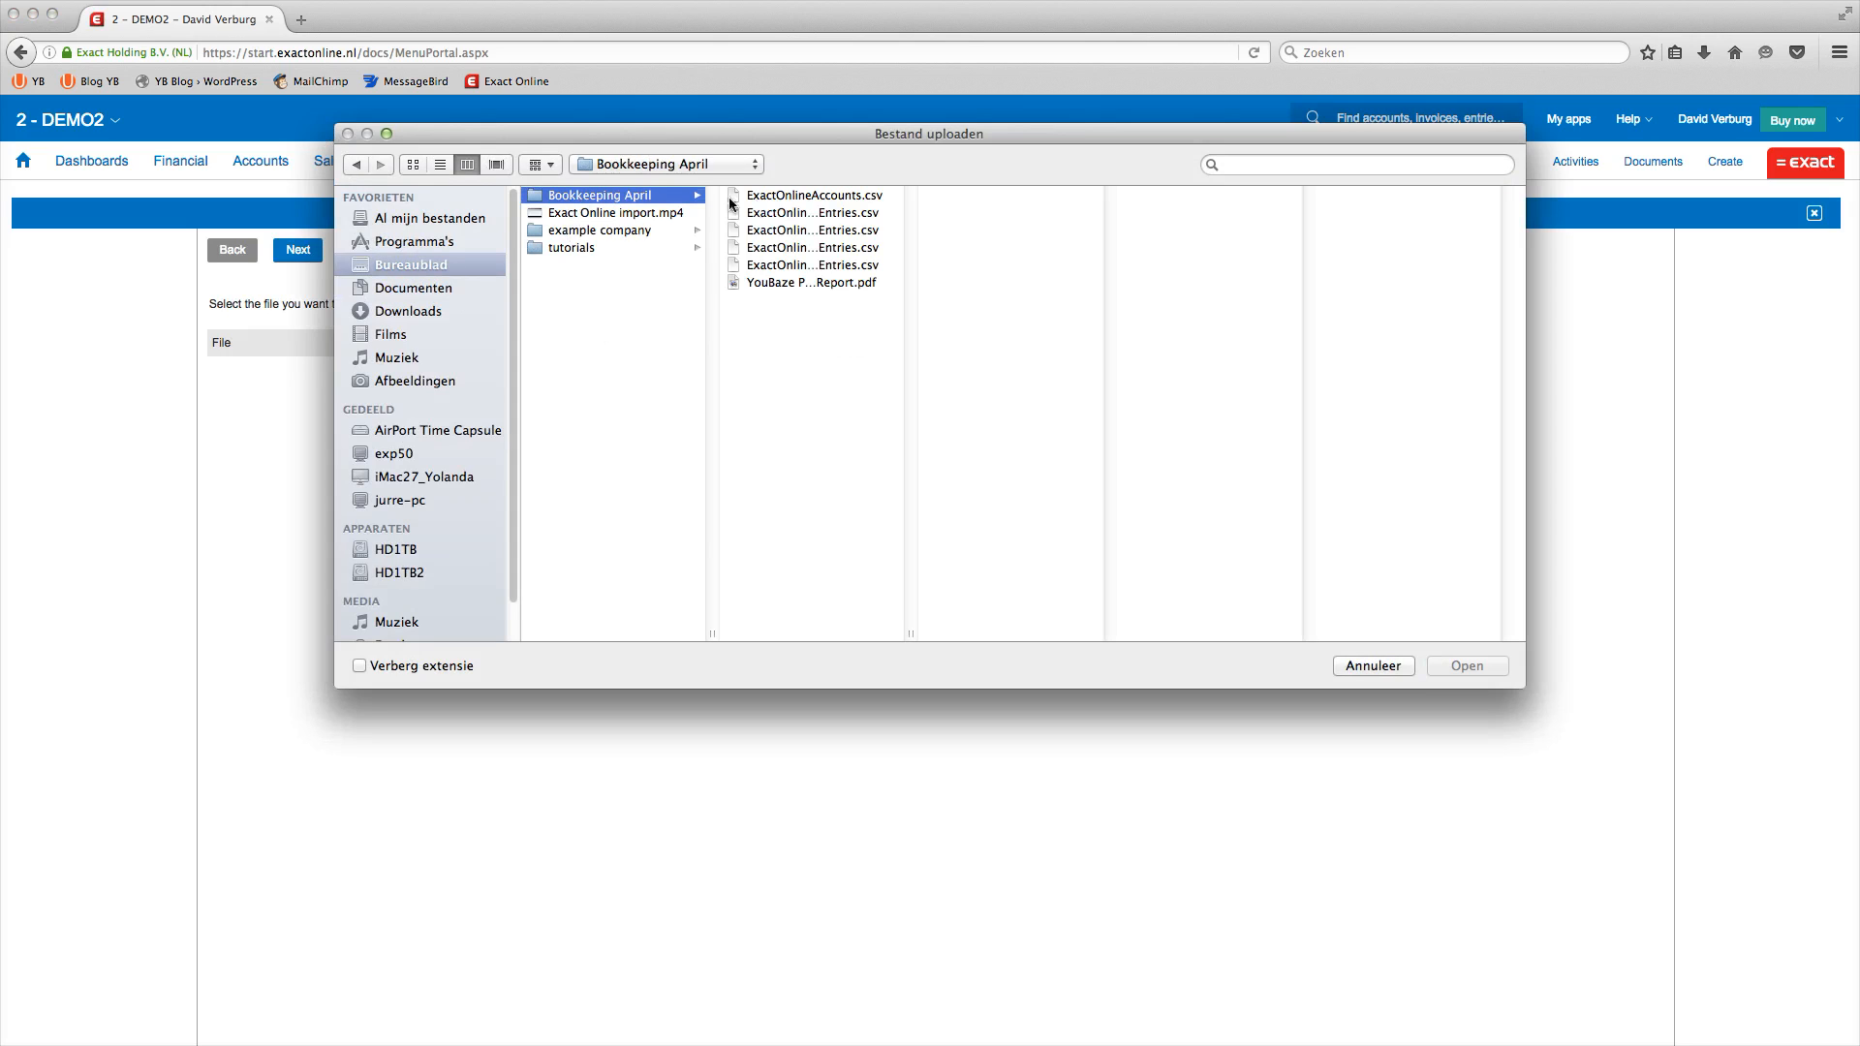
pyautogui.moveTo(909, 635); pyautogui.dragTo(1096, 635)
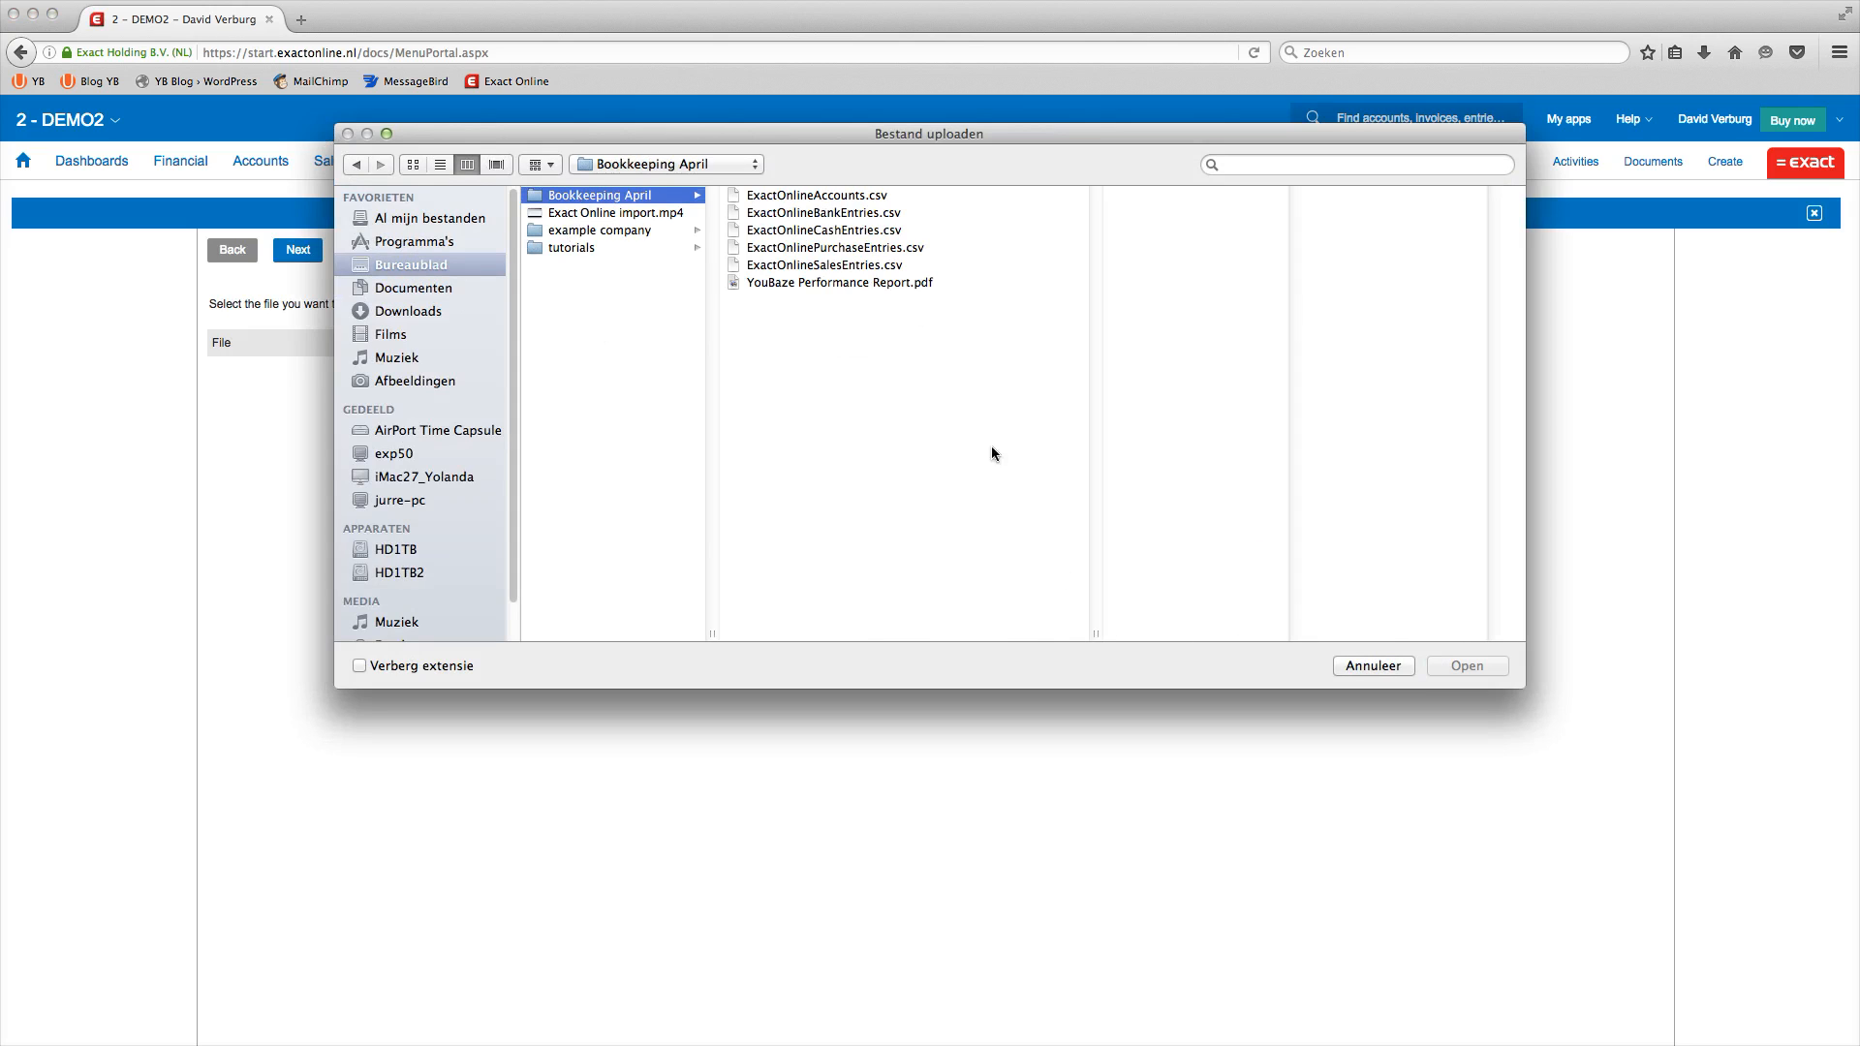
pyautogui.click(817, 197)
pyautogui.click(1465, 667)
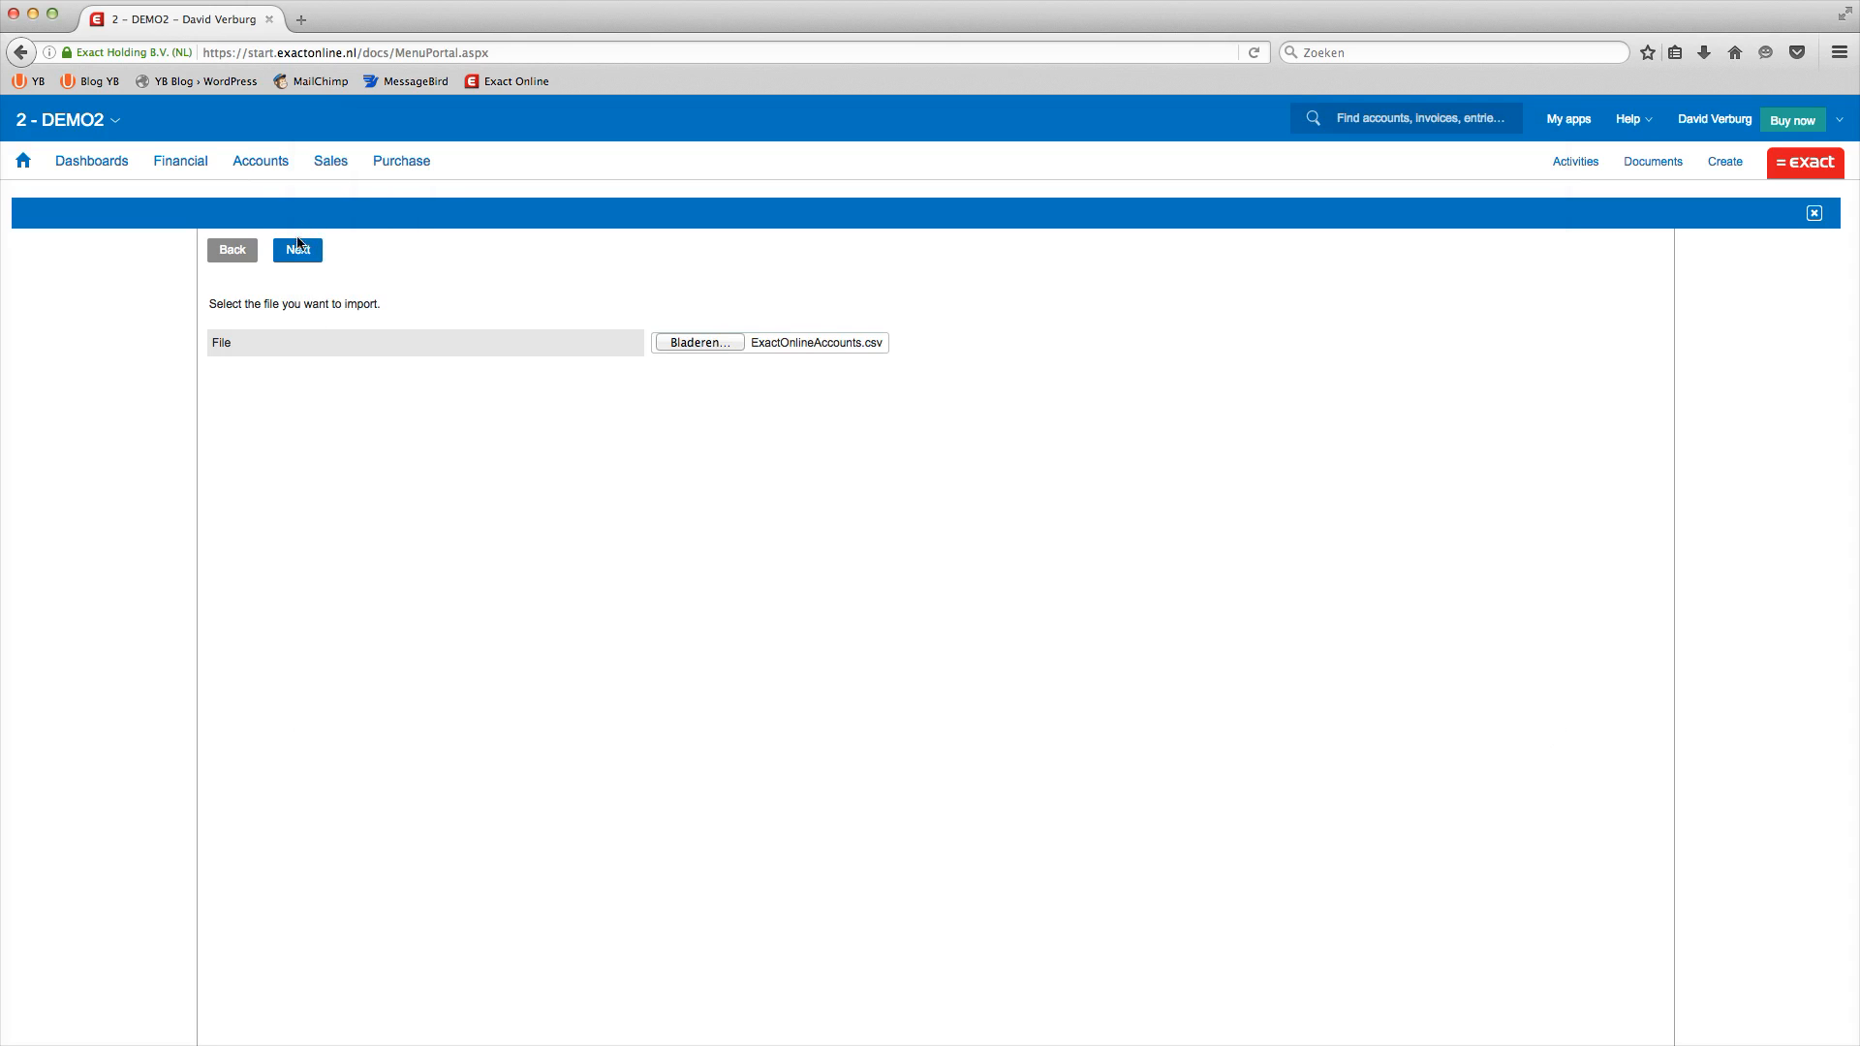
pyautogui.click(298, 249)
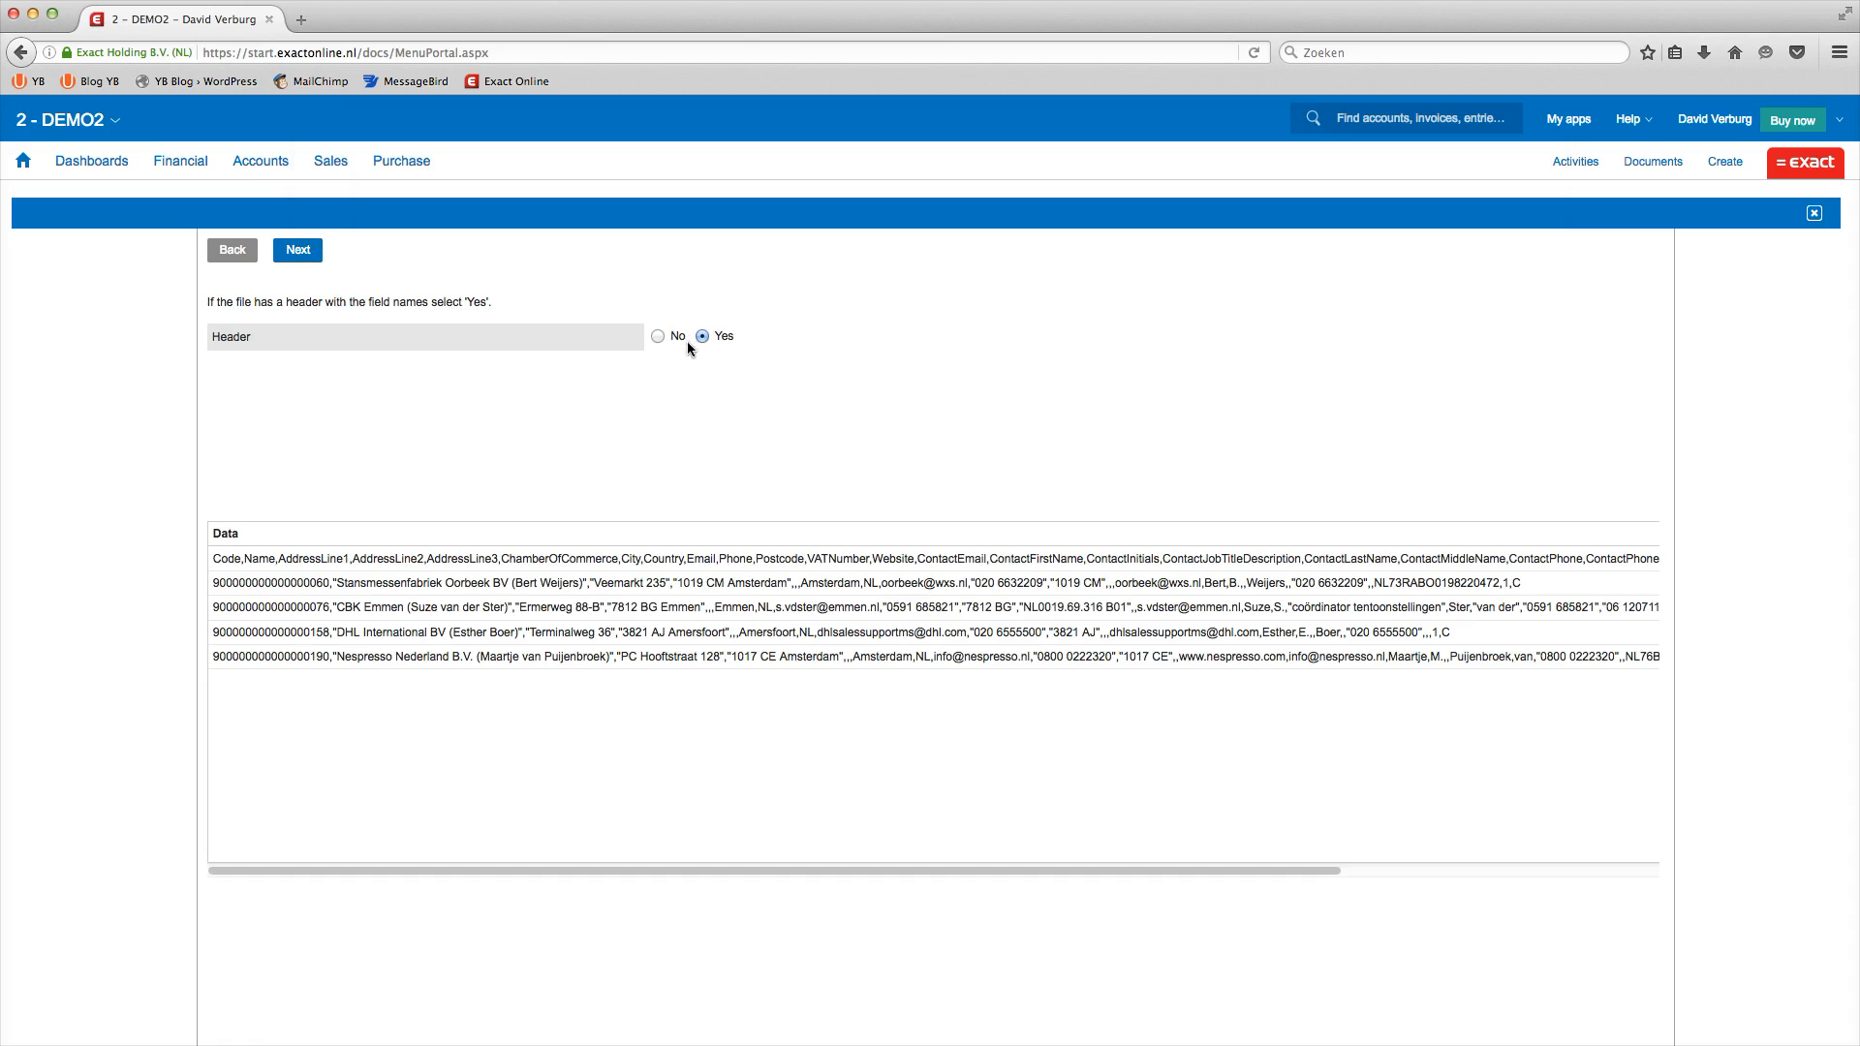
# Step: Accept the file header option Yes and the proposed column mapping after reviewing all the target fields
pyautogui.click(288, 256)
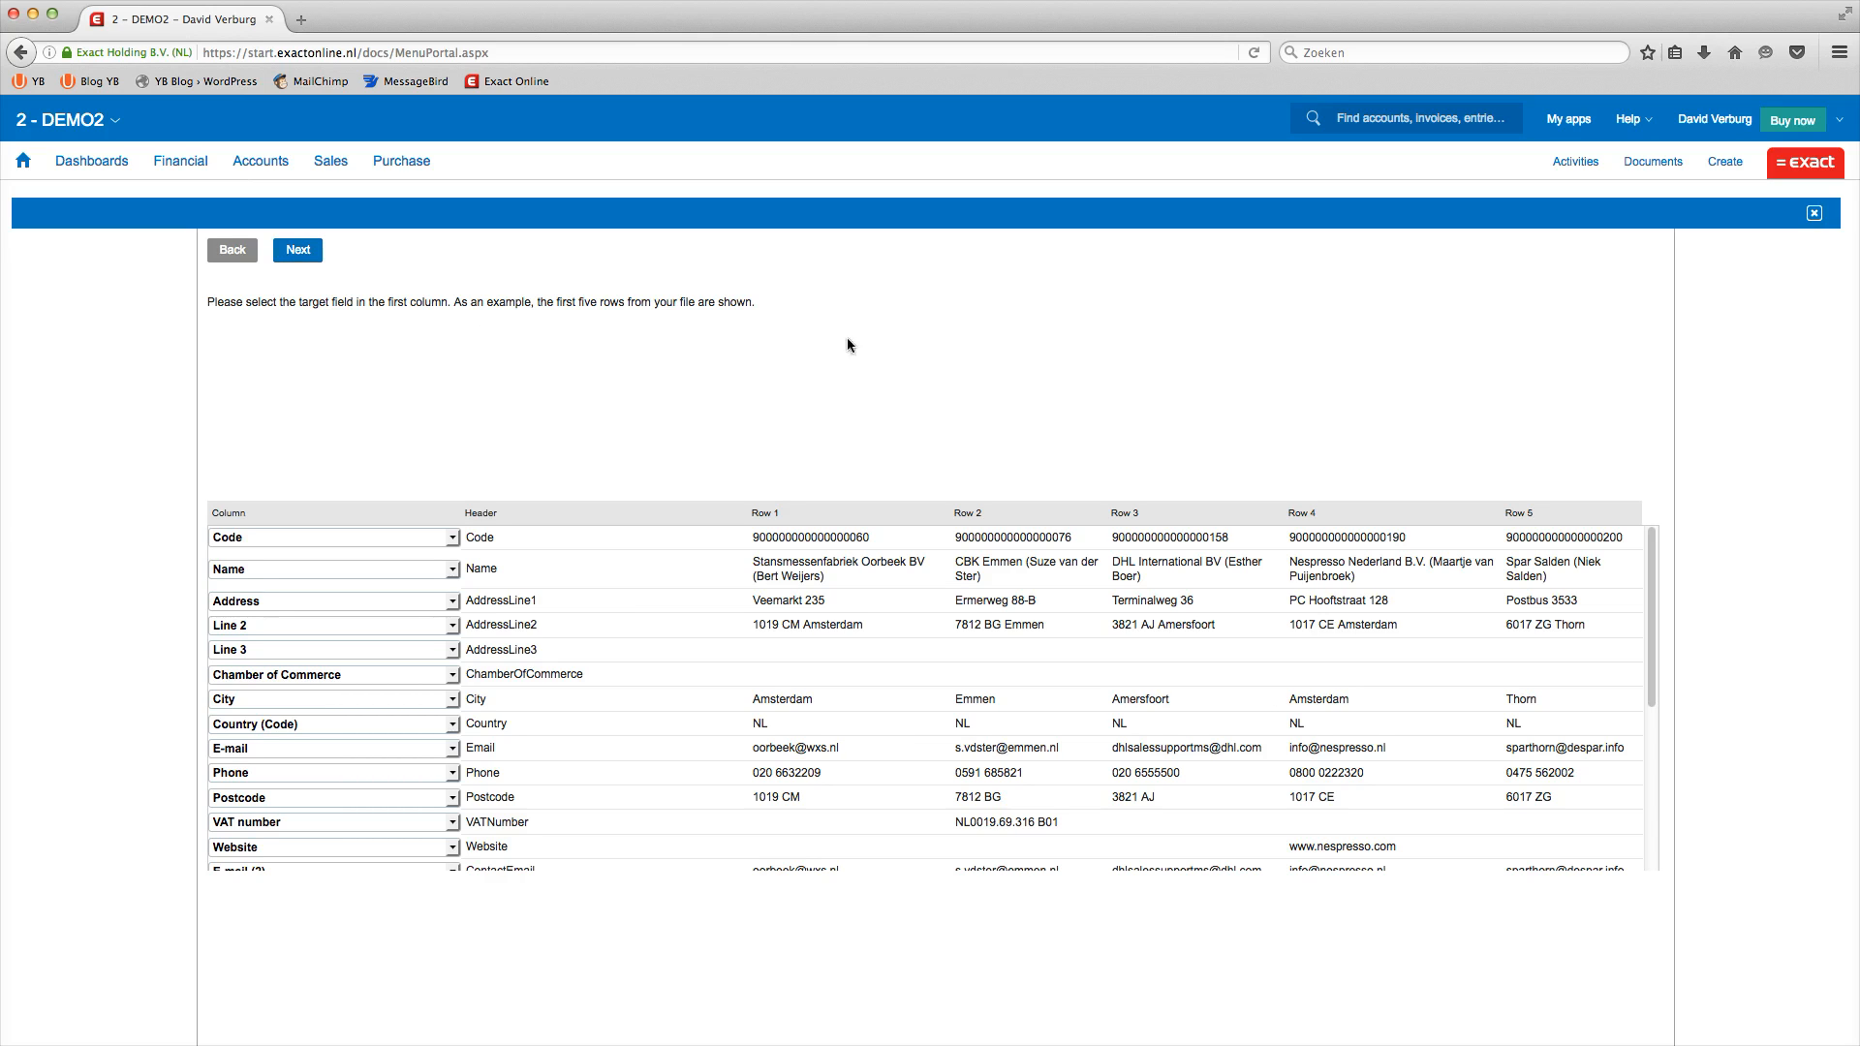
pyautogui.scroll(-3, 1655, 785)
pyautogui.scroll(-5, 1655, 824)
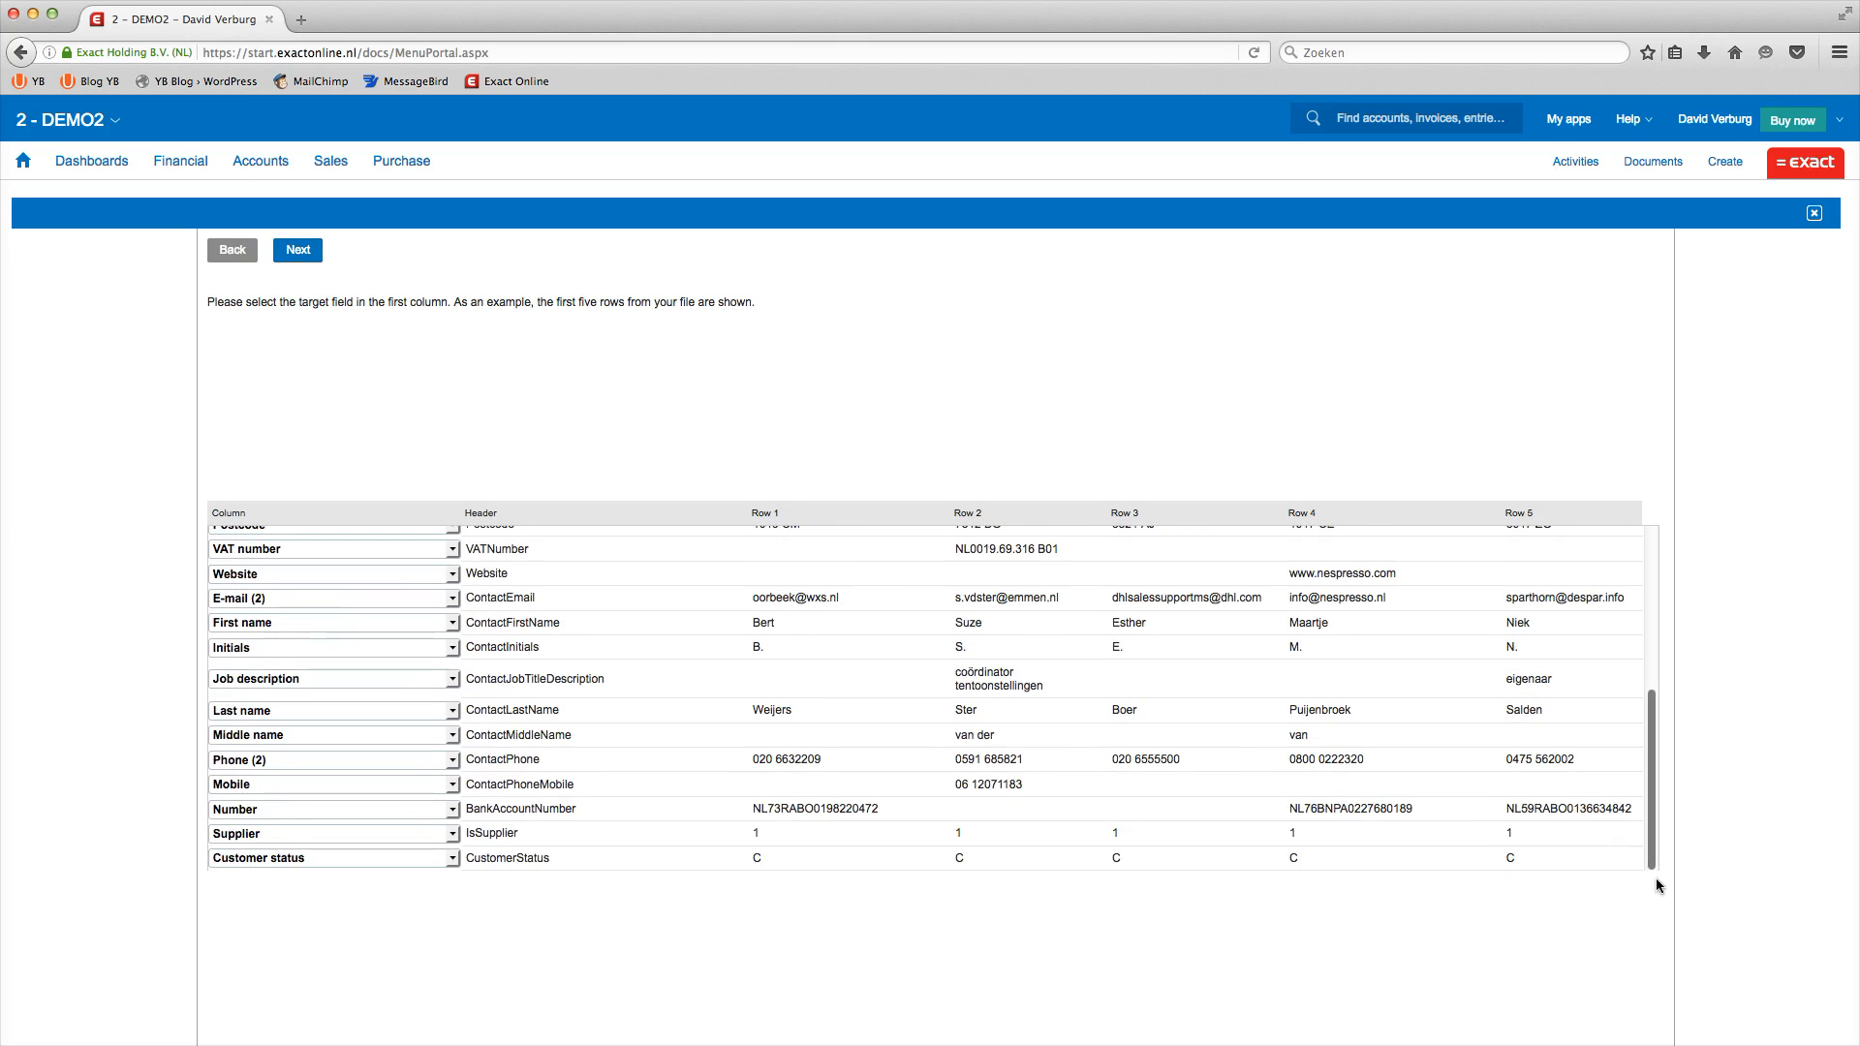
pyautogui.scroll(10, 1655, 853)
pyautogui.click(279, 251)
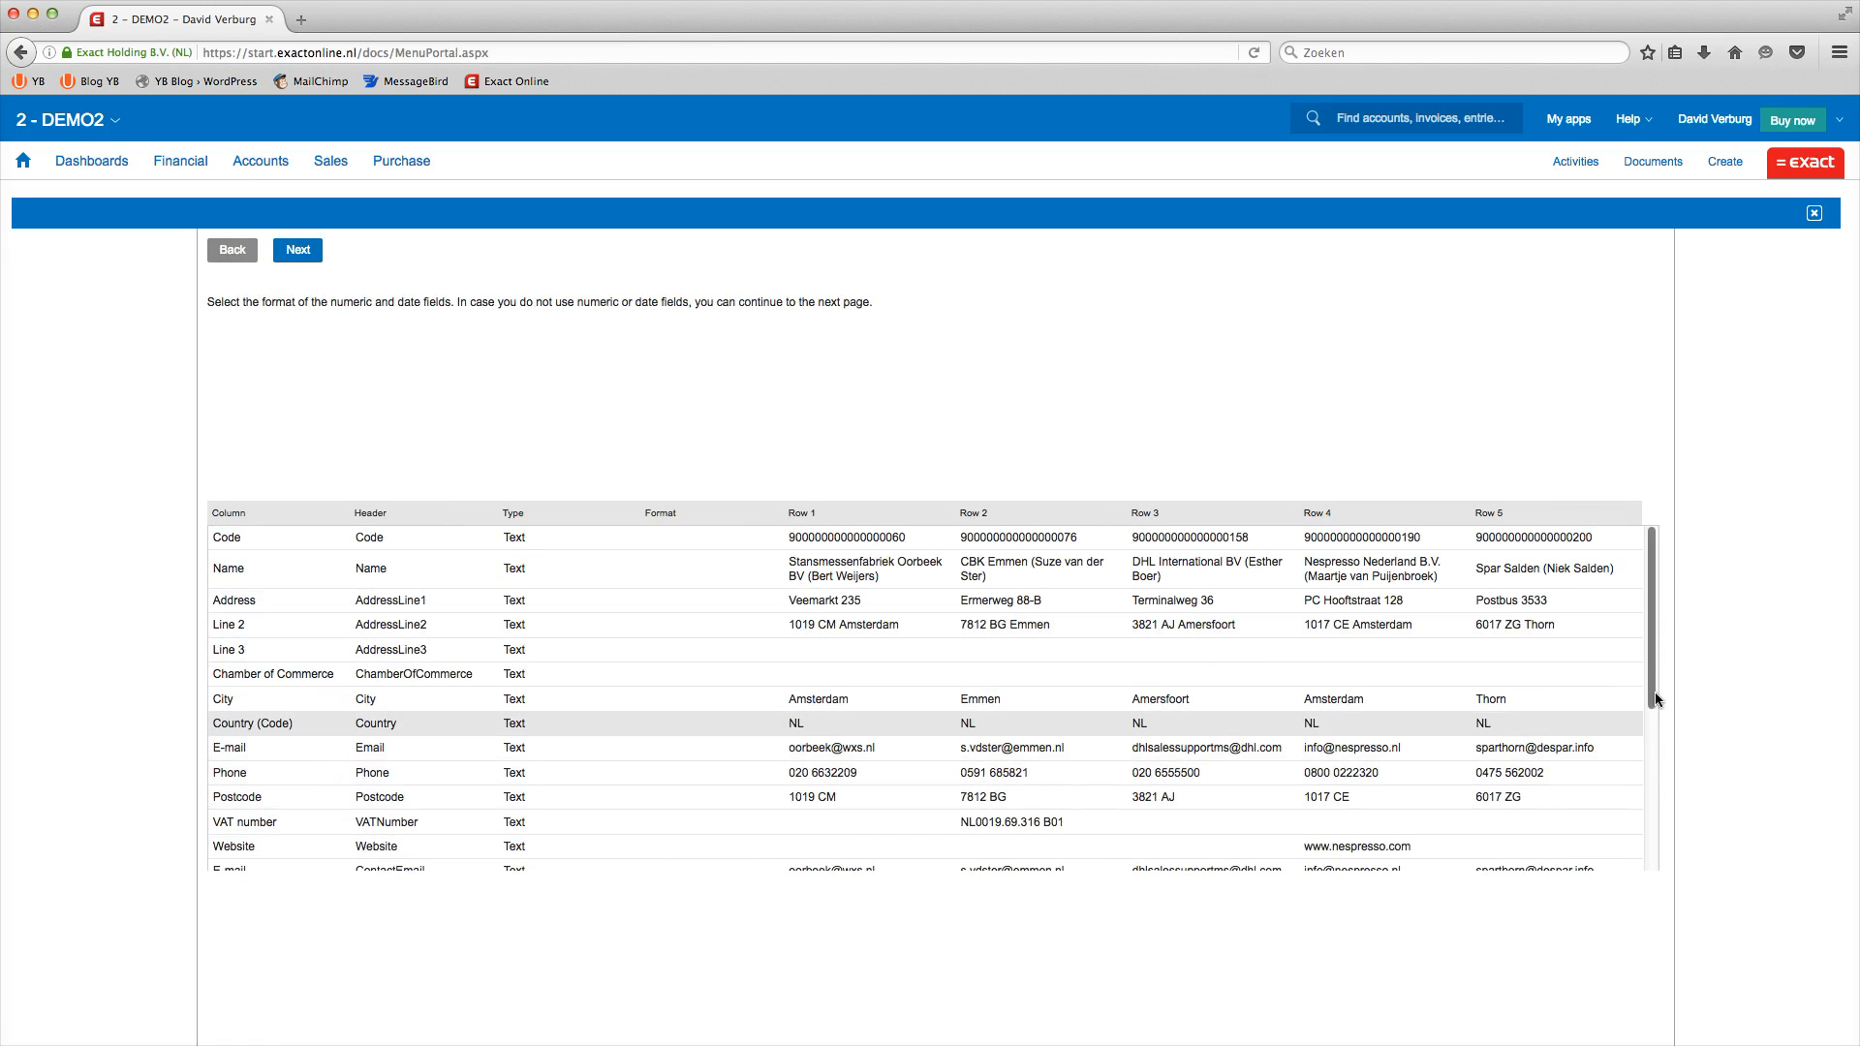
# Step: Set the format of the Supplier field to 1/0 and continue to the default values
pyautogui.moveTo(1652, 687); pyautogui.dragTo(1644, 919)
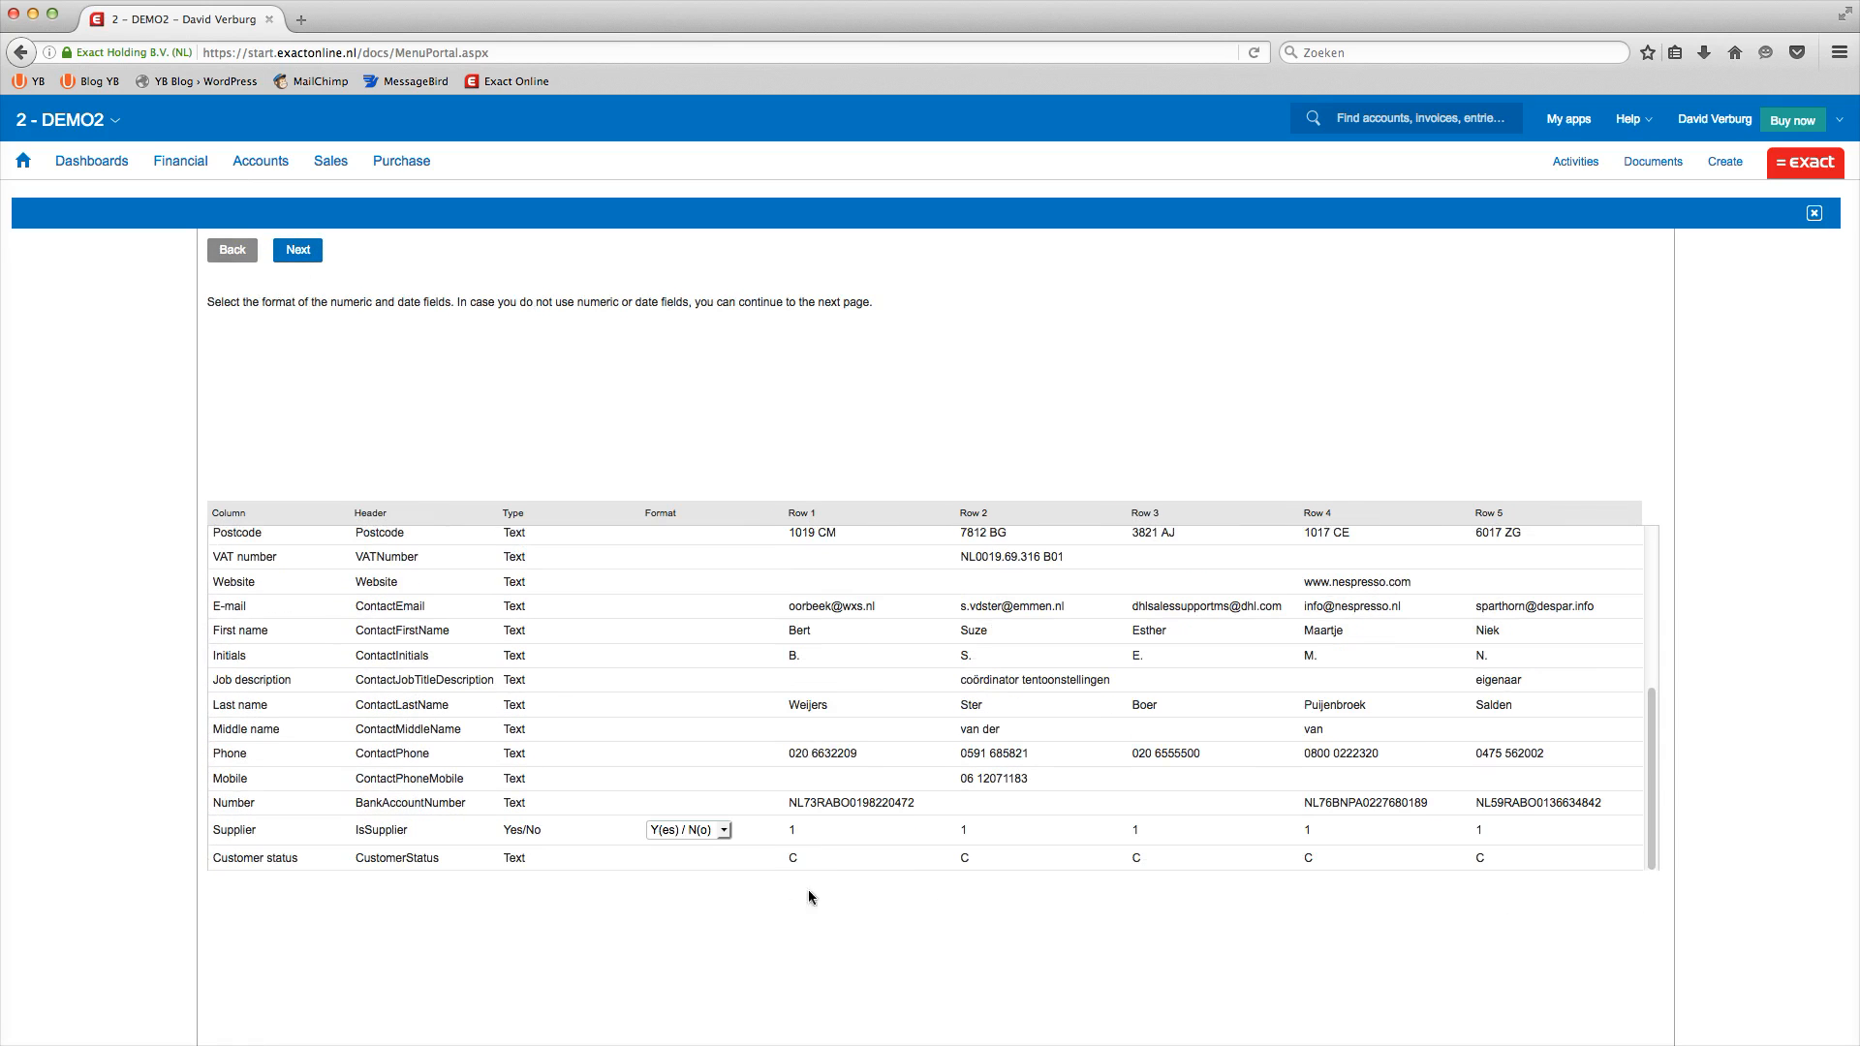
pyautogui.click(671, 828)
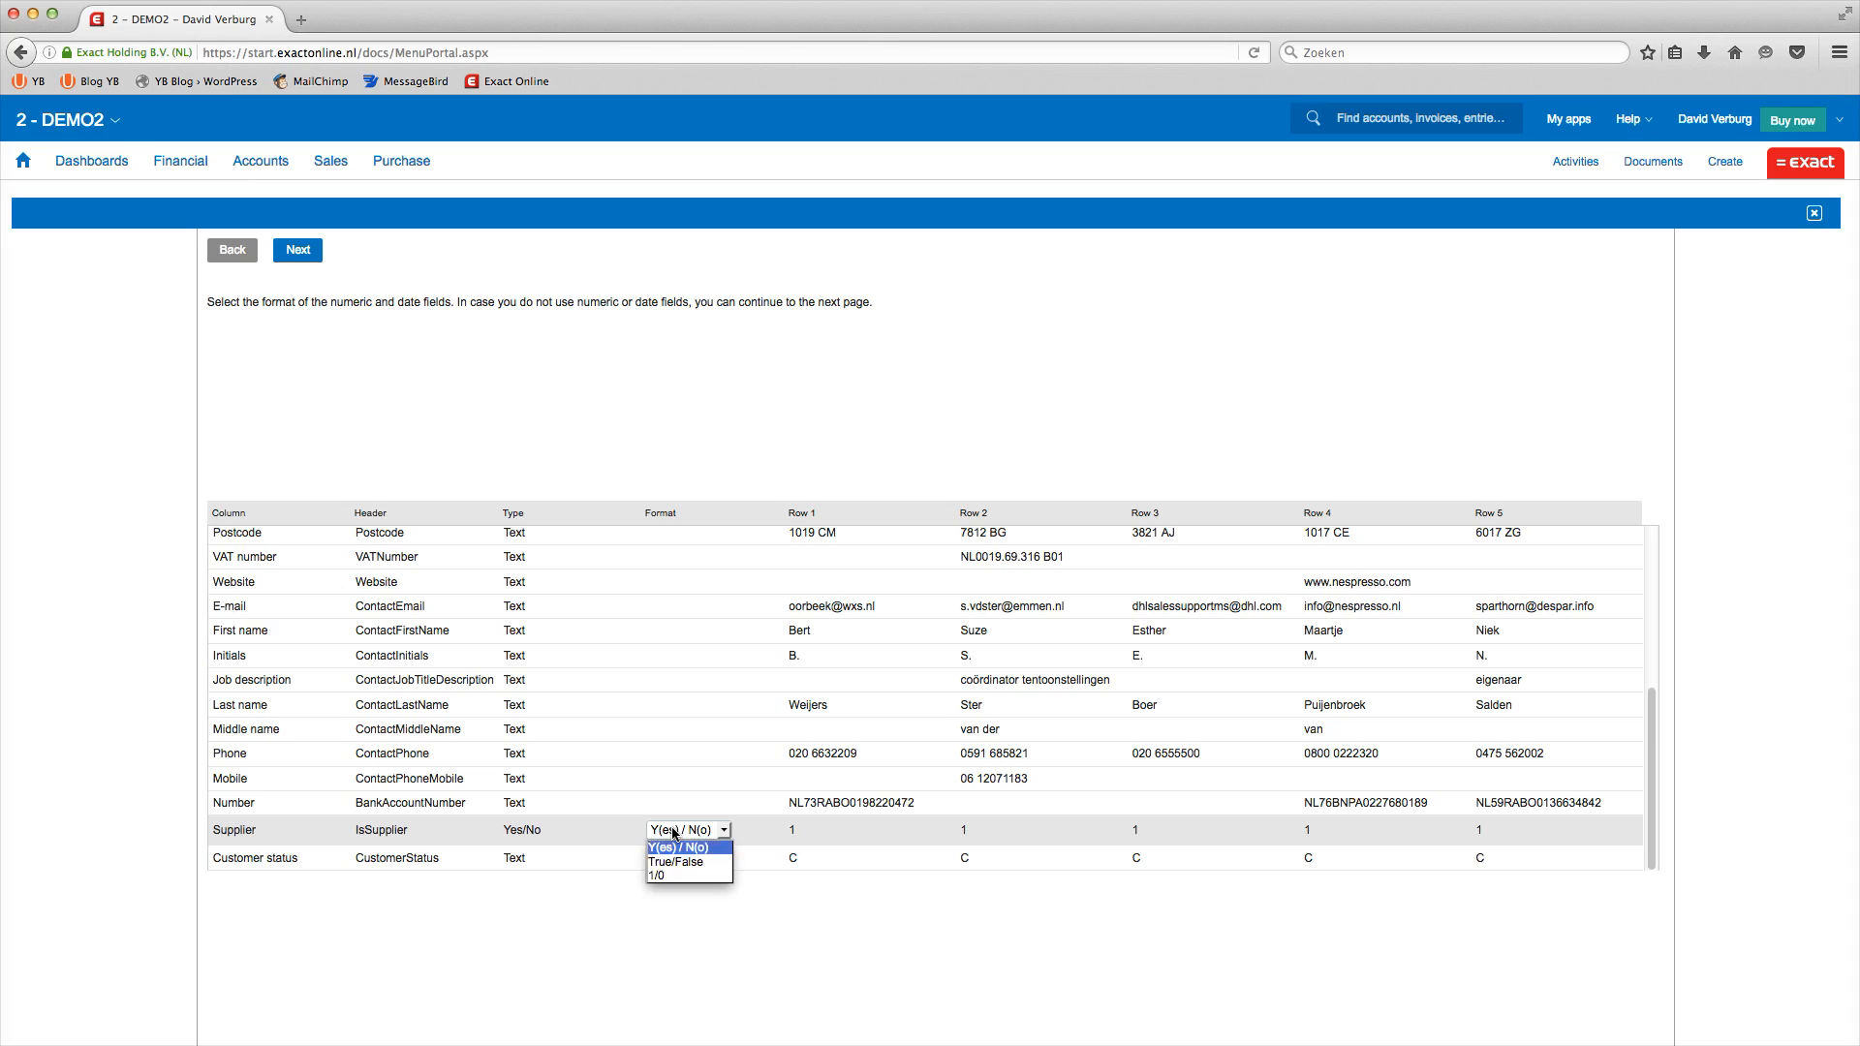
pyautogui.click(667, 876)
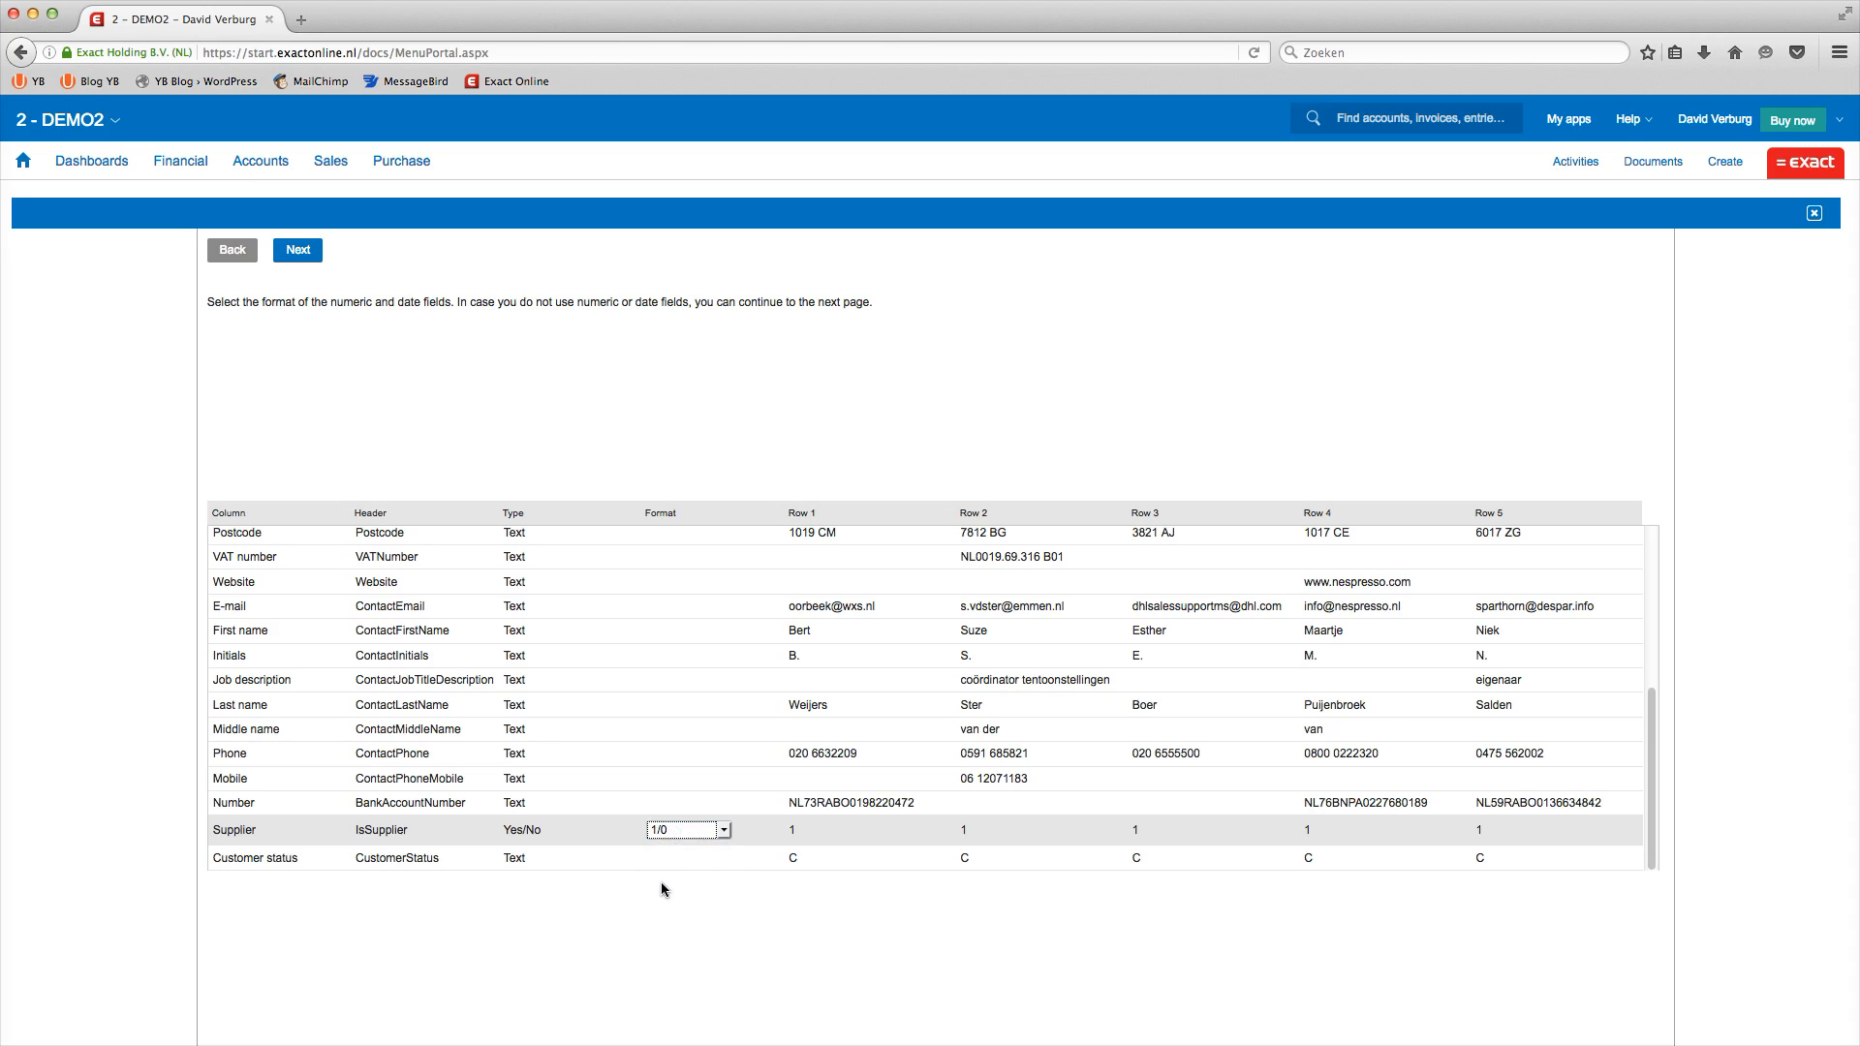
pyautogui.click(297, 250)
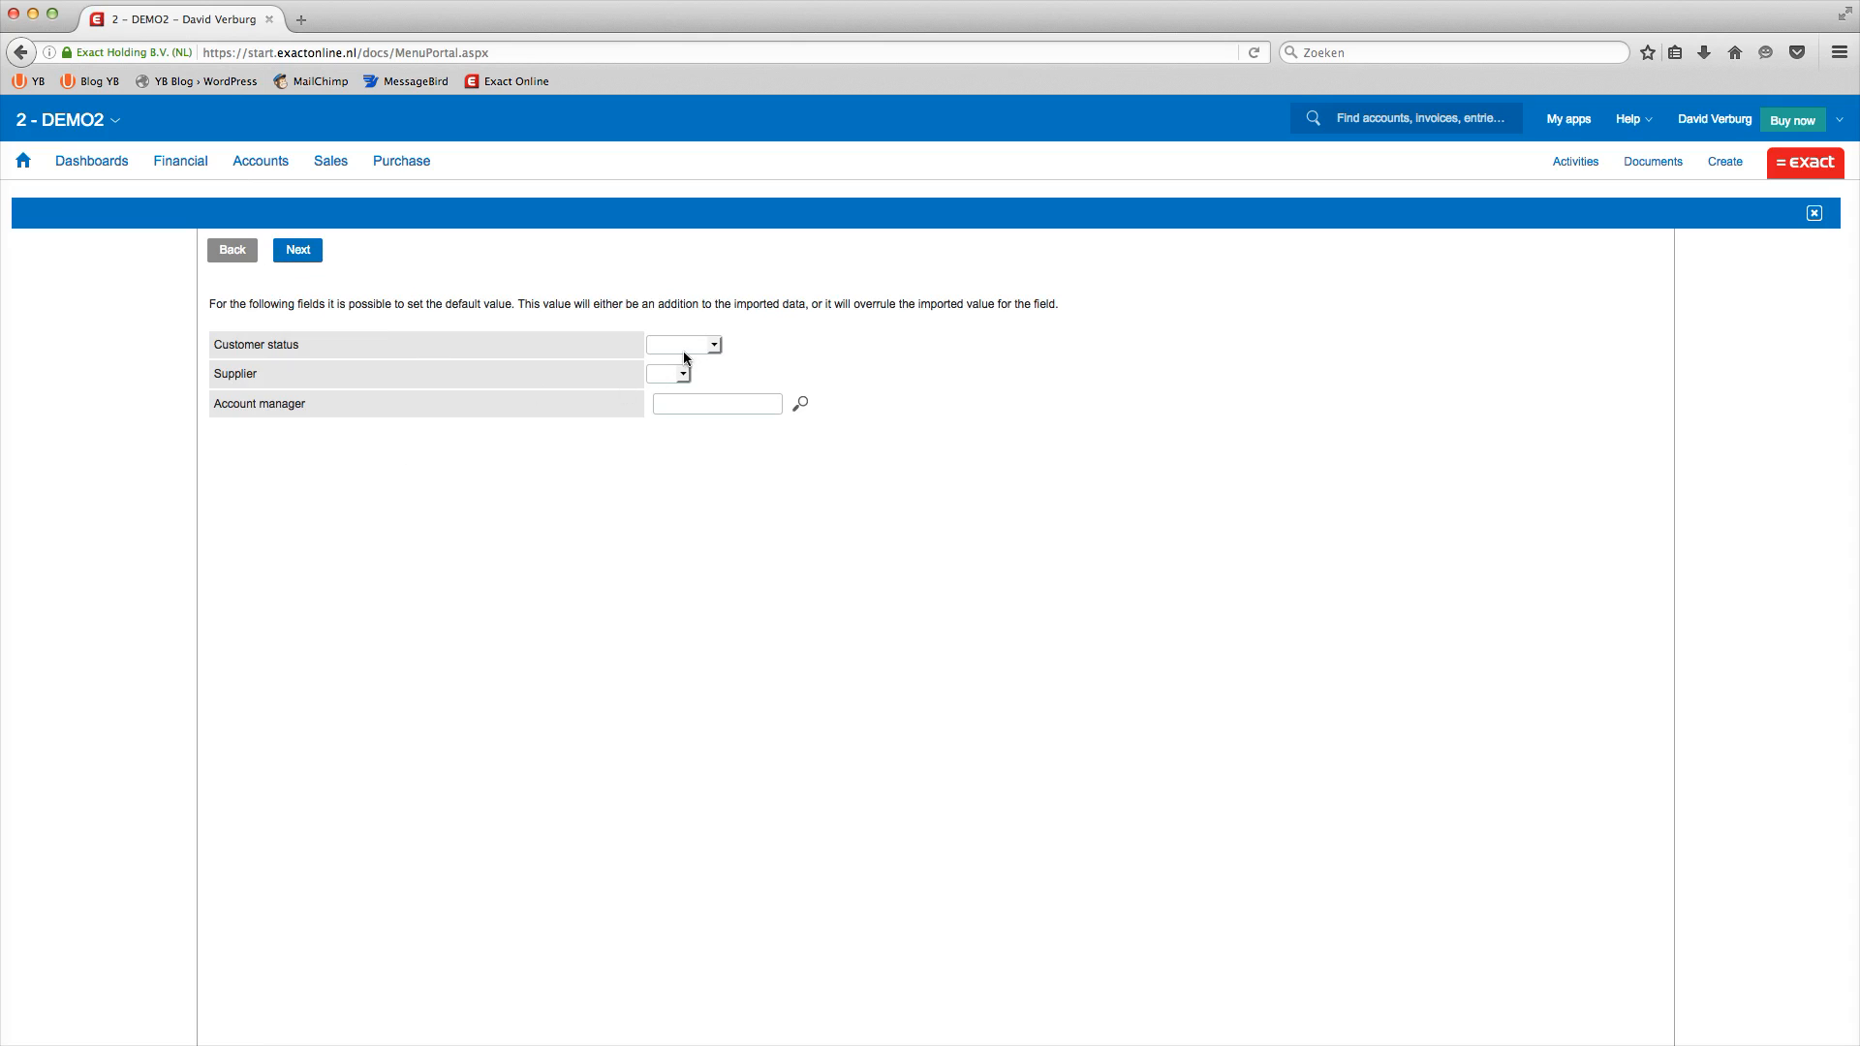
# Step: Set the only listed user as the default account manager and continue to the duplicate check
pyautogui.click(693, 402)
pyautogui.click(800, 403)
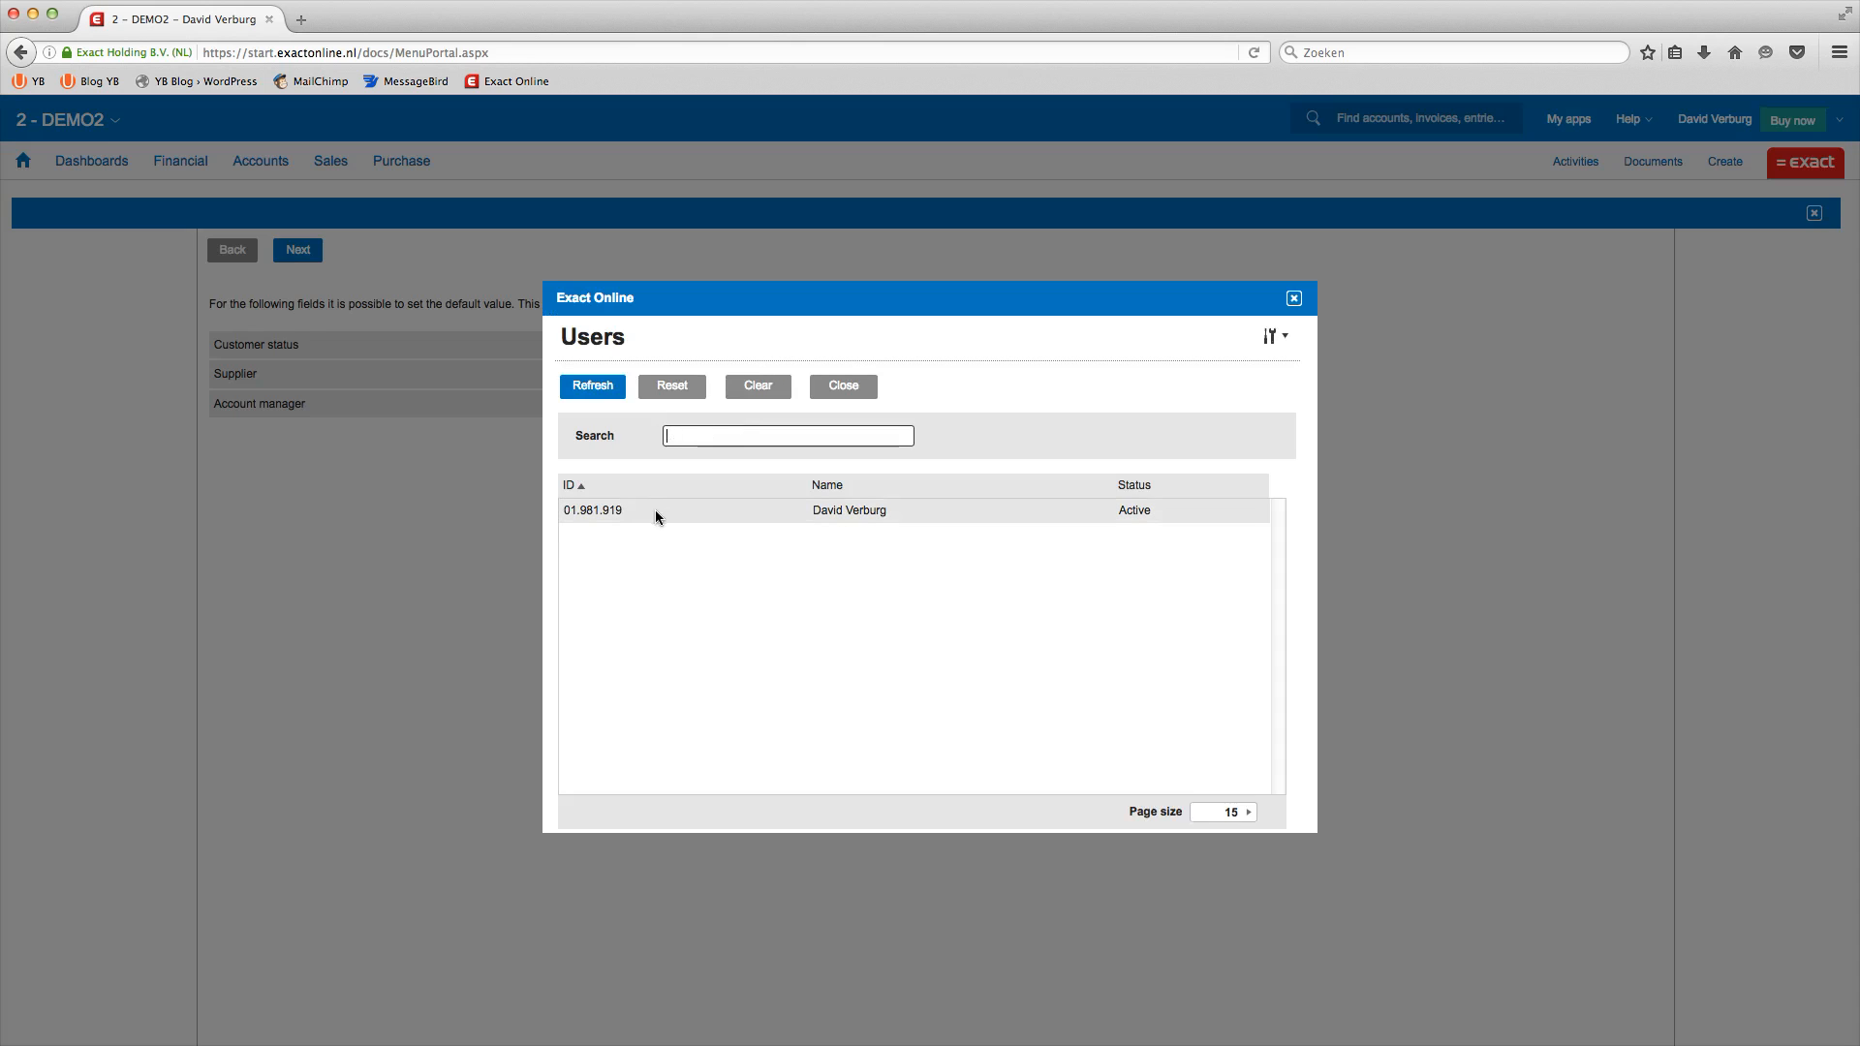
pyautogui.click(657, 510)
pyautogui.click(292, 256)
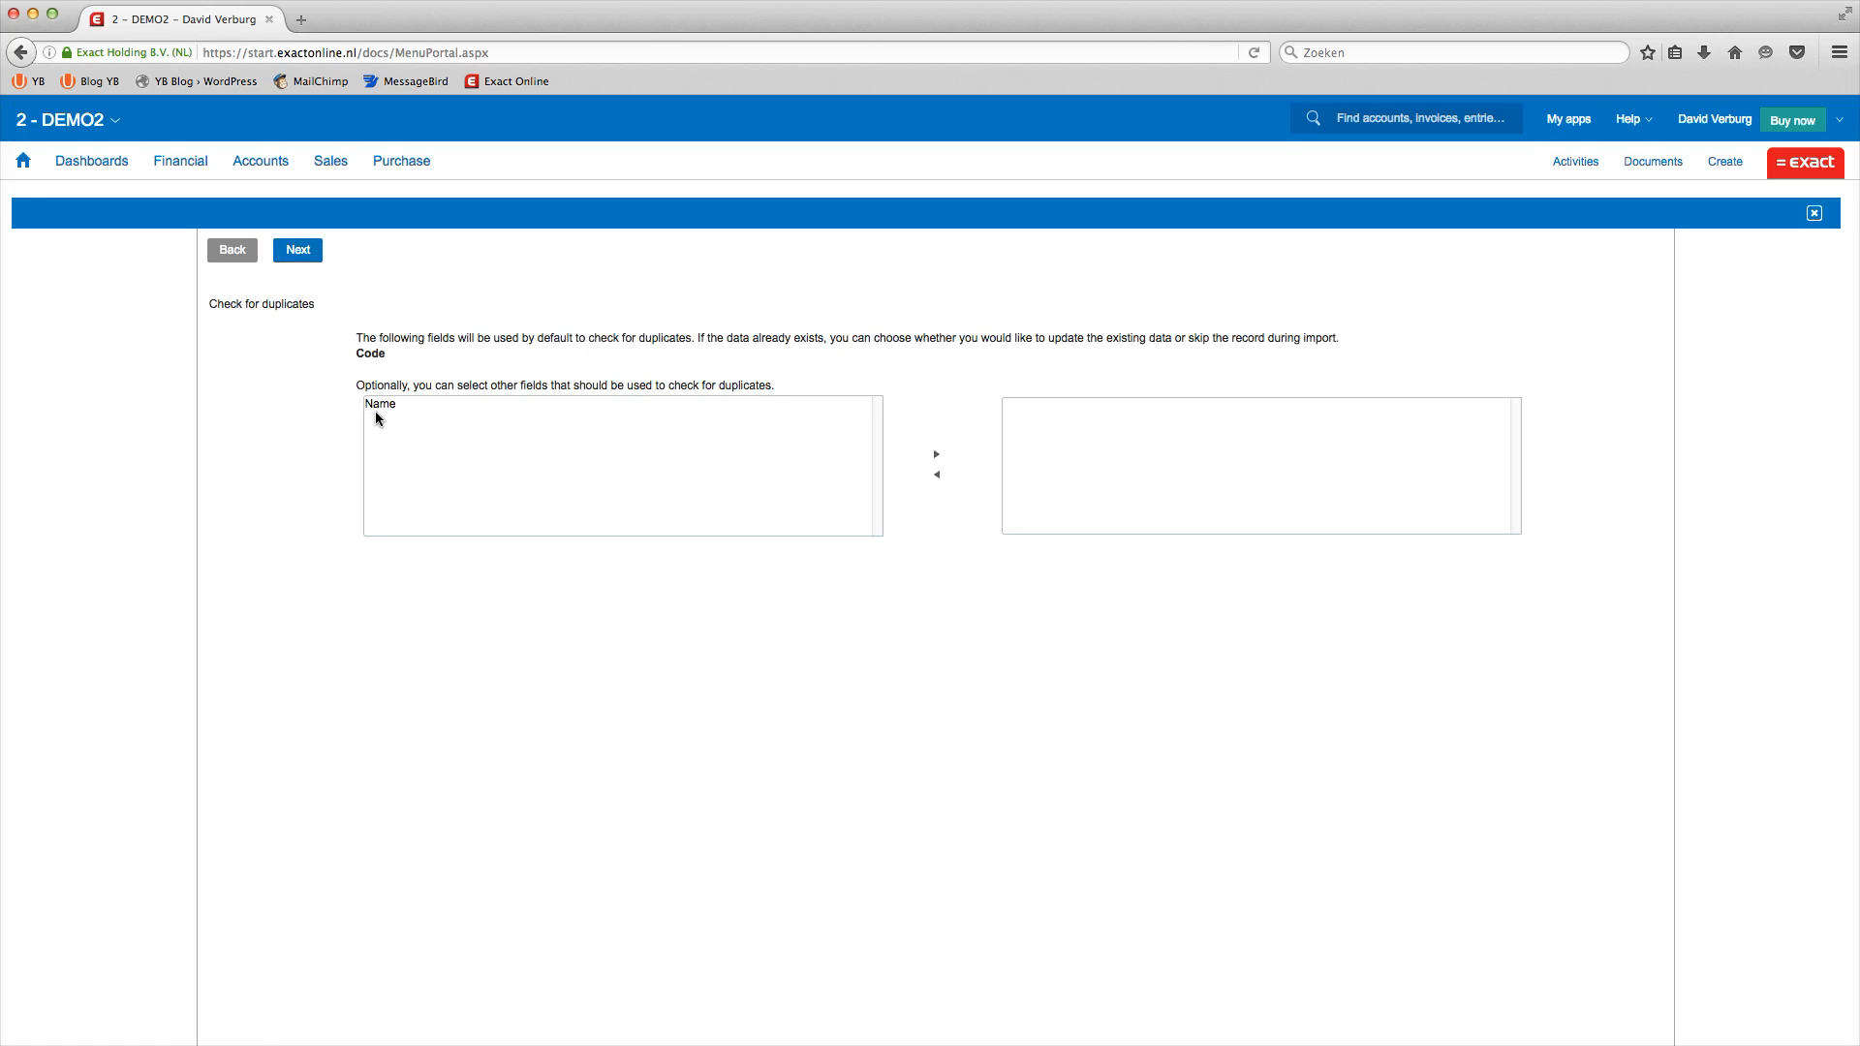
# Step: Check for duplicates by the default Code field and import the file with all found duplicates selected for updating
pyautogui.click(417, 418)
pyautogui.click(298, 251)
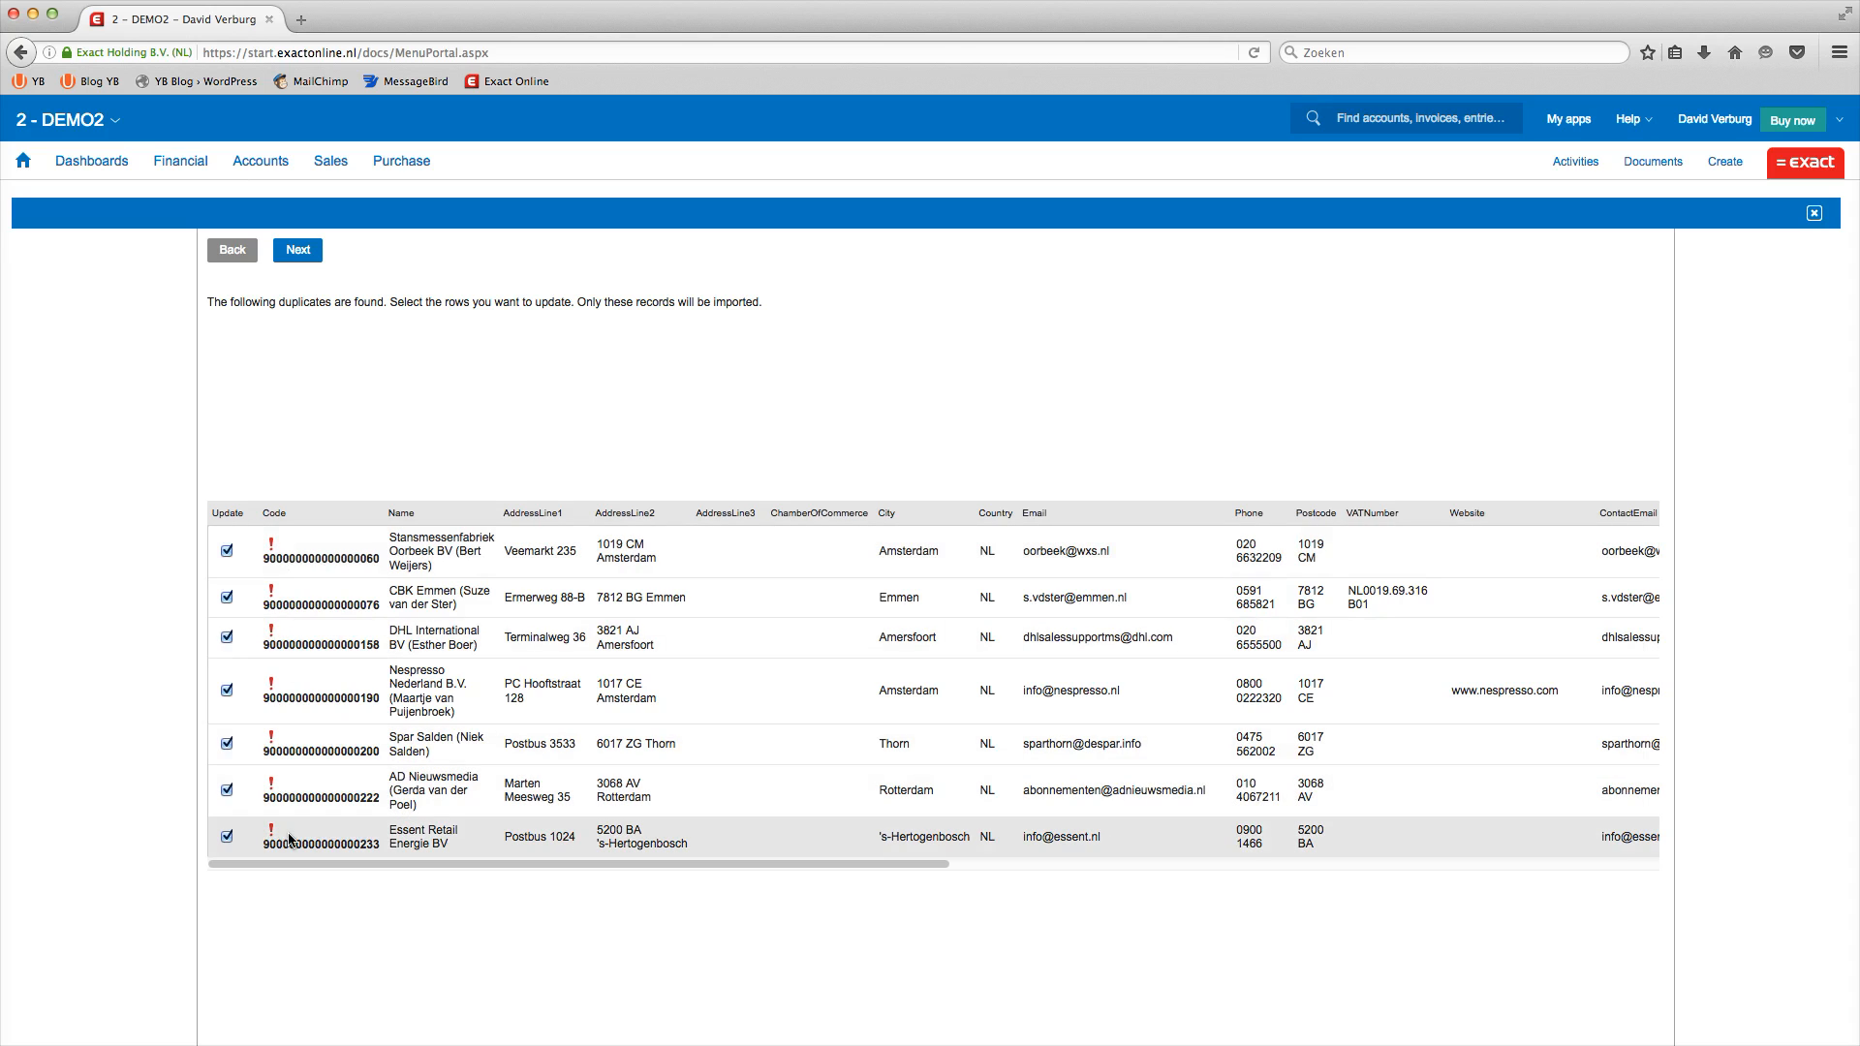
pyautogui.click(296, 254)
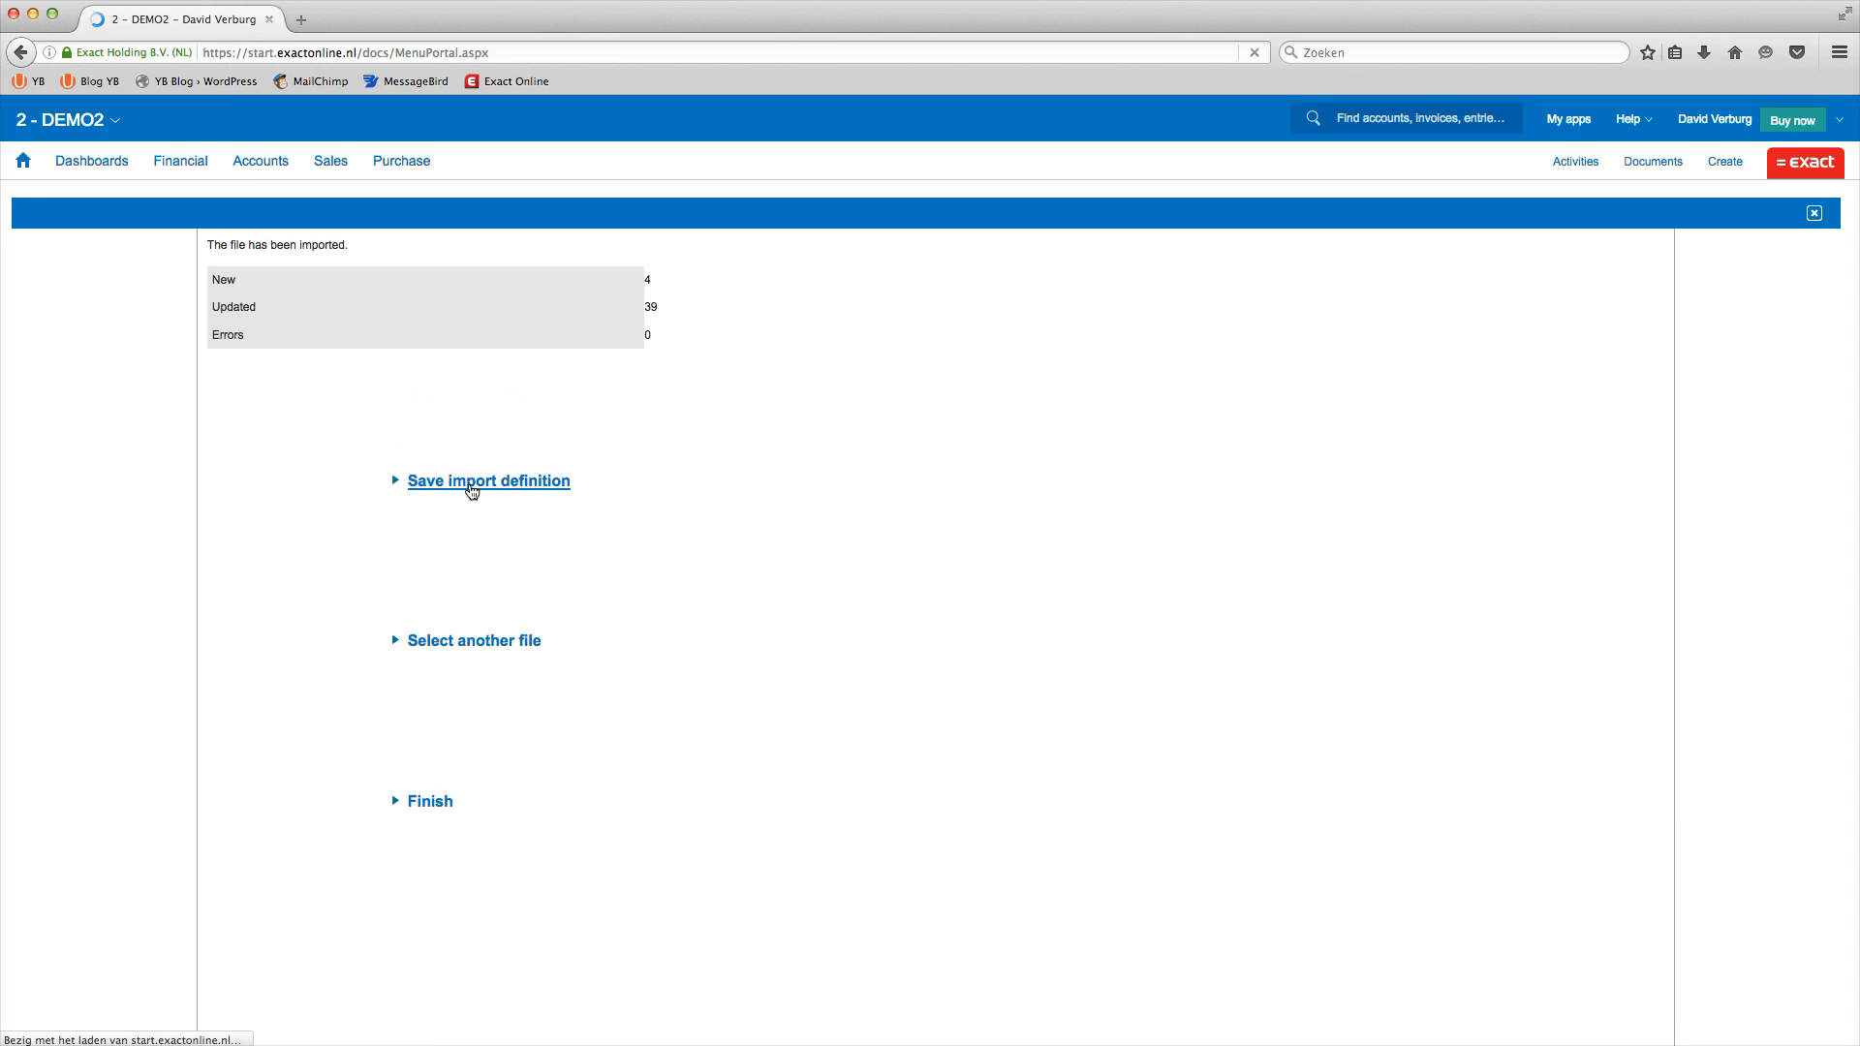
# Step: Save the import settings as an import definition named "import YouBaze"
pyautogui.click(472, 484)
pyautogui.click(670, 343)
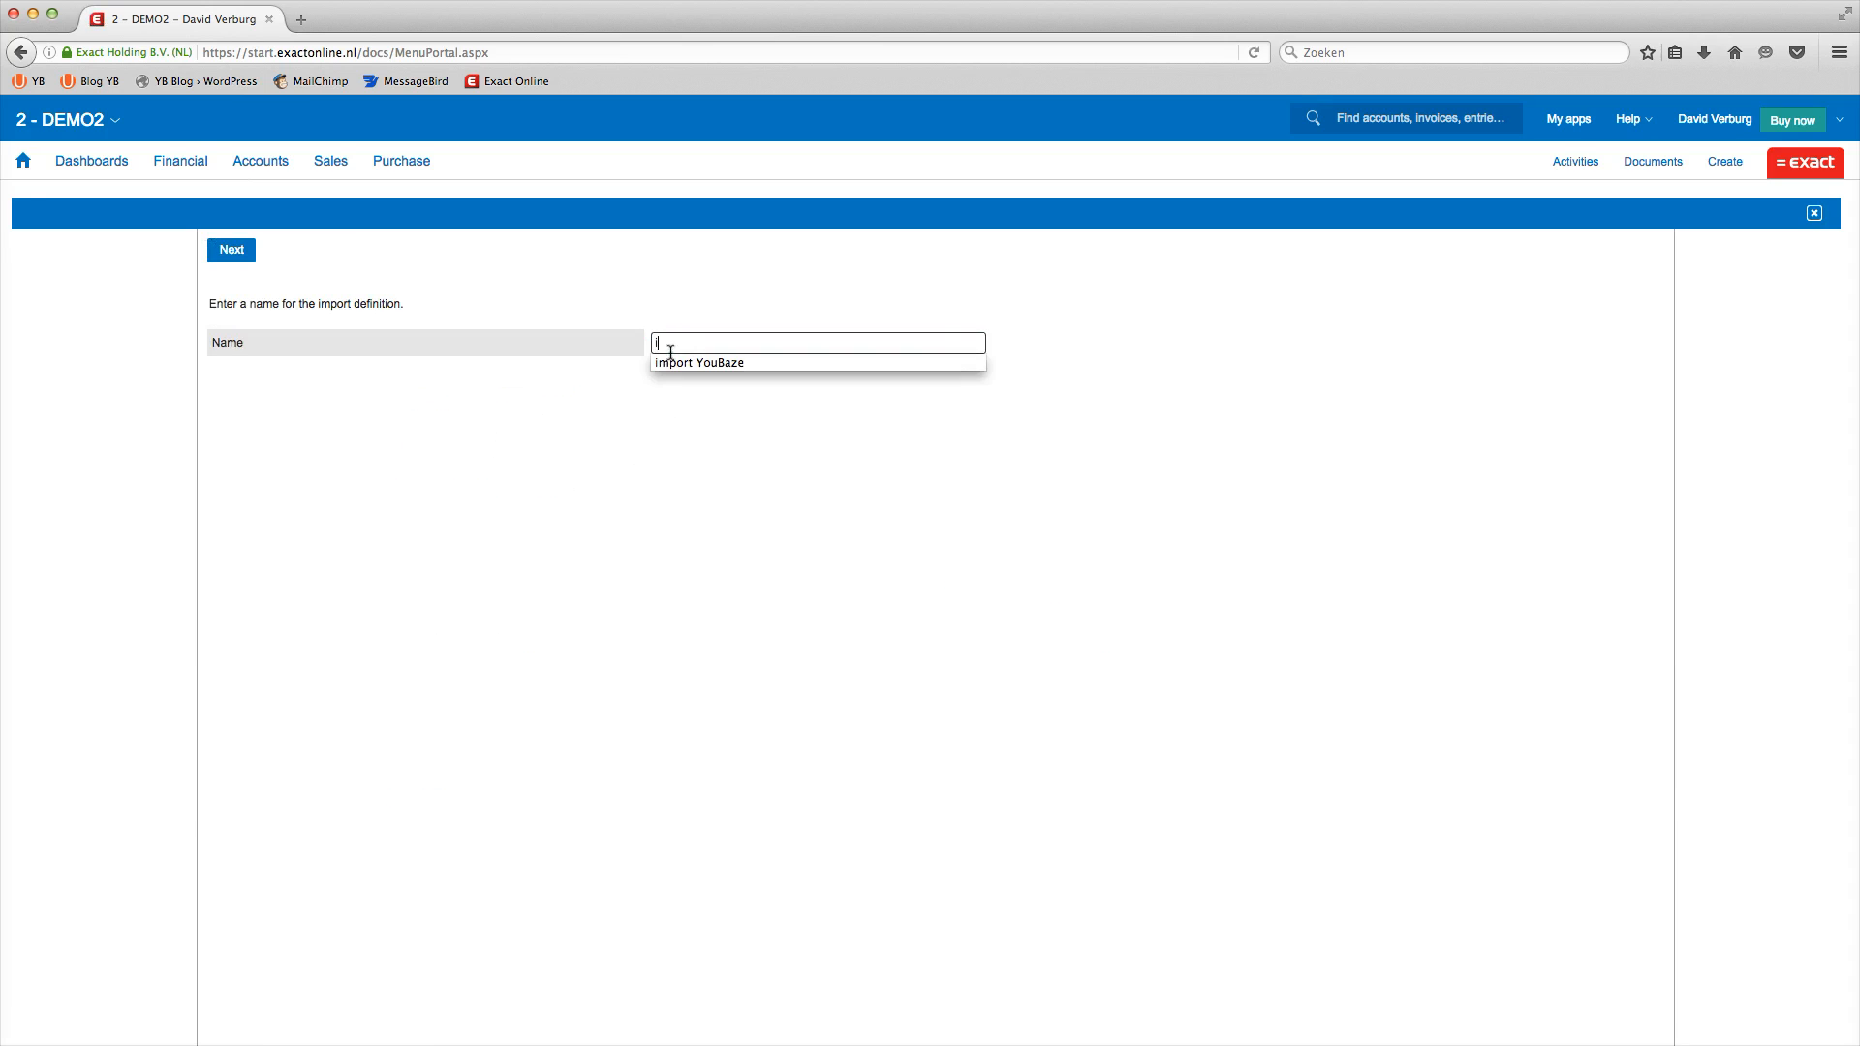
pyautogui.click(674, 366)
pyautogui.click(233, 251)
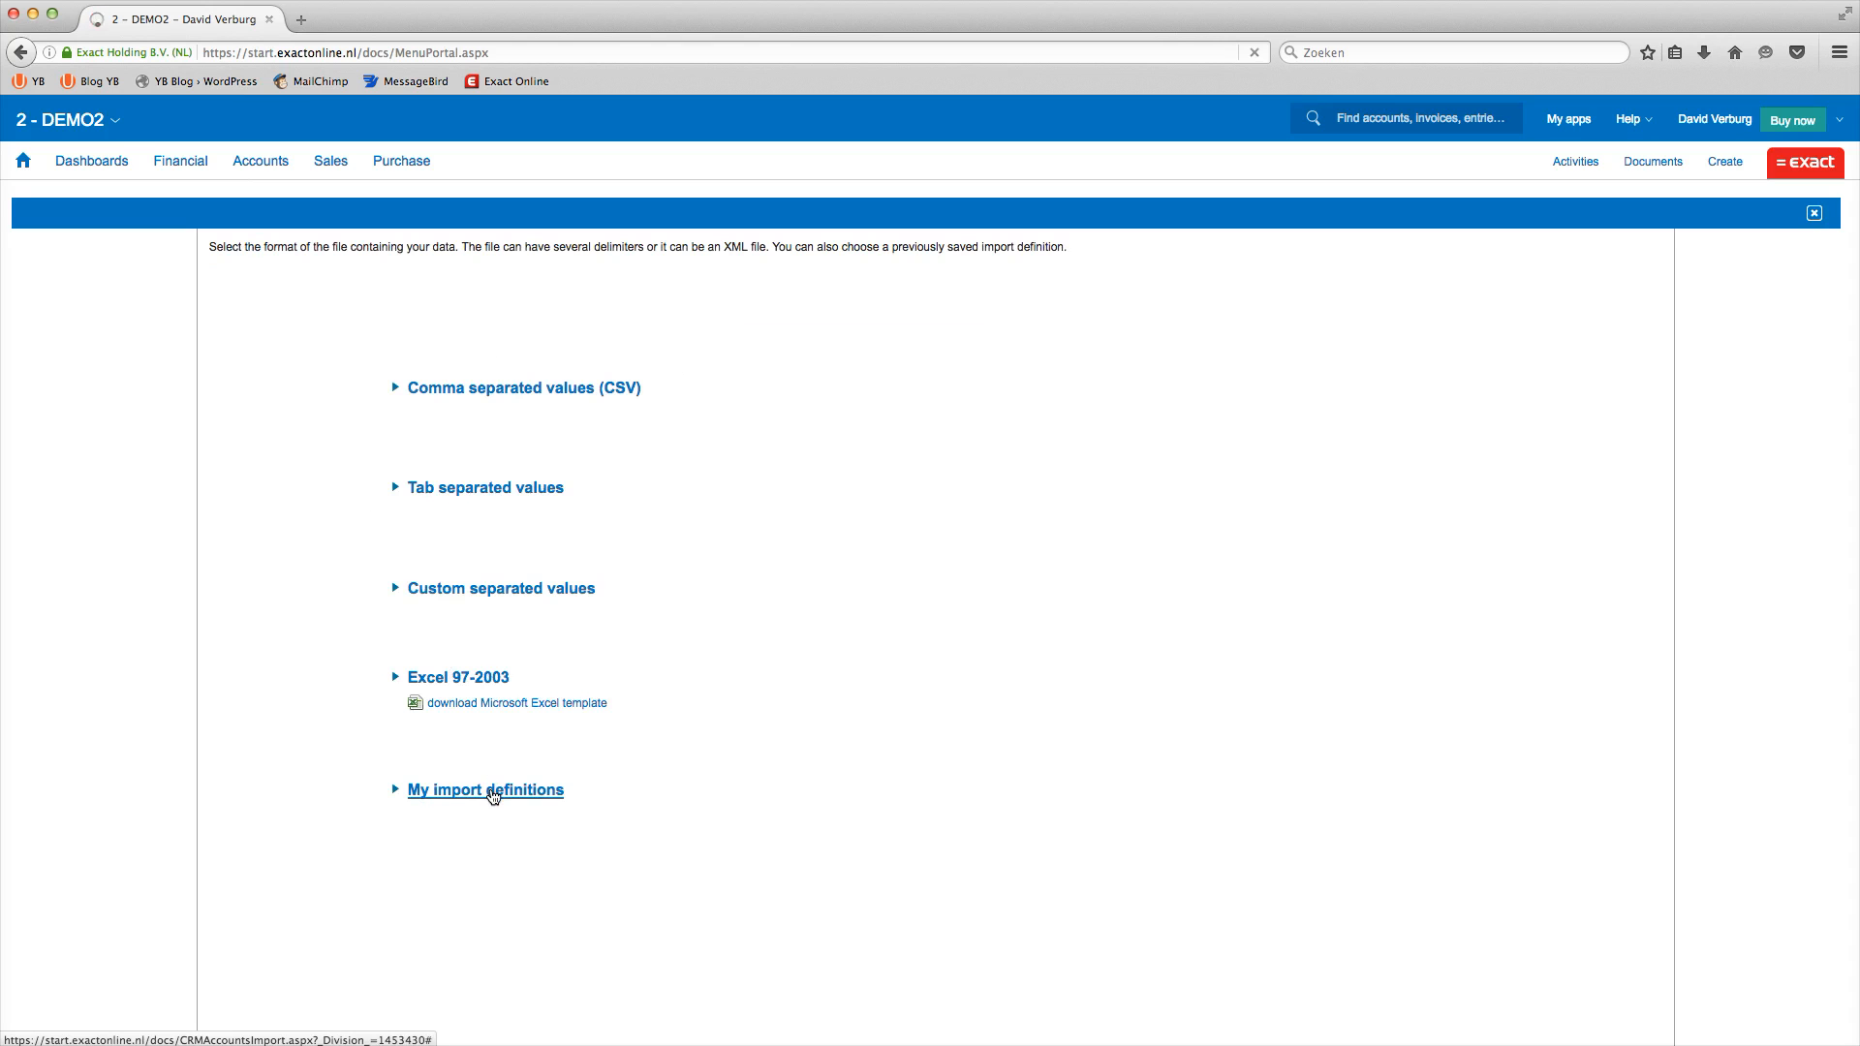
# Step: Review the saved "import YouBaze" definition, continue without changes to its file selection, and return to the import format choices
pyautogui.click(490, 790)
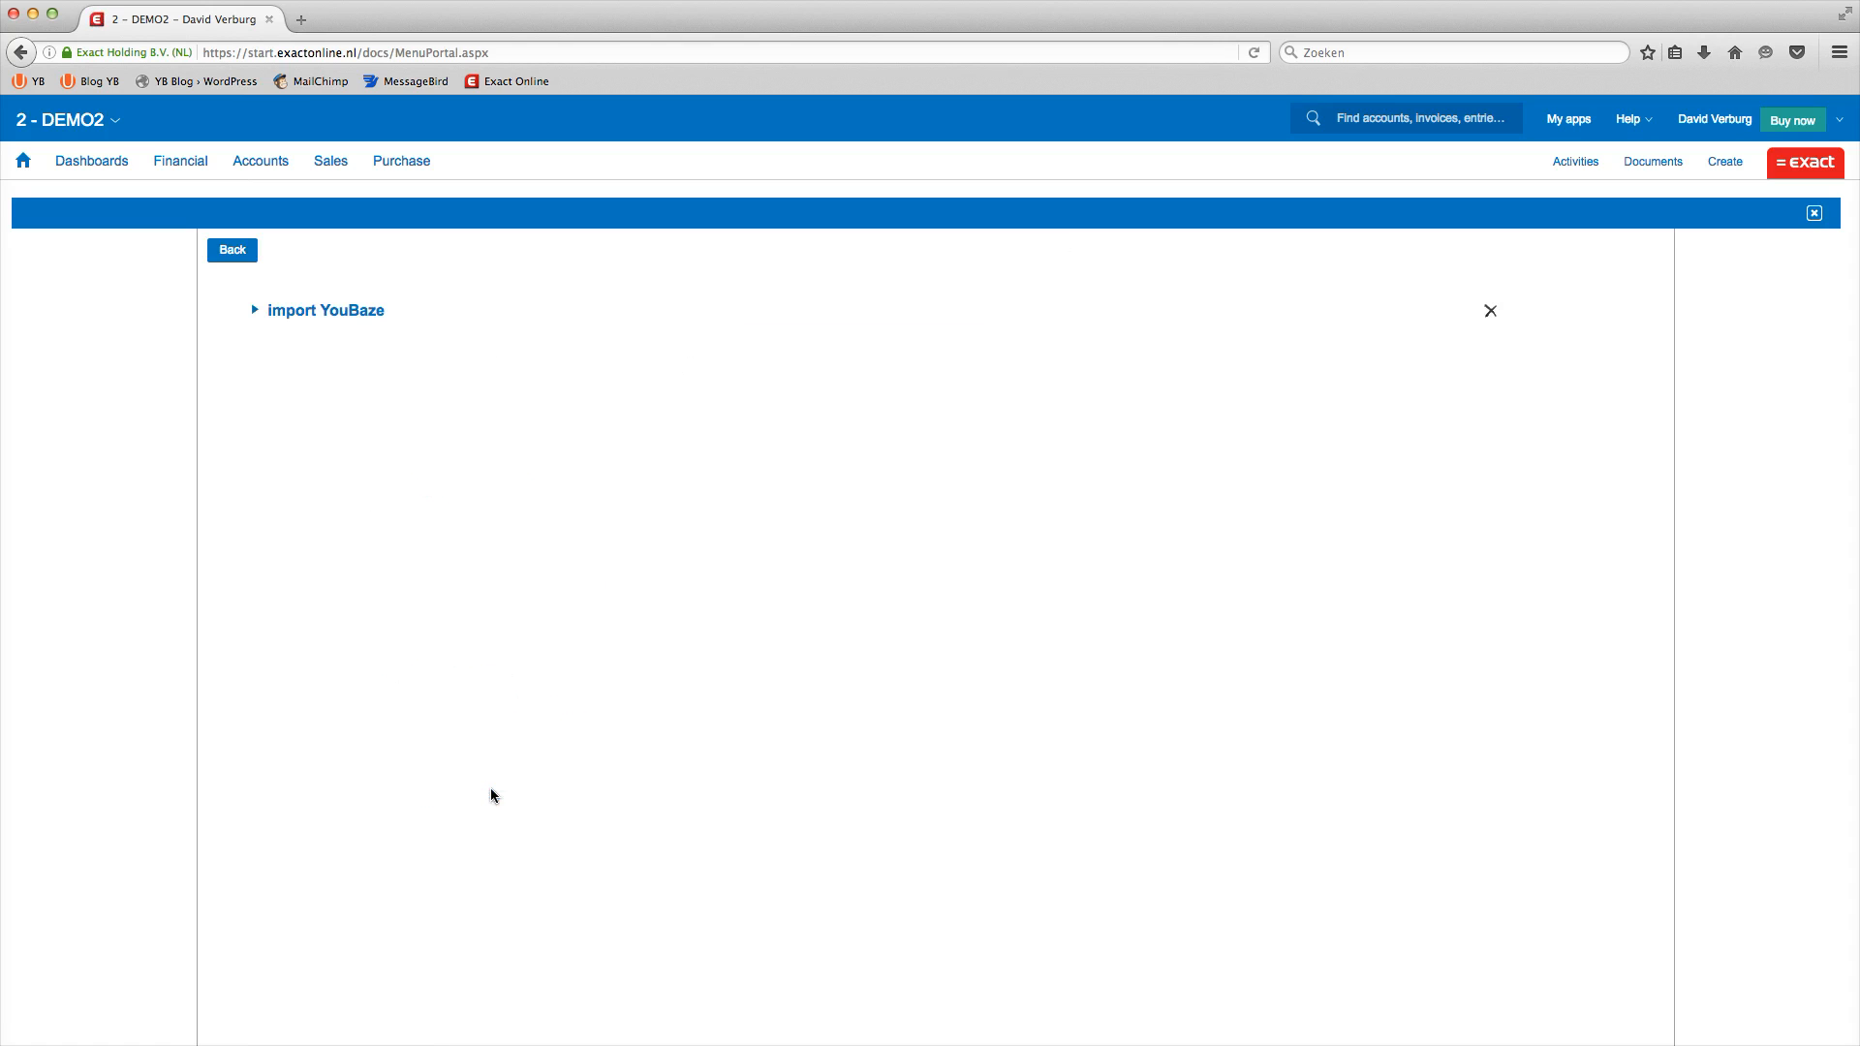
pyautogui.click(301, 310)
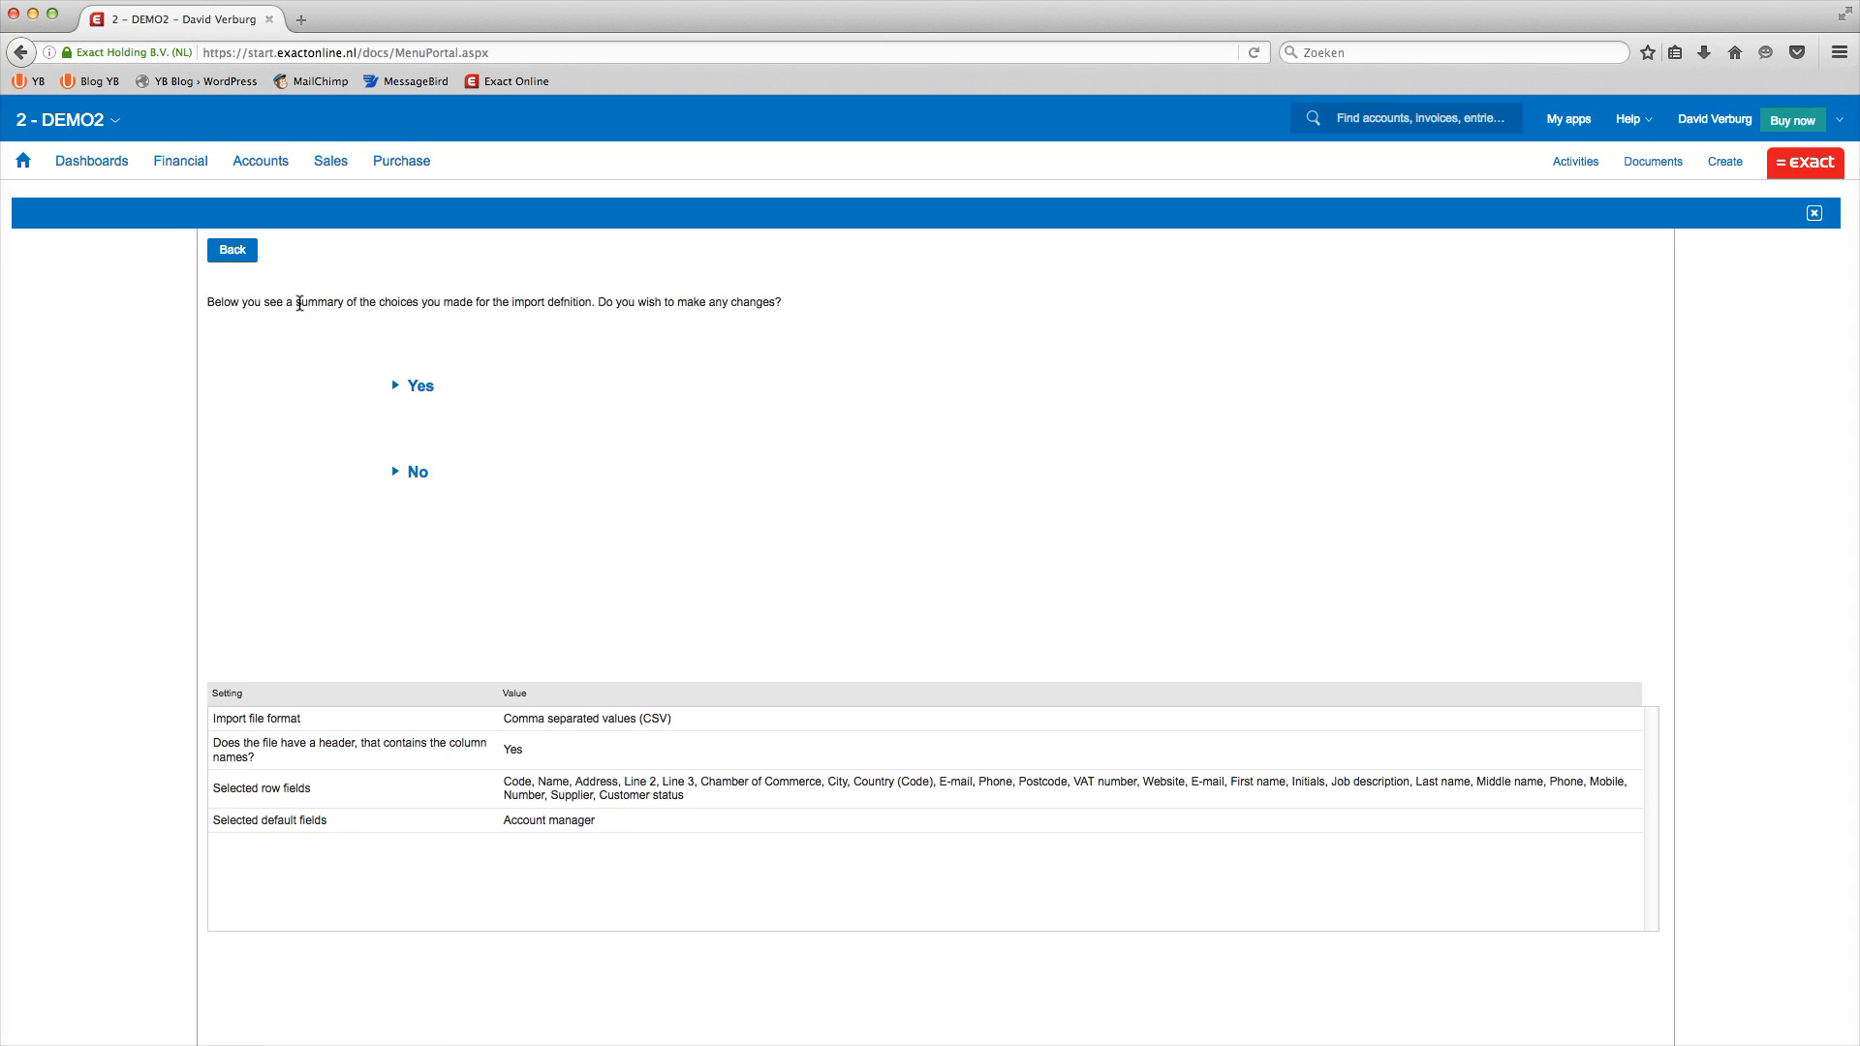
pyautogui.click(417, 474)
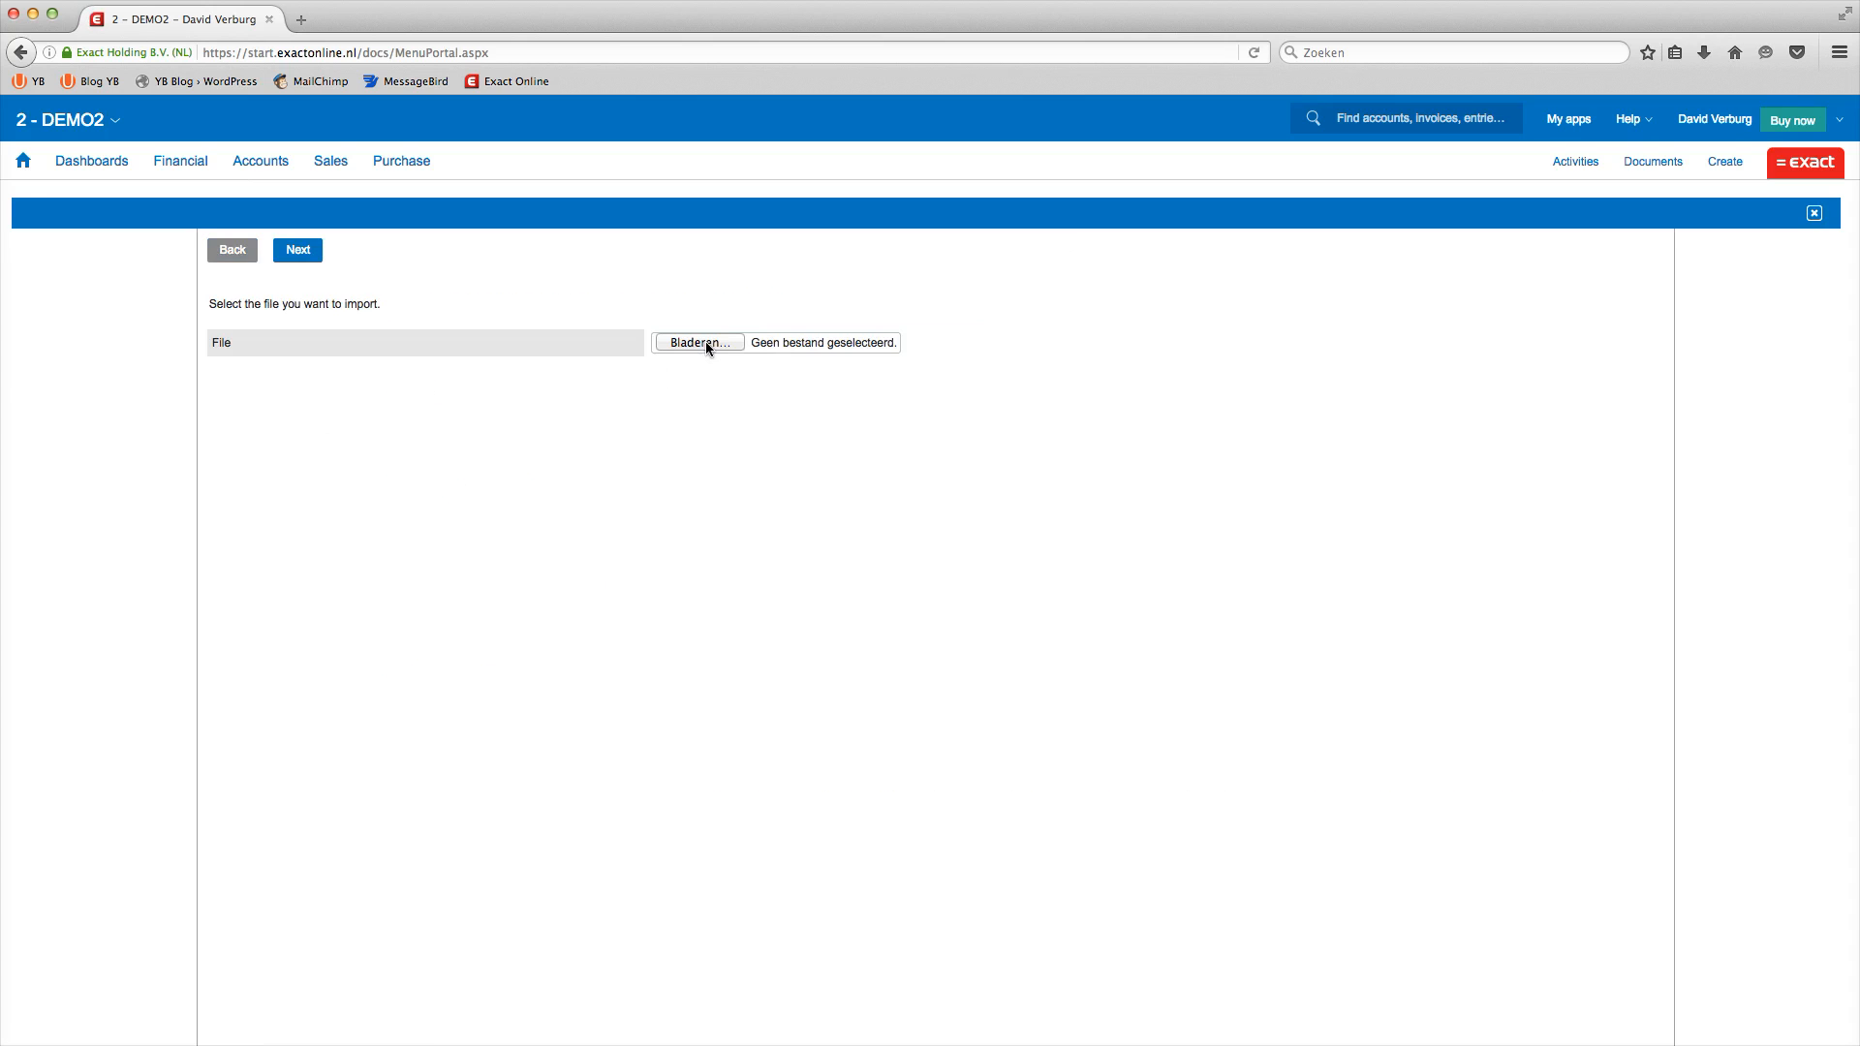
pyautogui.click(232, 251)
pyautogui.click(233, 251)
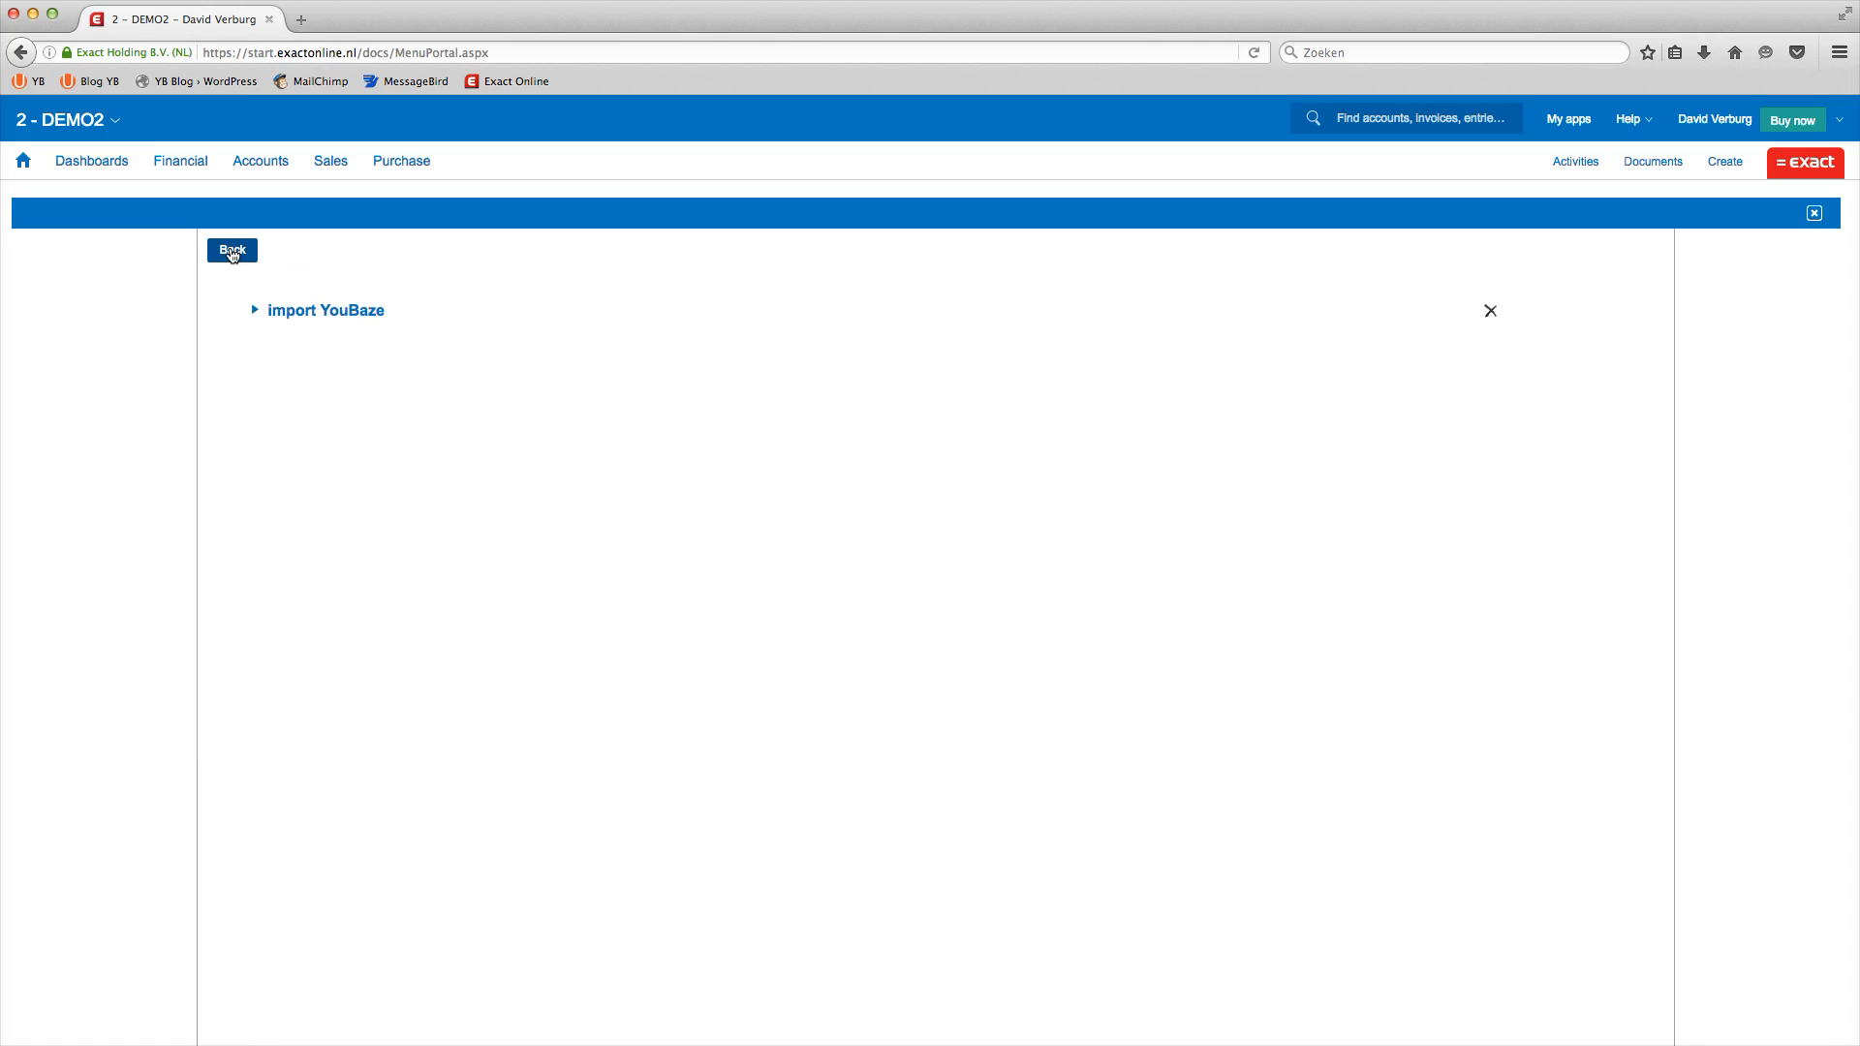
pyautogui.click(232, 251)
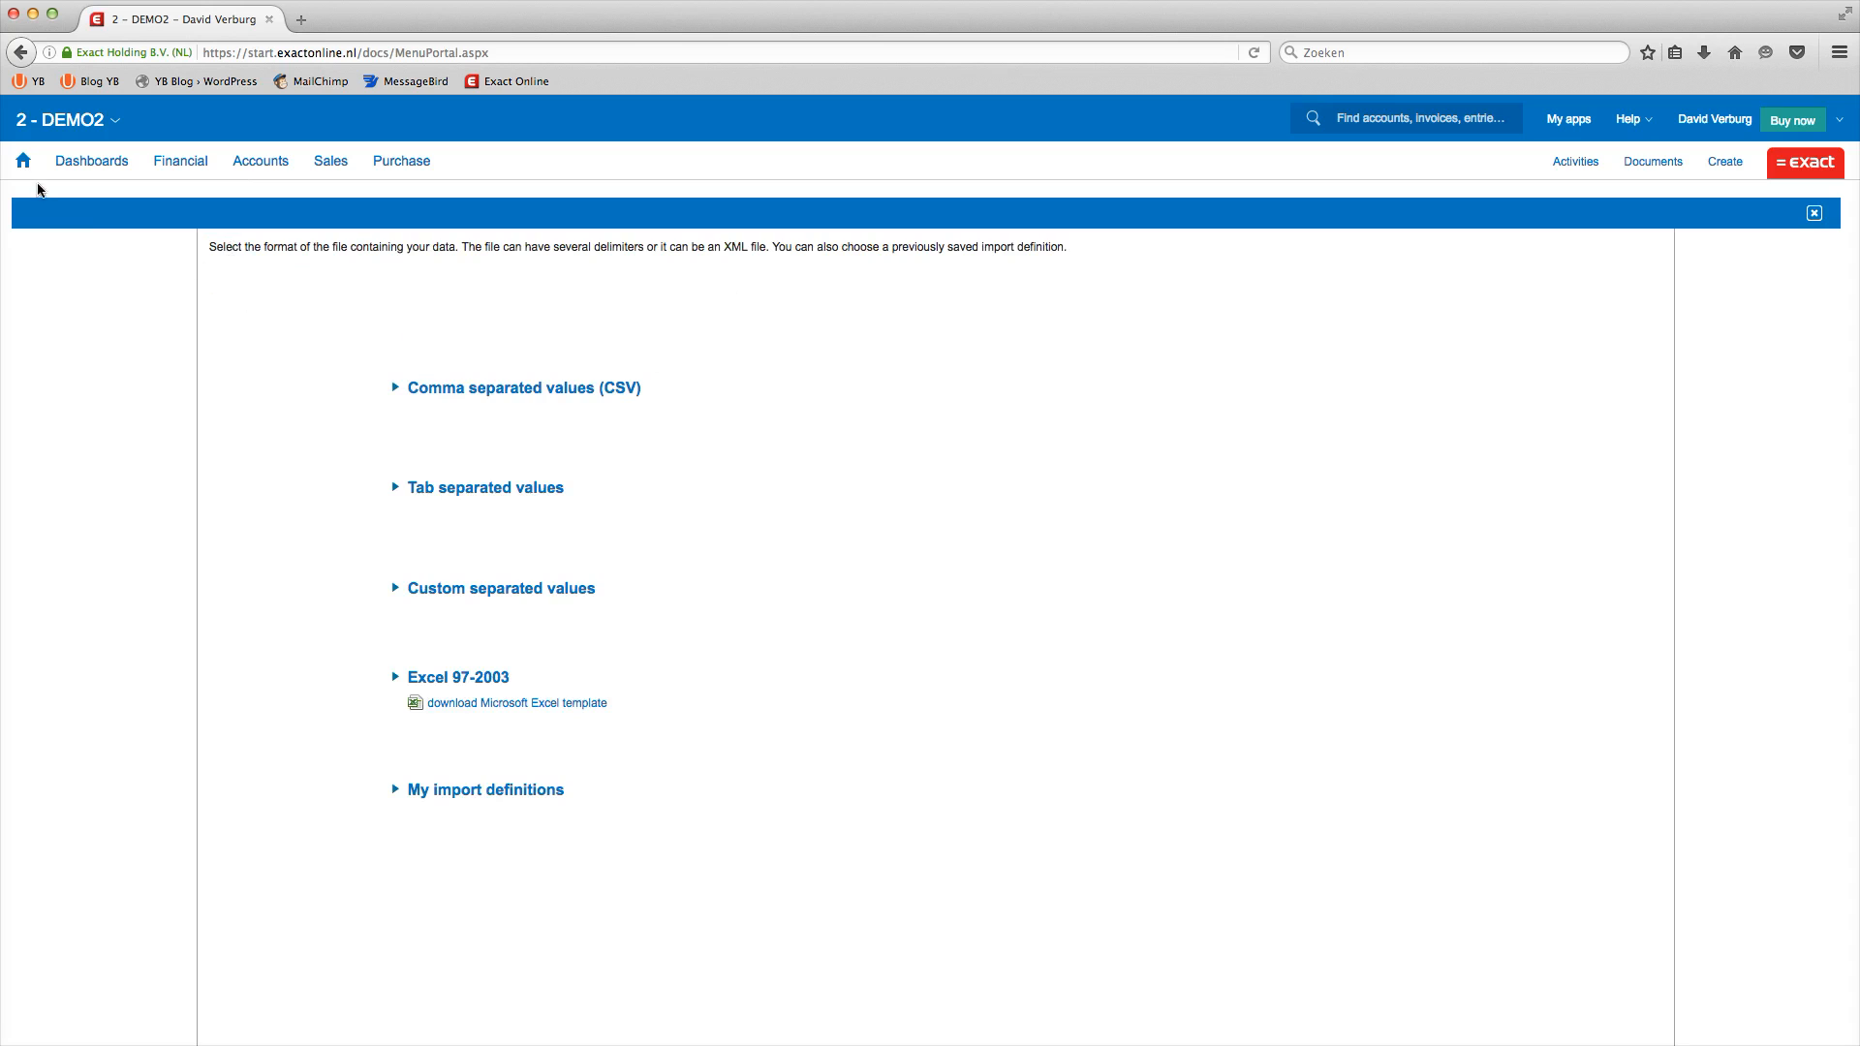
# Step: Start a Sales entries import for the DEMO2 company with comma separated values (CSV) as the file format
pyautogui.click(58, 120)
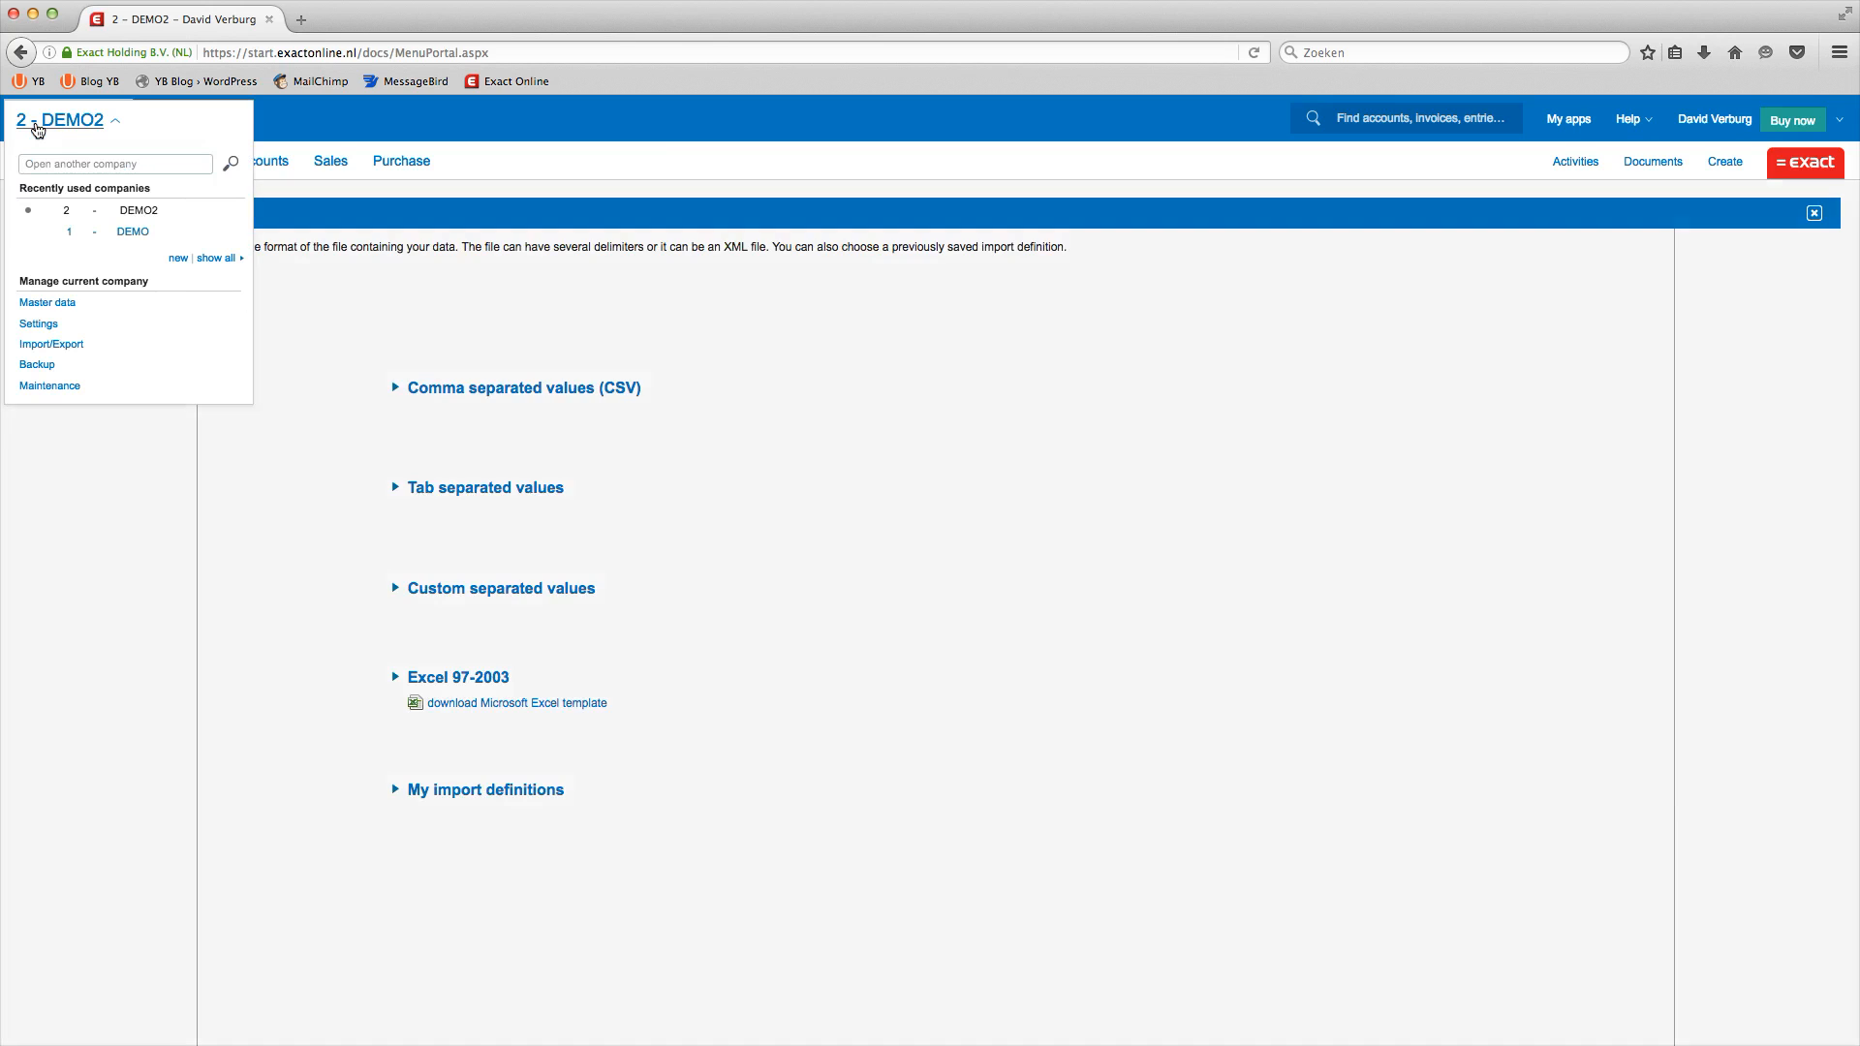
pyautogui.click(64, 346)
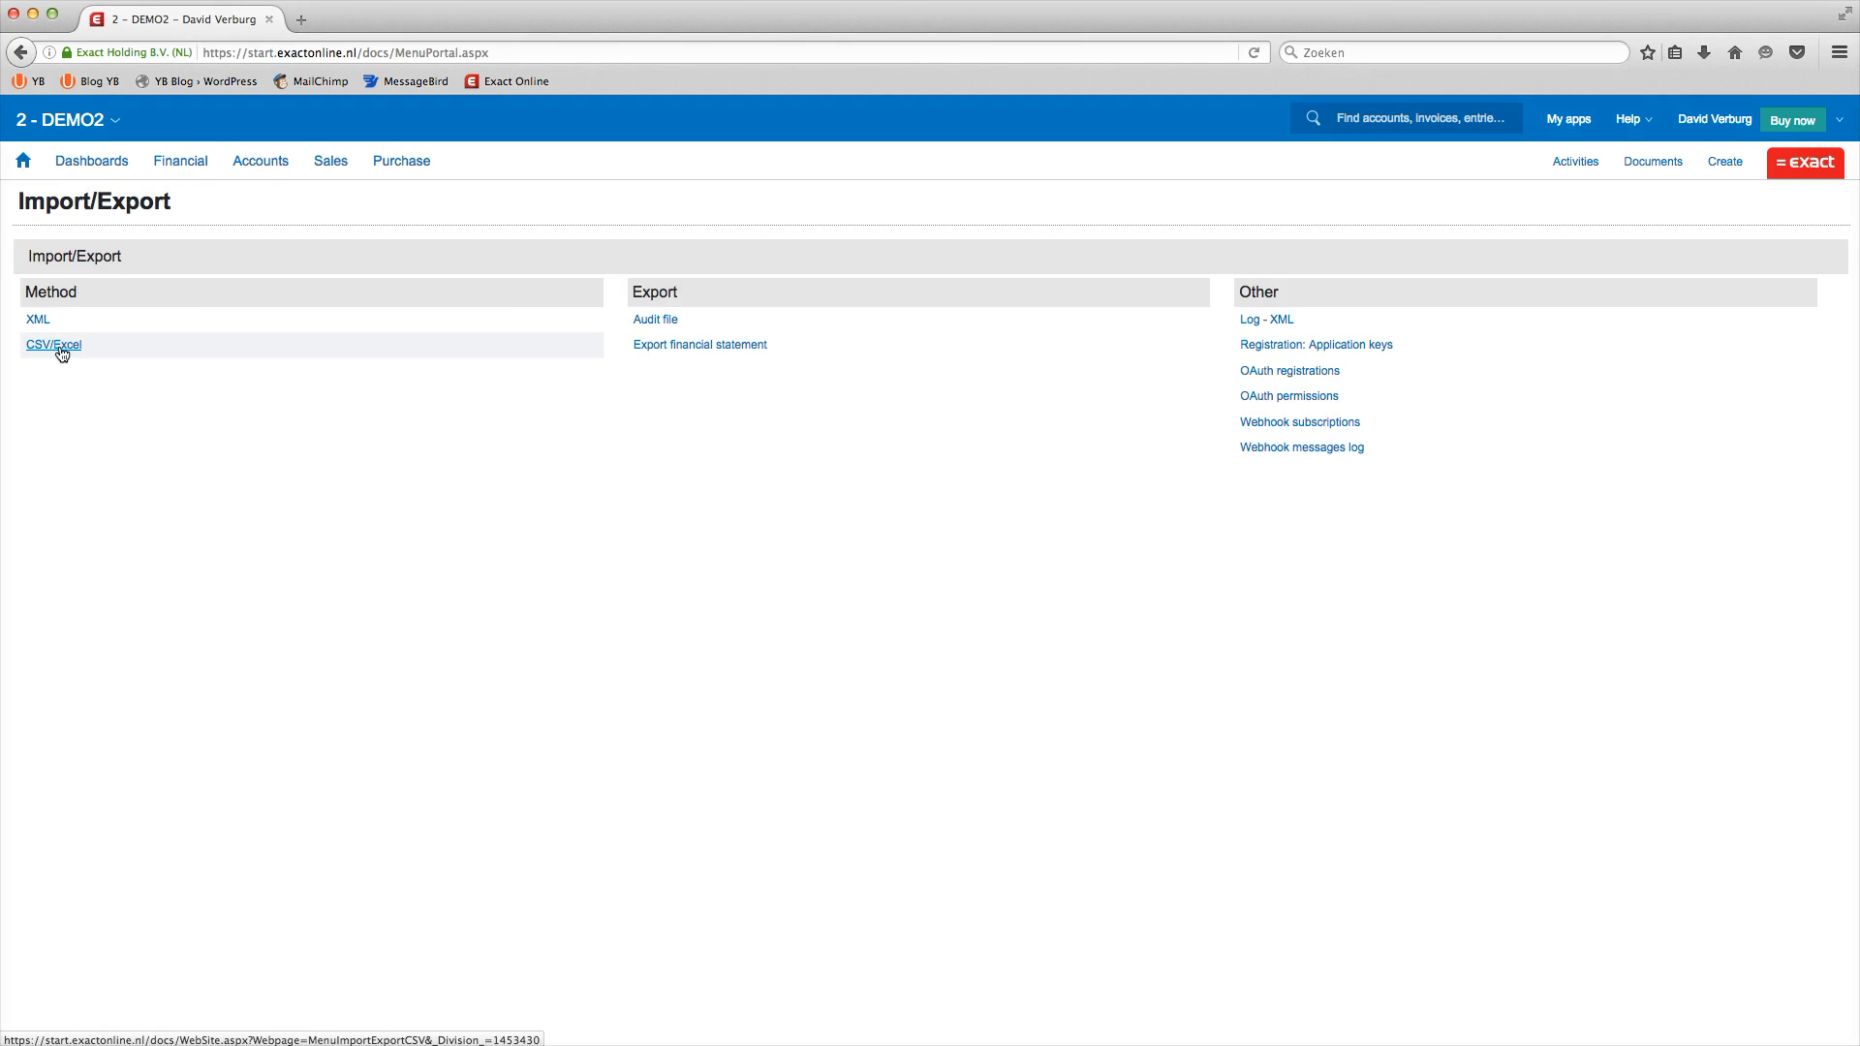
pyautogui.click(58, 349)
pyautogui.moveTo(104, 412); pyautogui.dragTo(22, 414)
pyautogui.click(754, 412)
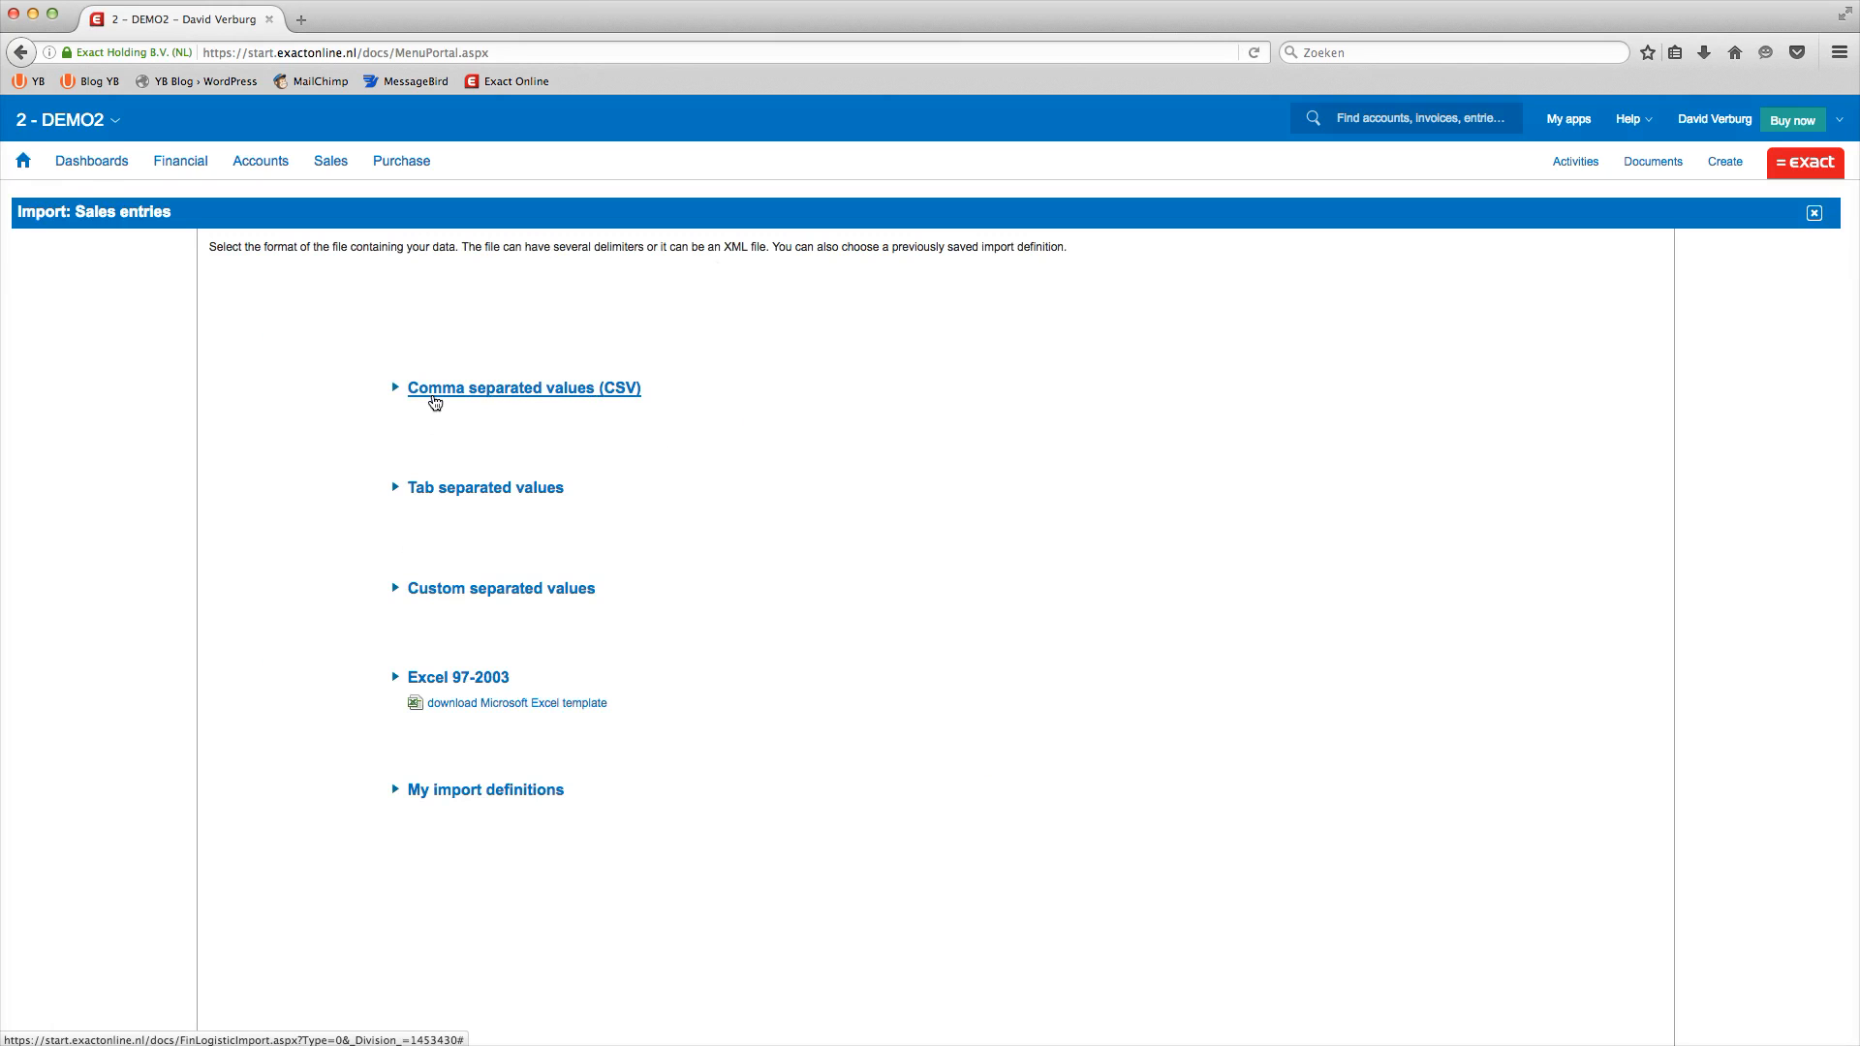
pyautogui.click(435, 391)
# Step: Choose ExactOnlineSalesEntries.csv from the Bookkeeping April folder as the file to import and continue
pyautogui.click(712, 343)
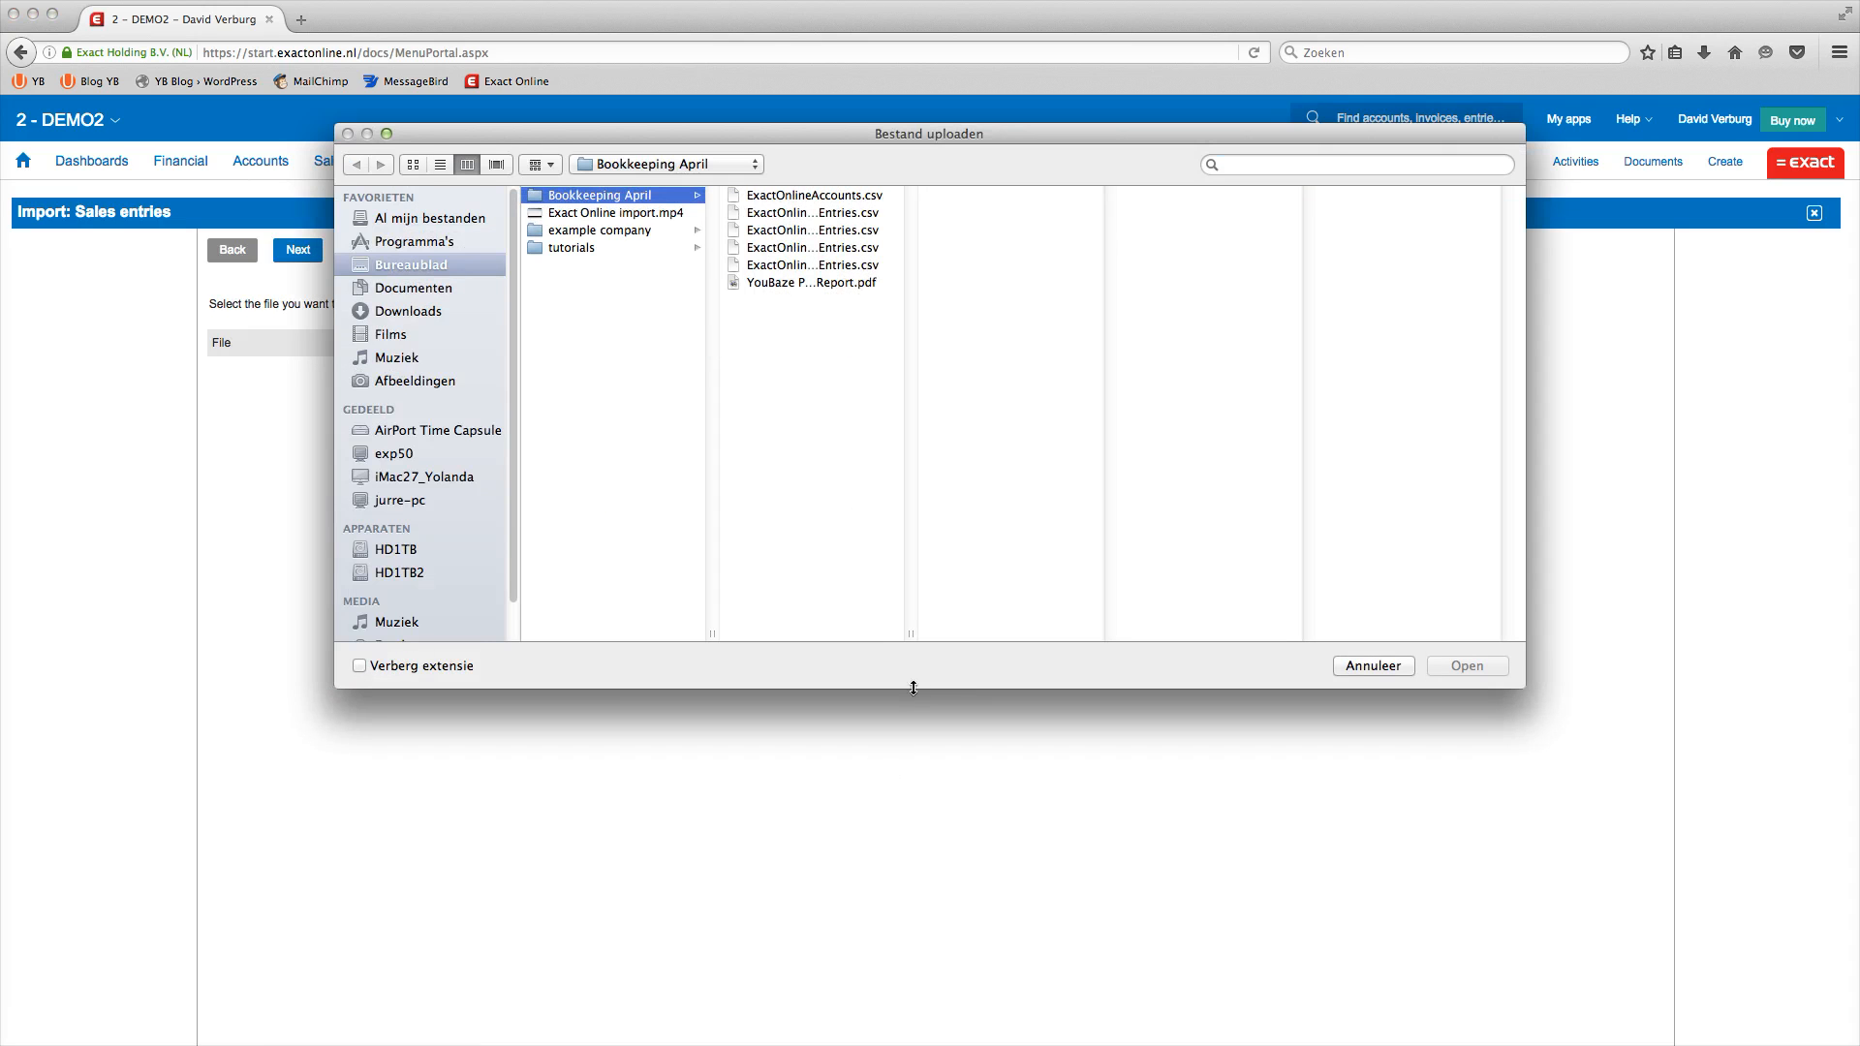
pyautogui.moveTo(908, 637); pyautogui.dragTo(1038, 631)
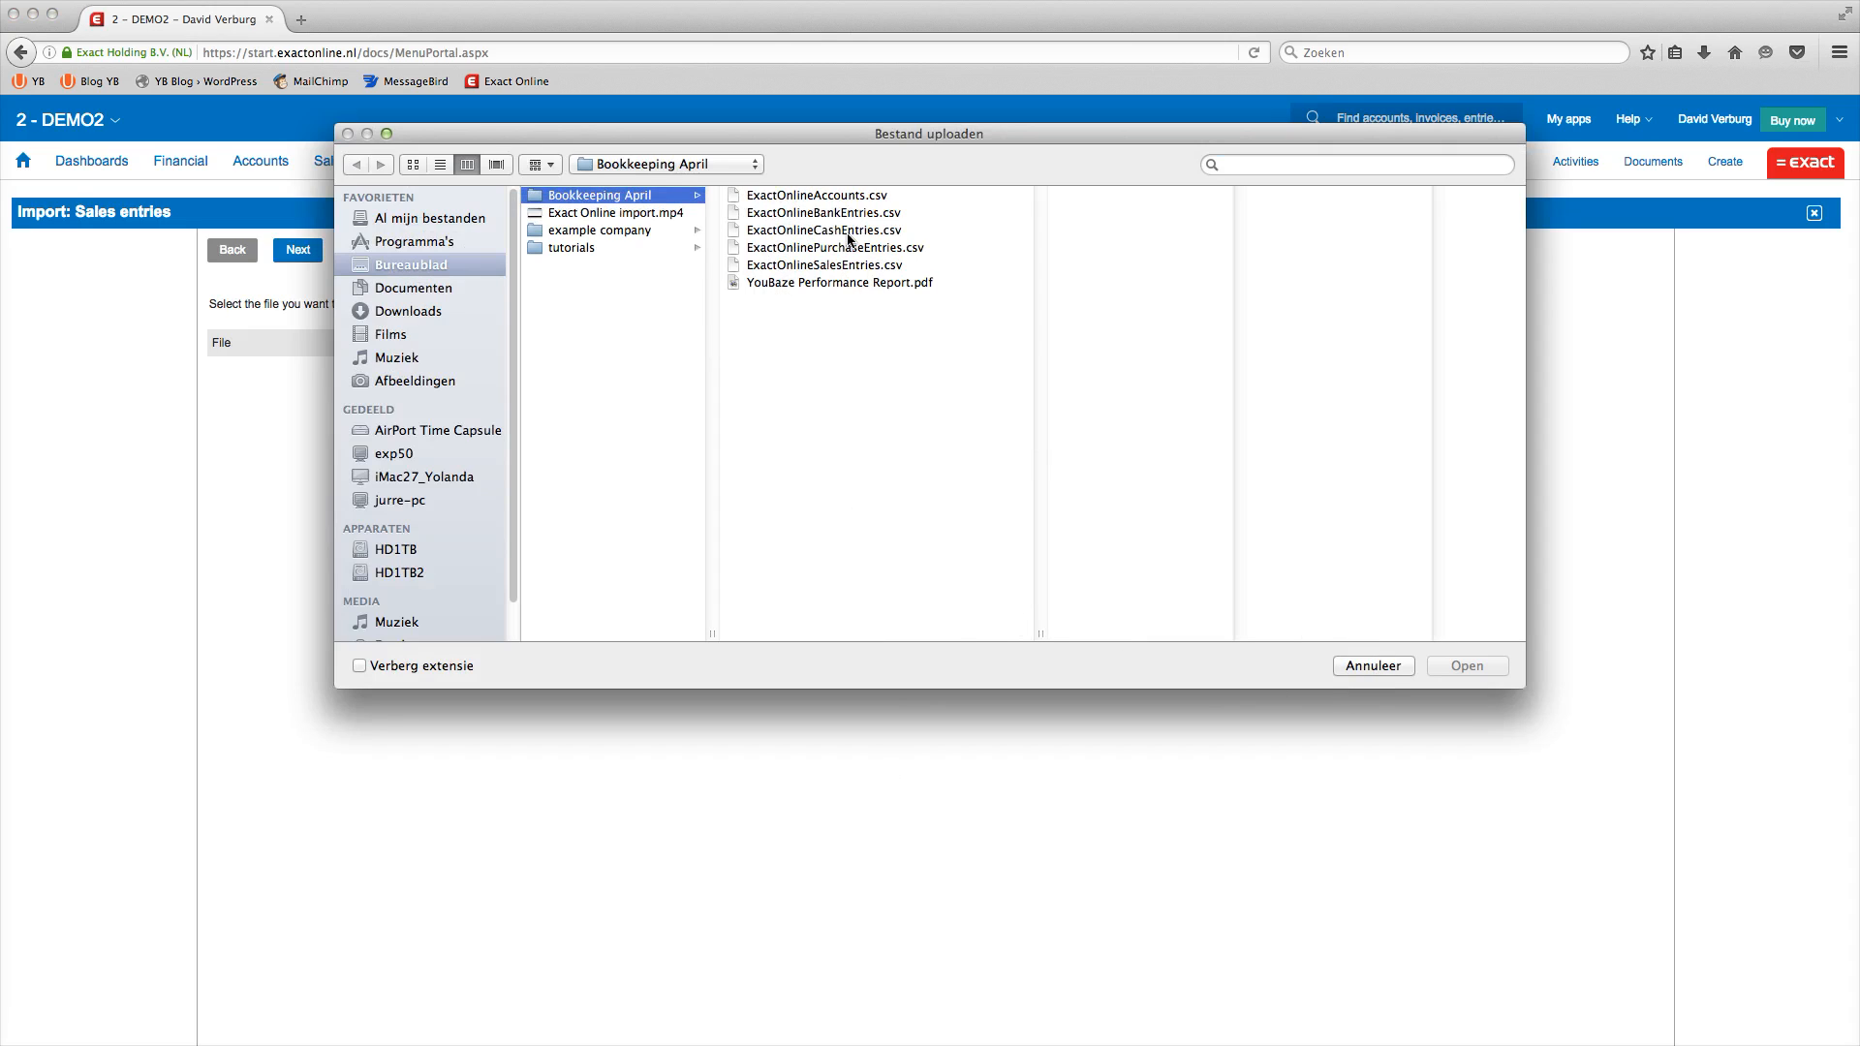
pyautogui.click(851, 264)
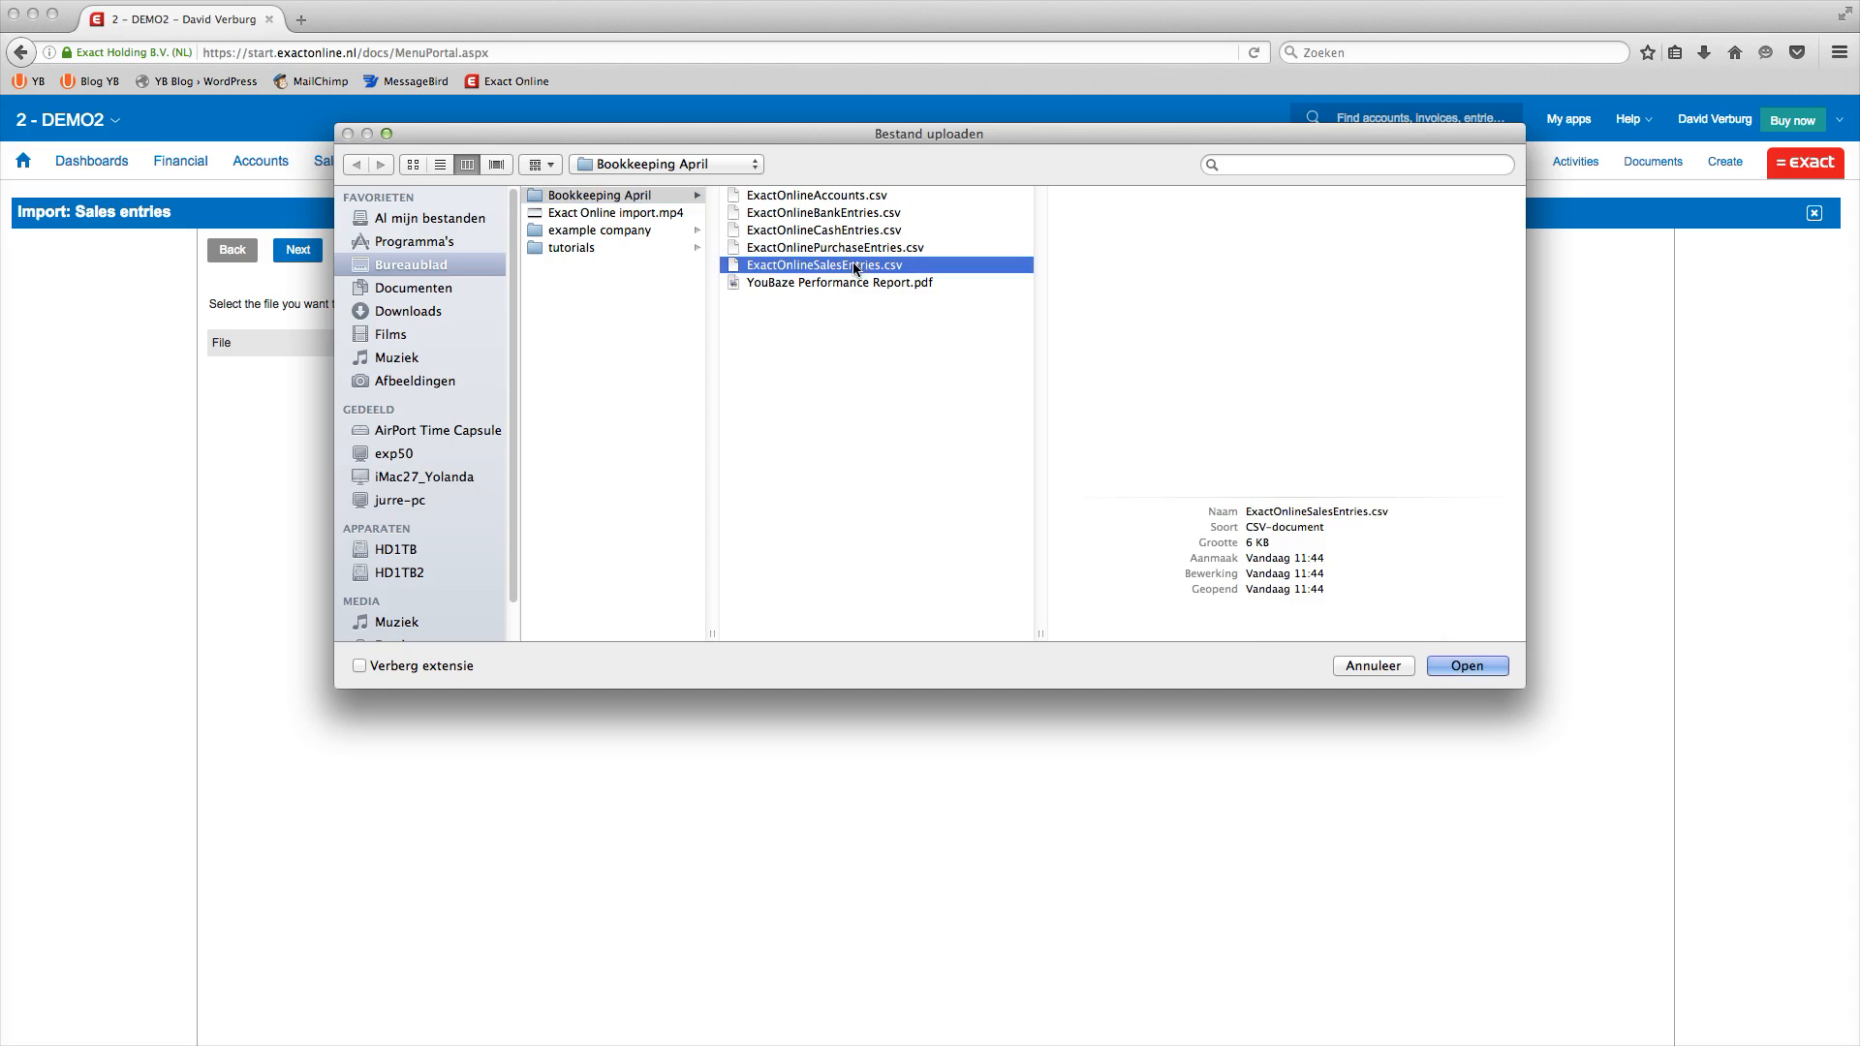
pyautogui.click(1444, 663)
pyautogui.click(297, 249)
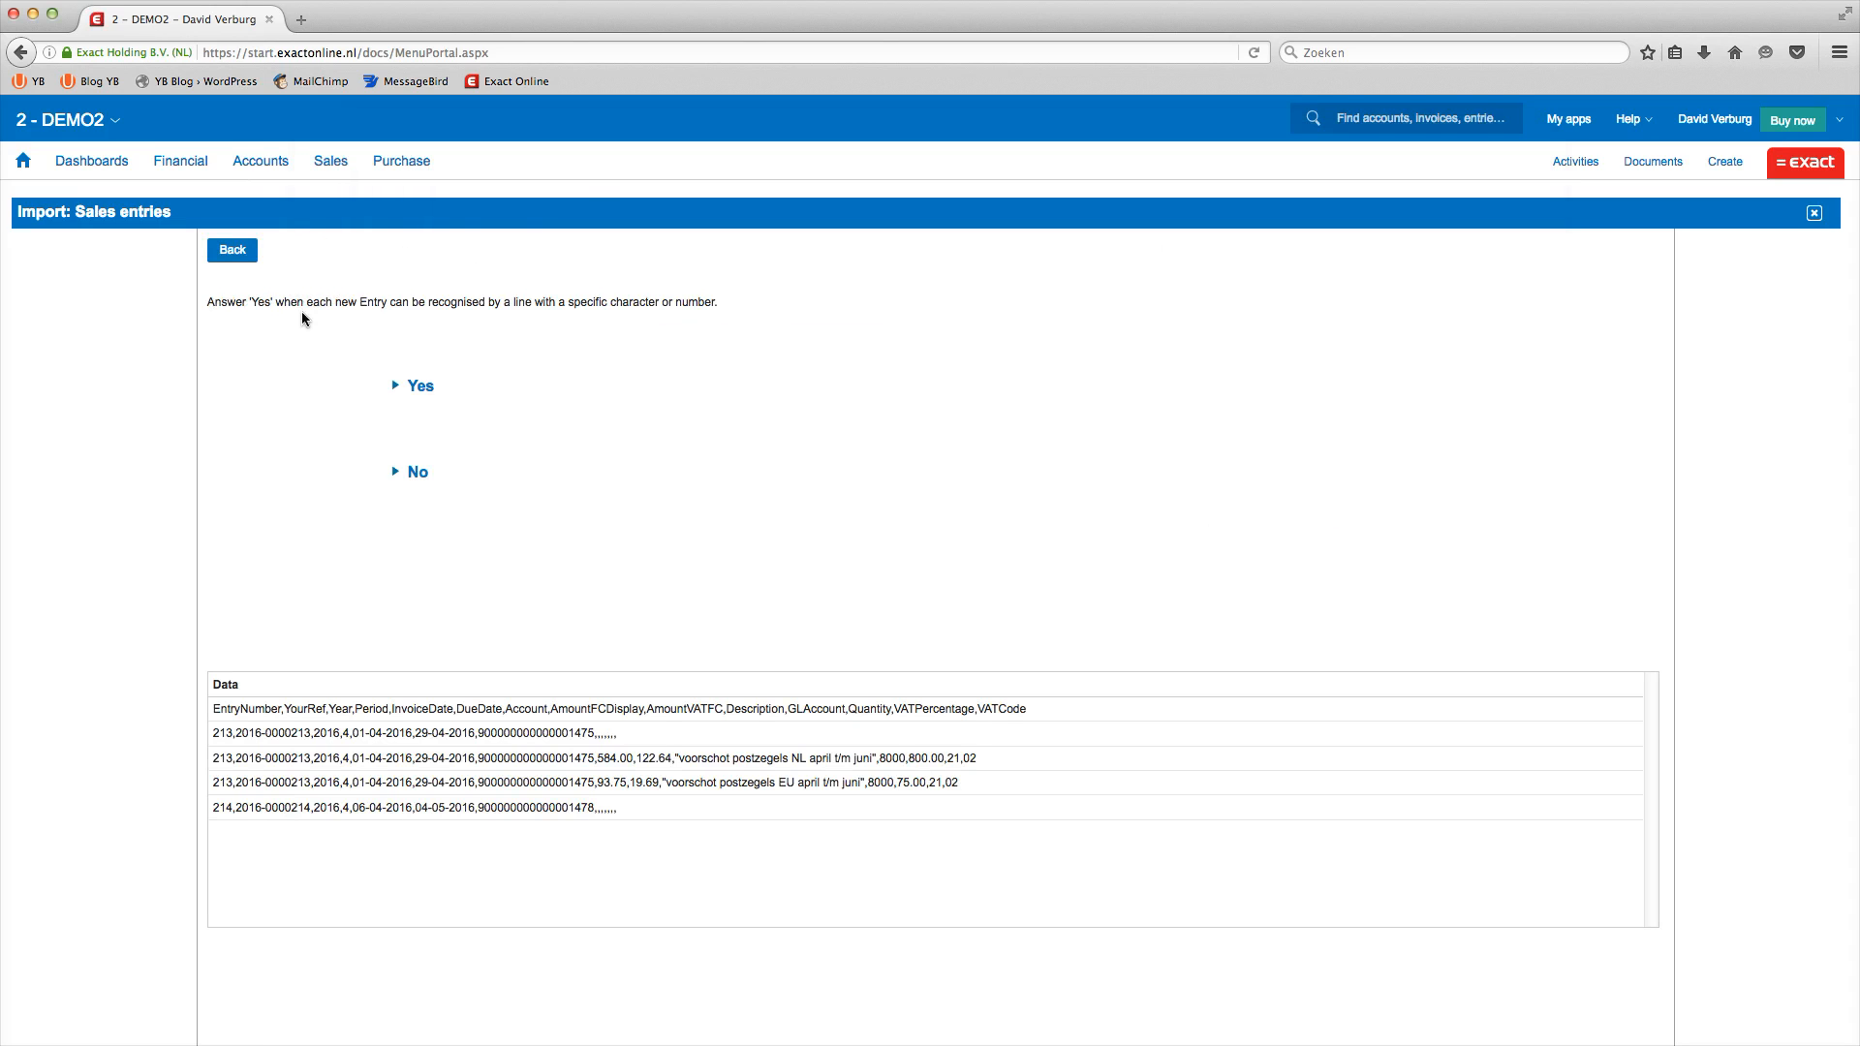
# Step: Have each new entry recognised by a changing value in column 1, and accept the suggested header field mapping
pyautogui.click(419, 388)
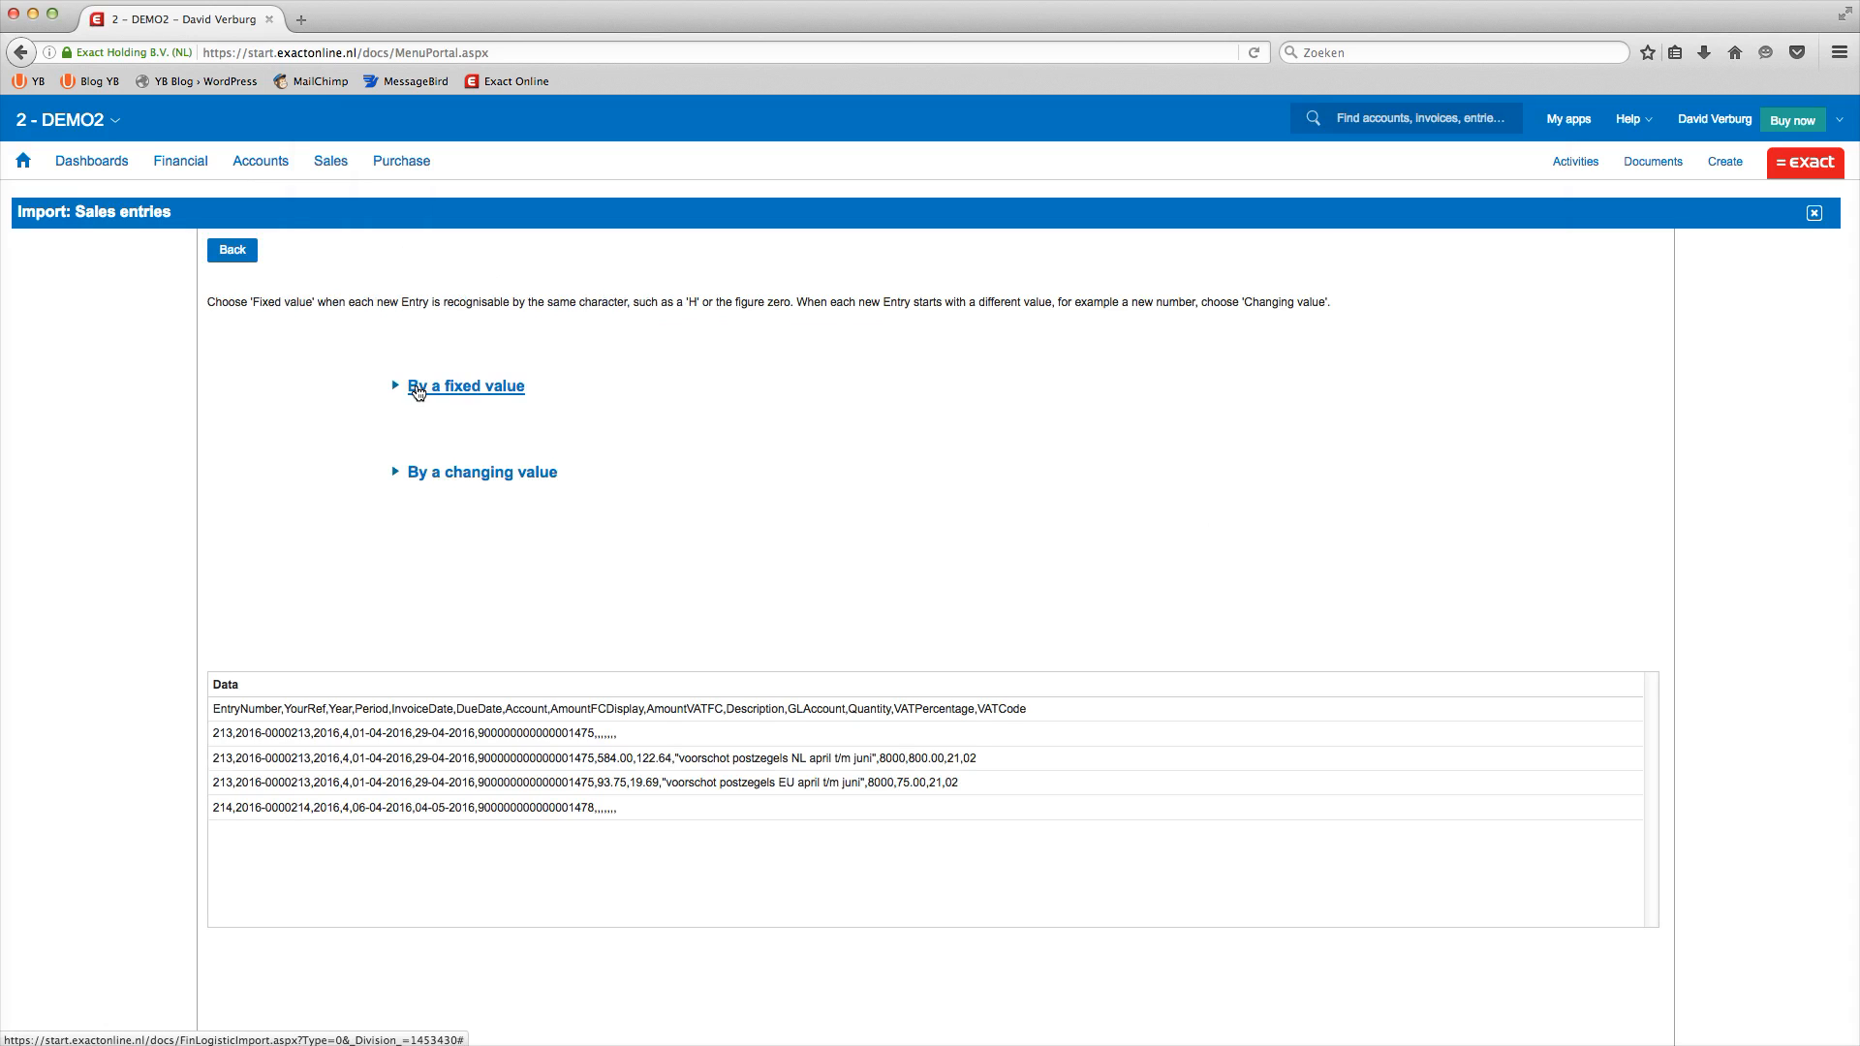
pyautogui.click(452, 474)
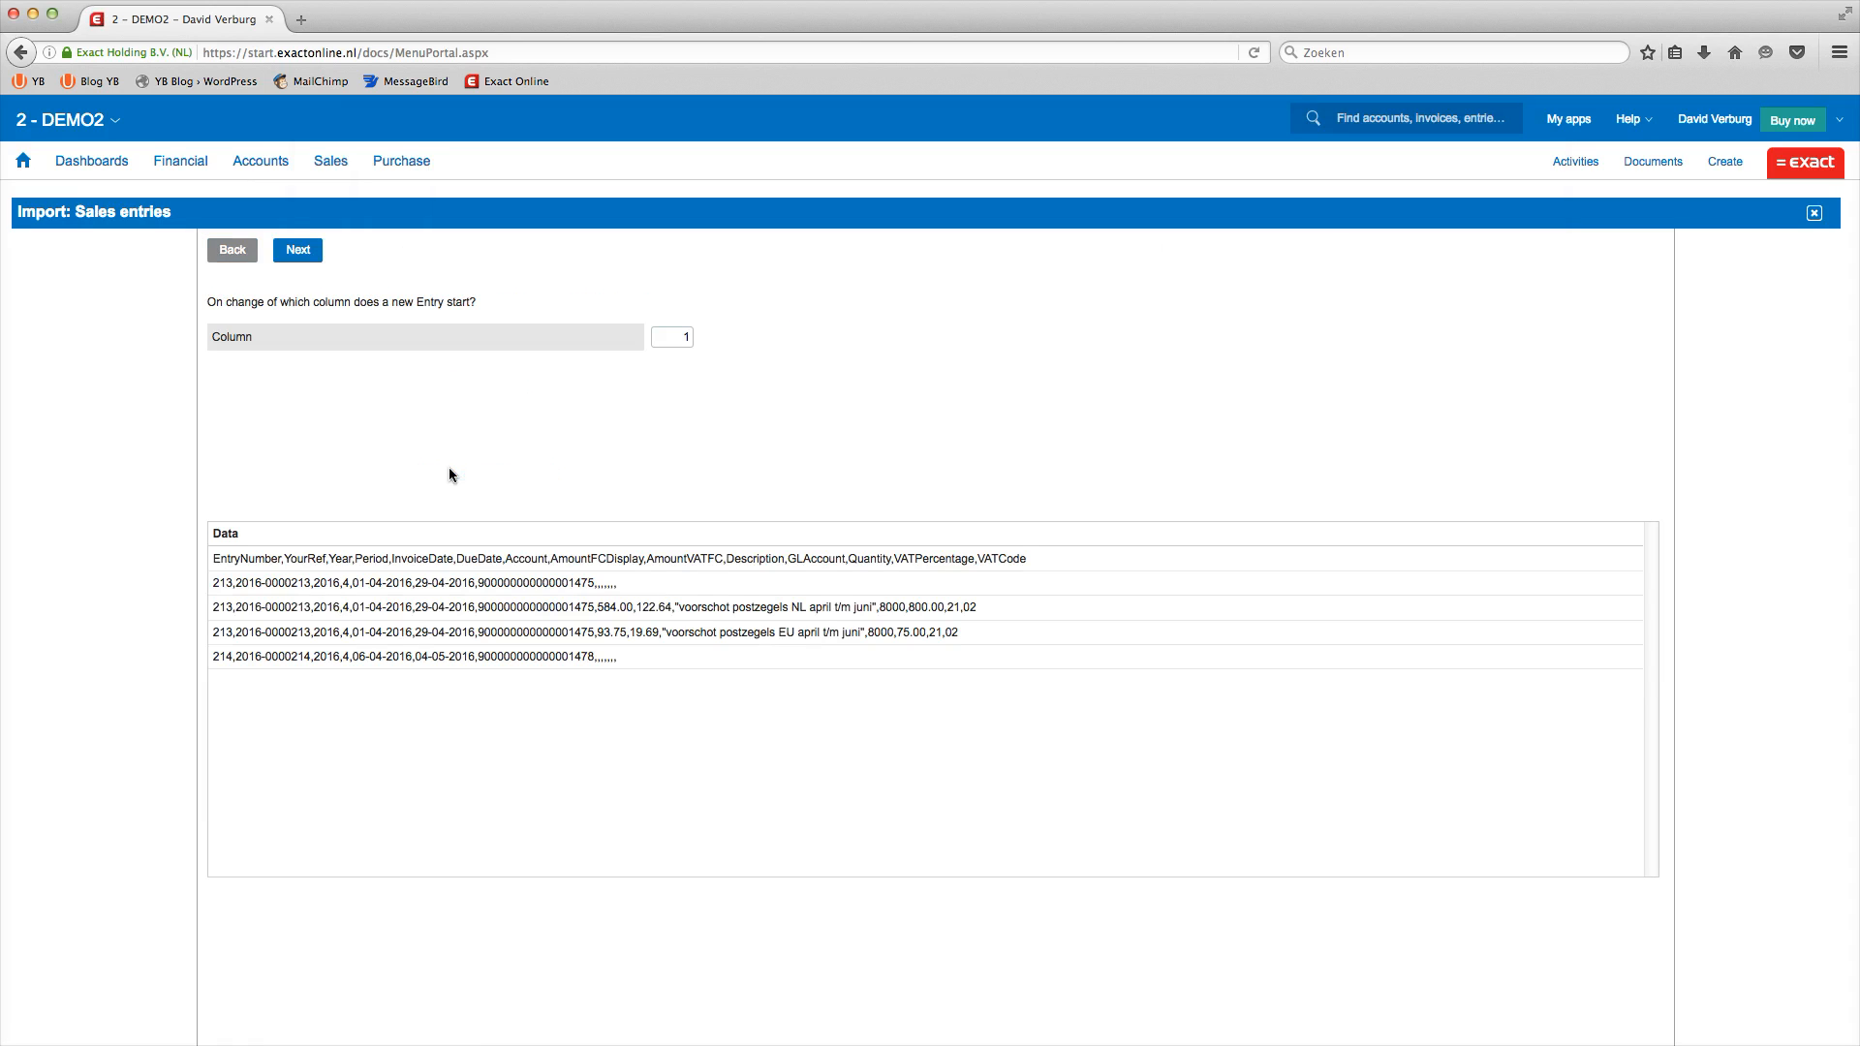
pyautogui.click(292, 251)
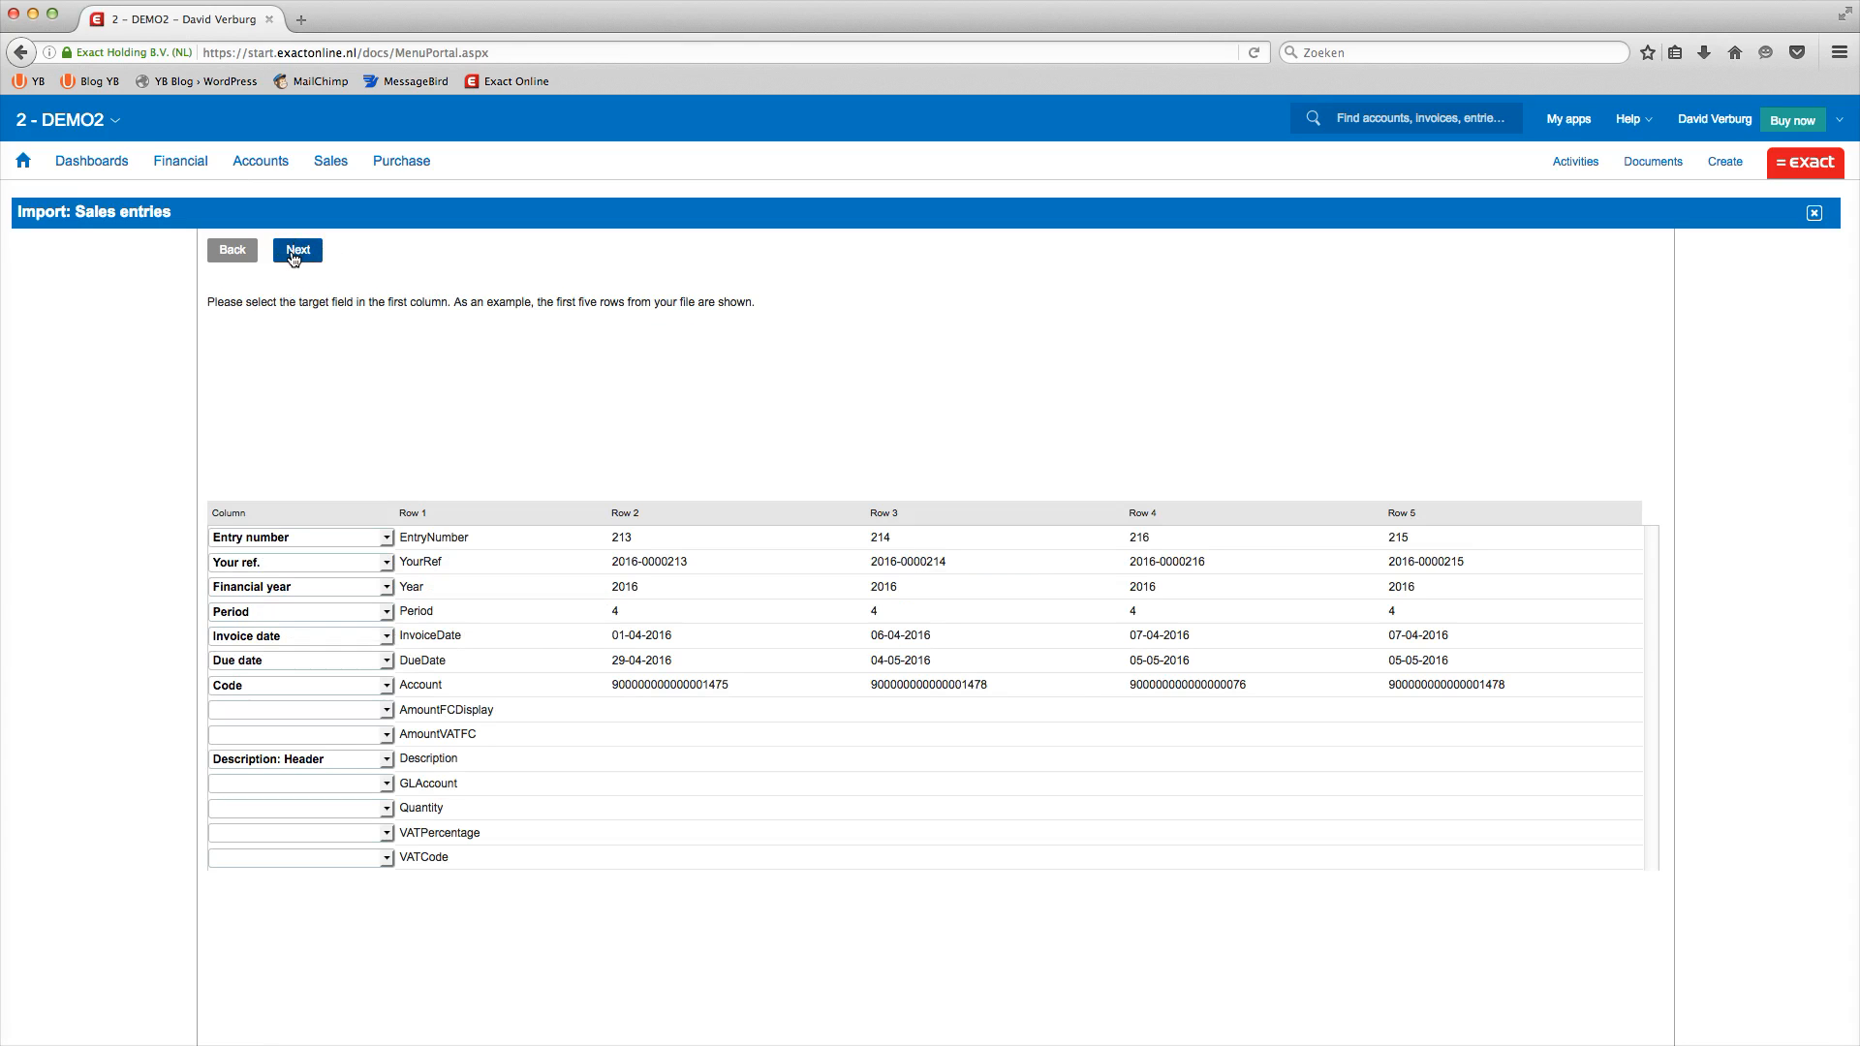
pyautogui.click(294, 259)
pyautogui.click(293, 255)
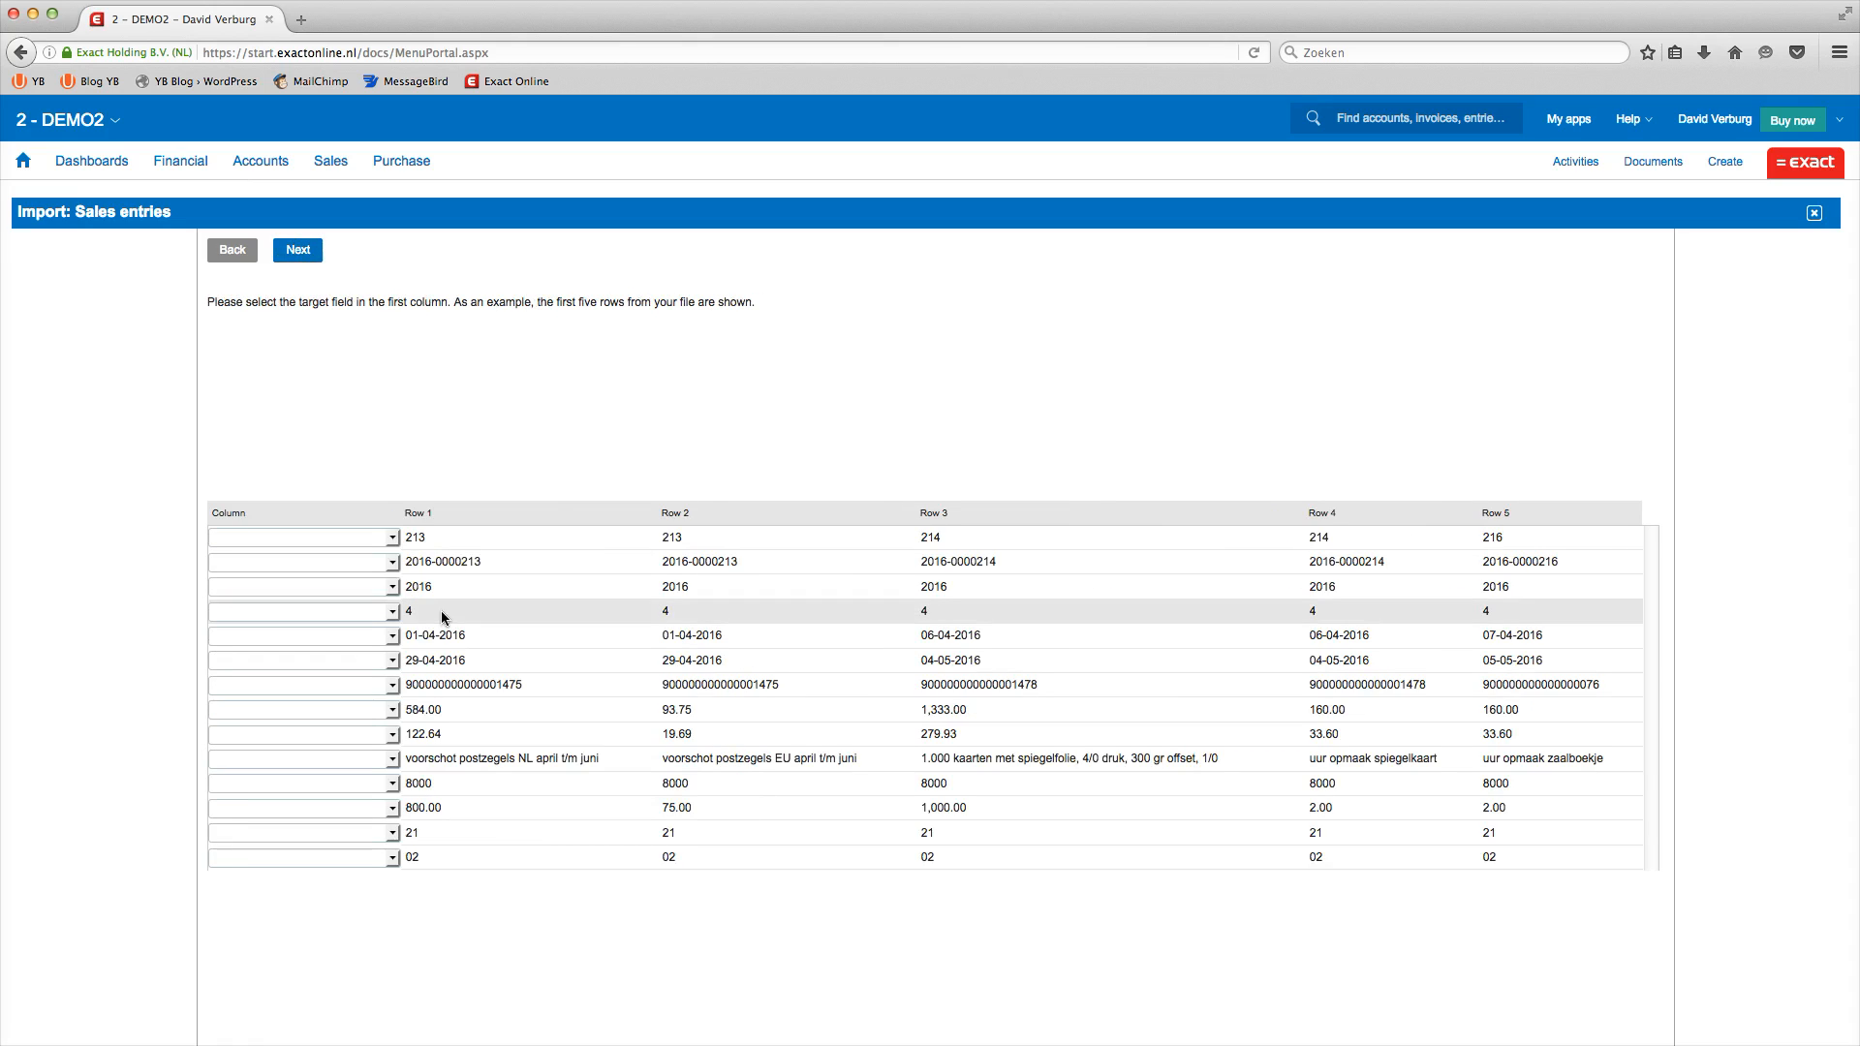
# Step: Map the entry line columns with the amount, VAT amount and description text to Amount, VAT amount and Description
pyautogui.click(334, 710)
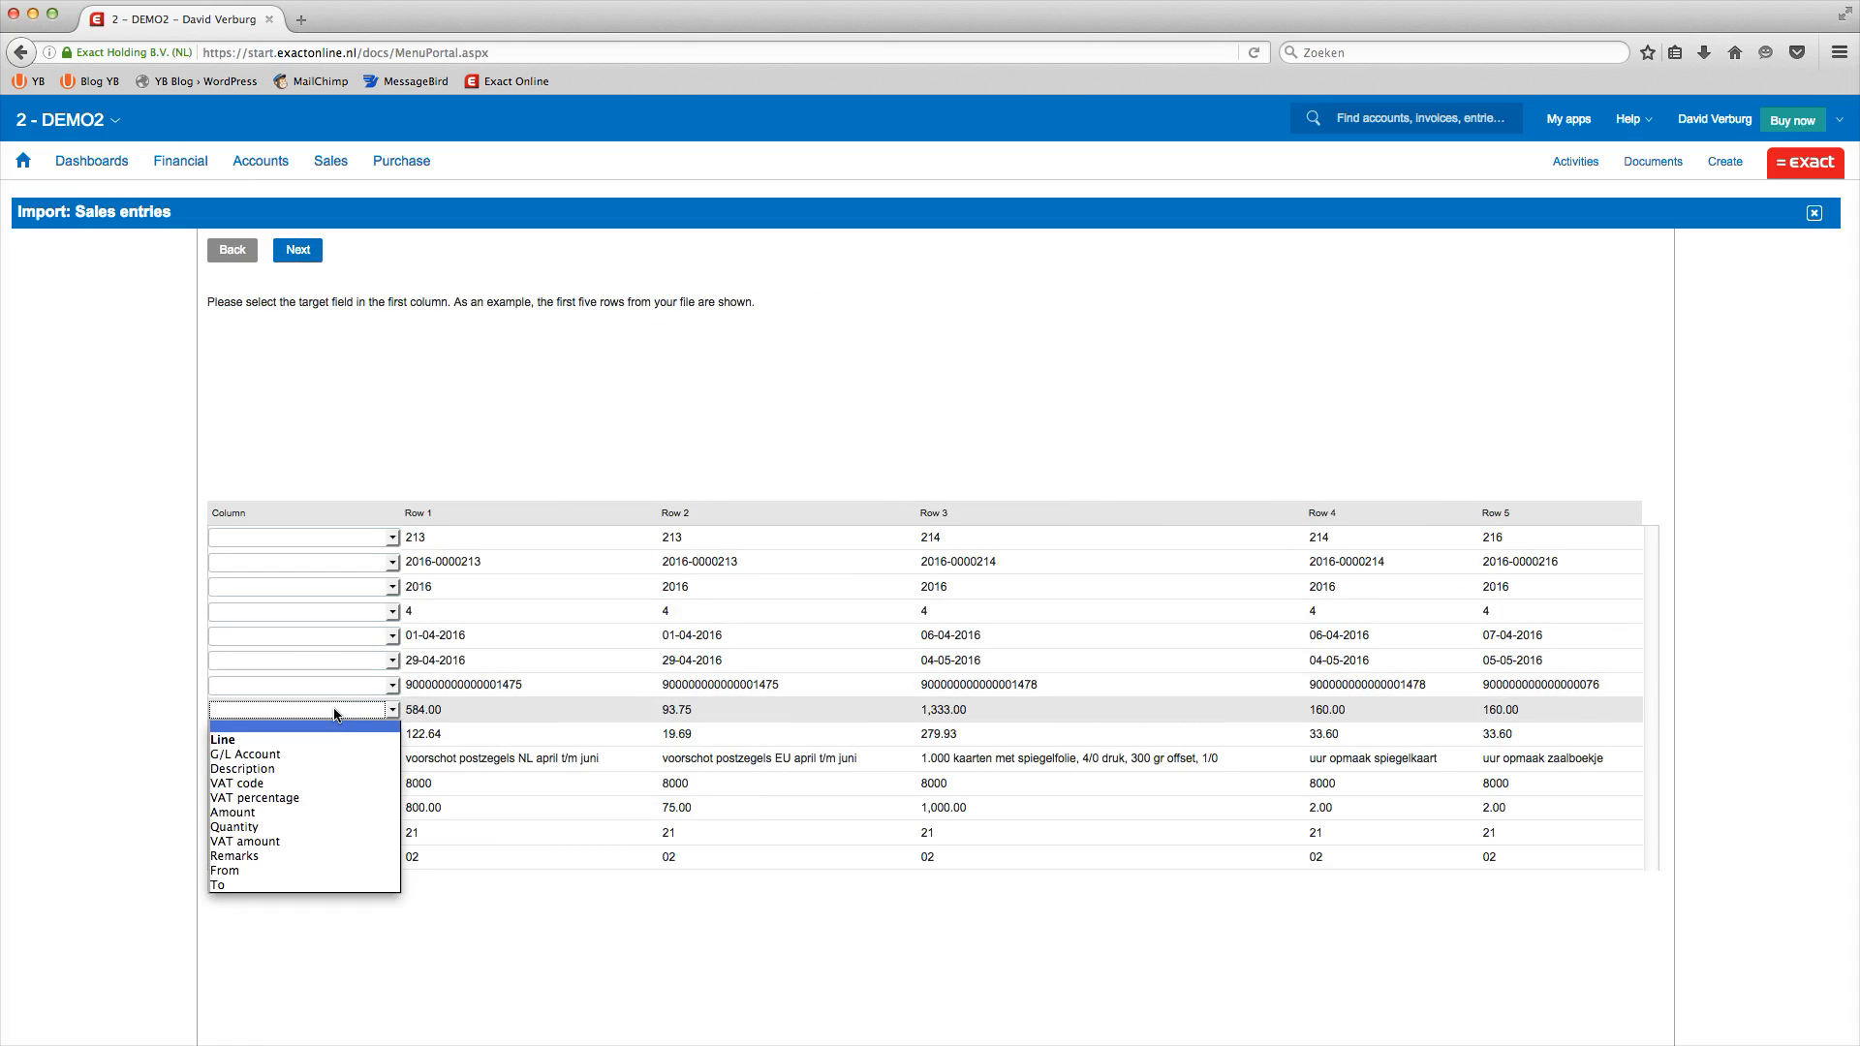
pyautogui.click(270, 812)
pyautogui.click(270, 737)
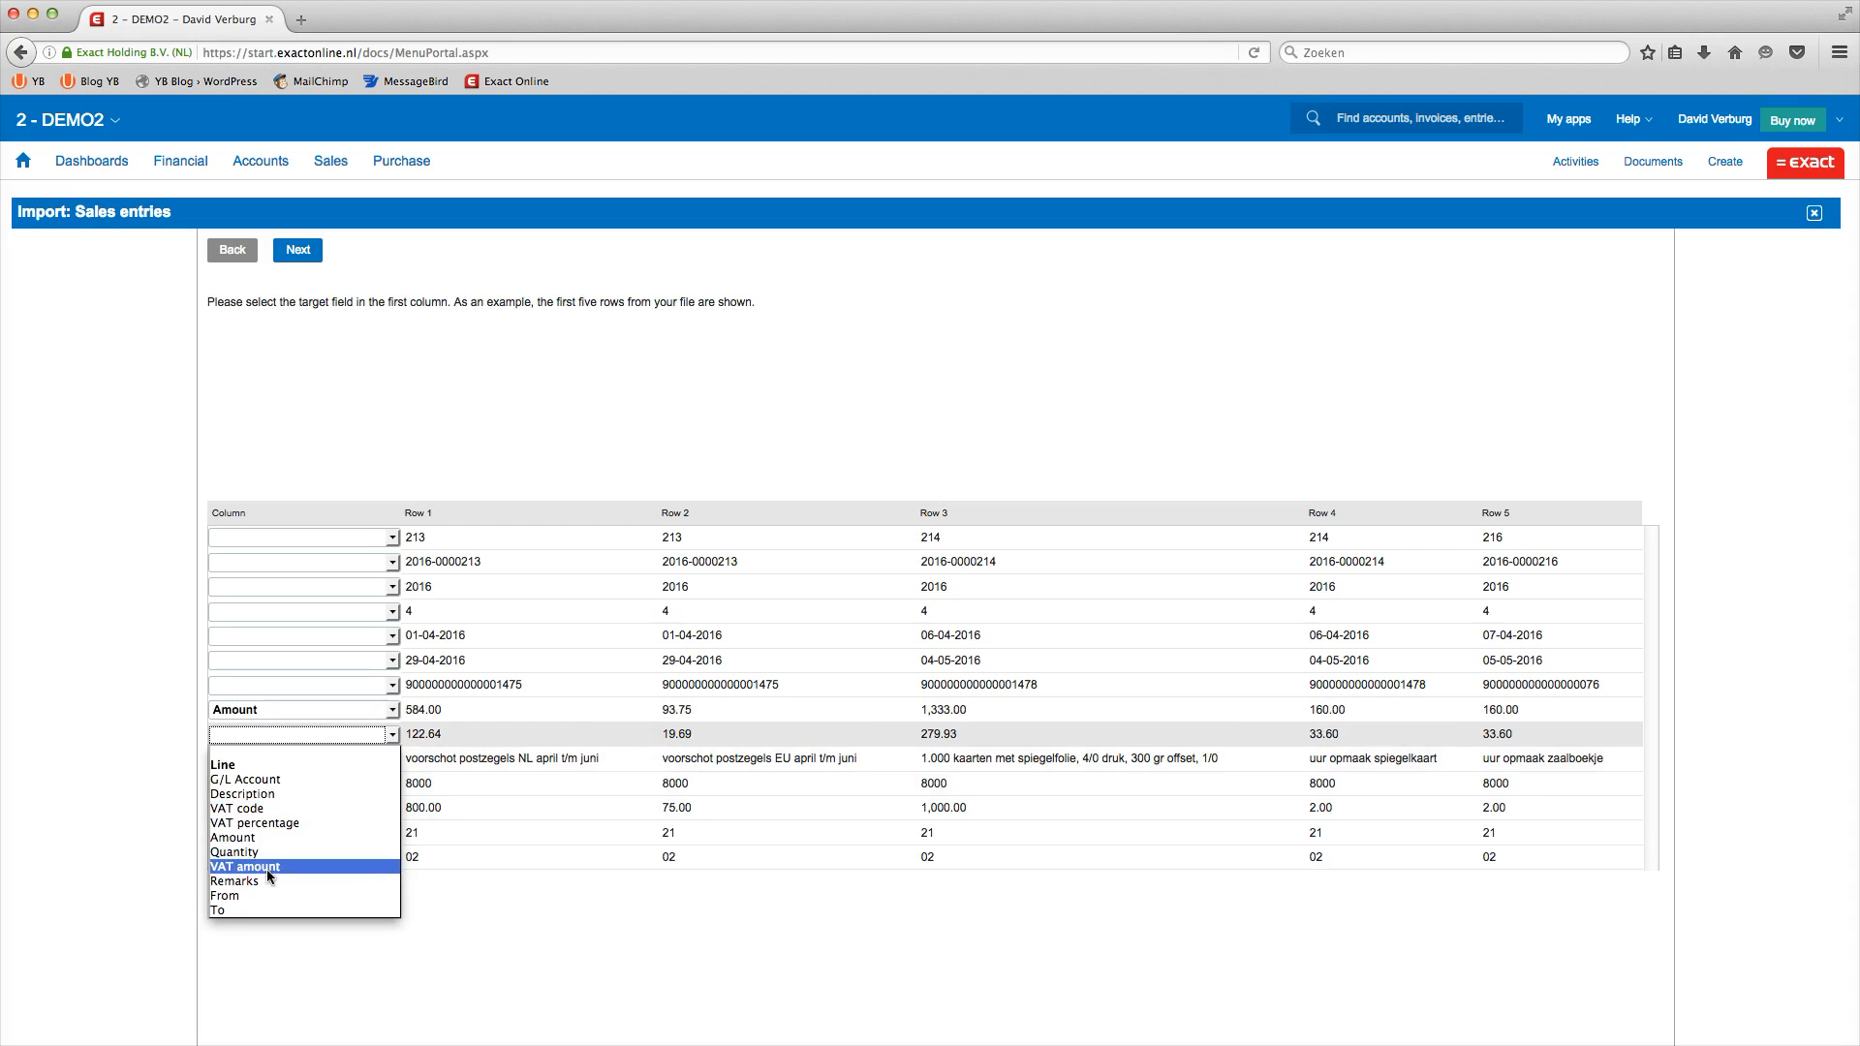
pyautogui.click(265, 868)
pyautogui.click(270, 761)
pyautogui.click(261, 817)
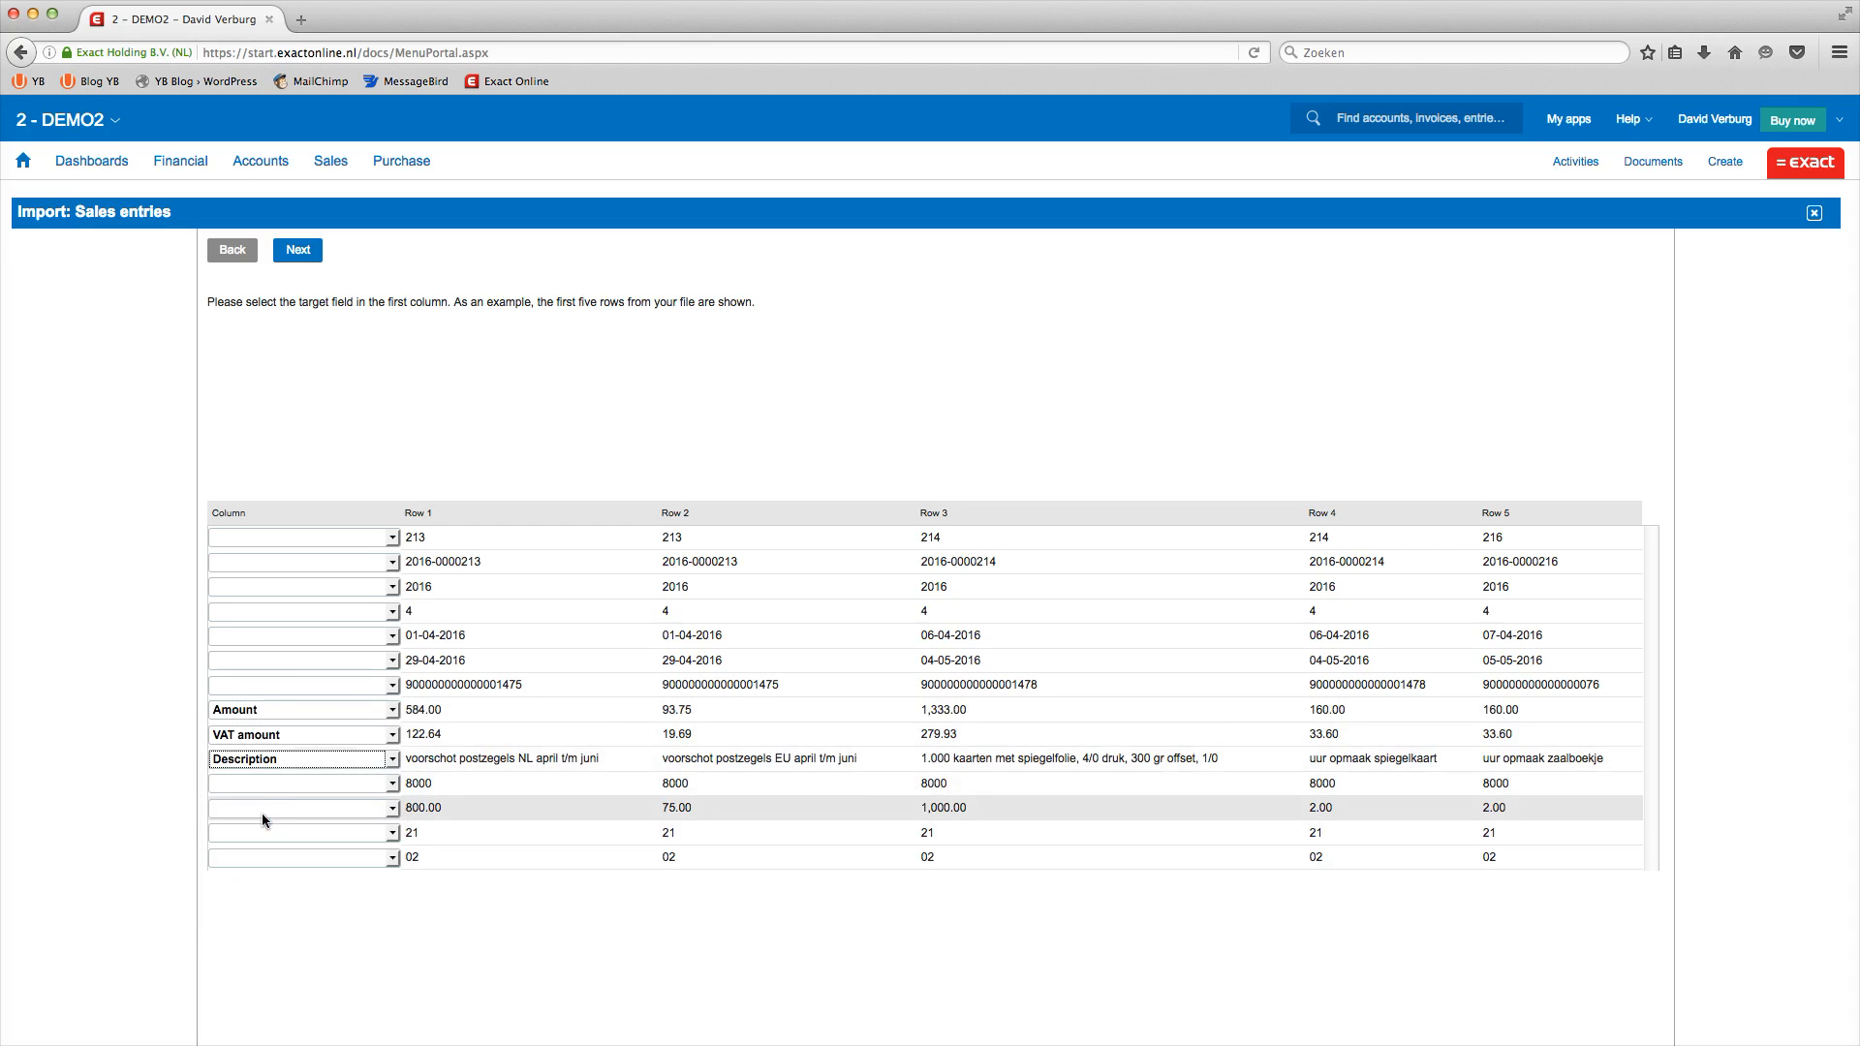
# Step: Map the remaining line columns to G/L Account, Quantity, VAT percentage and VAT code, and continue to the default values
pyautogui.click(285, 783)
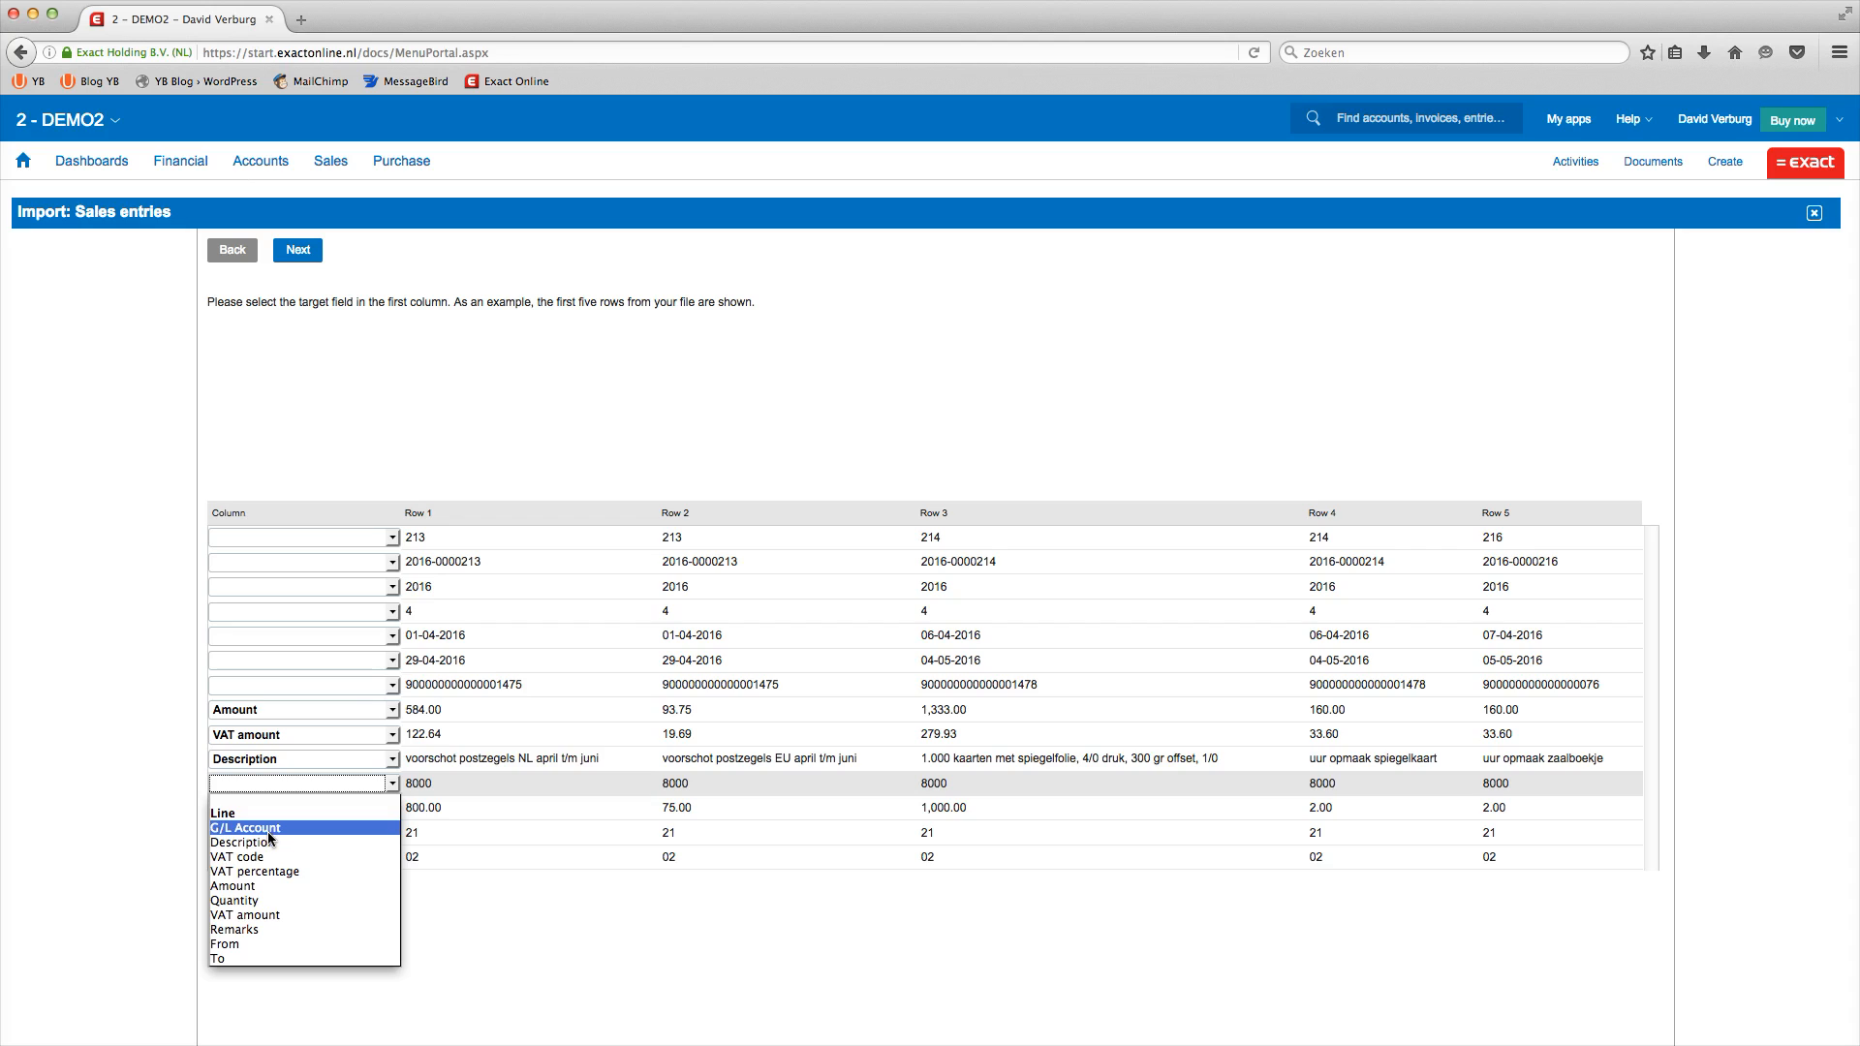
pyautogui.click(268, 831)
pyautogui.click(270, 810)
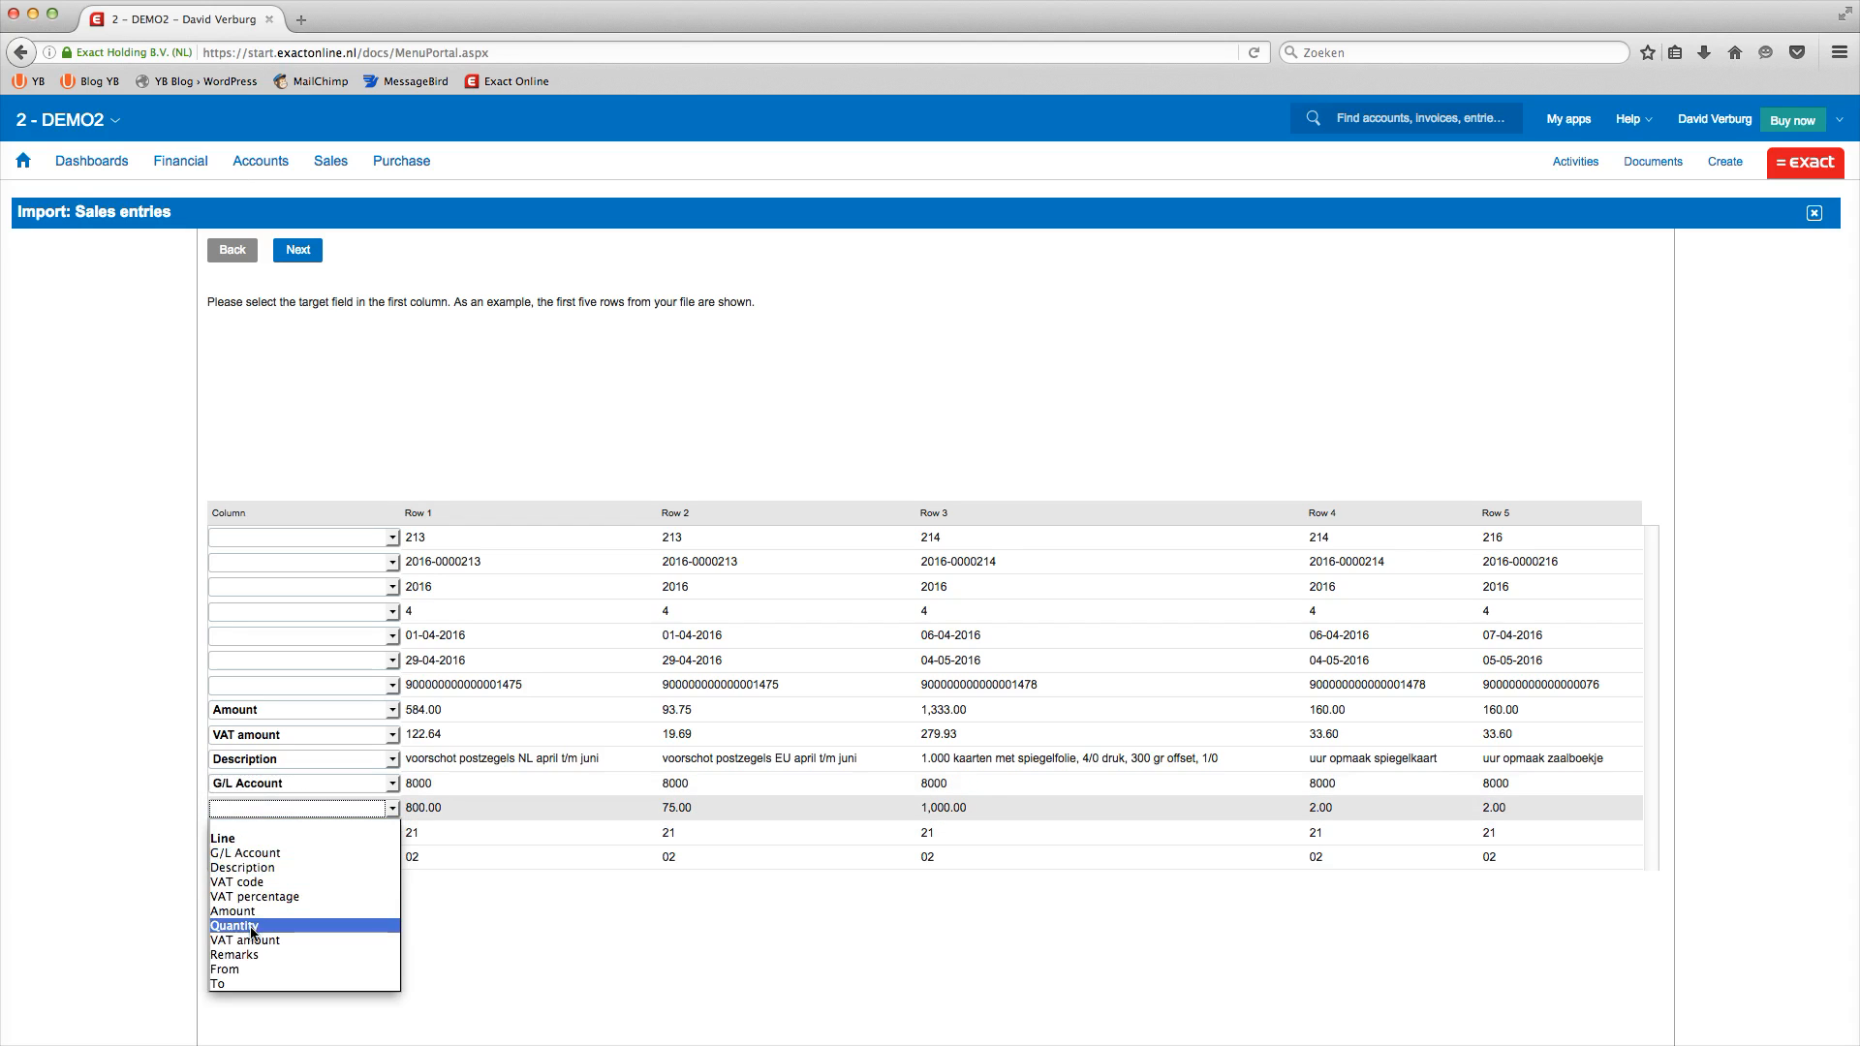
pyautogui.click(251, 928)
pyautogui.click(260, 833)
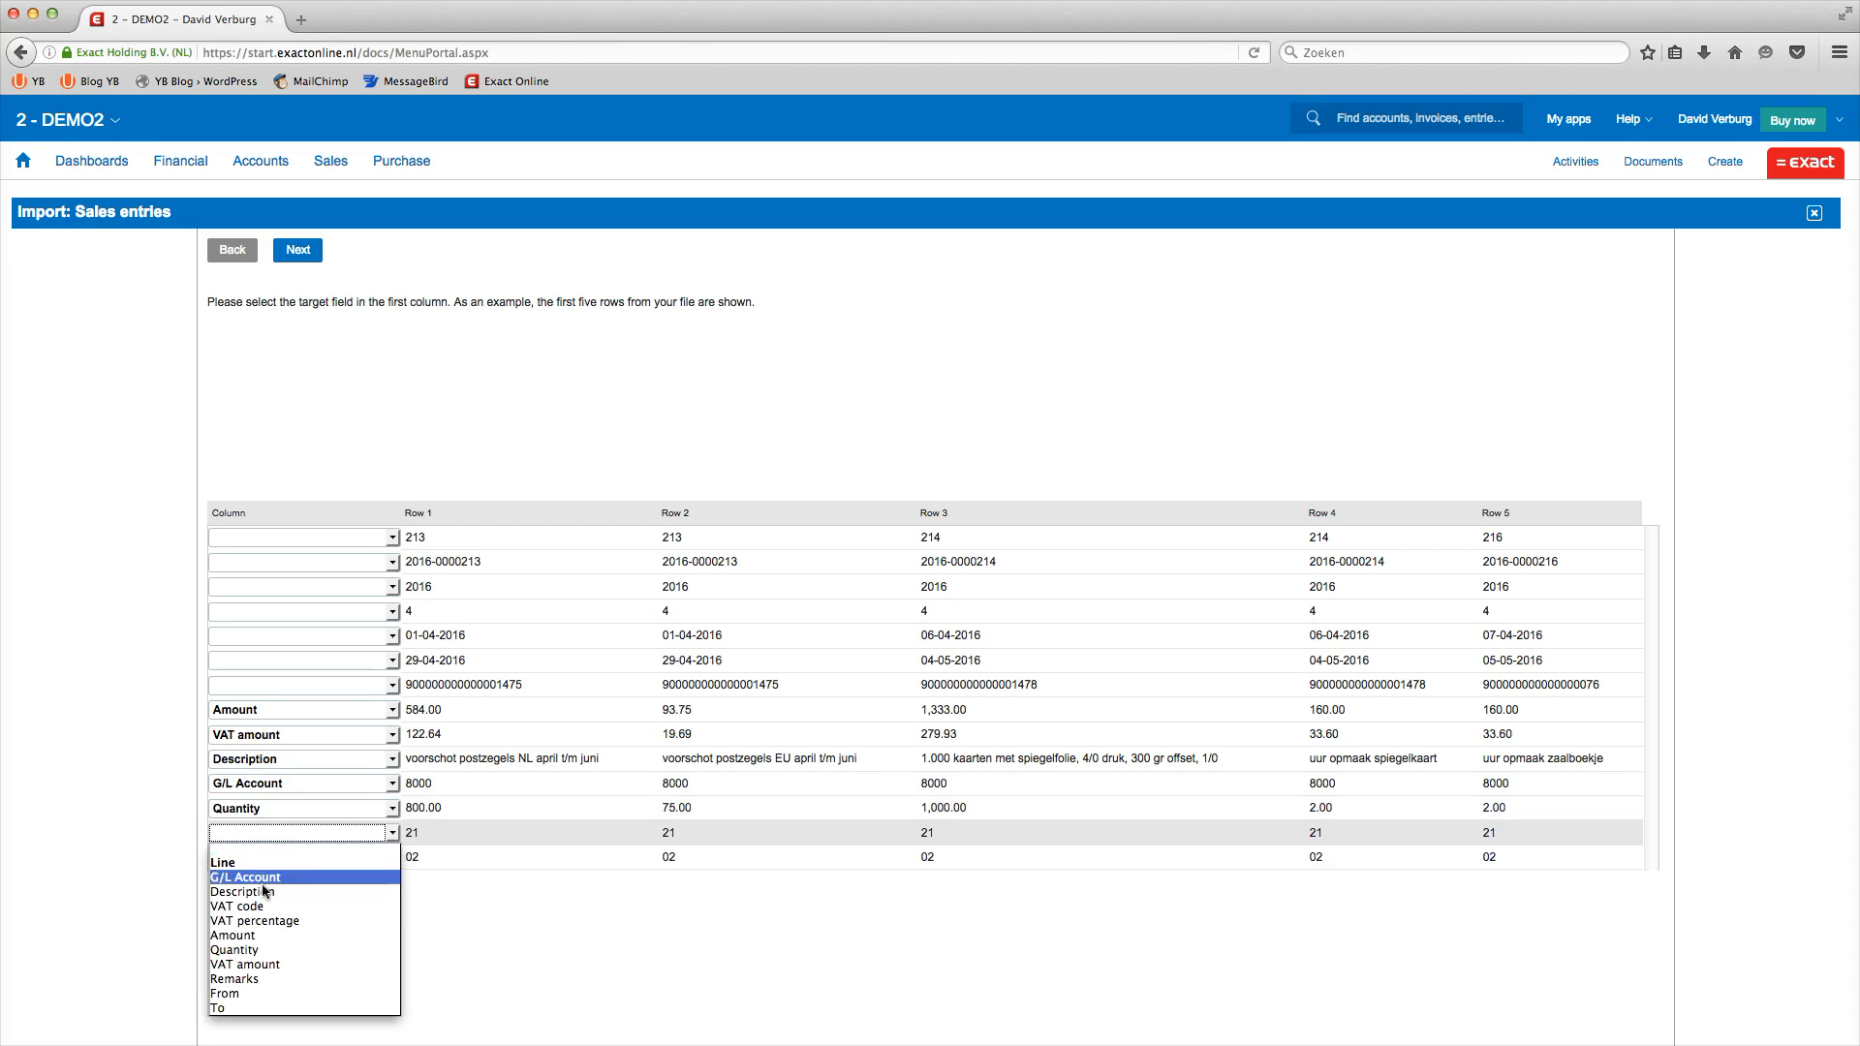
pyautogui.click(266, 922)
pyautogui.click(258, 857)
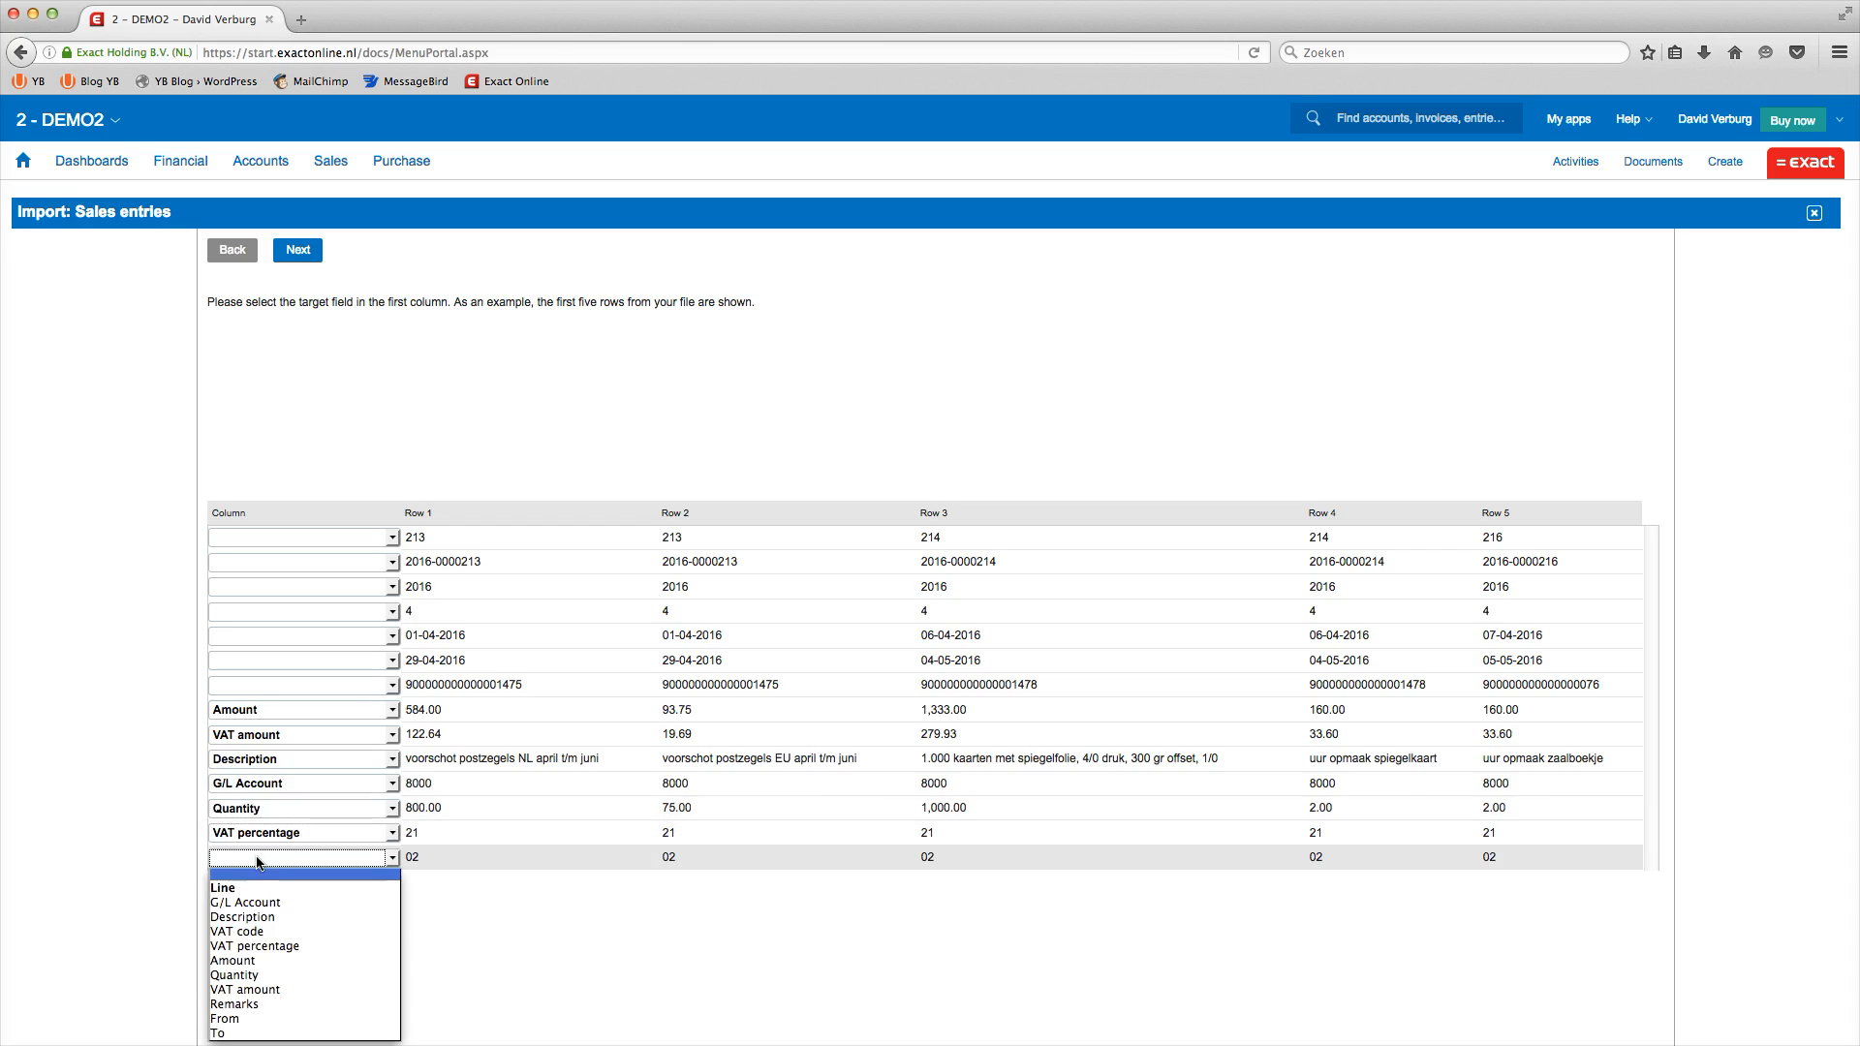
pyautogui.click(261, 930)
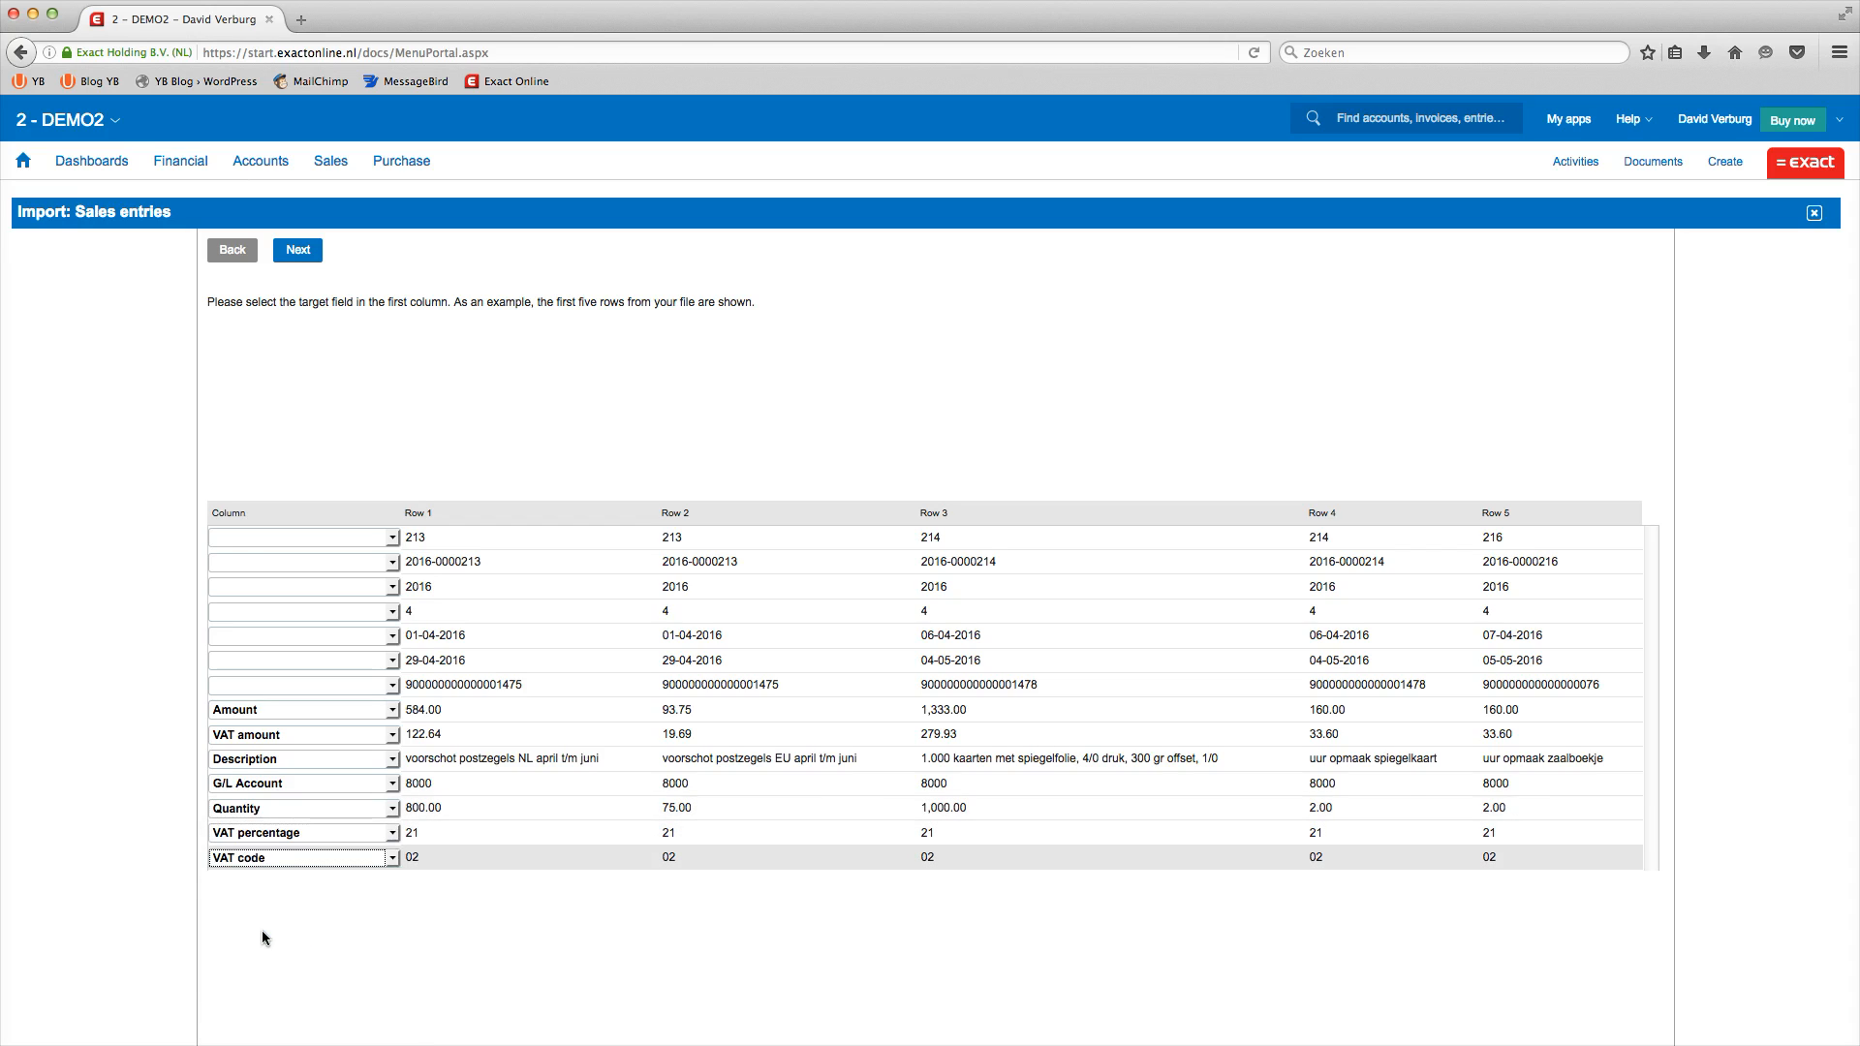
pyautogui.click(299, 251)
pyautogui.click(298, 251)
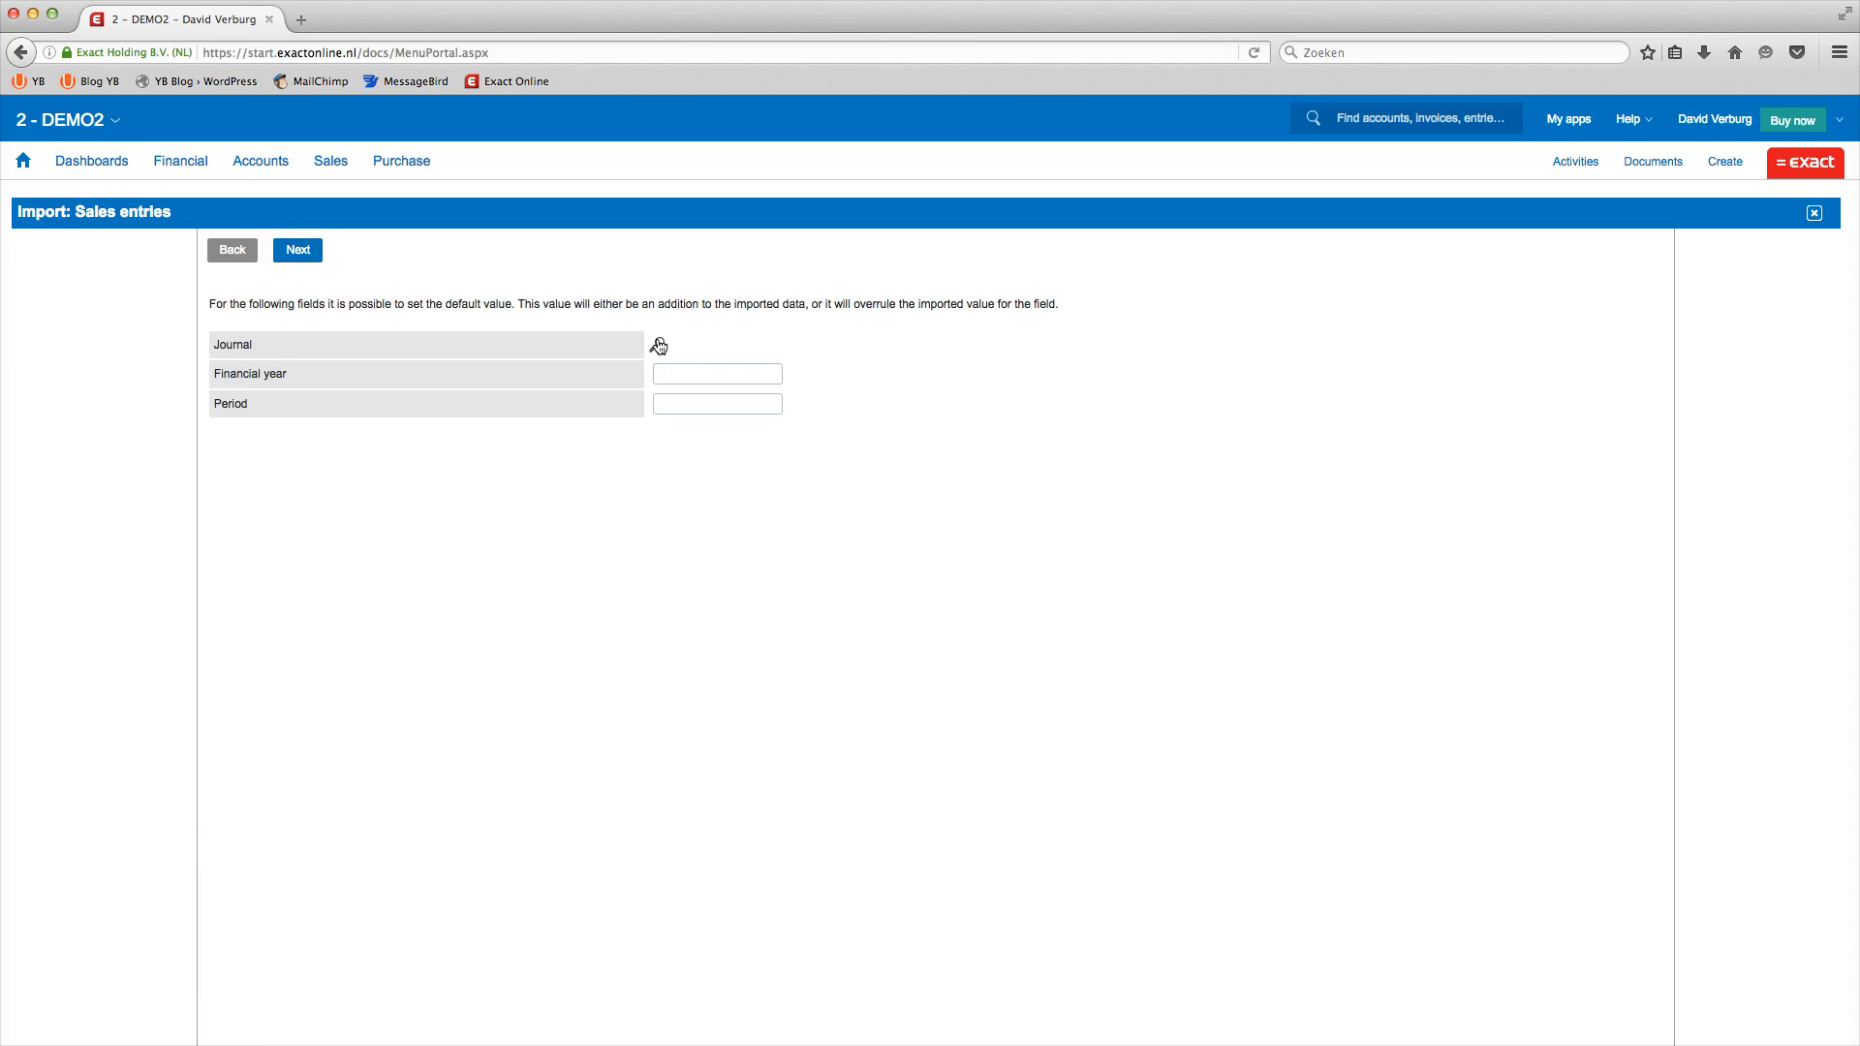
# Step: Set the default journal to 70 Verkoopboek and import the sales entries without excluding any records
pyautogui.click(658, 345)
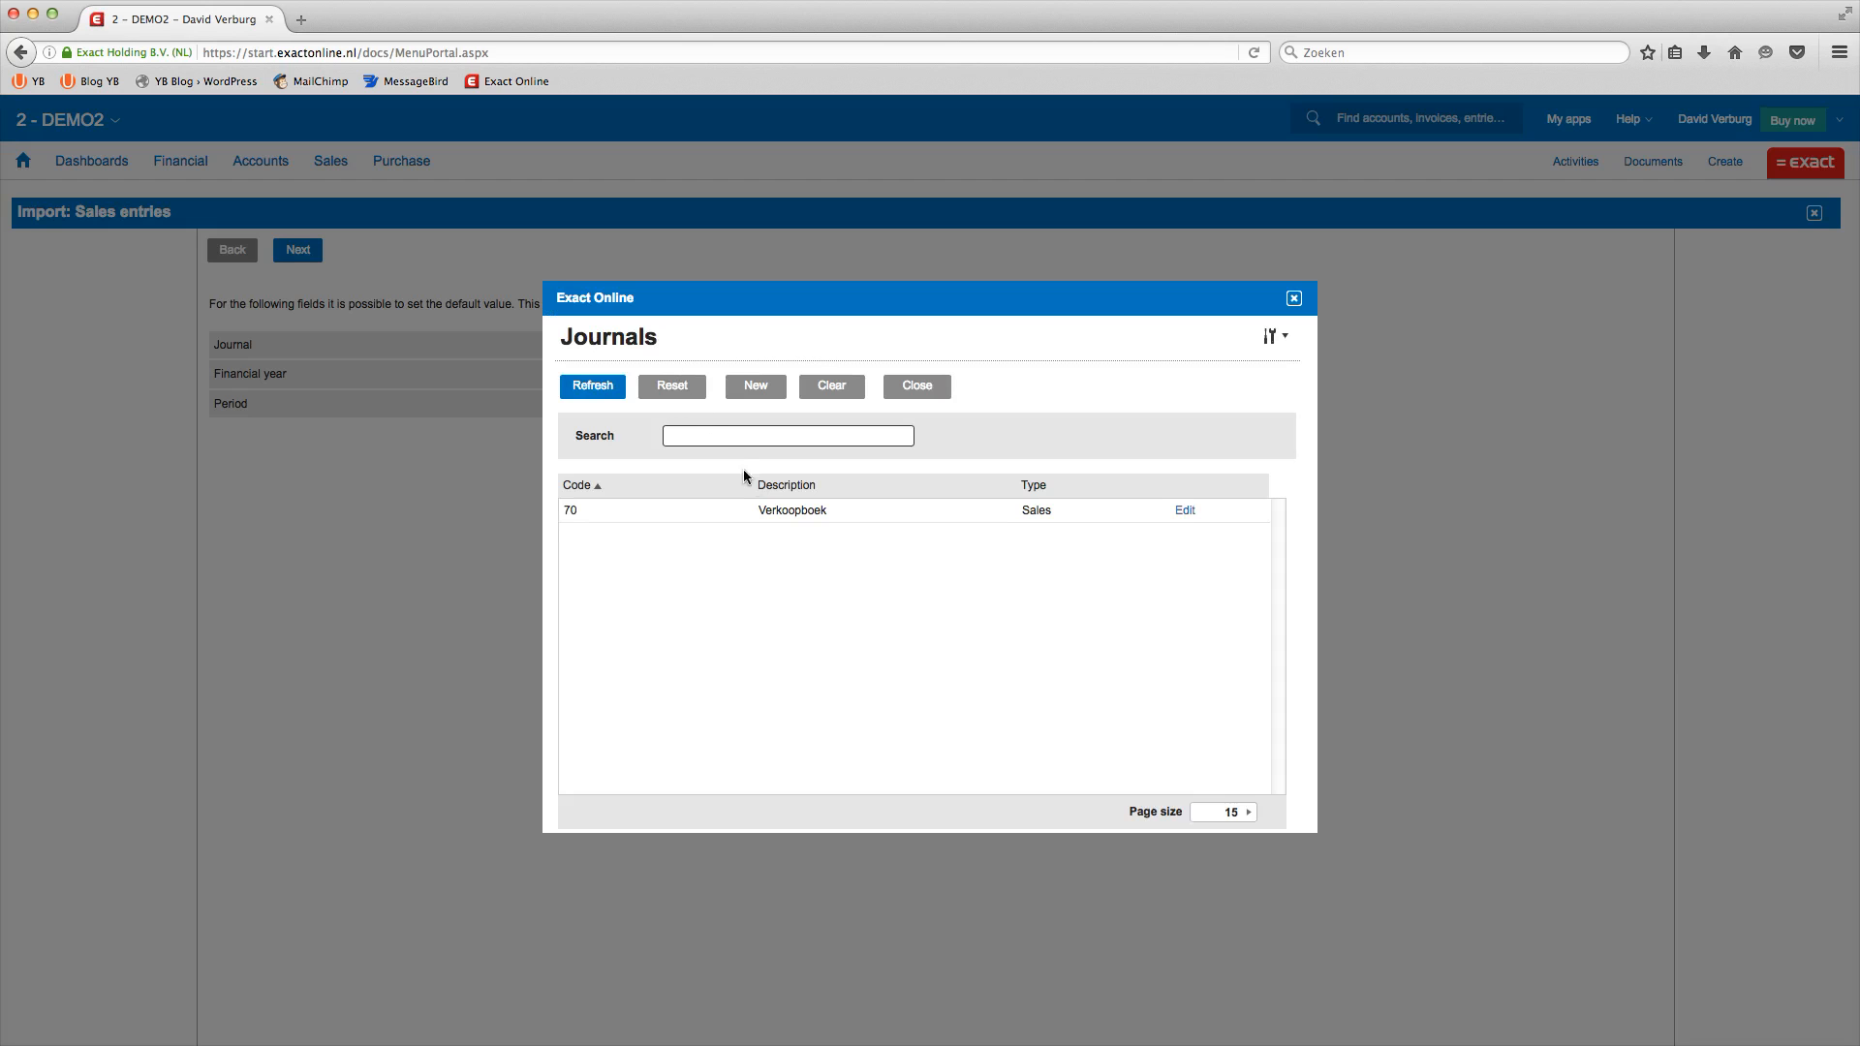
pyautogui.click(804, 510)
pyautogui.click(288, 252)
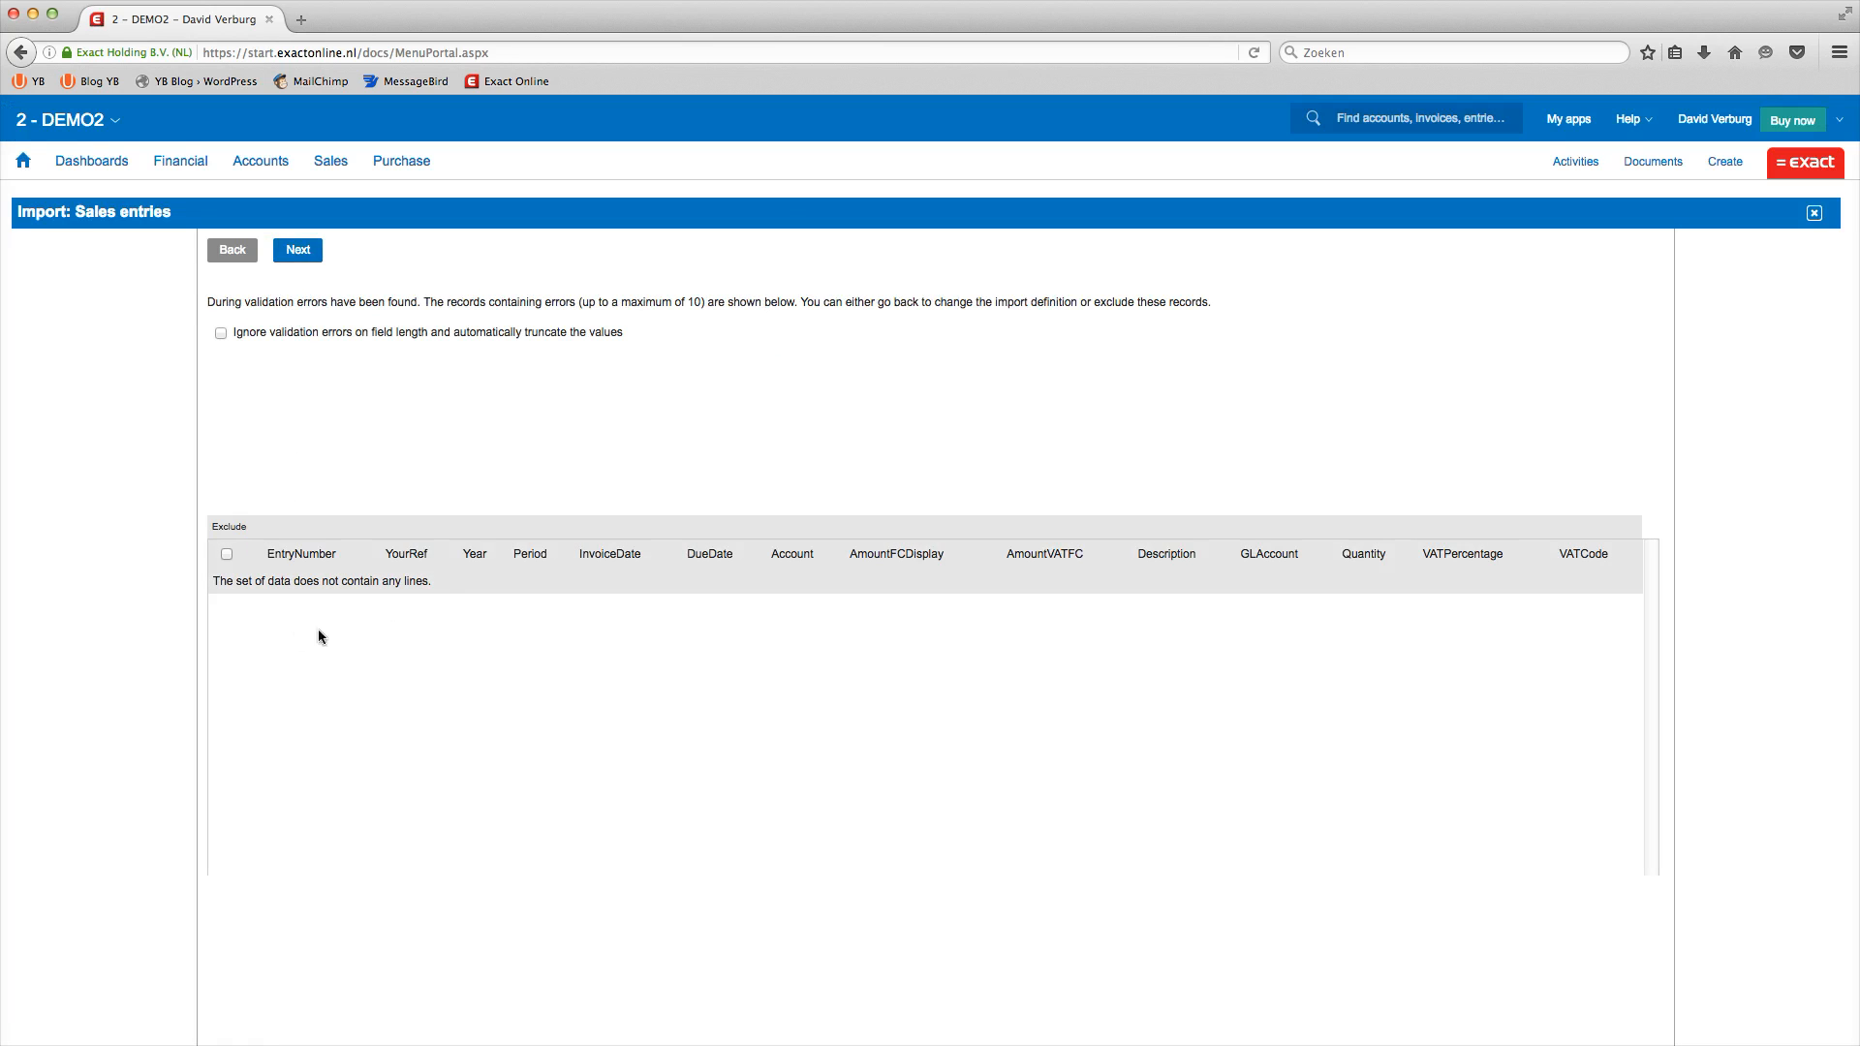
pyautogui.moveTo(451, 580); pyautogui.dragTo(207, 586)
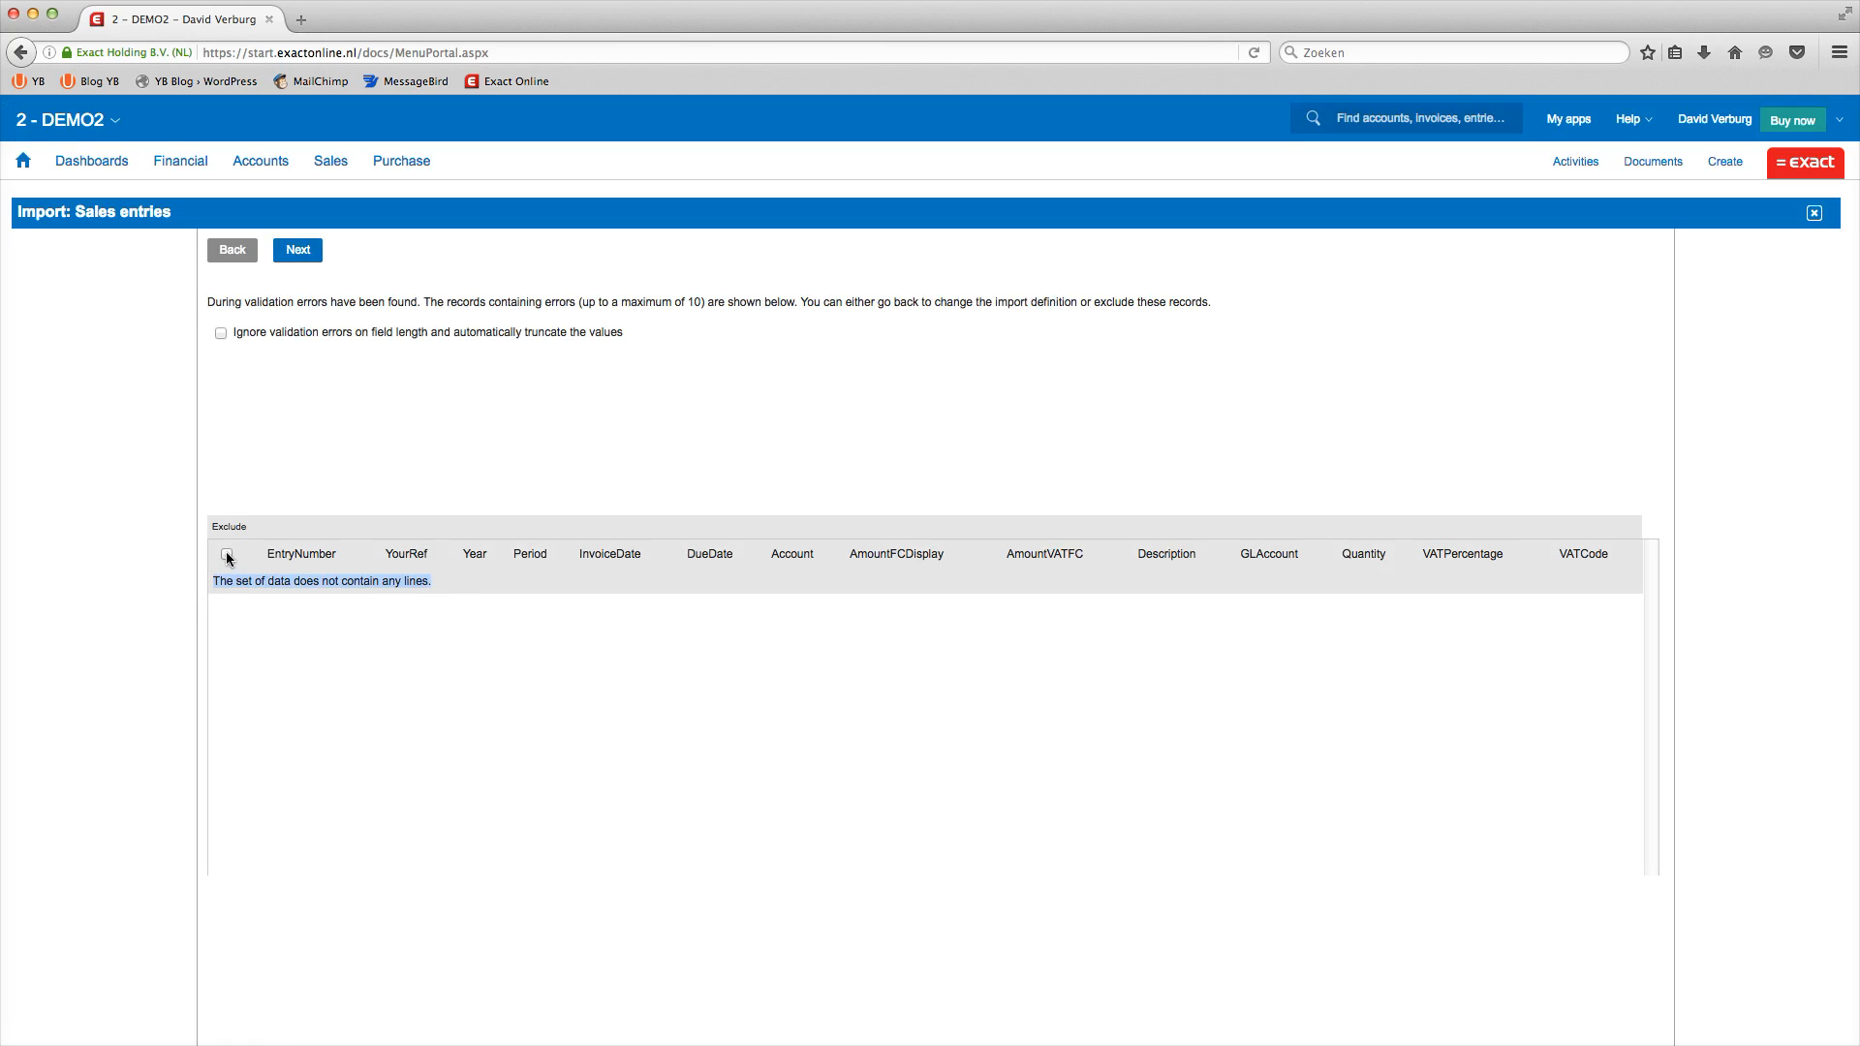
pyautogui.click(287, 251)
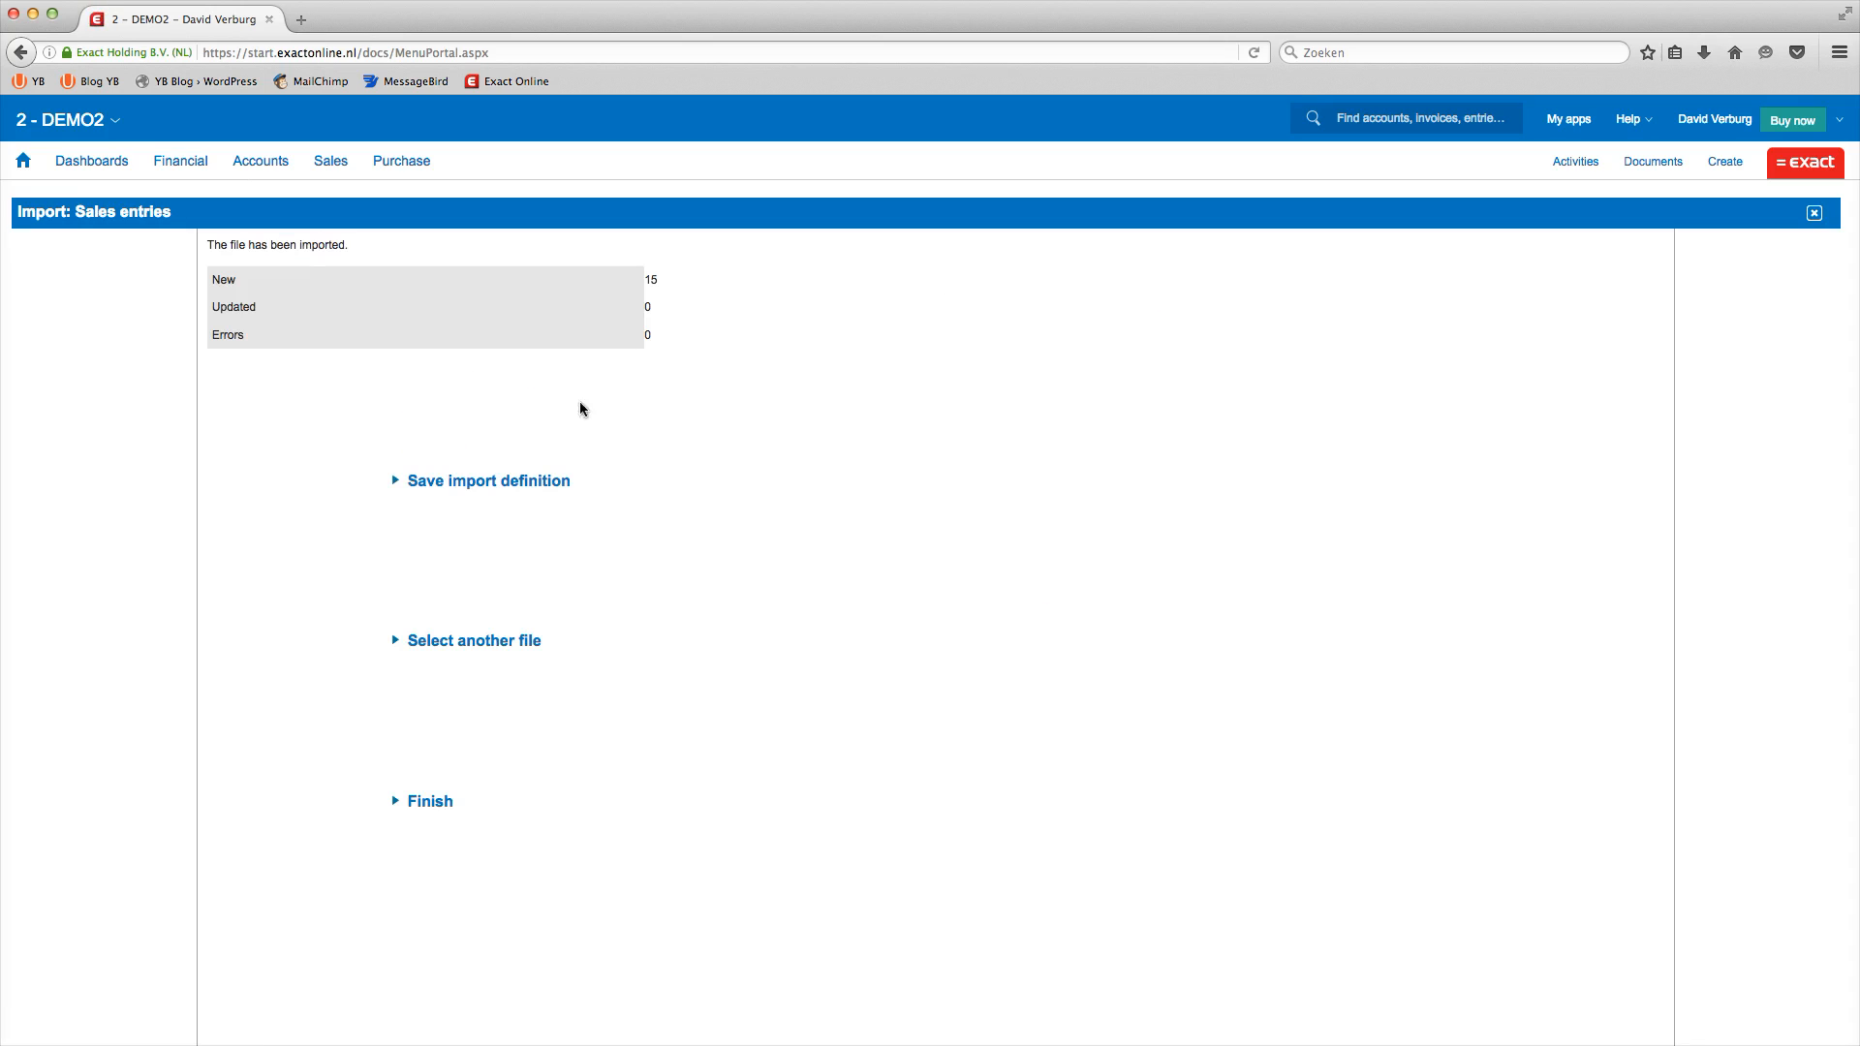
# Step: Save the sales entries import settings as an import definition named "import YouBaze"
pyautogui.moveTo(644, 282); pyautogui.dragTo(651, 283)
pyautogui.click(435, 483)
pyautogui.click(673, 342)
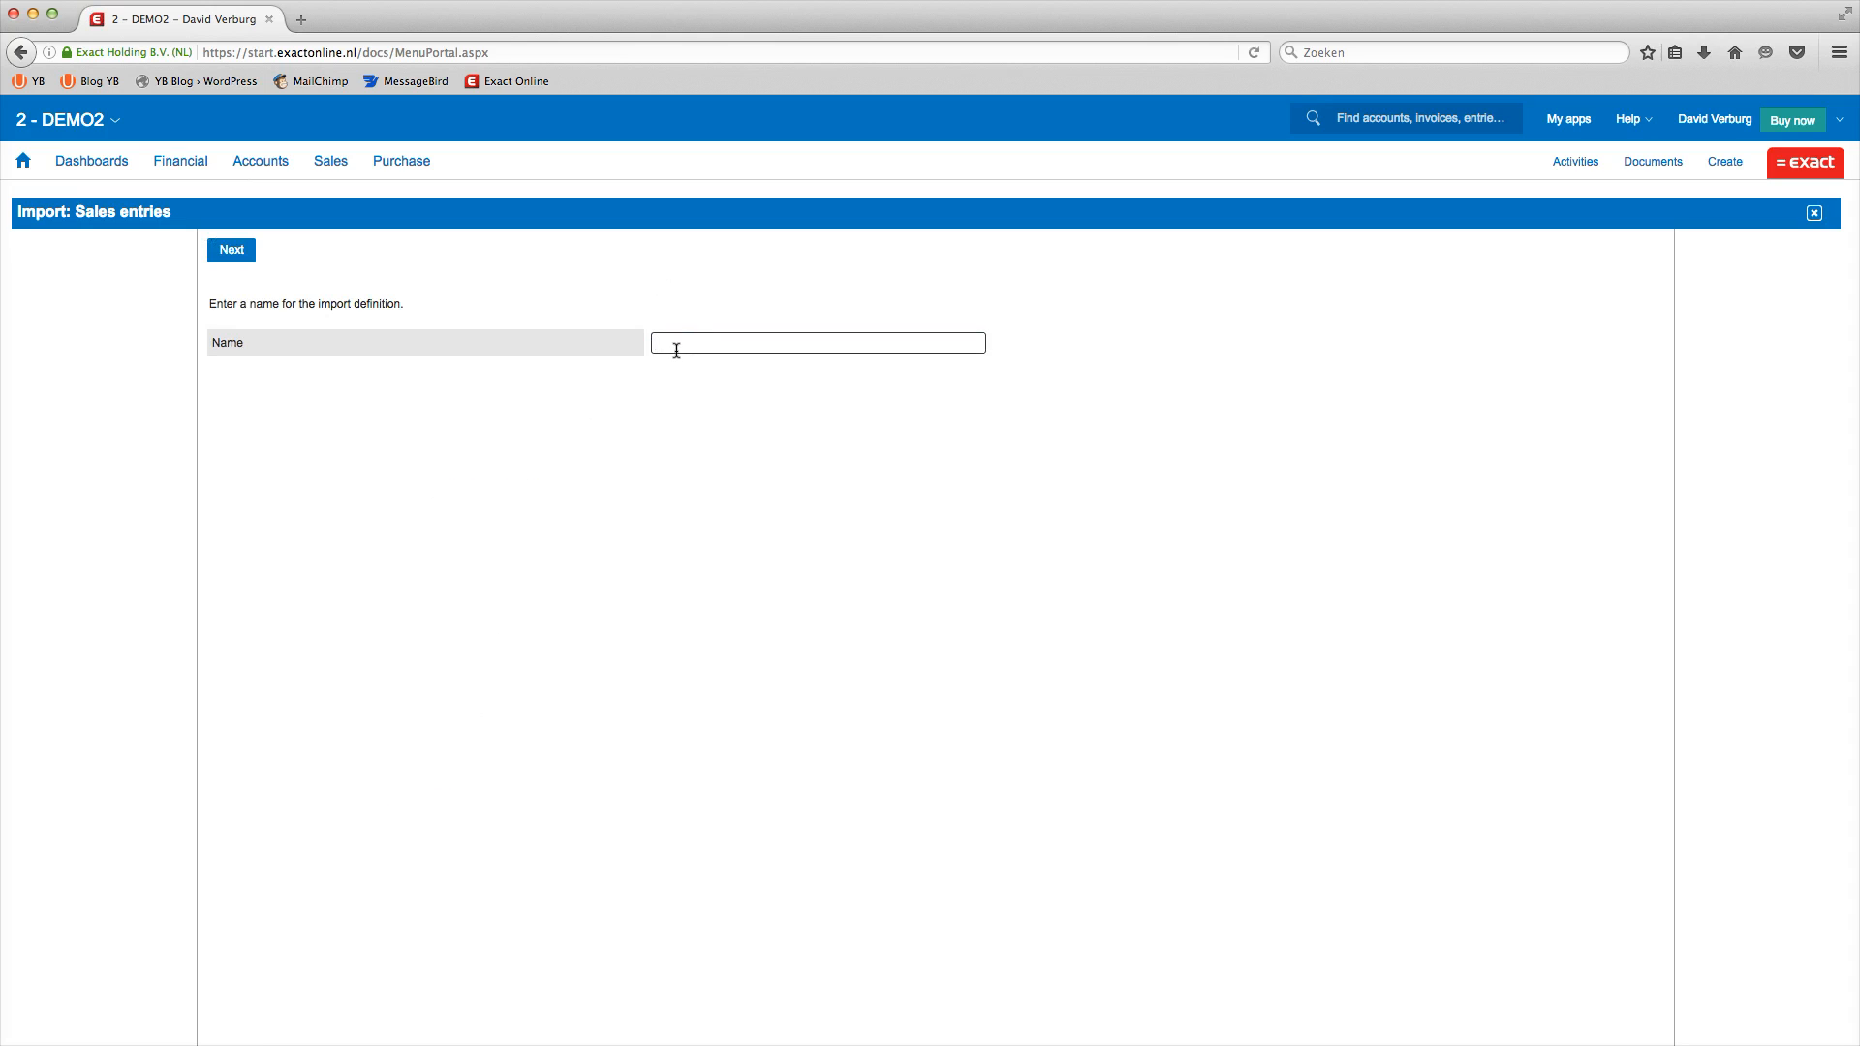
pyautogui.write('im')
pyautogui.click(678, 363)
pyautogui.click(236, 251)
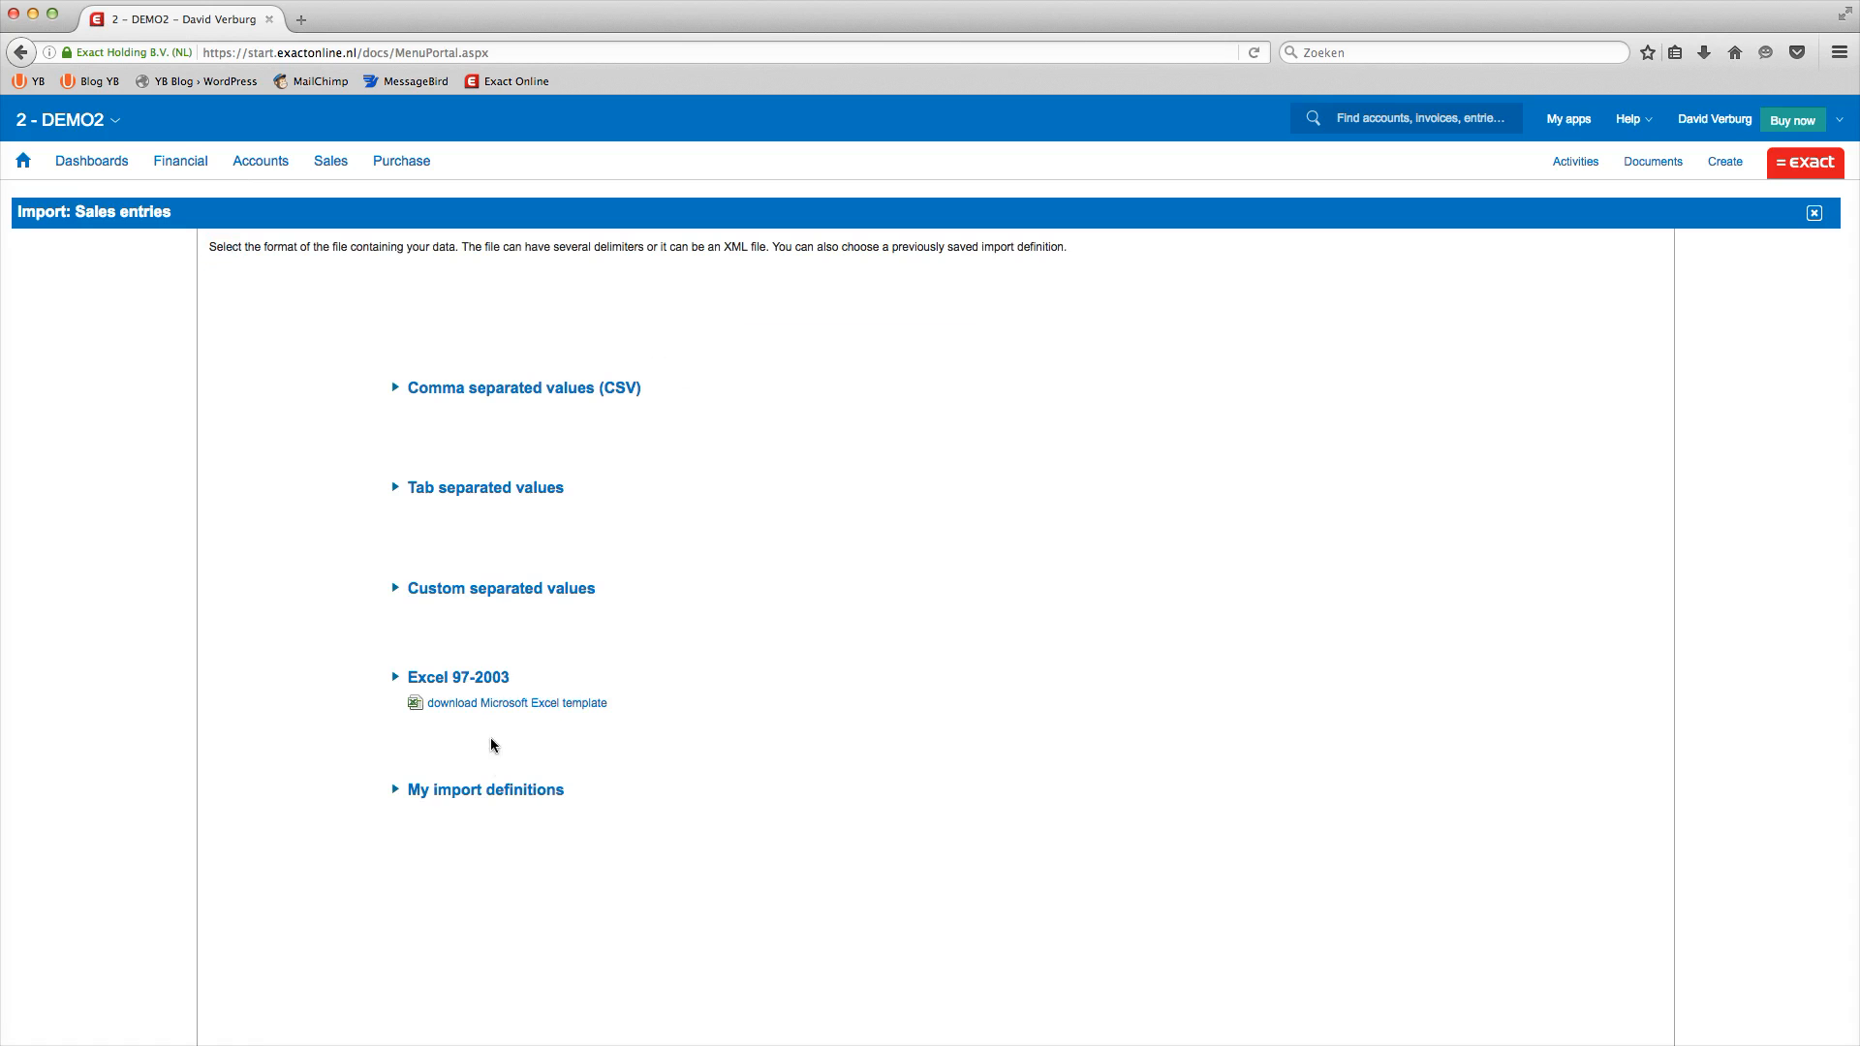
# Step: Review the saved sales entries definition "import YouBaze", proceed without changes to its file selection, and return to the format choices
pyautogui.click(488, 787)
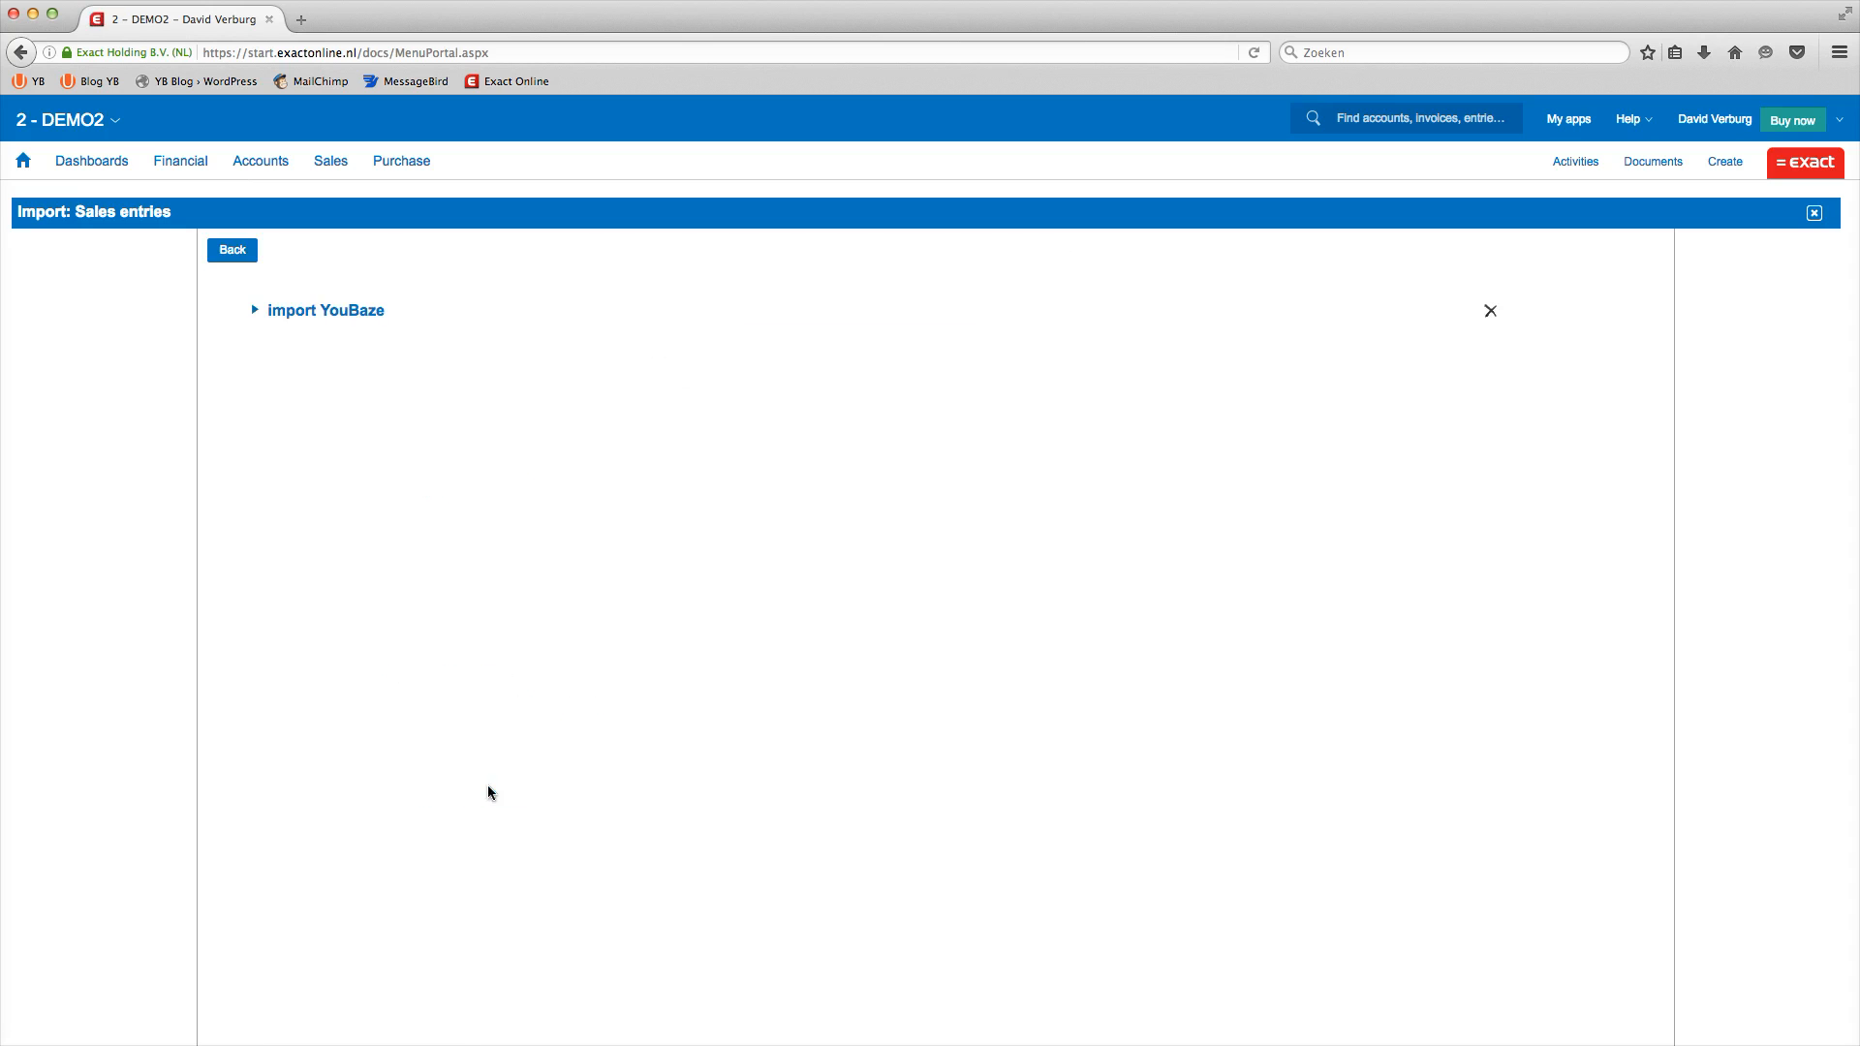
pyautogui.click(345, 310)
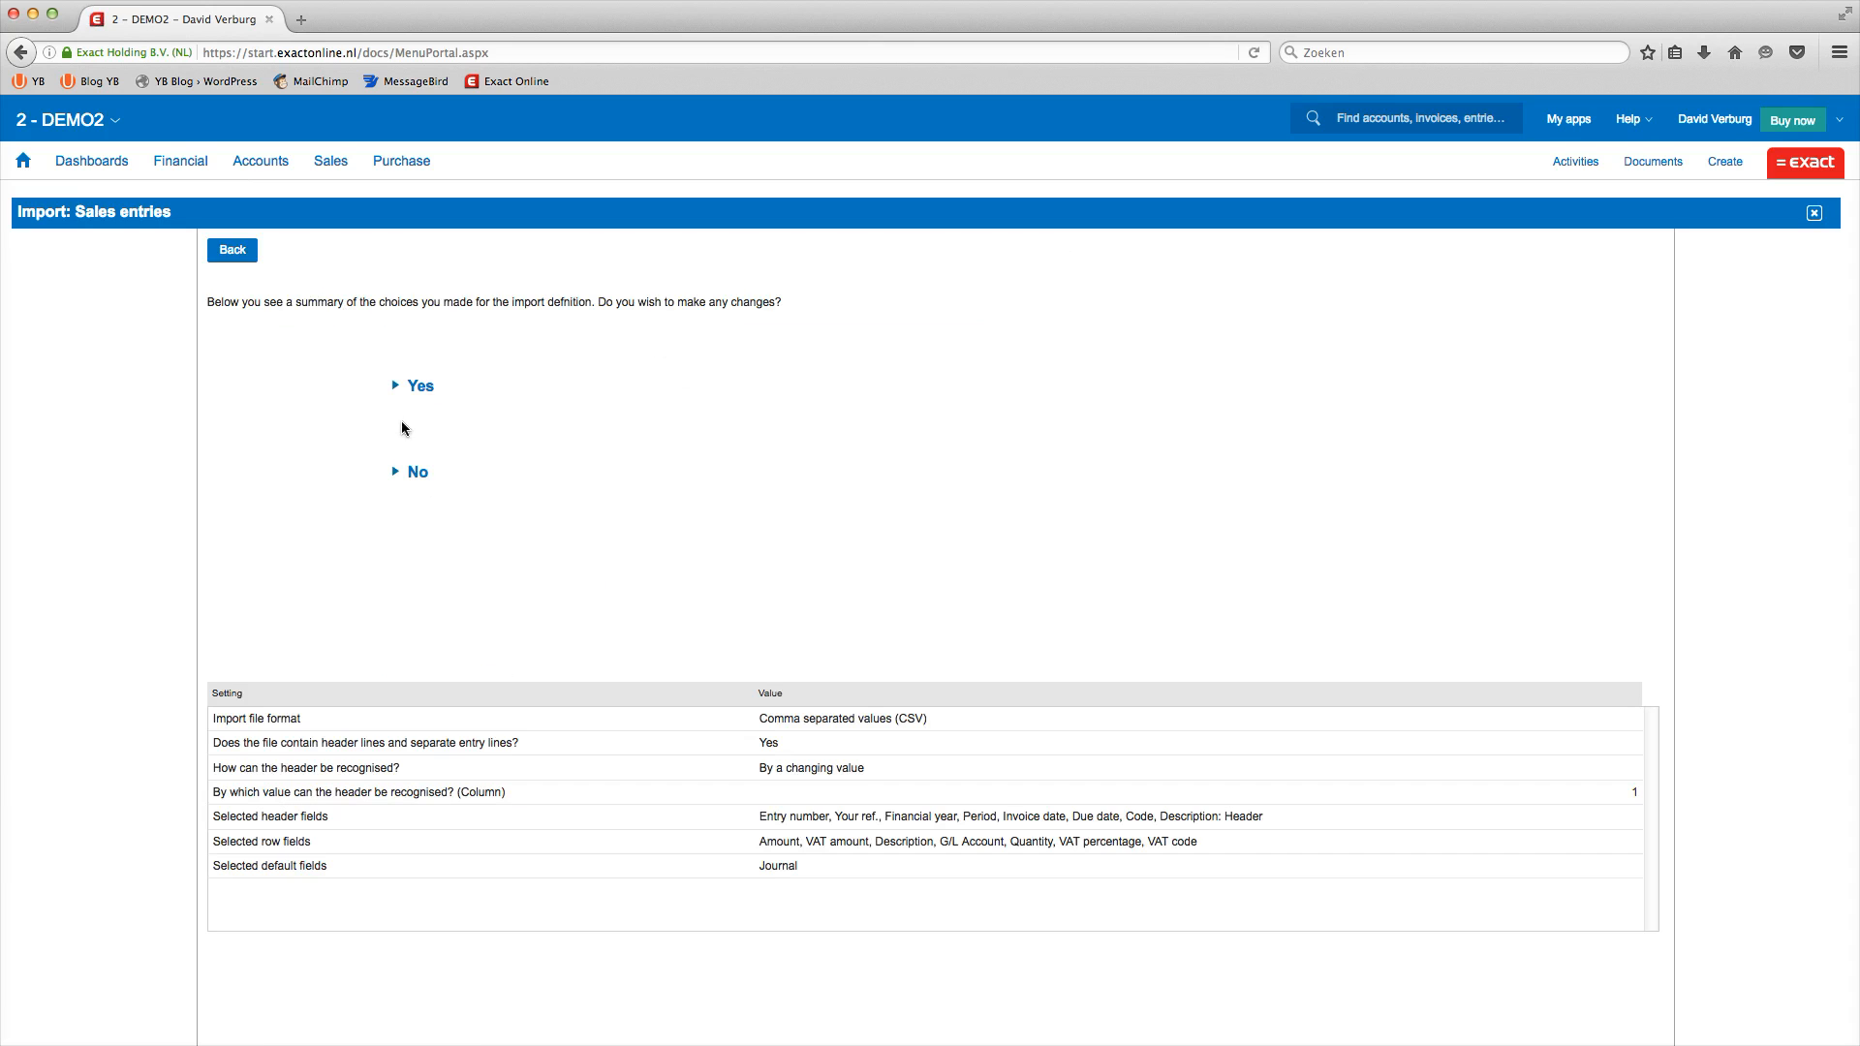
pyautogui.click(417, 474)
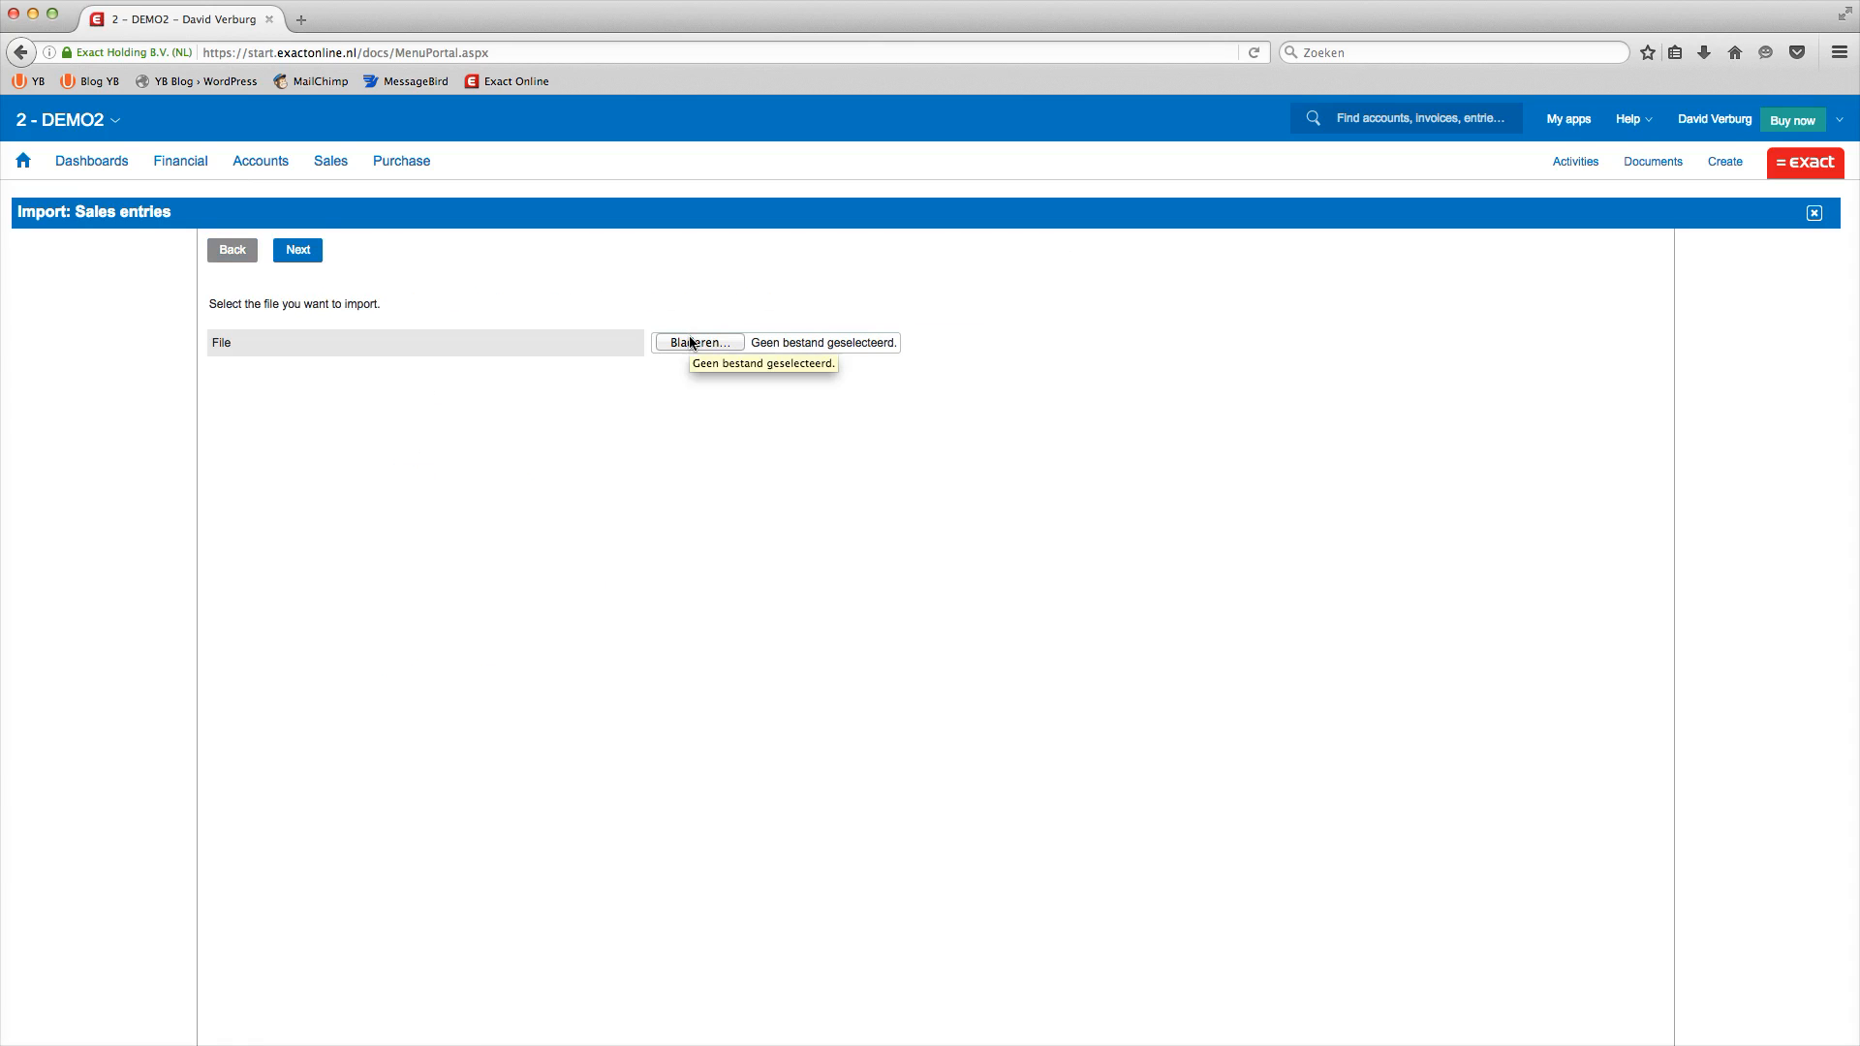
pyautogui.click(222, 254)
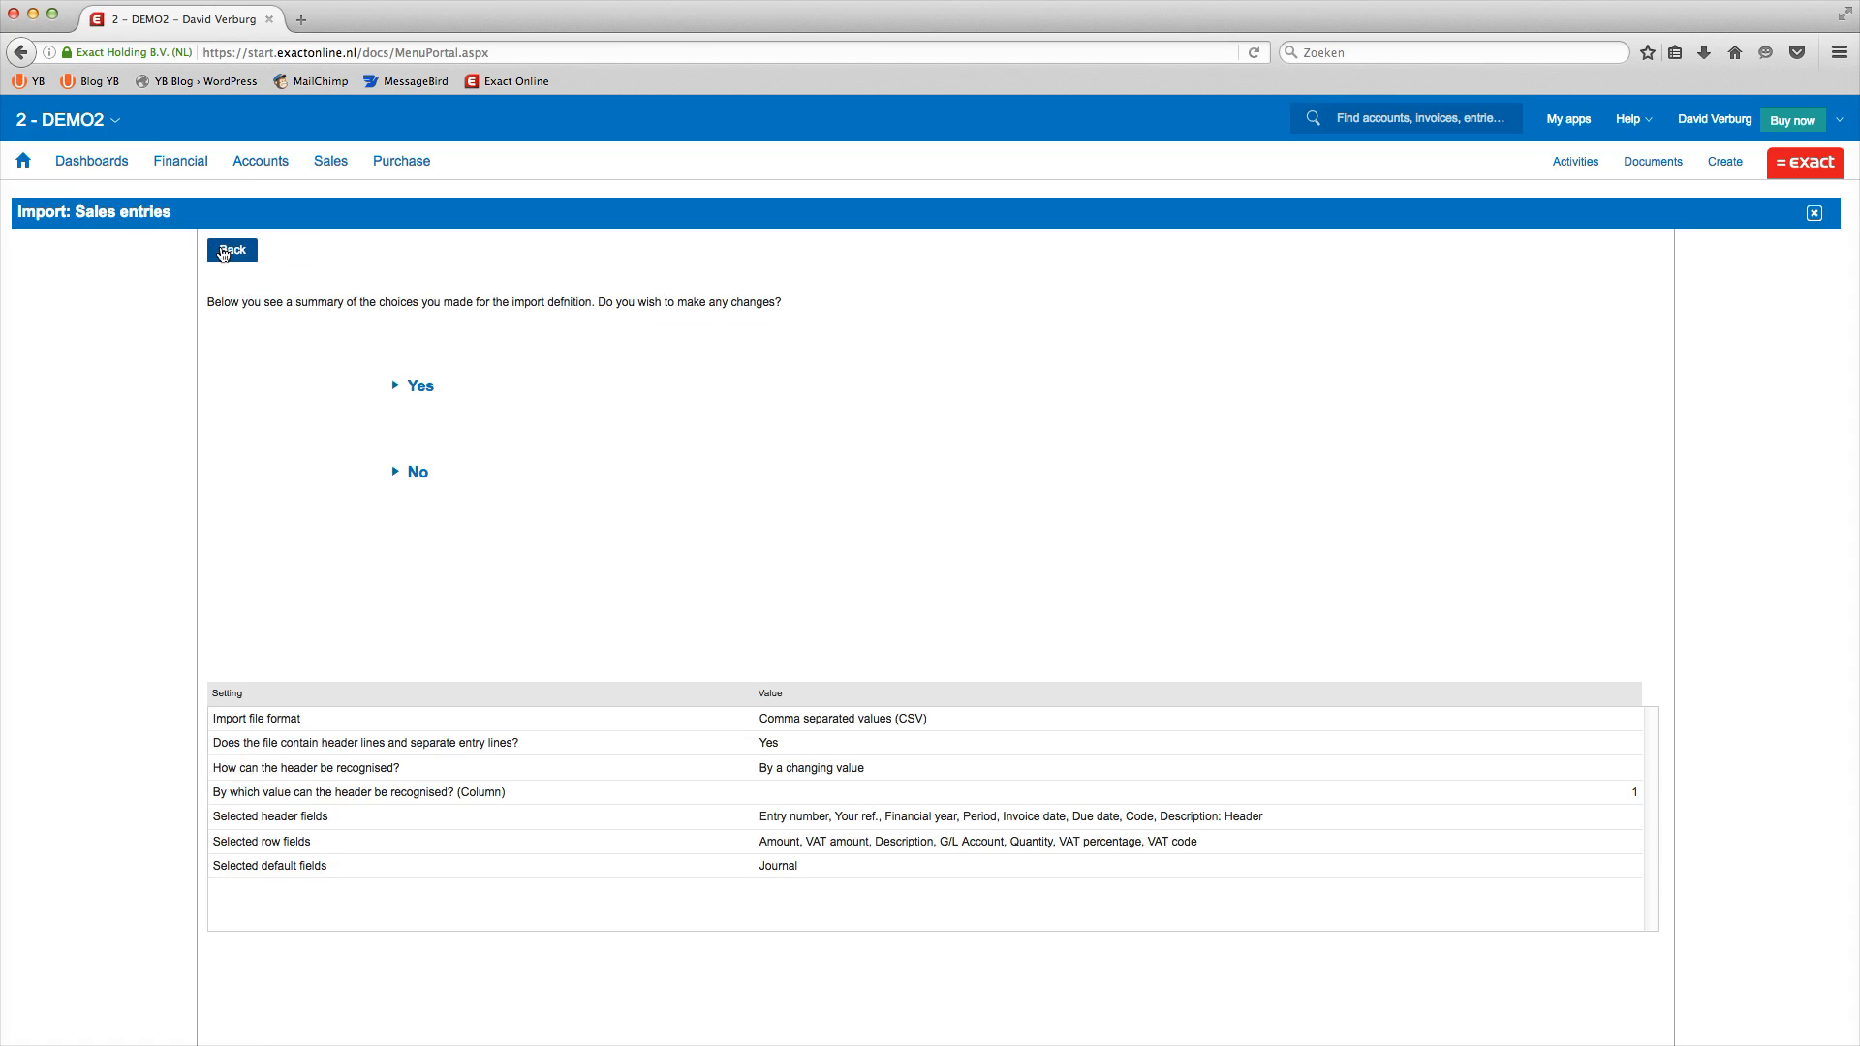
pyautogui.click(222, 258)
pyautogui.click(222, 258)
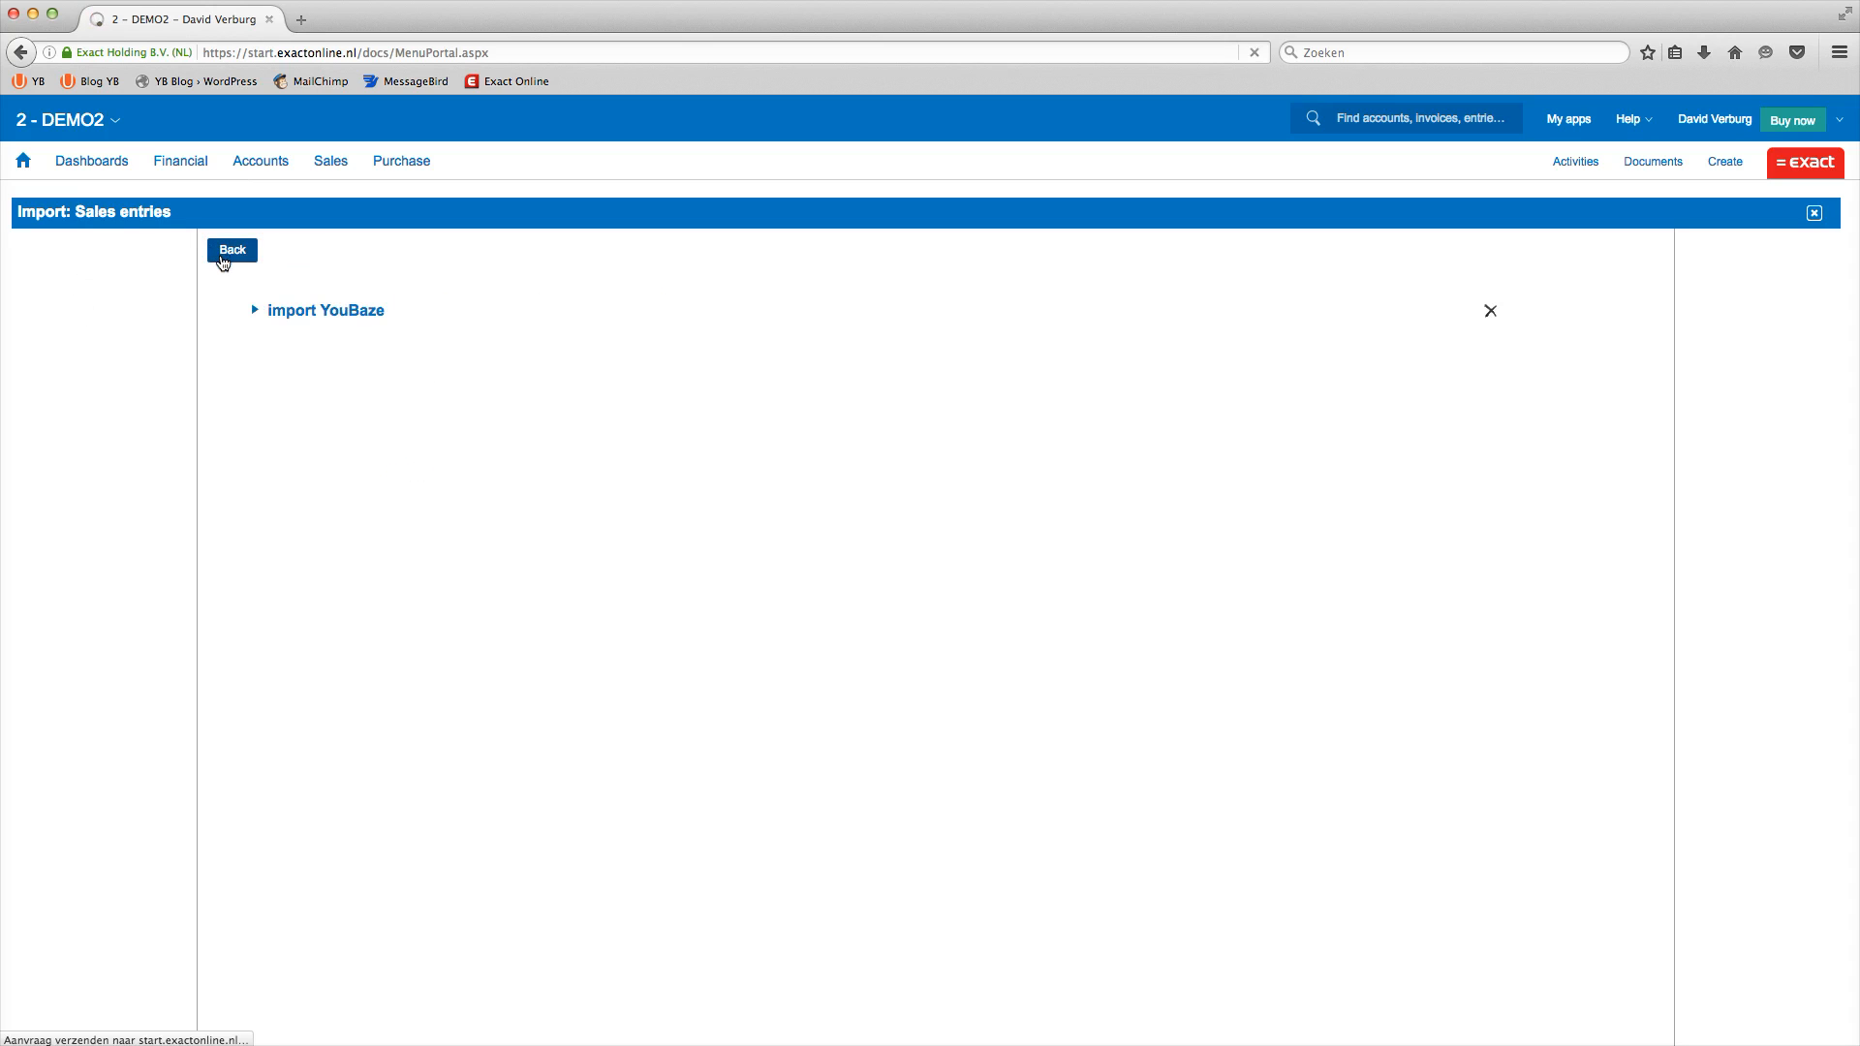
# Step: Start a Purchase entries import for the DEMO2 company with comma separated values (CSV) as the file format
pyautogui.click(50, 126)
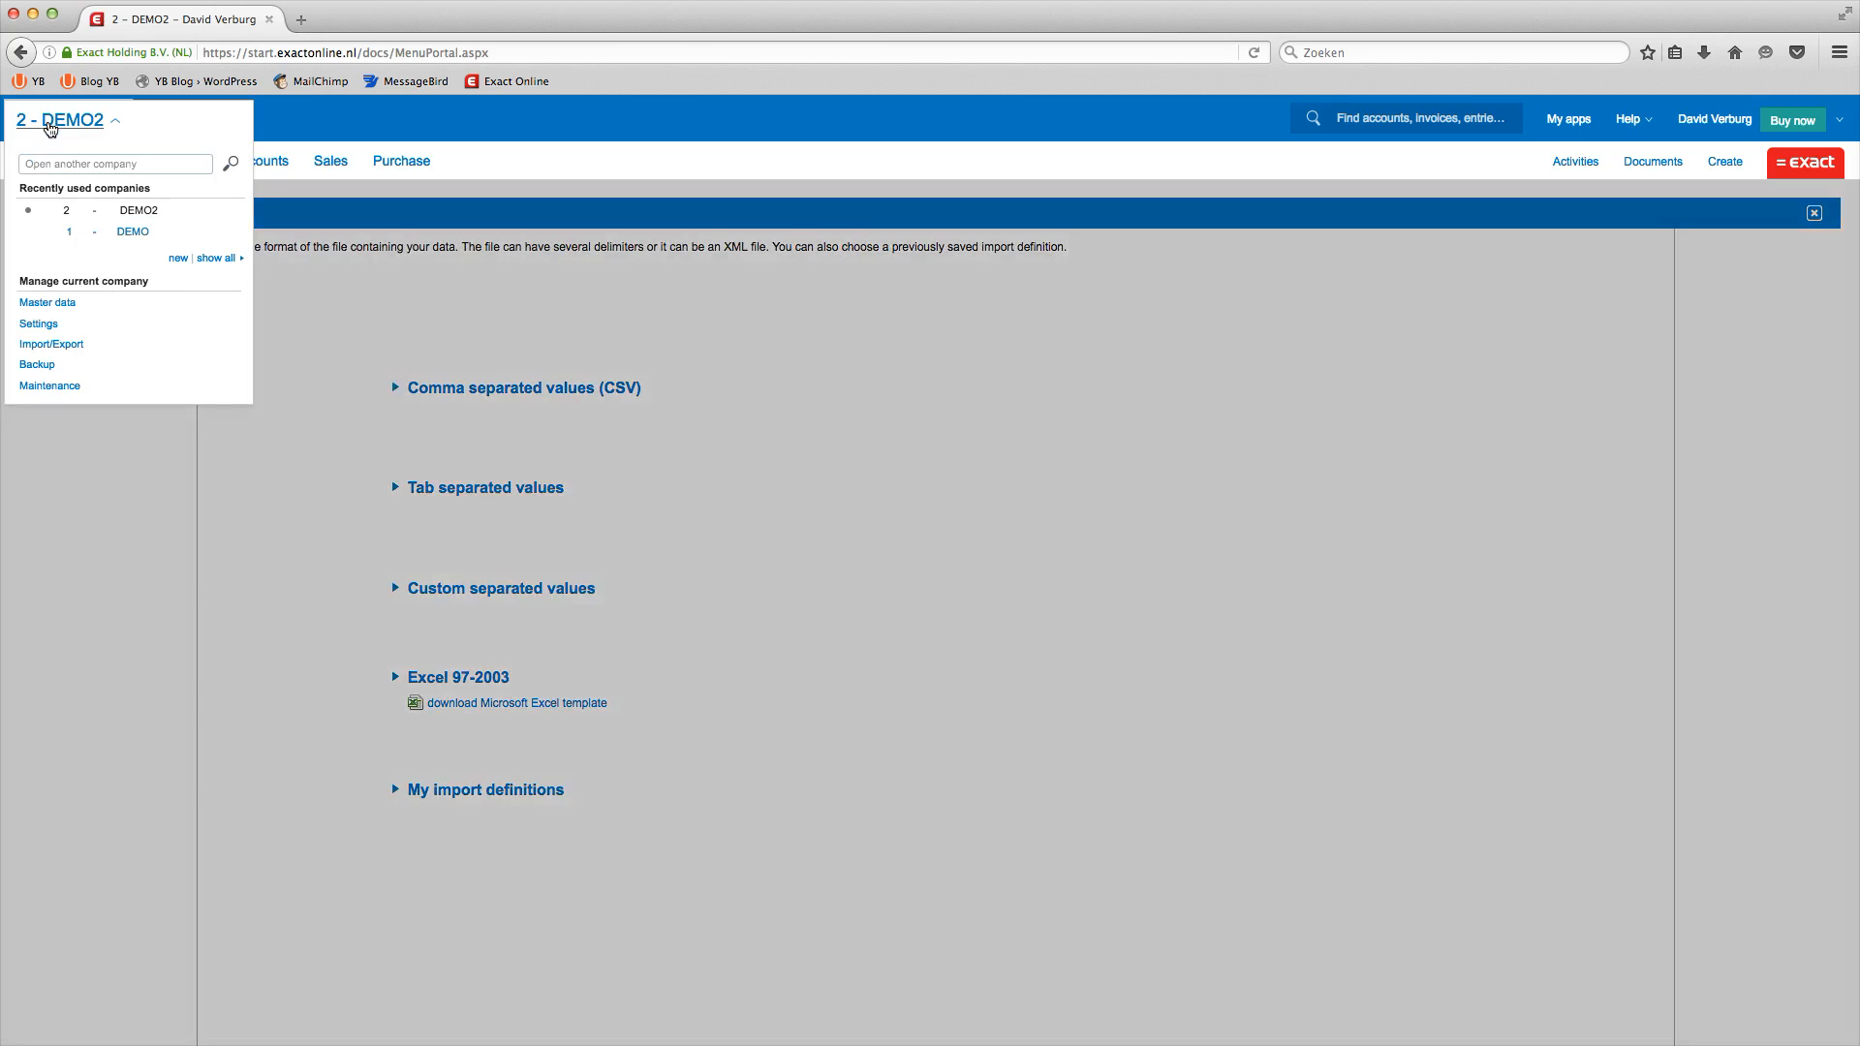
pyautogui.click(69, 346)
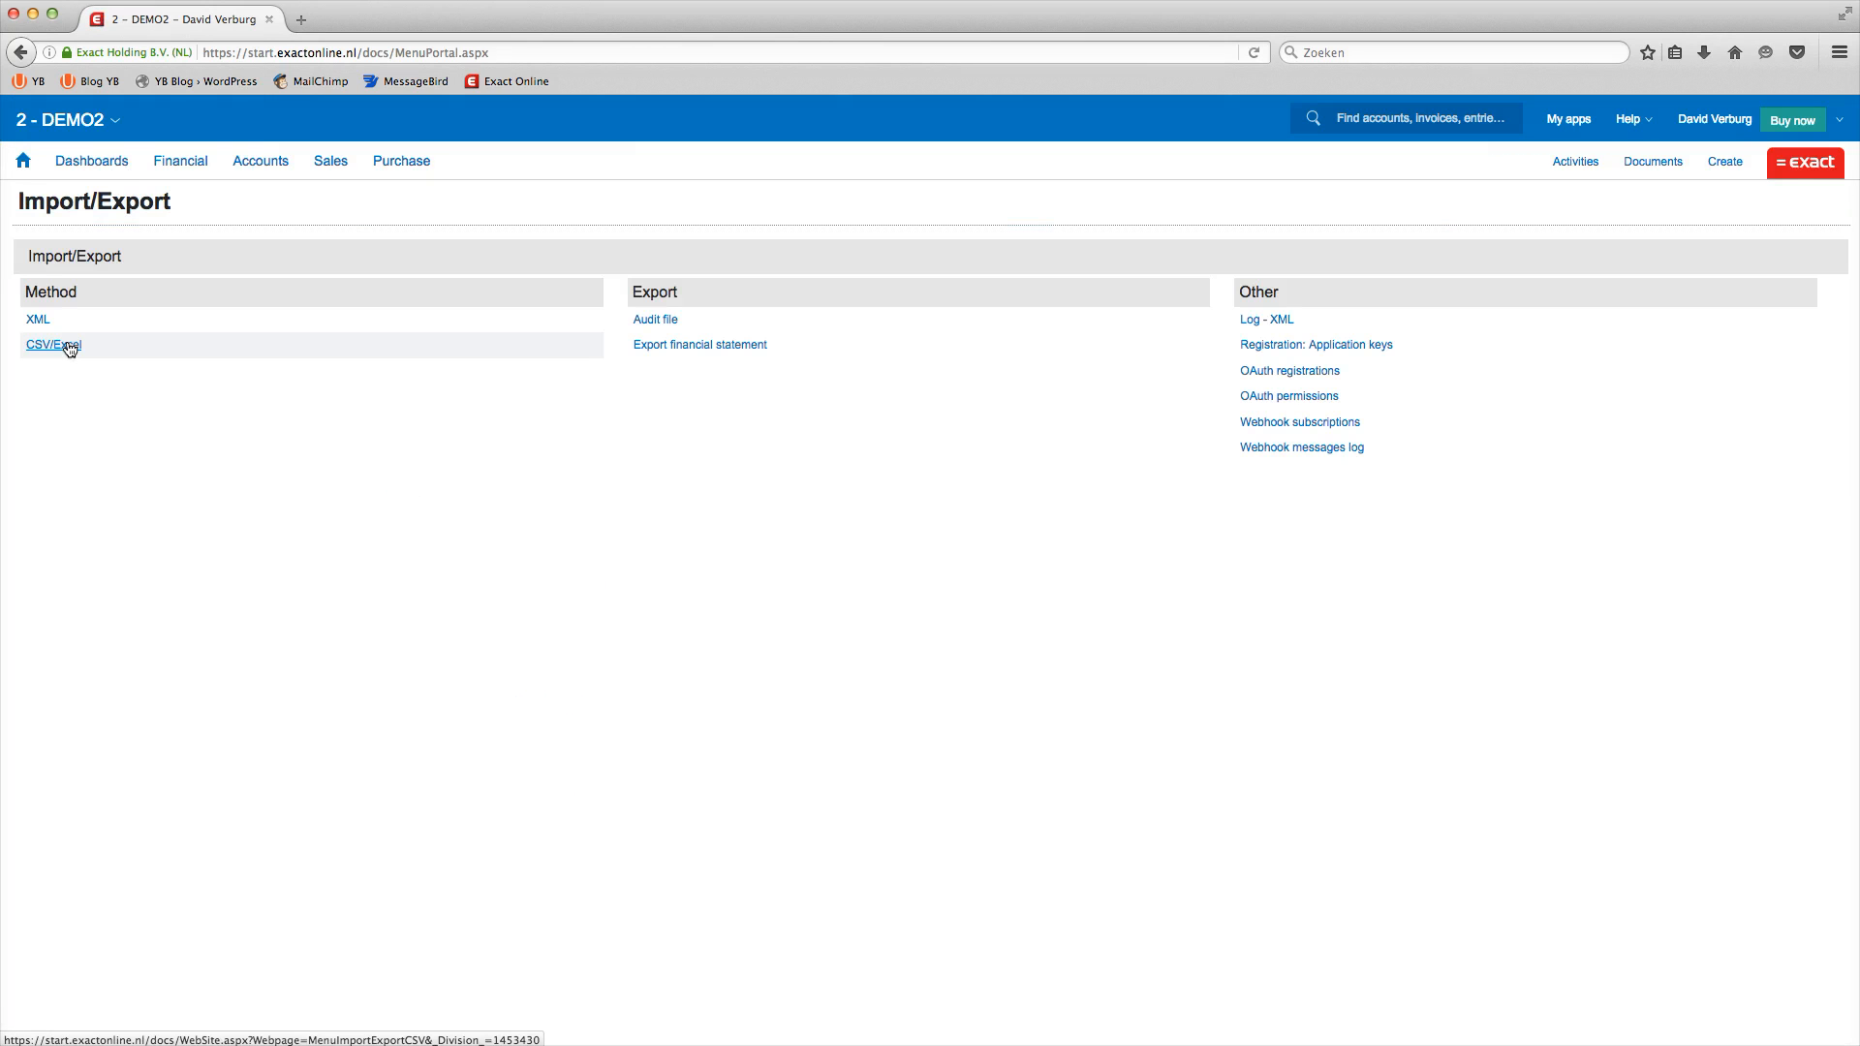
pyautogui.click(62, 345)
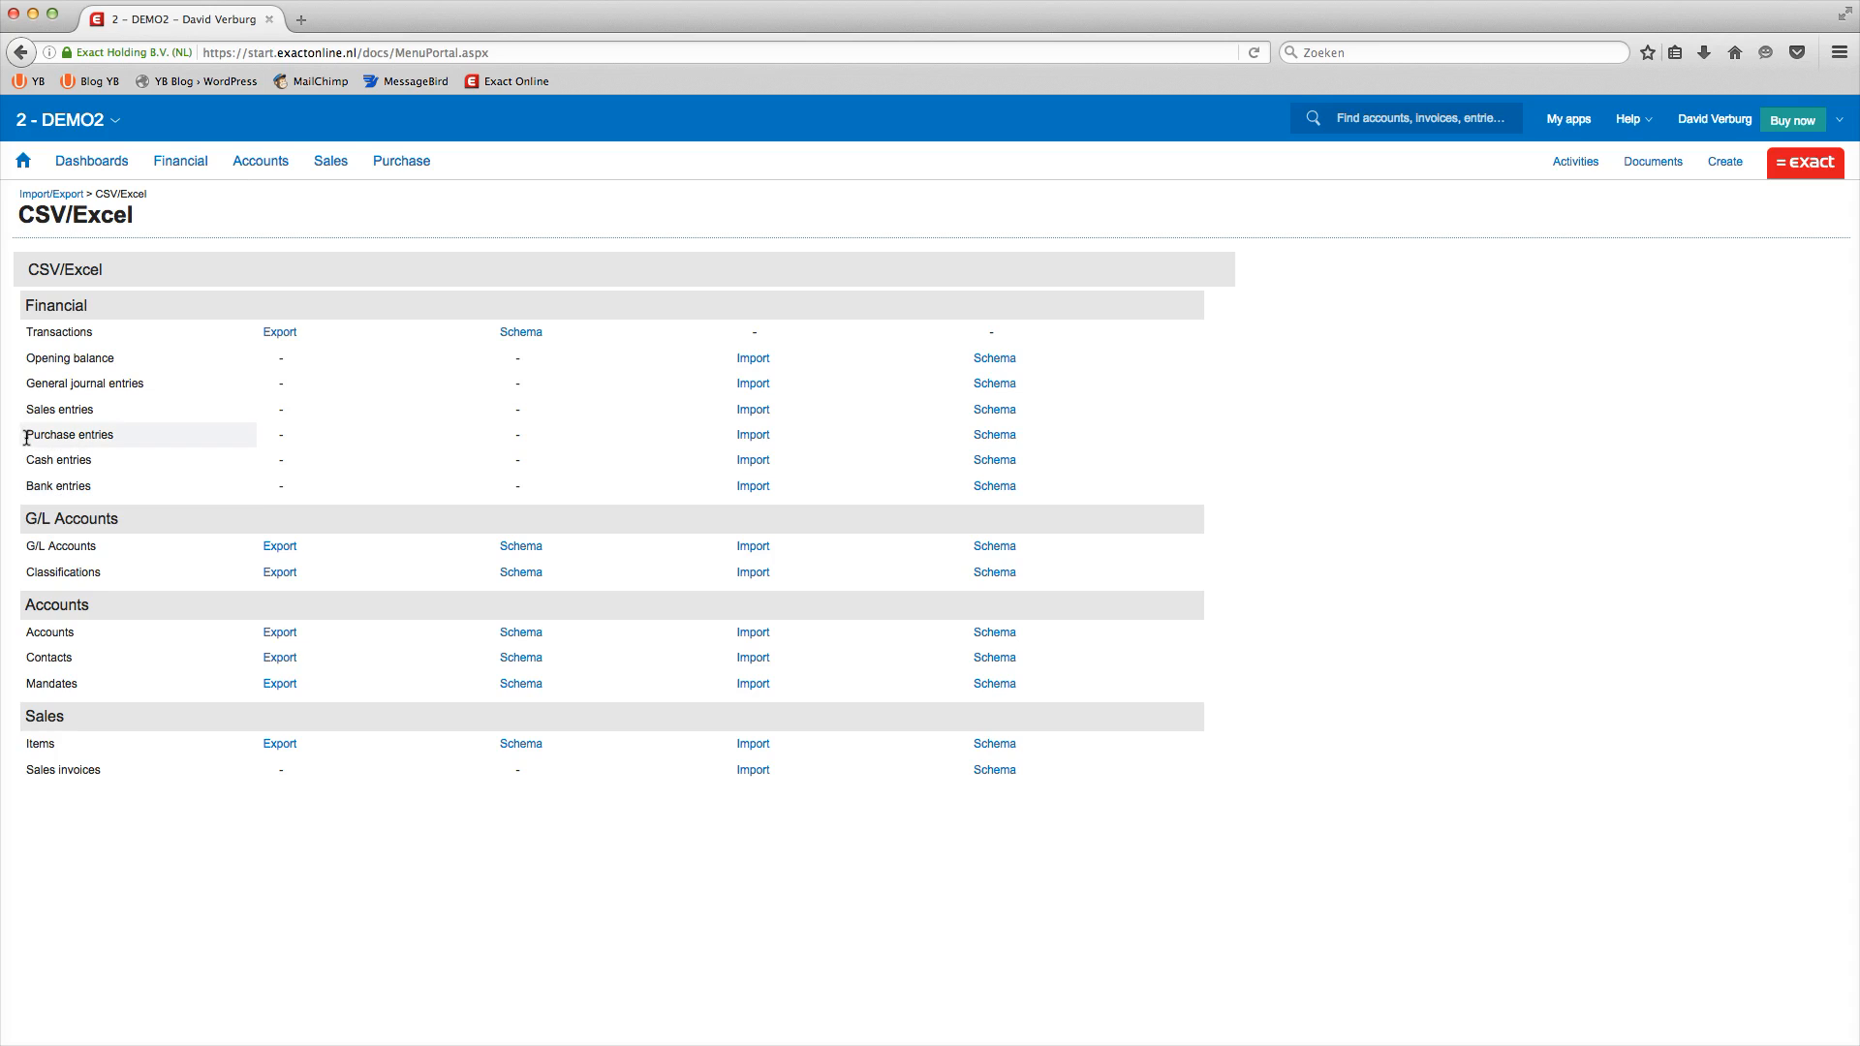
pyautogui.moveTo(26, 436); pyautogui.dragTo(116, 443)
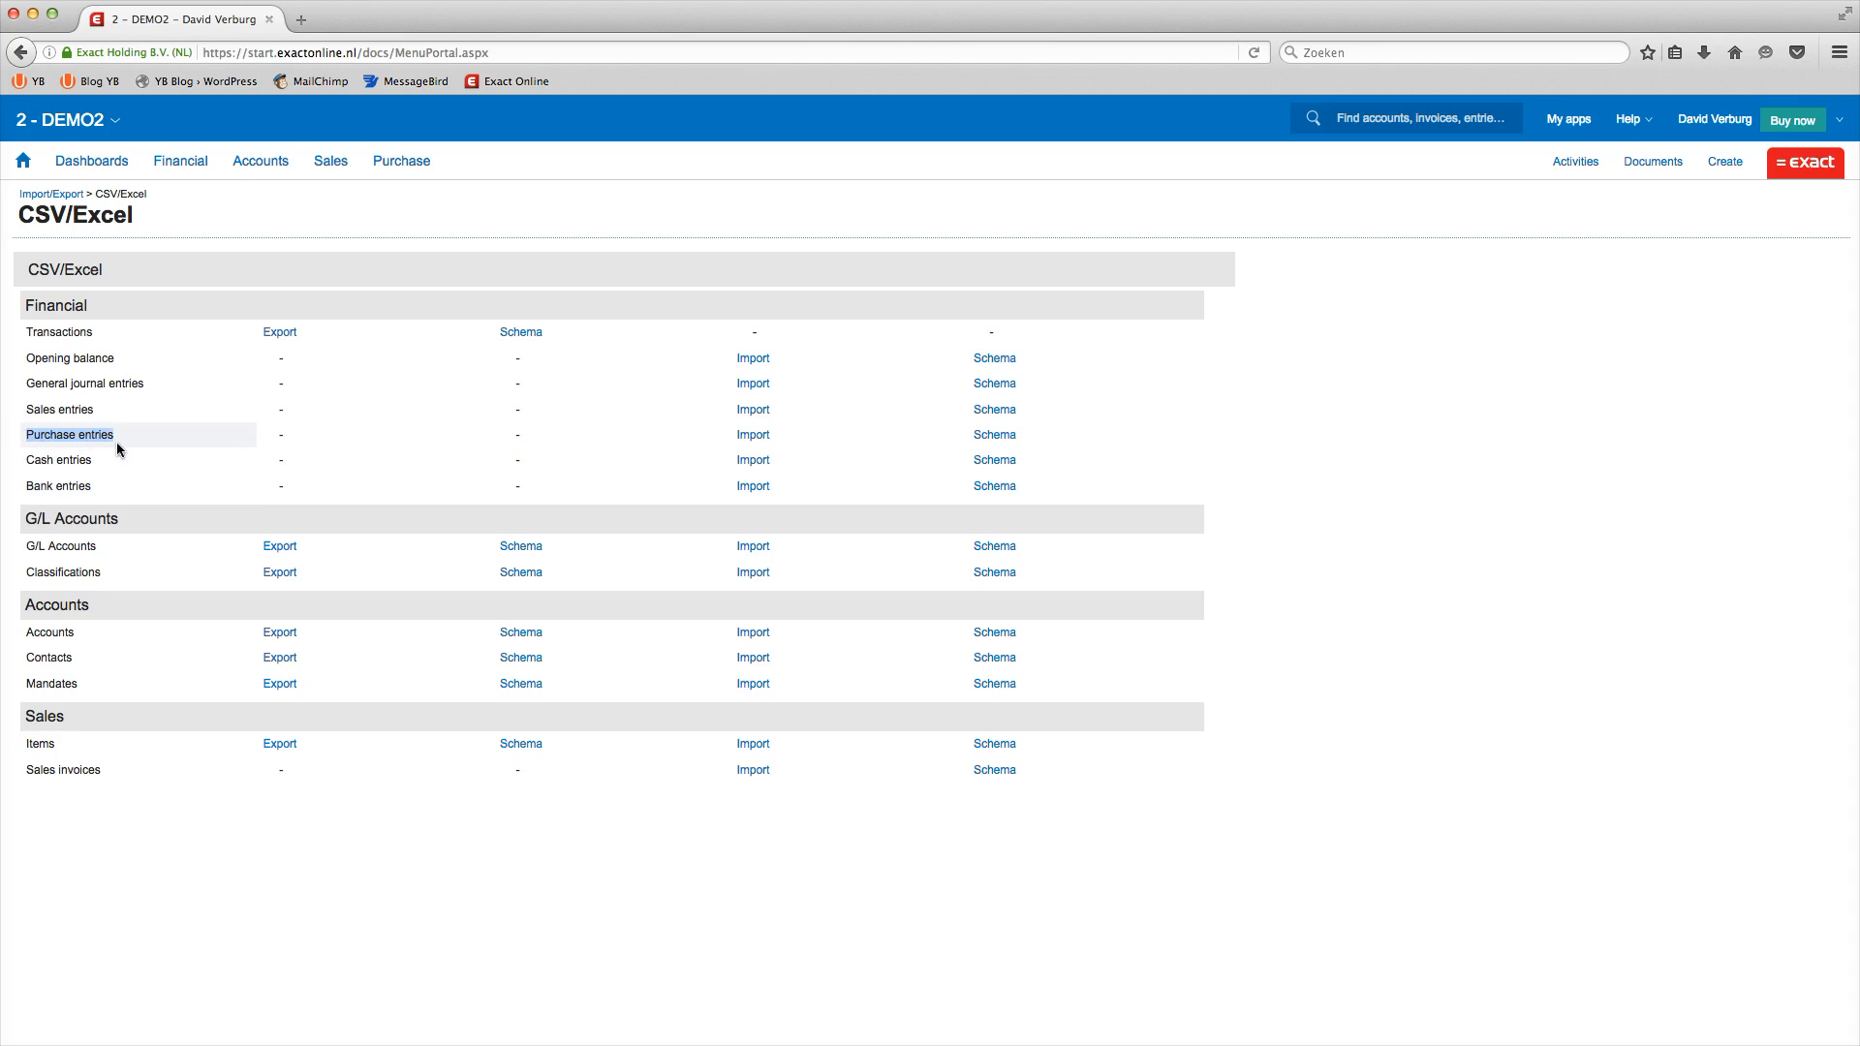
pyautogui.click(755, 437)
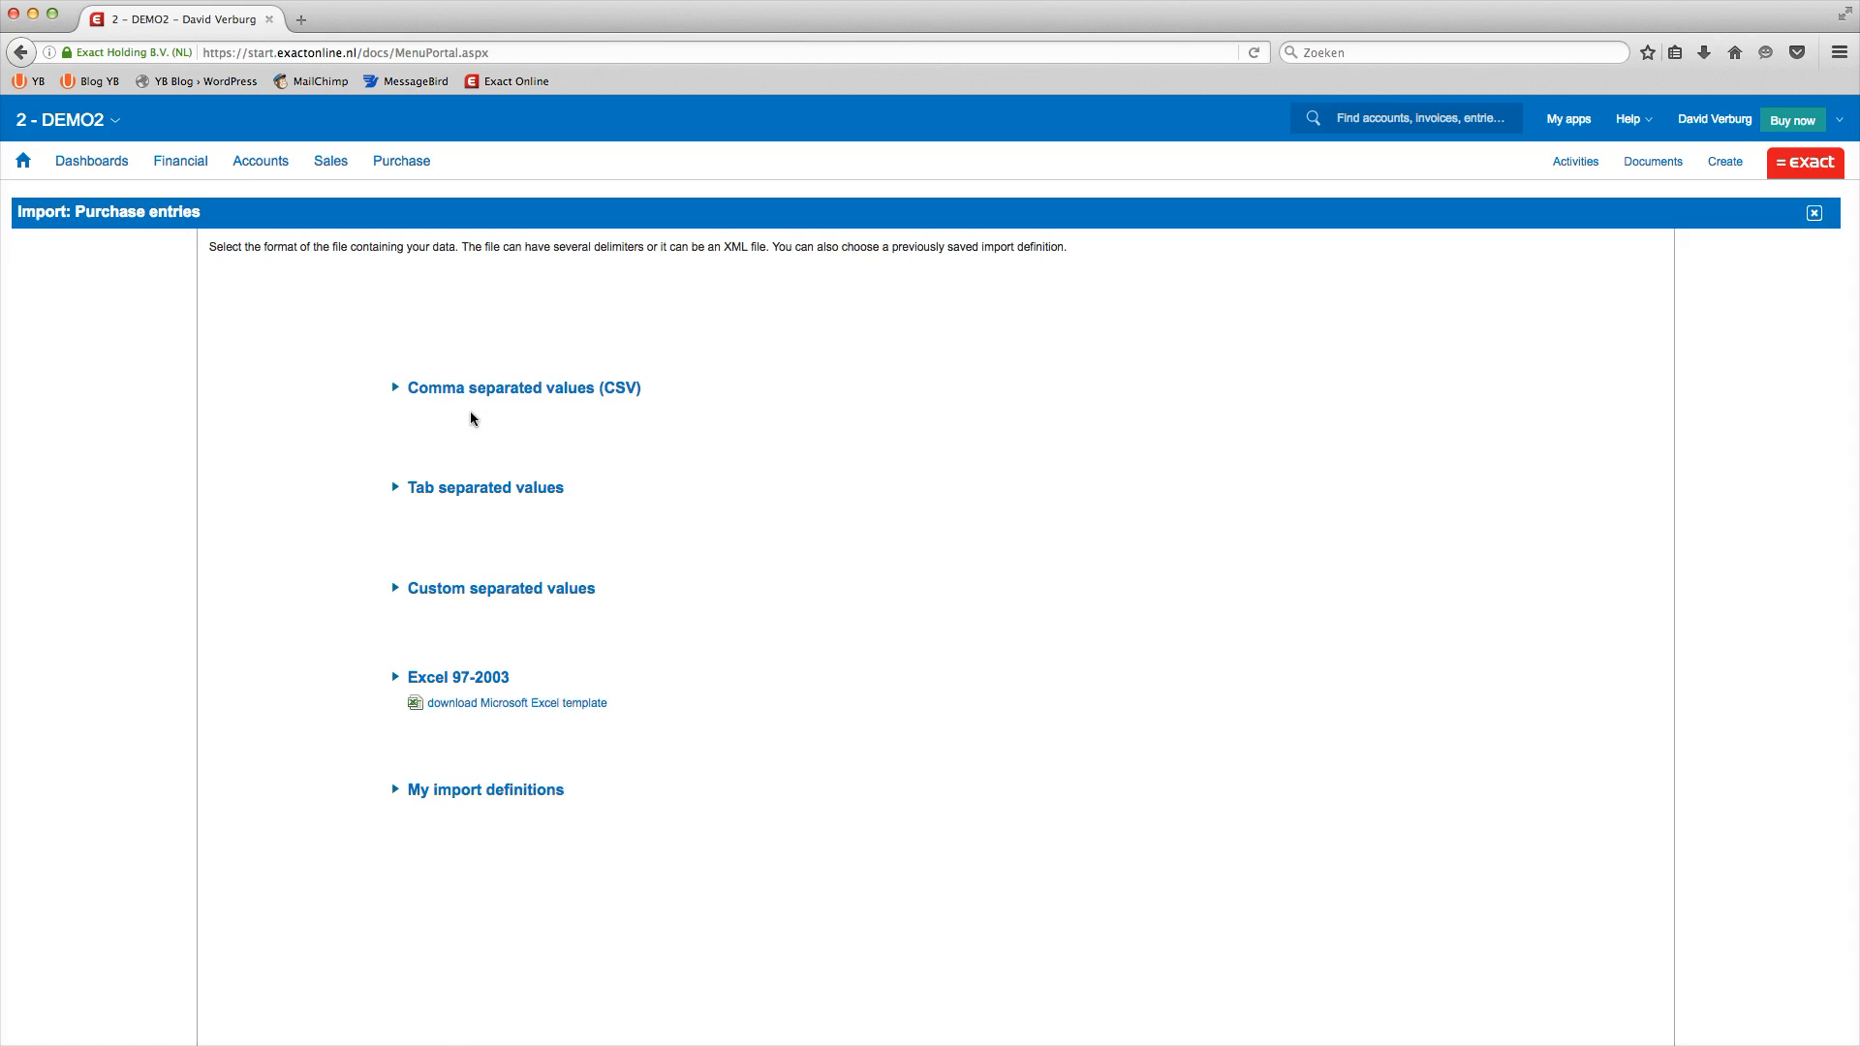
pyautogui.click(447, 388)
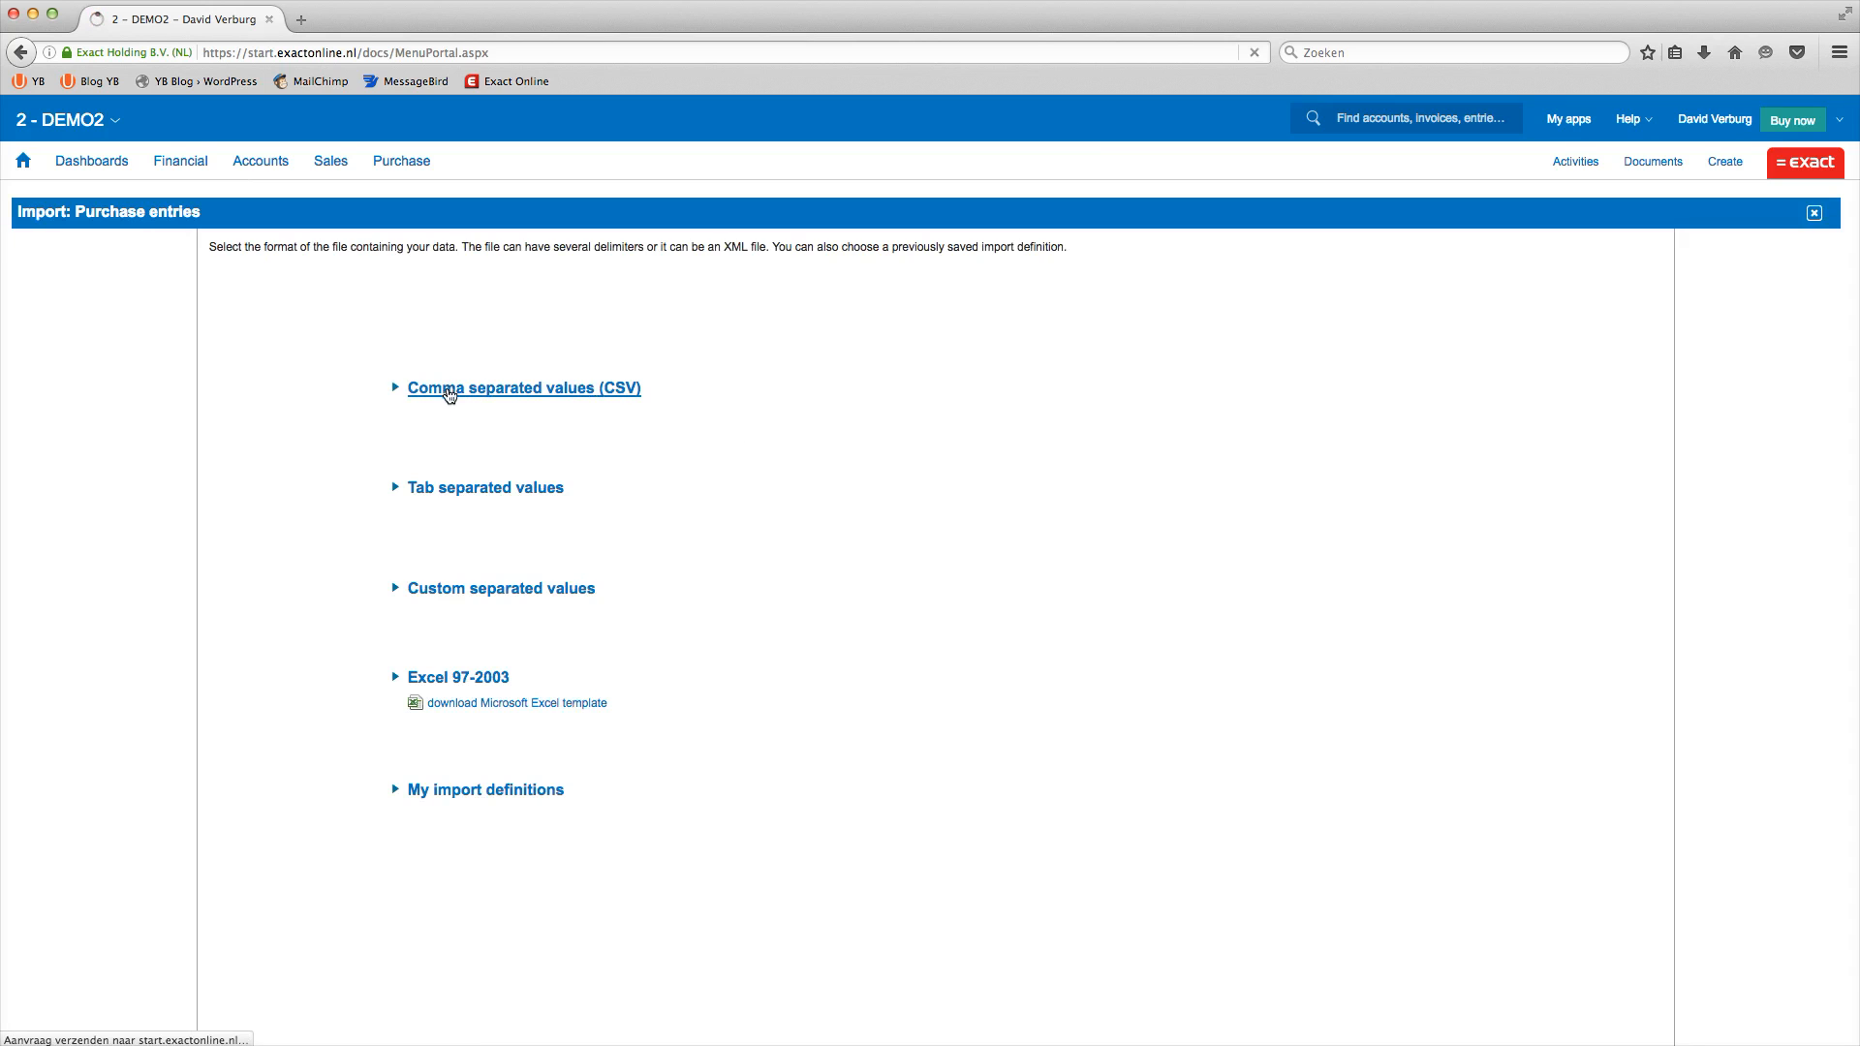
# Step: Select ExactOnlinePurchaseEntries.csv from the Bookkeeping April folder as the purchase entries import file and proceed with it
pyautogui.click(725, 334)
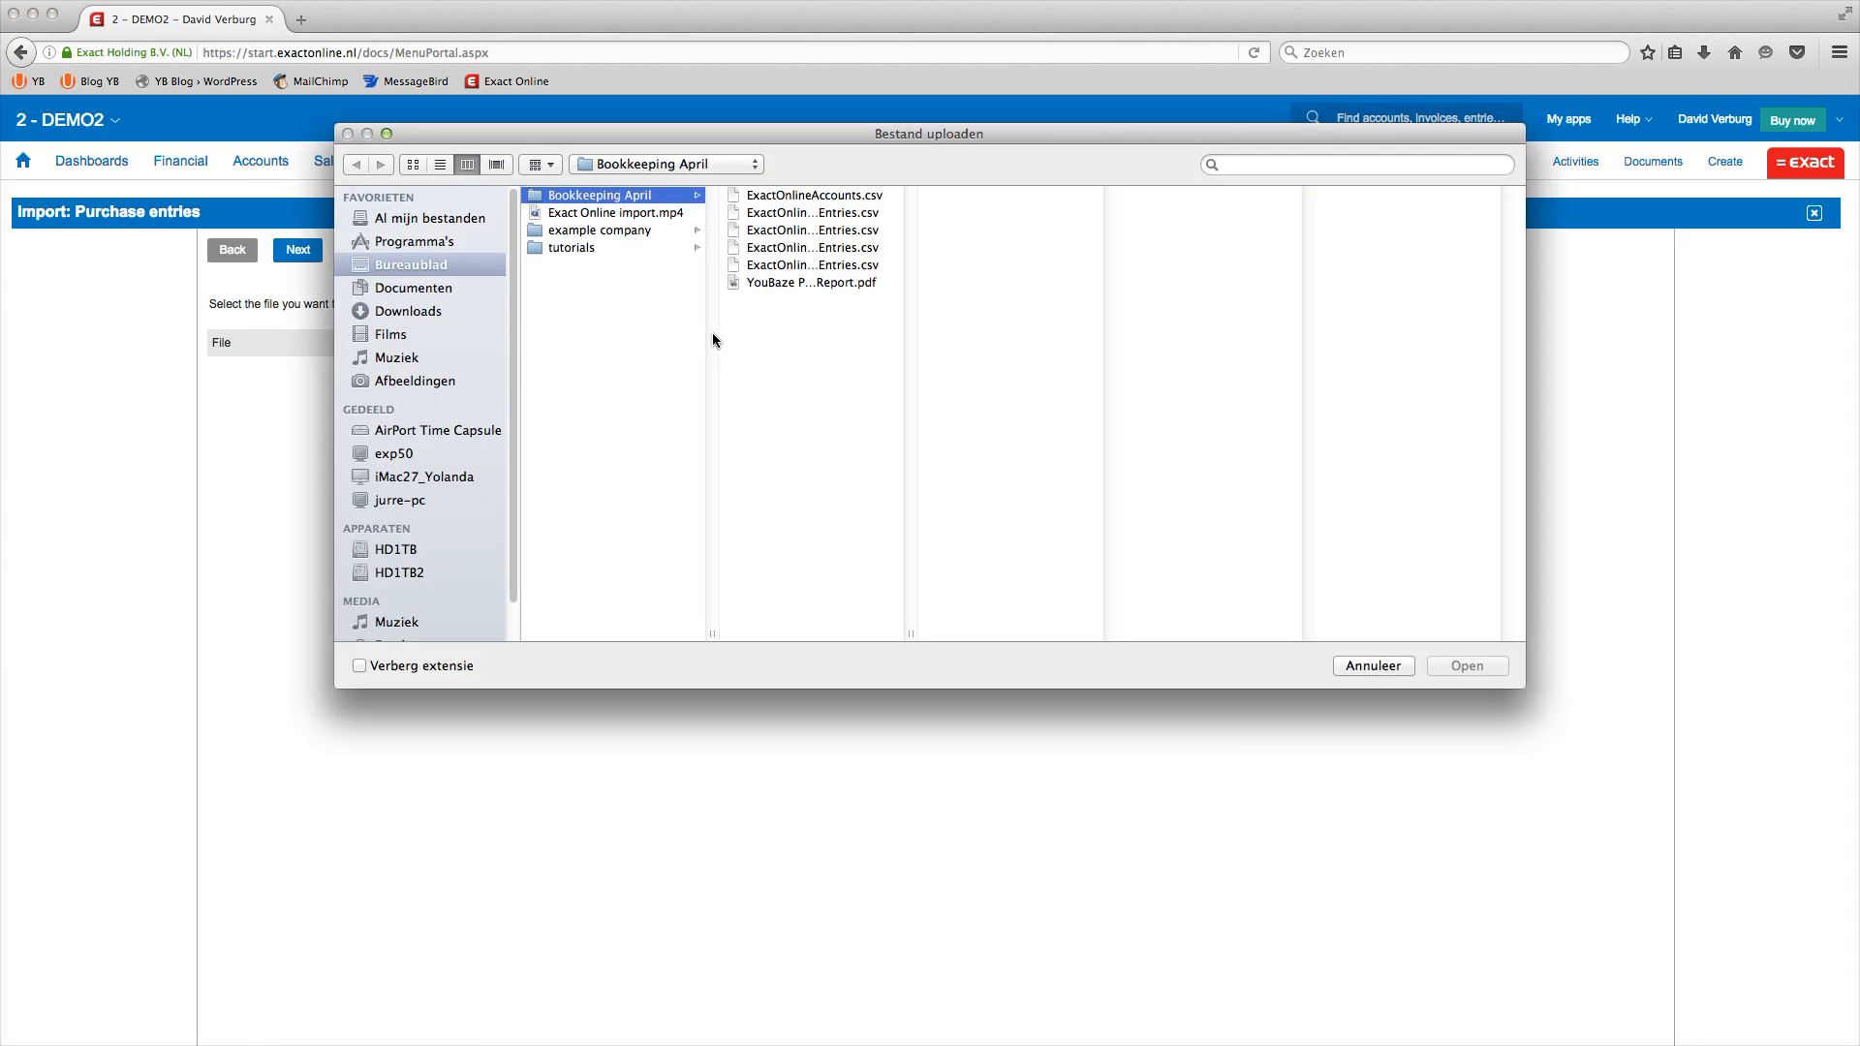
pyautogui.doubleClick(919, 636)
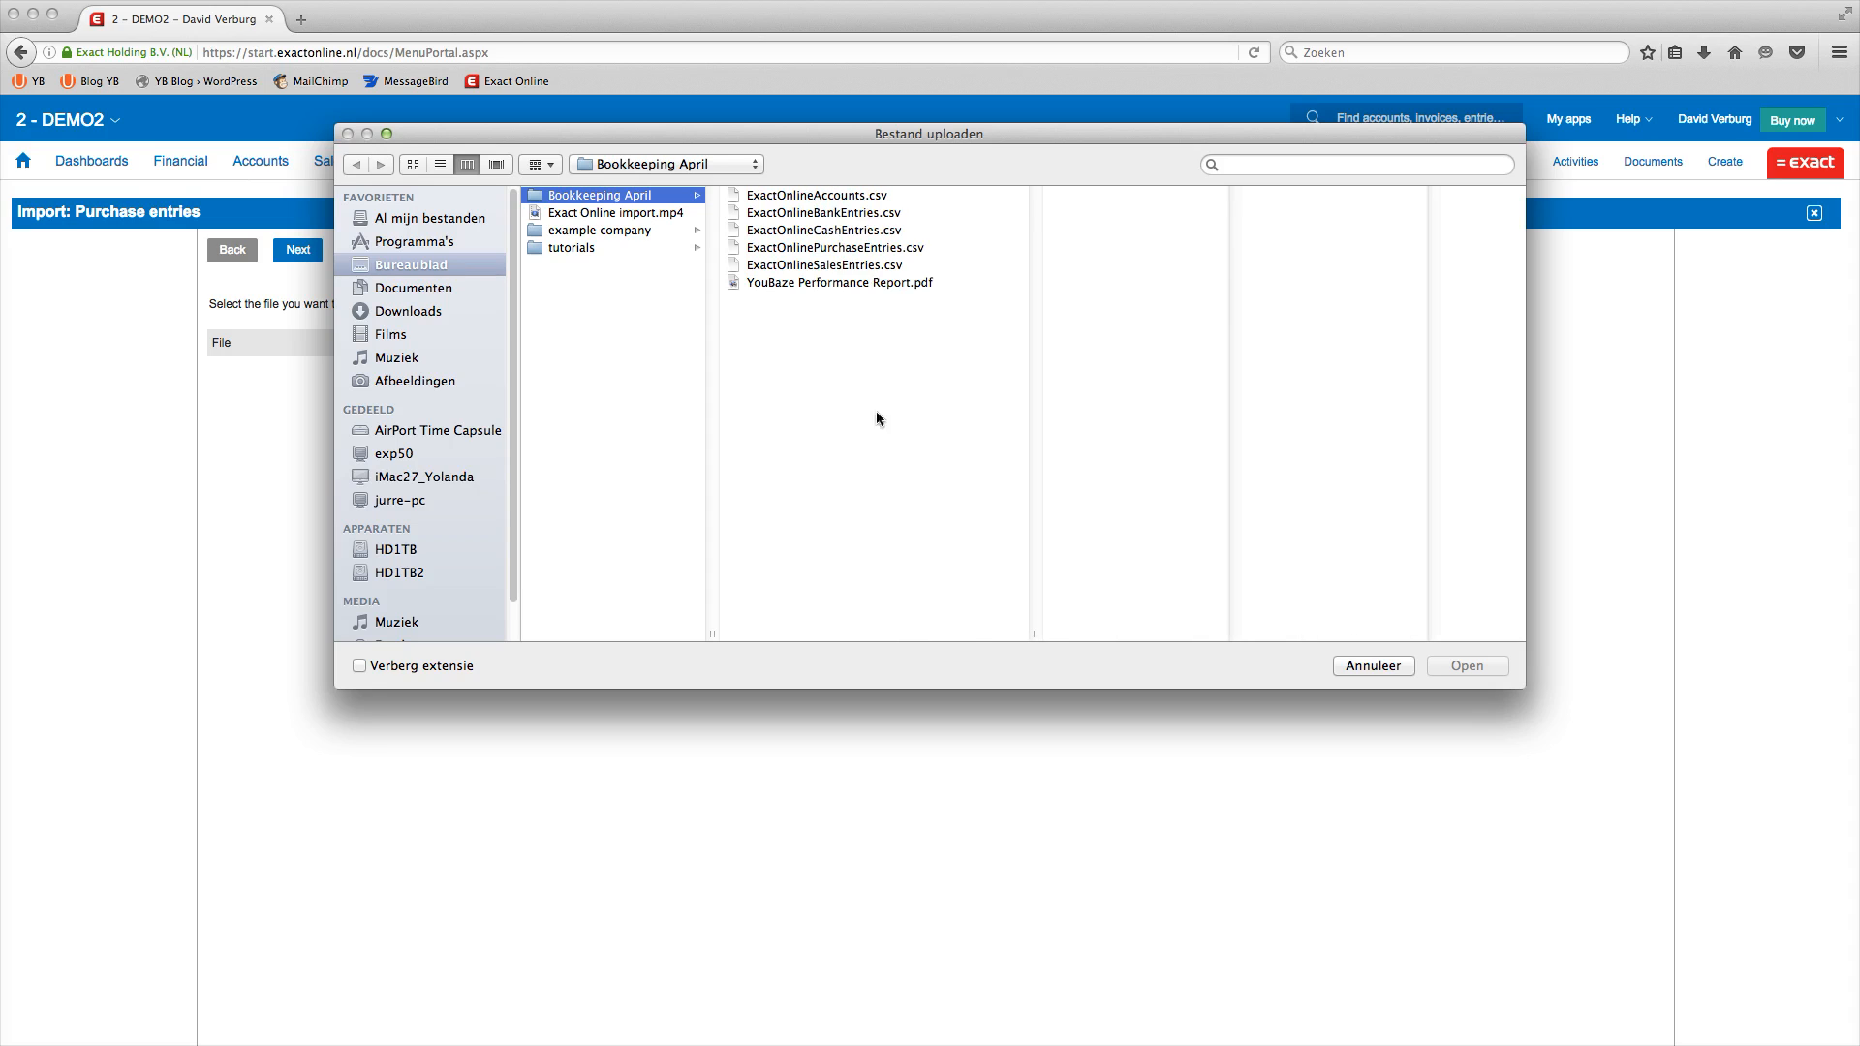
pyautogui.click(810, 249)
pyautogui.click(1463, 666)
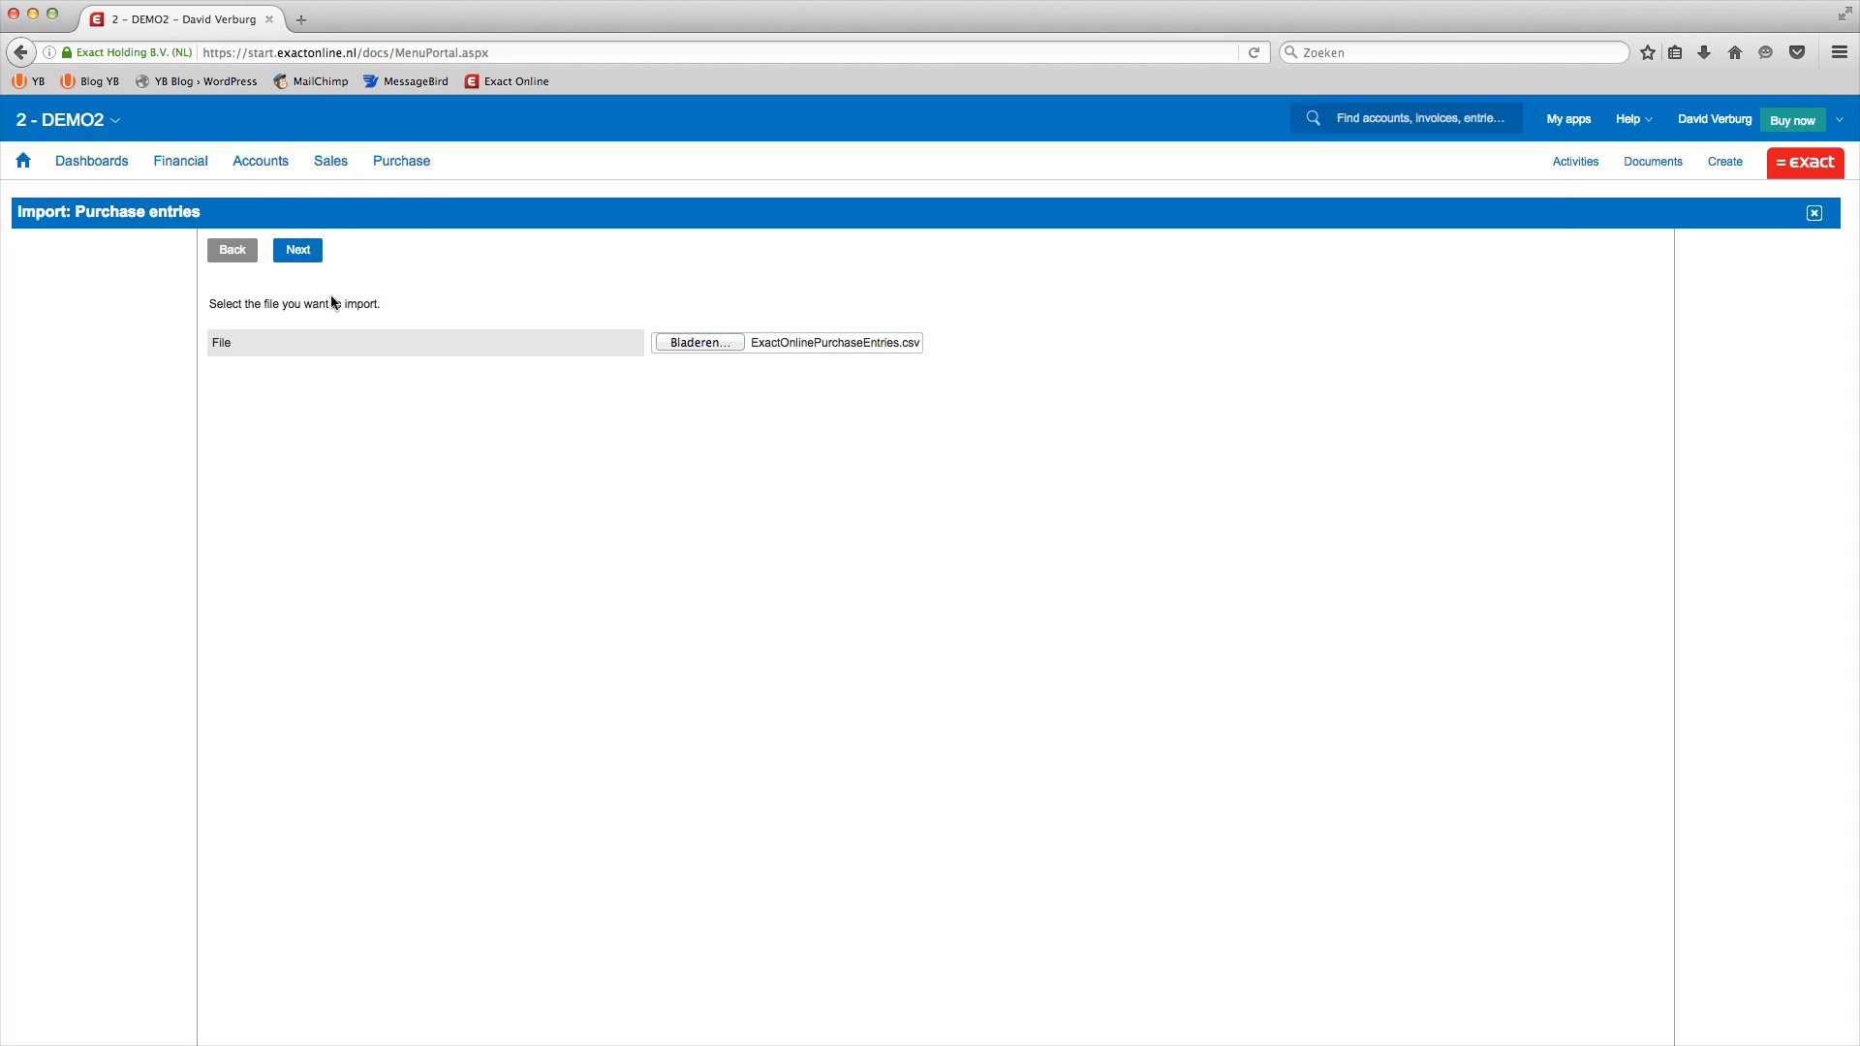
pyautogui.click(308, 251)
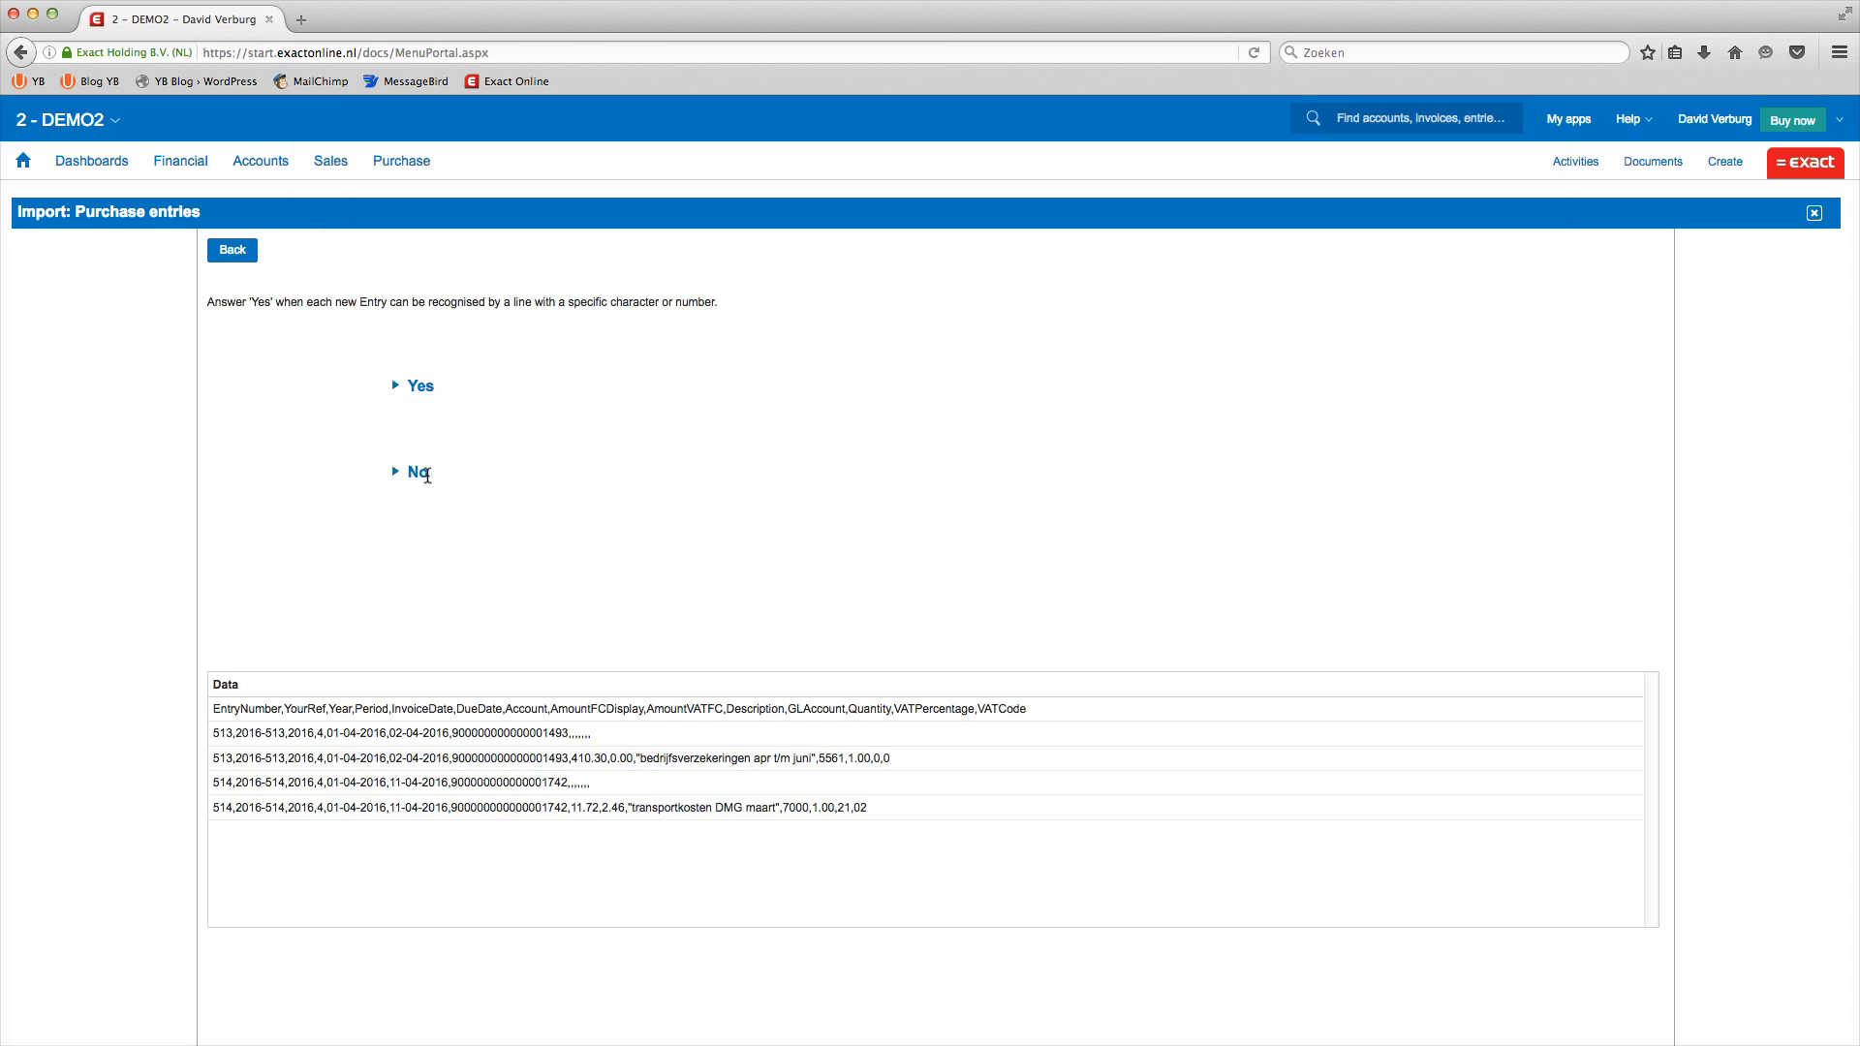
# Step: Have new entries recognised by a changing value in column 1, and accept the proposed header field mapping
pyautogui.click(421, 390)
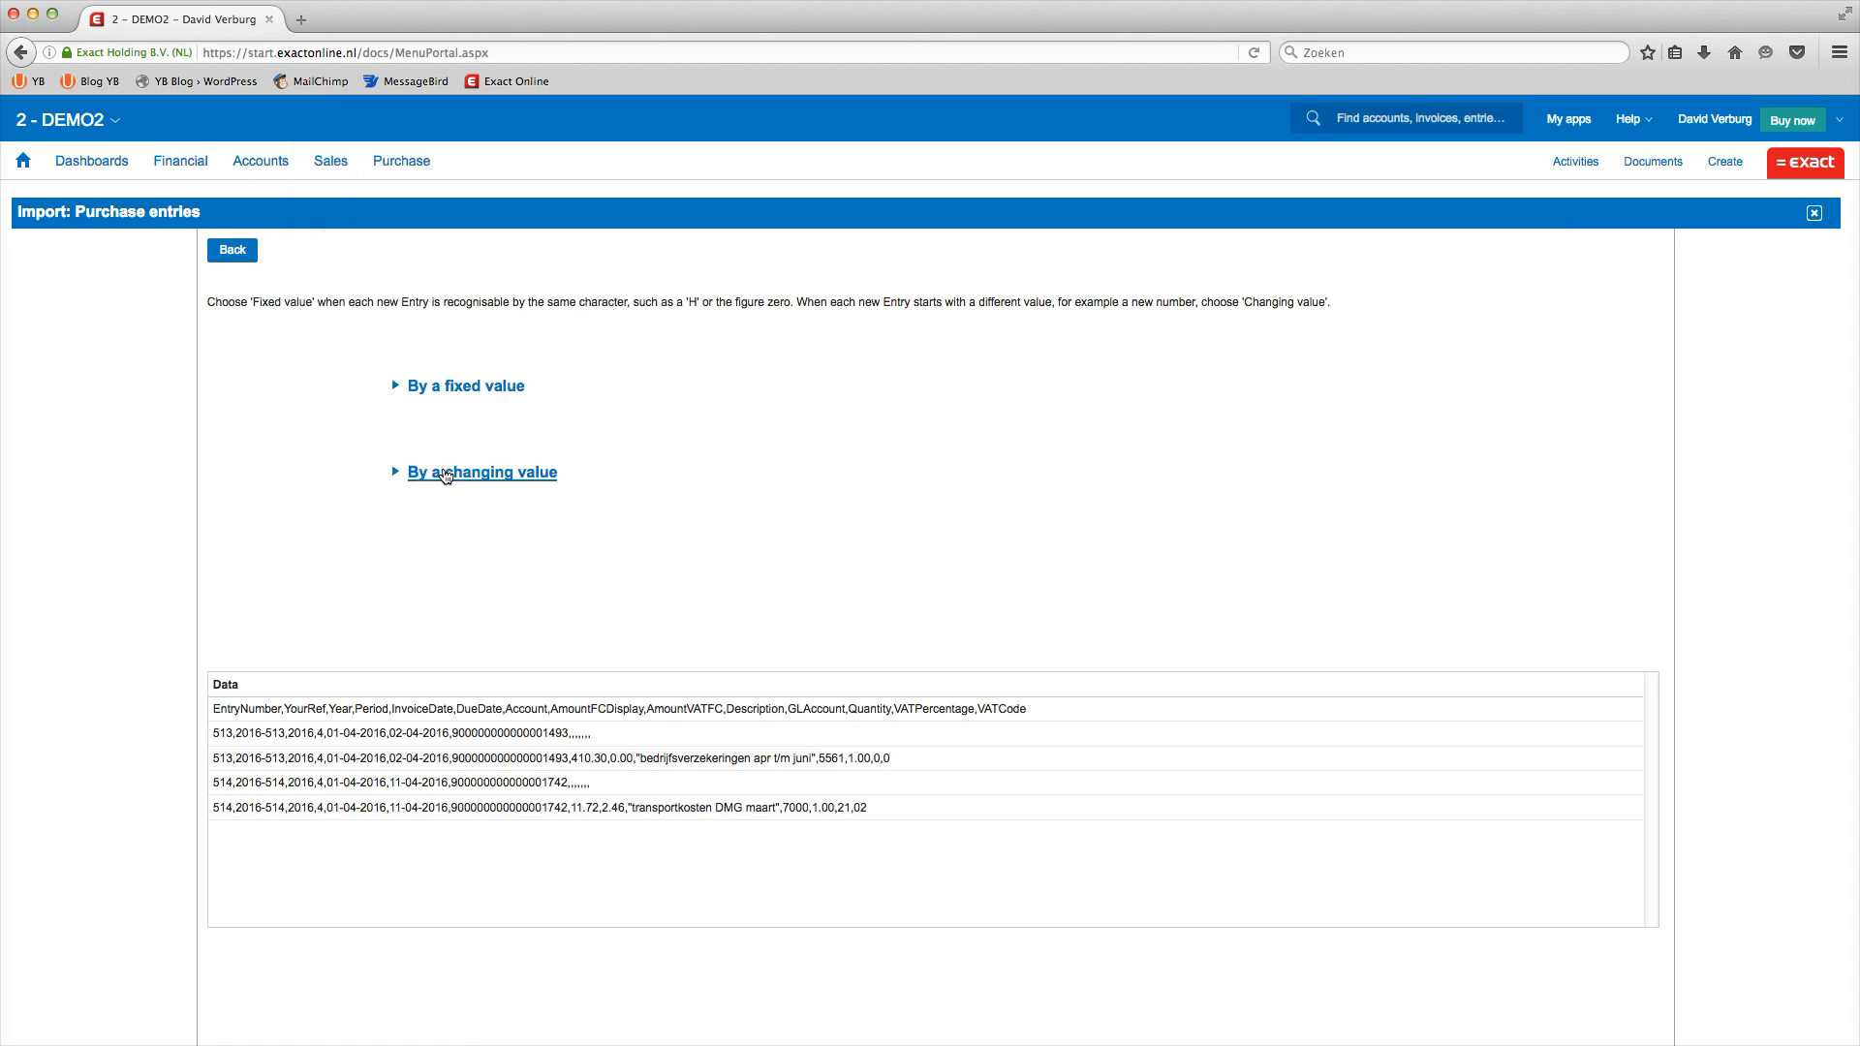
pyautogui.click(446, 474)
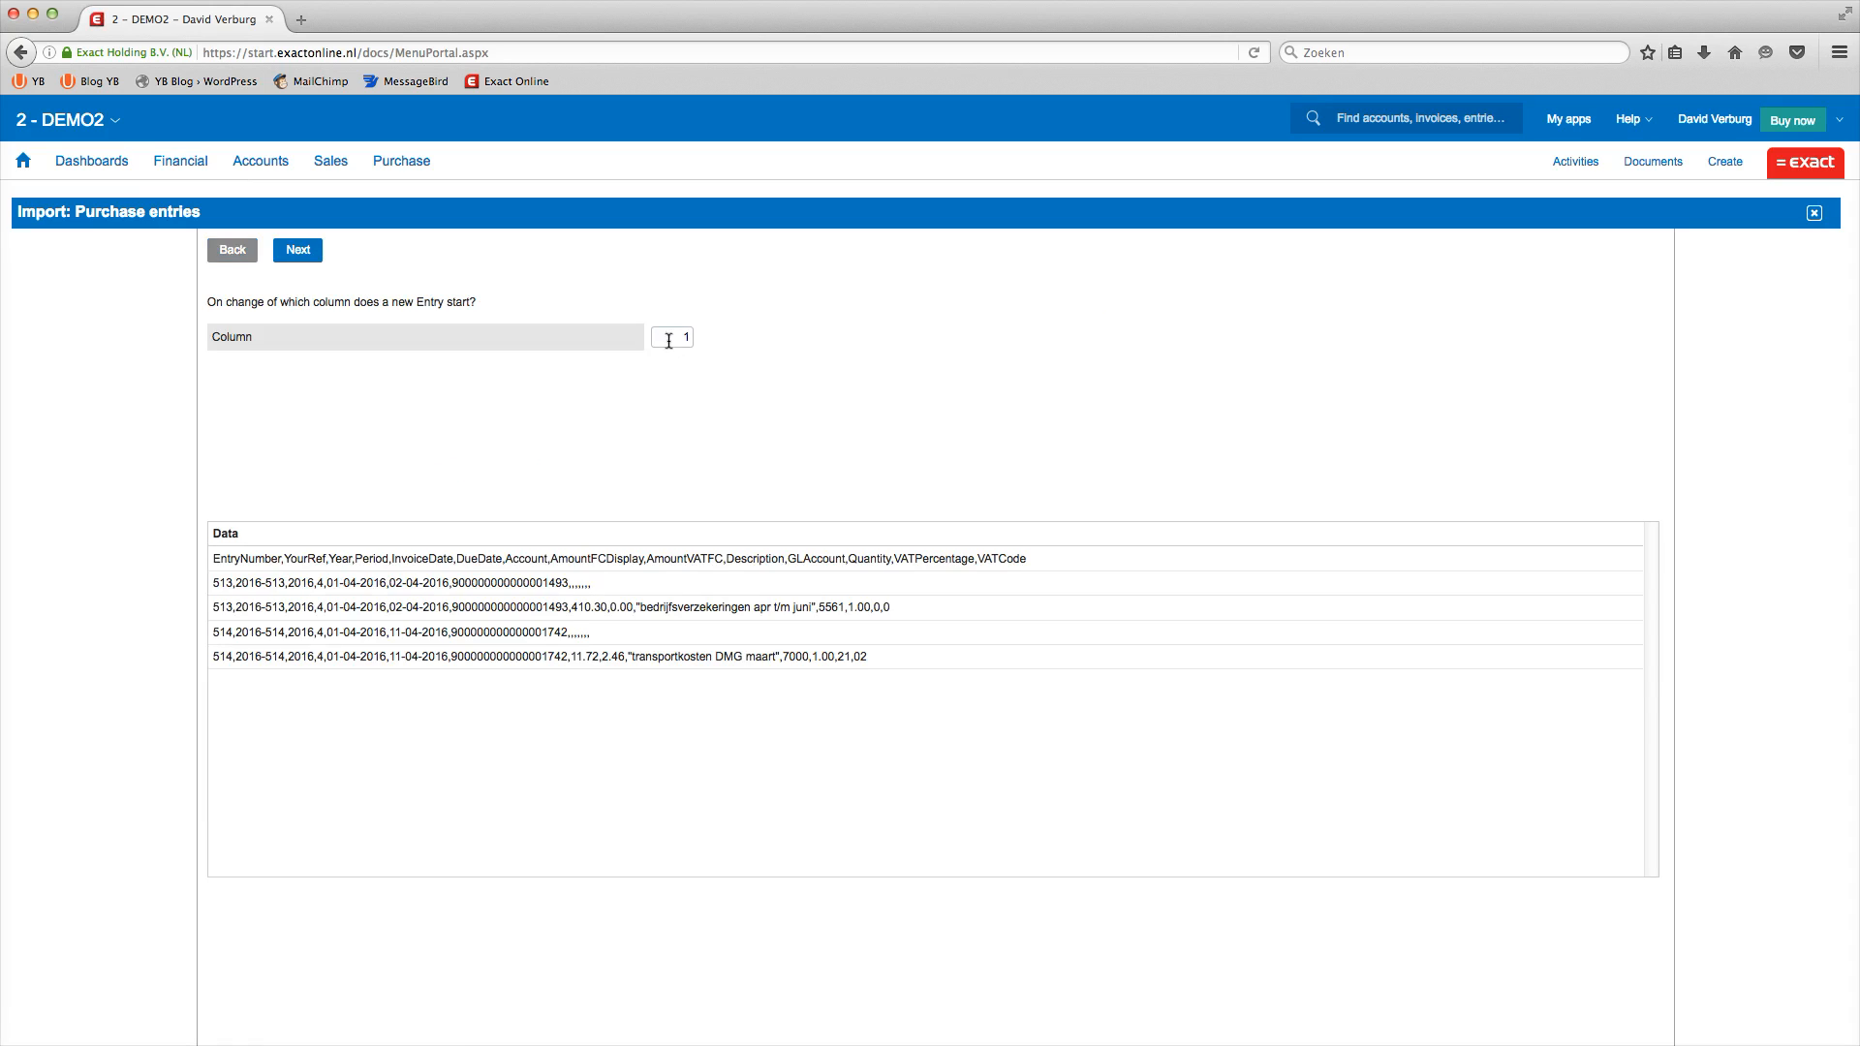
pyautogui.click(669, 341)
pyautogui.click(297, 250)
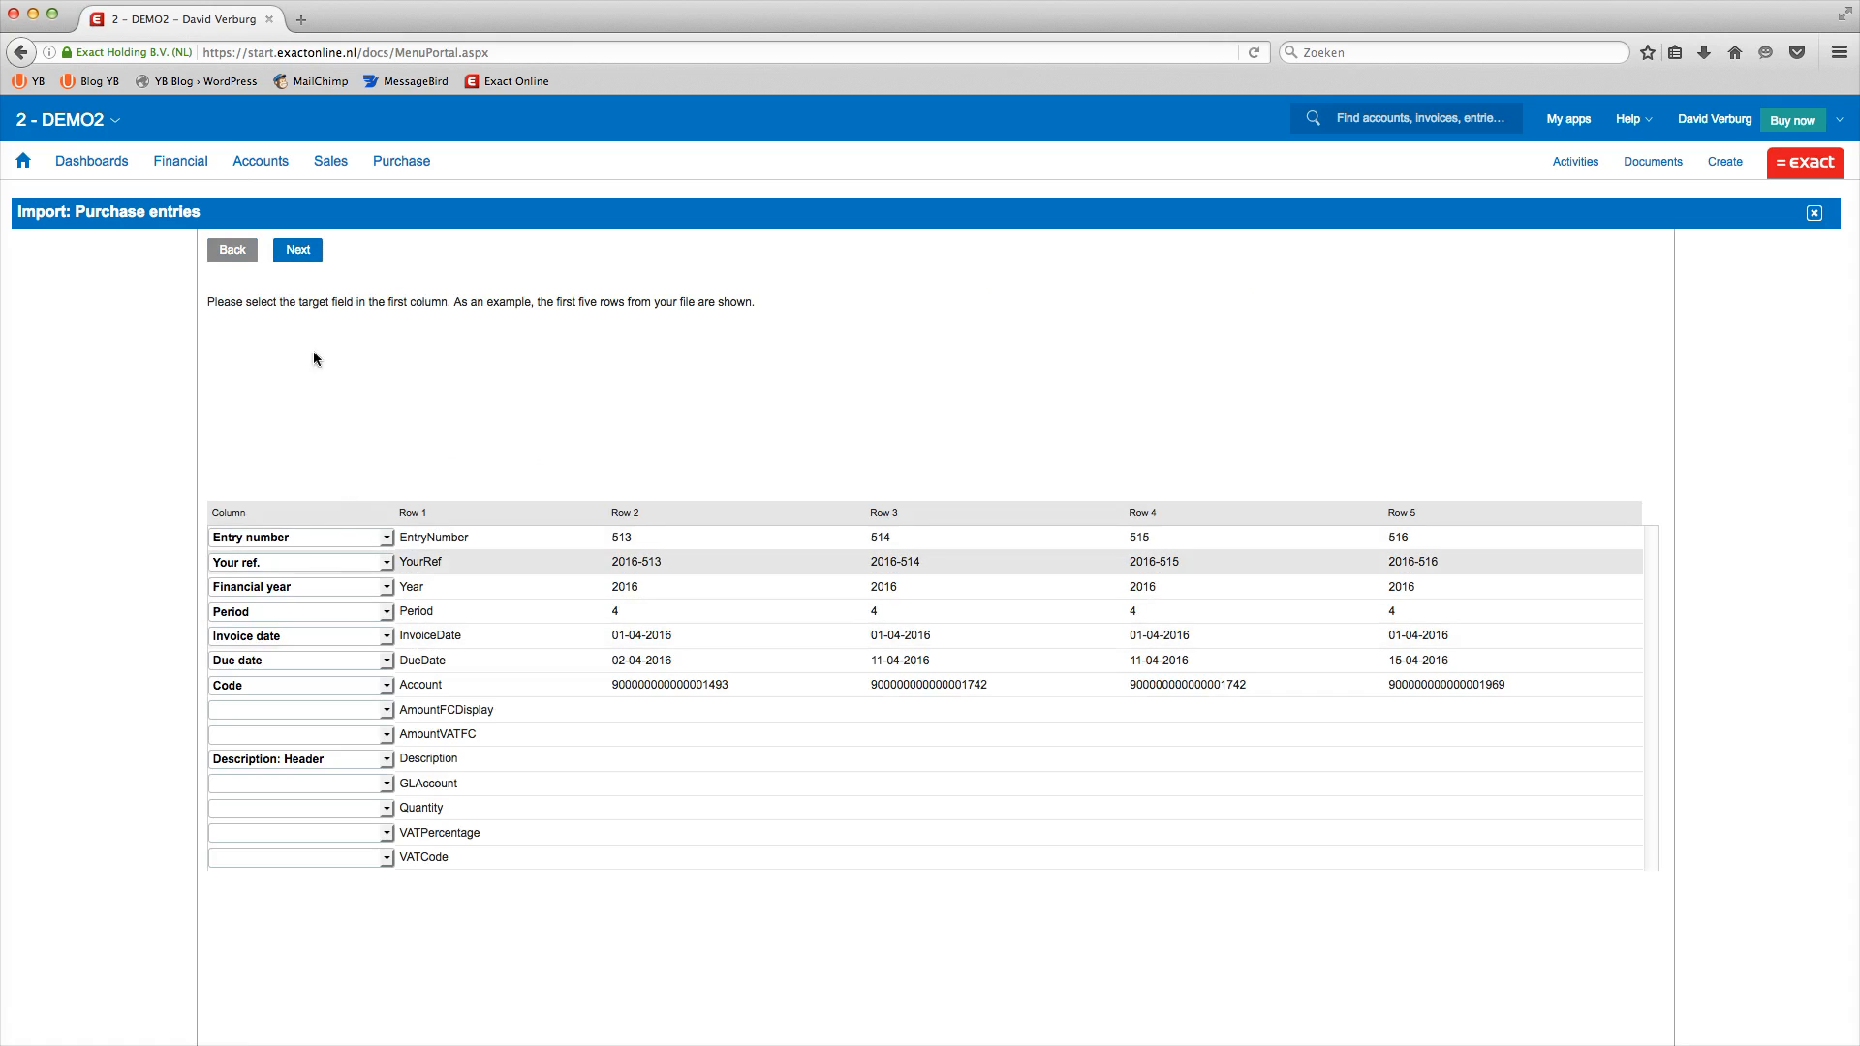
pyautogui.click(298, 251)
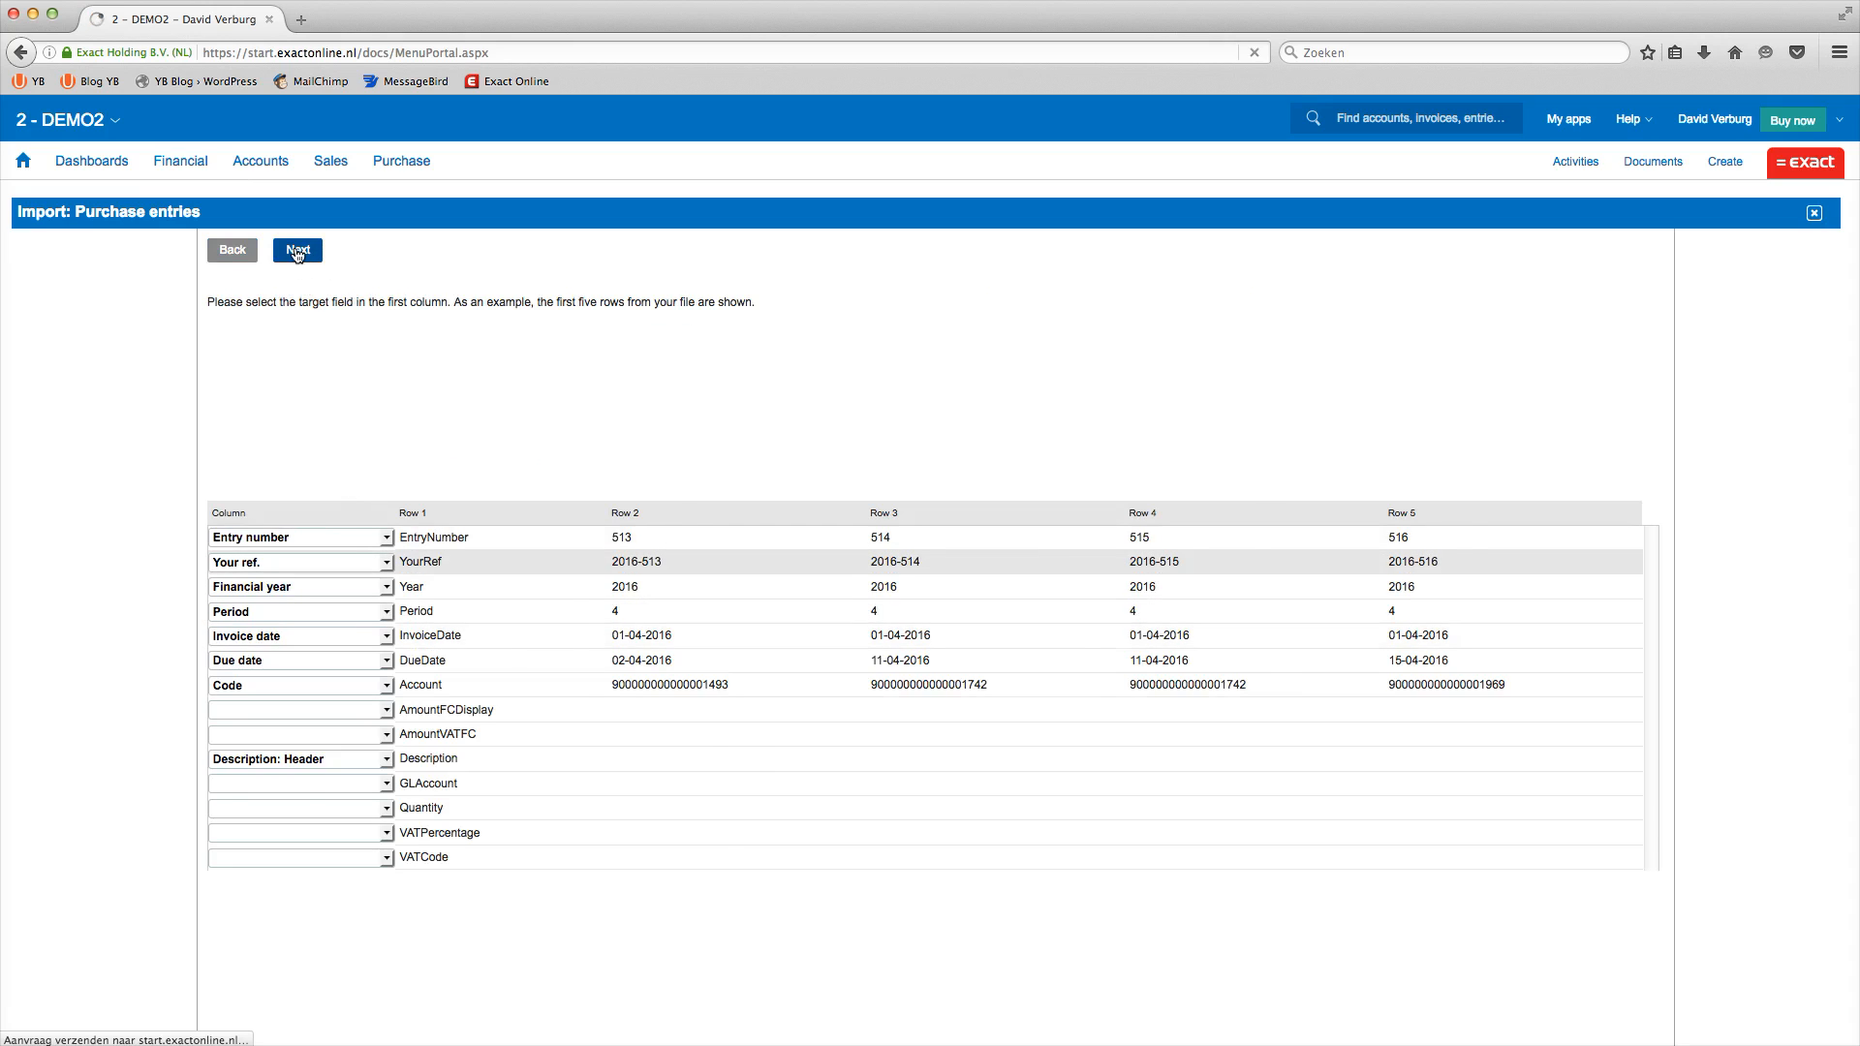
pyautogui.click(298, 251)
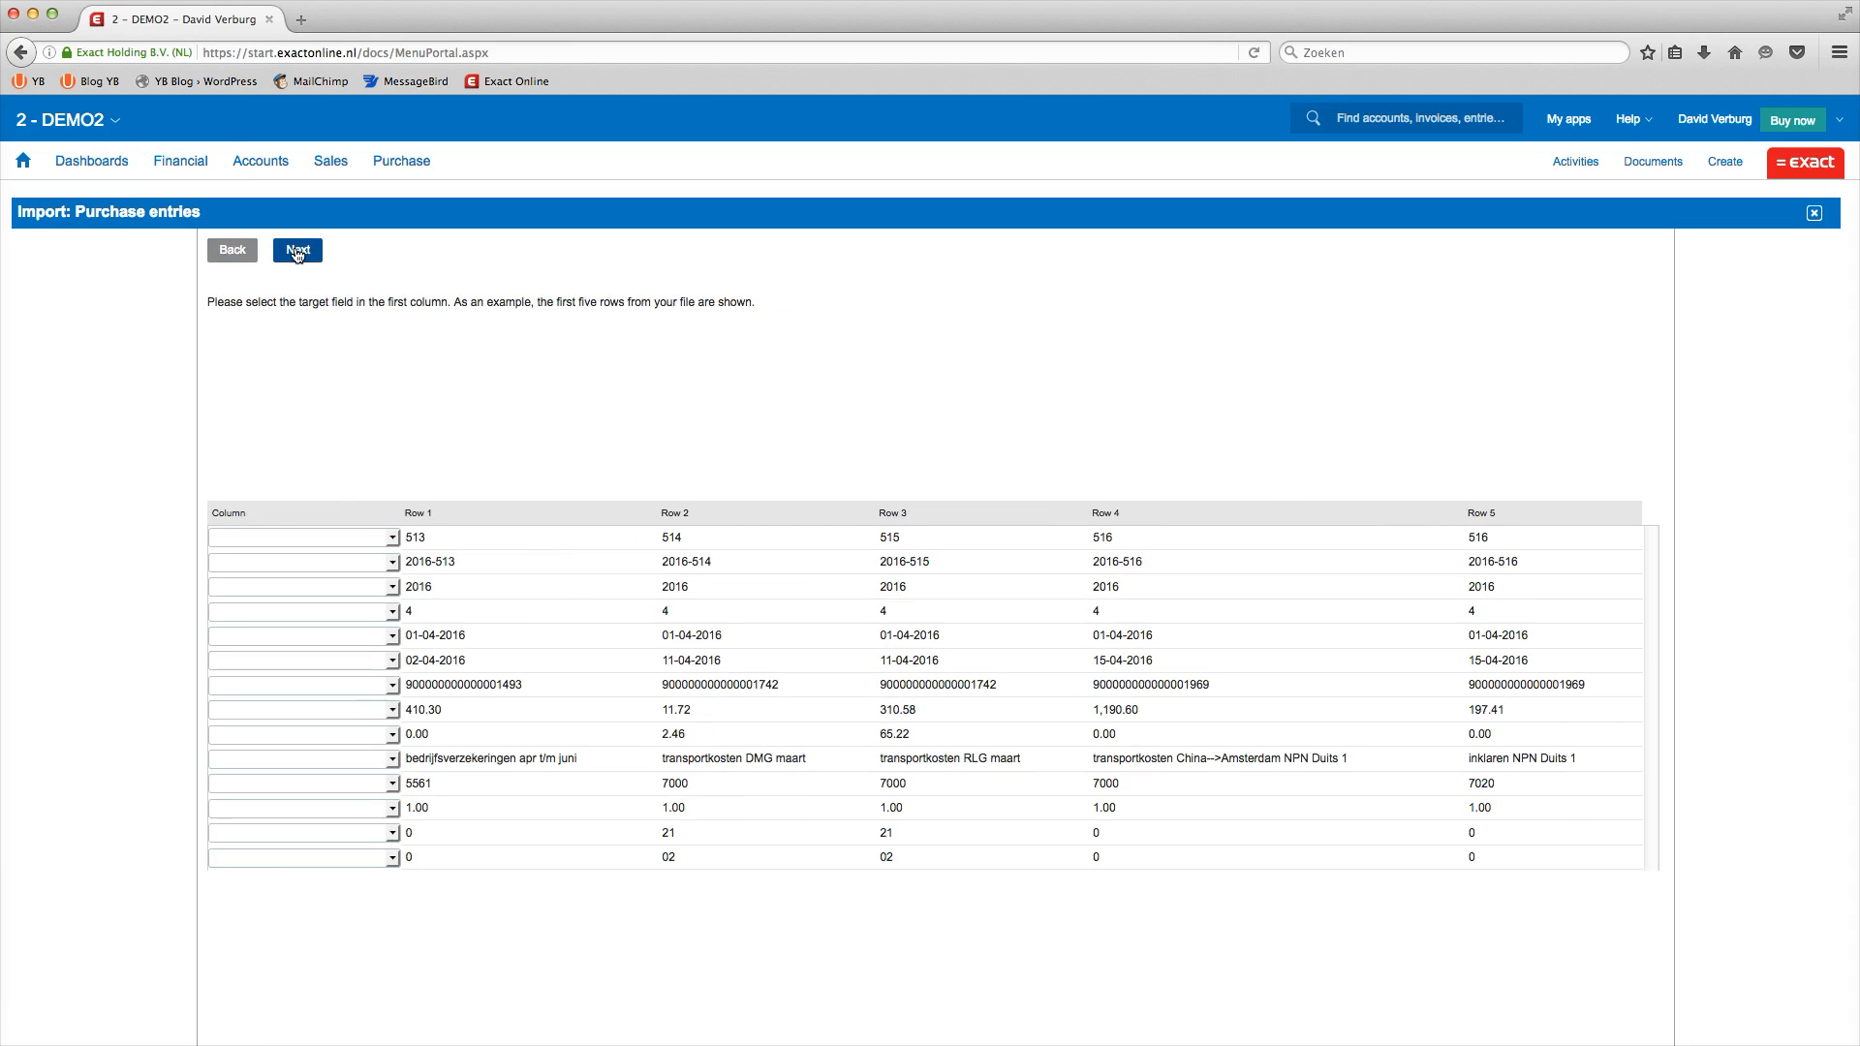
# Step: Map the purchase lines' AmountFCDisplay column to Amount, AmountVATFC to VAT amount, and the description text to Description
pyautogui.click(324, 712)
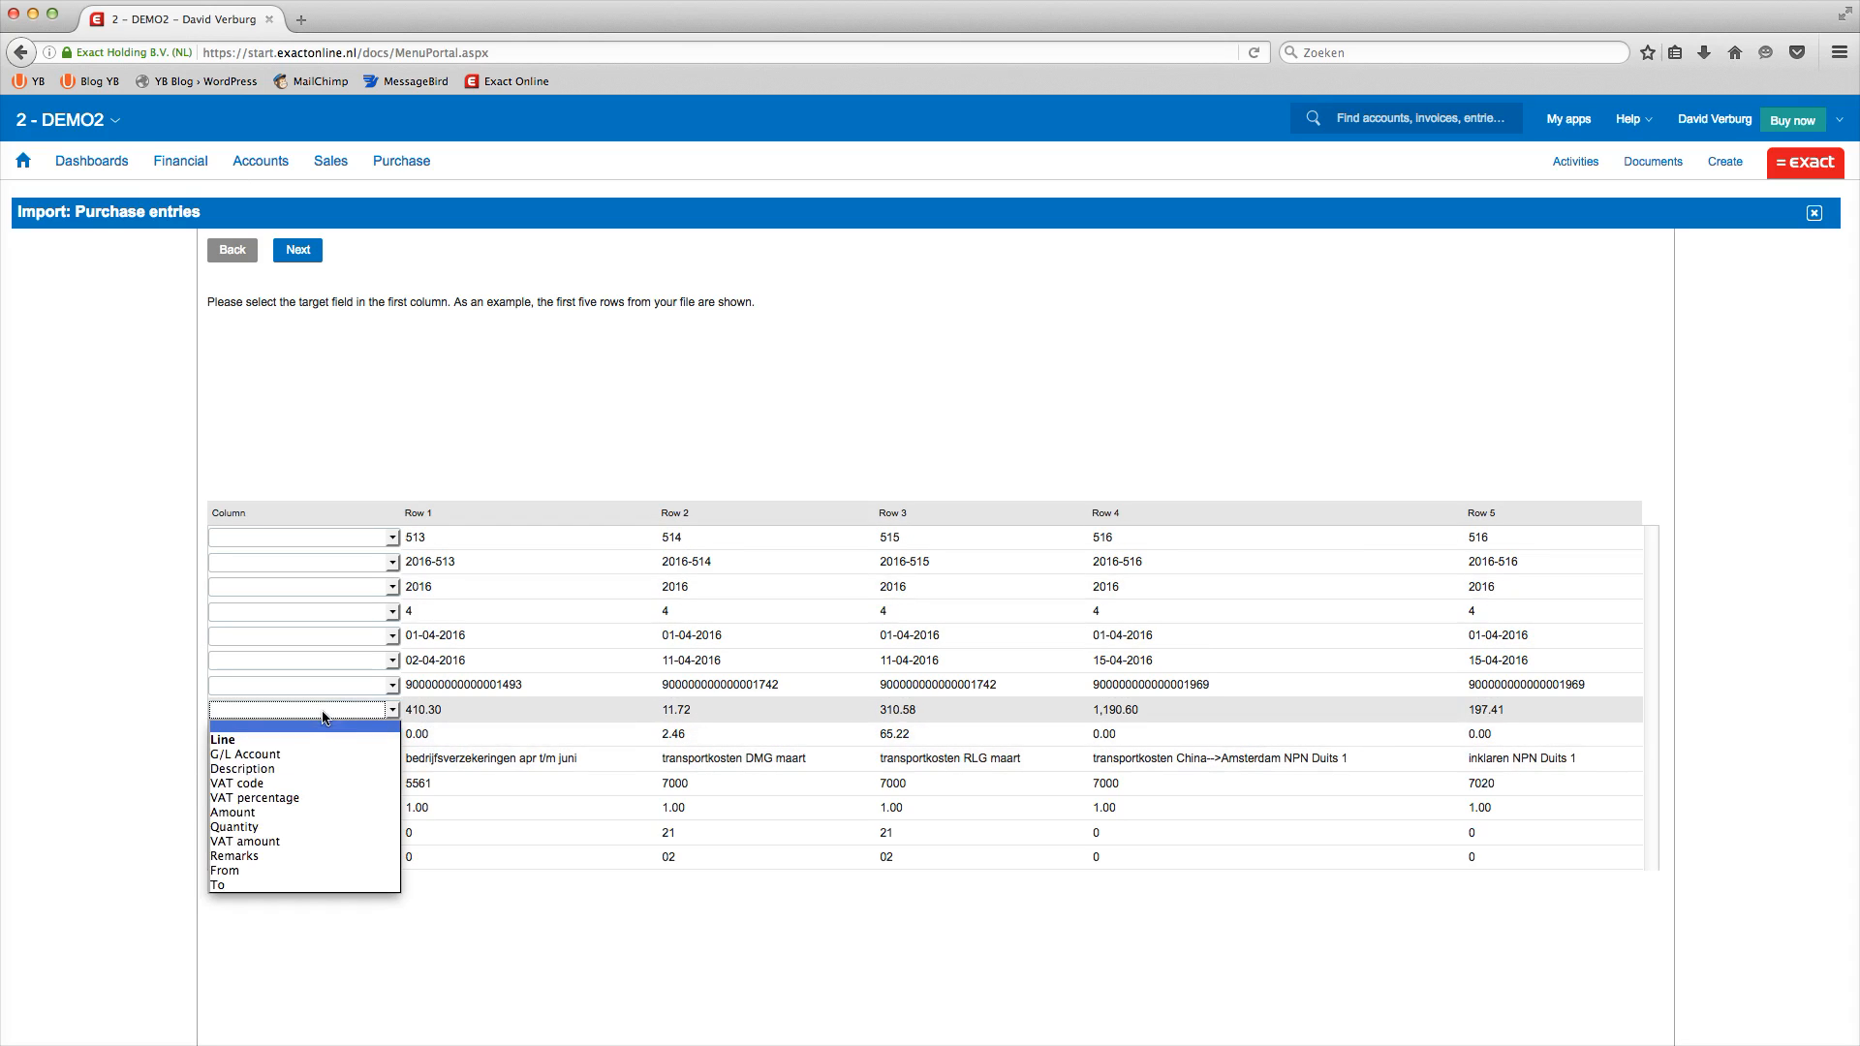
pyautogui.click(263, 814)
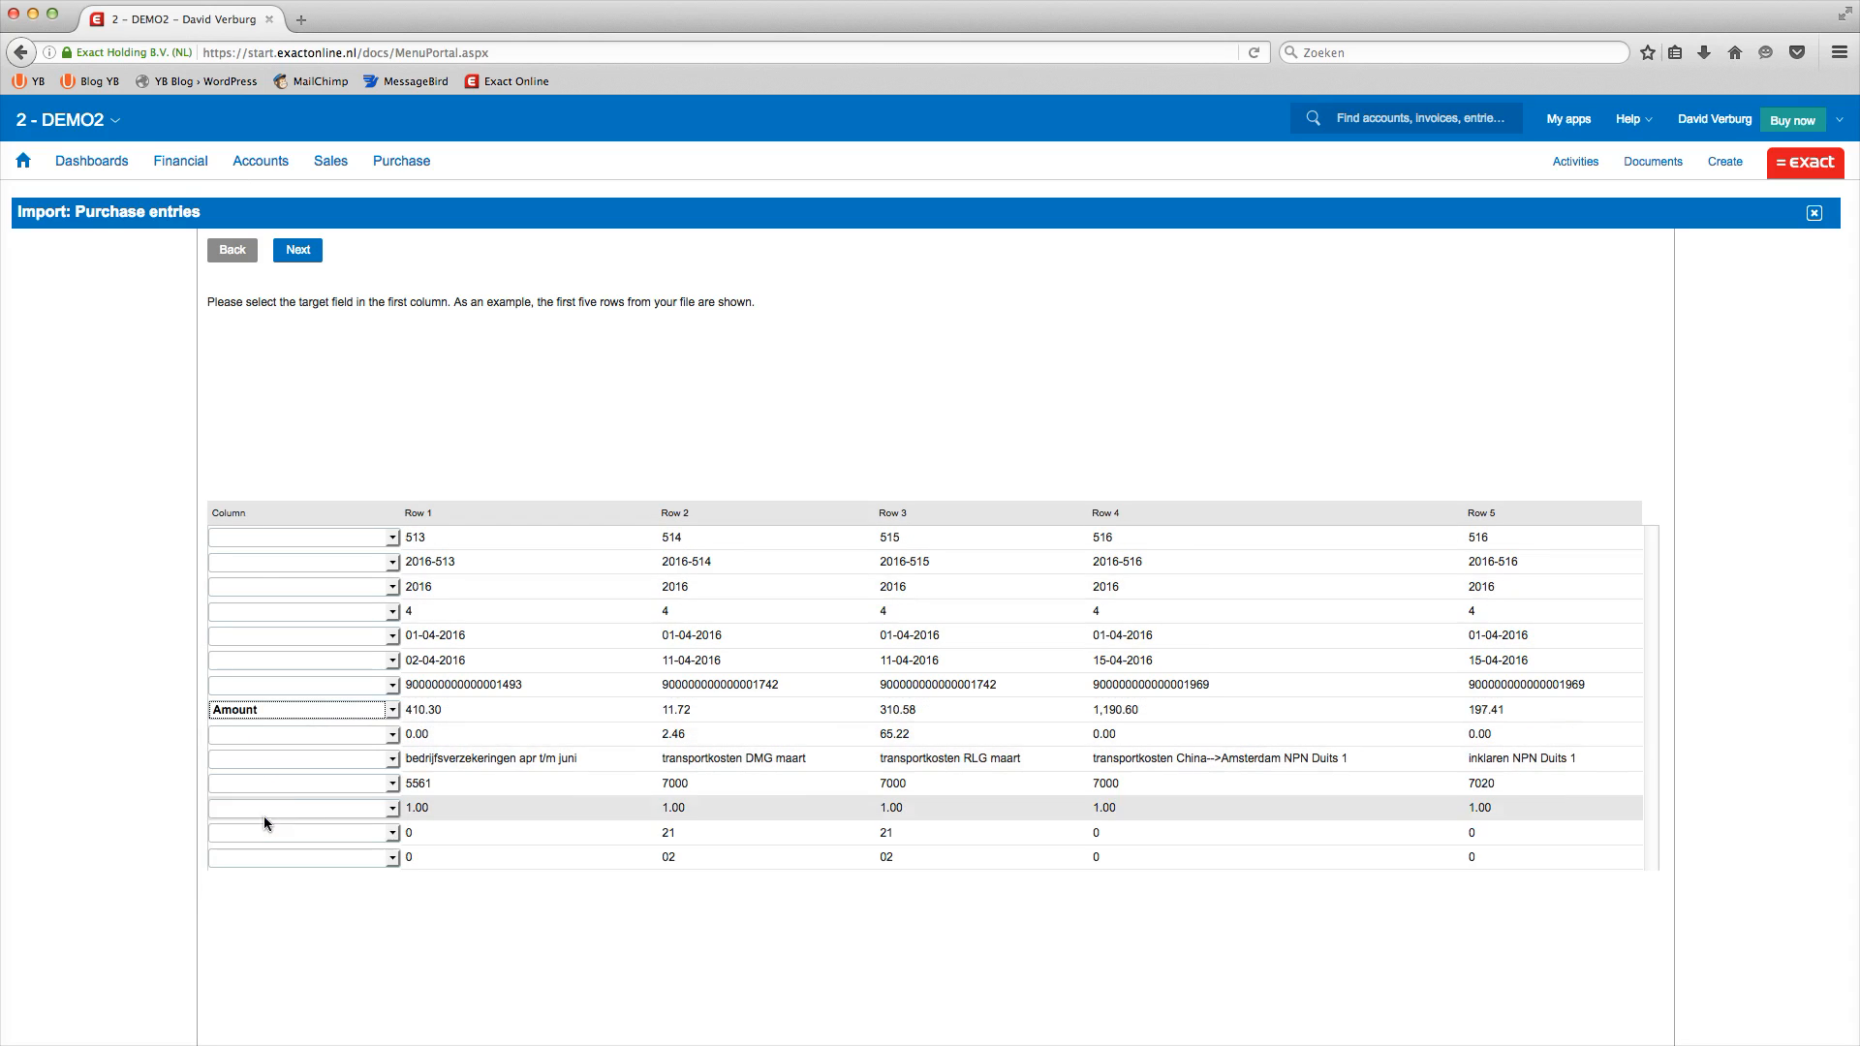
pyautogui.click(288, 734)
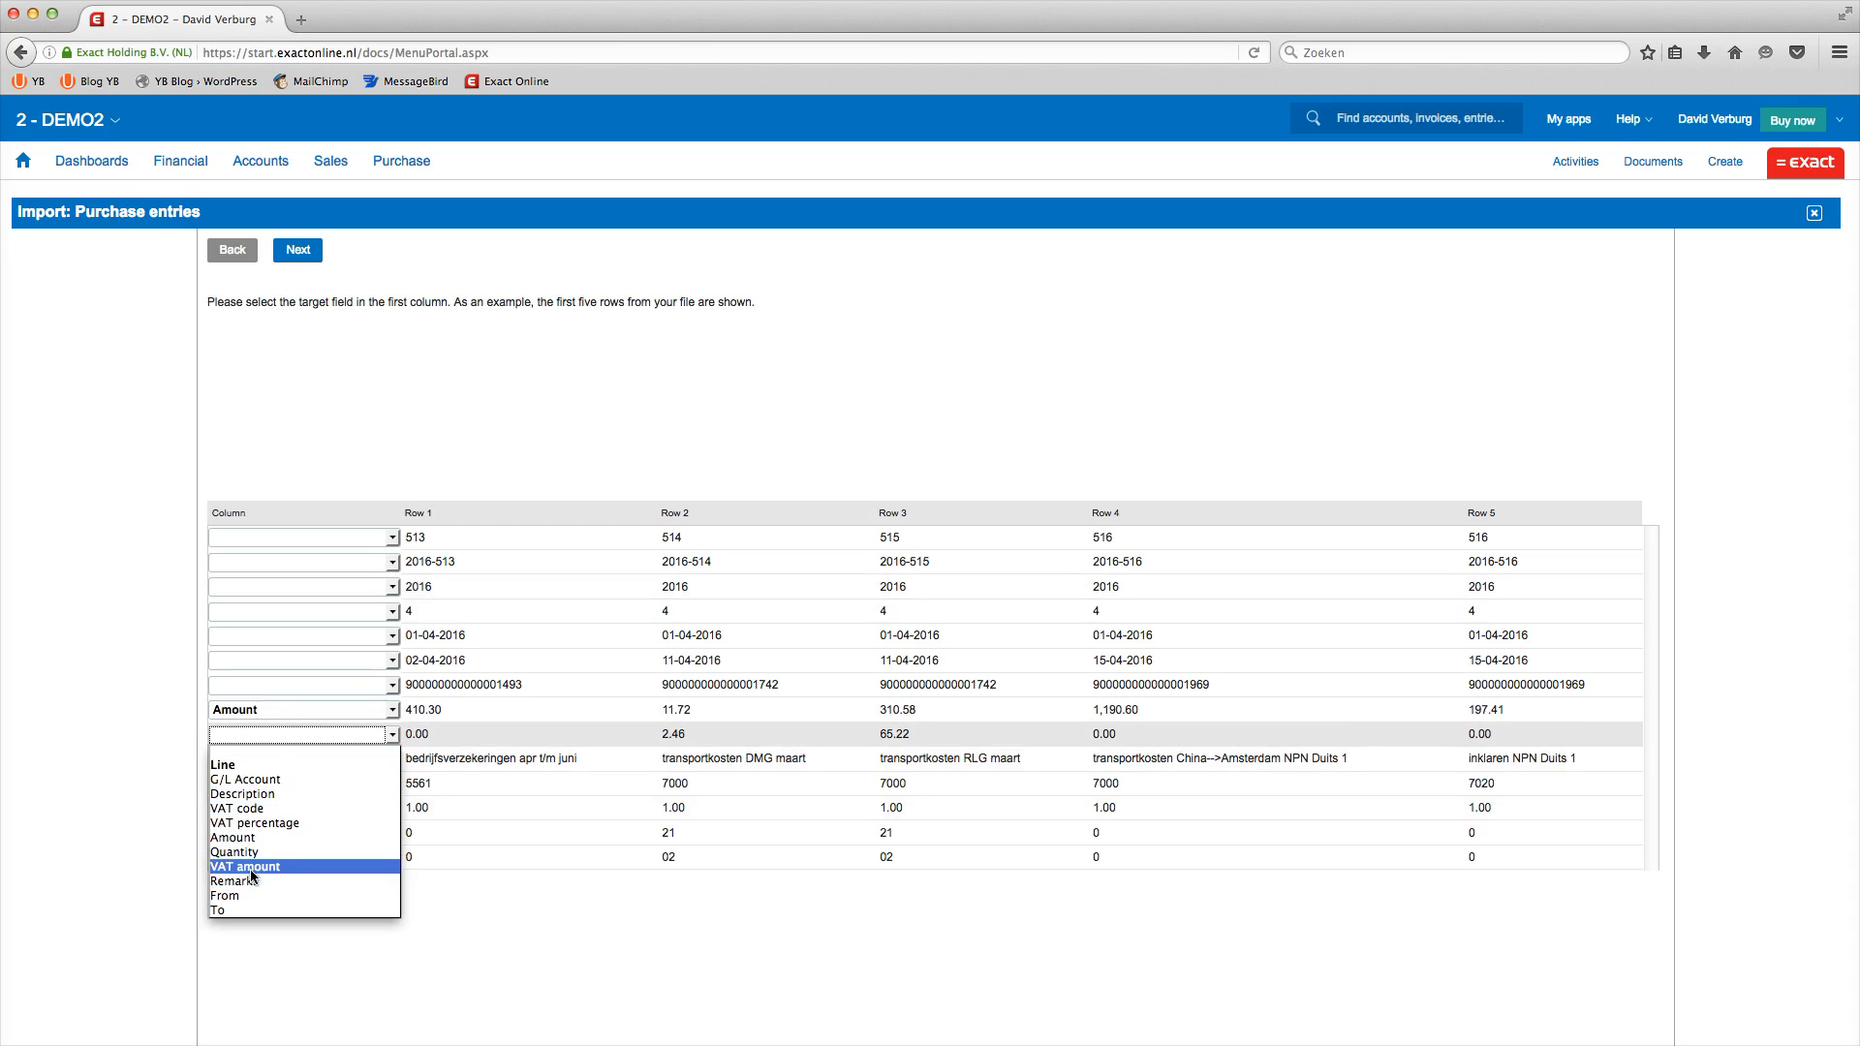
pyautogui.click(260, 867)
pyautogui.click(295, 760)
pyautogui.click(276, 817)
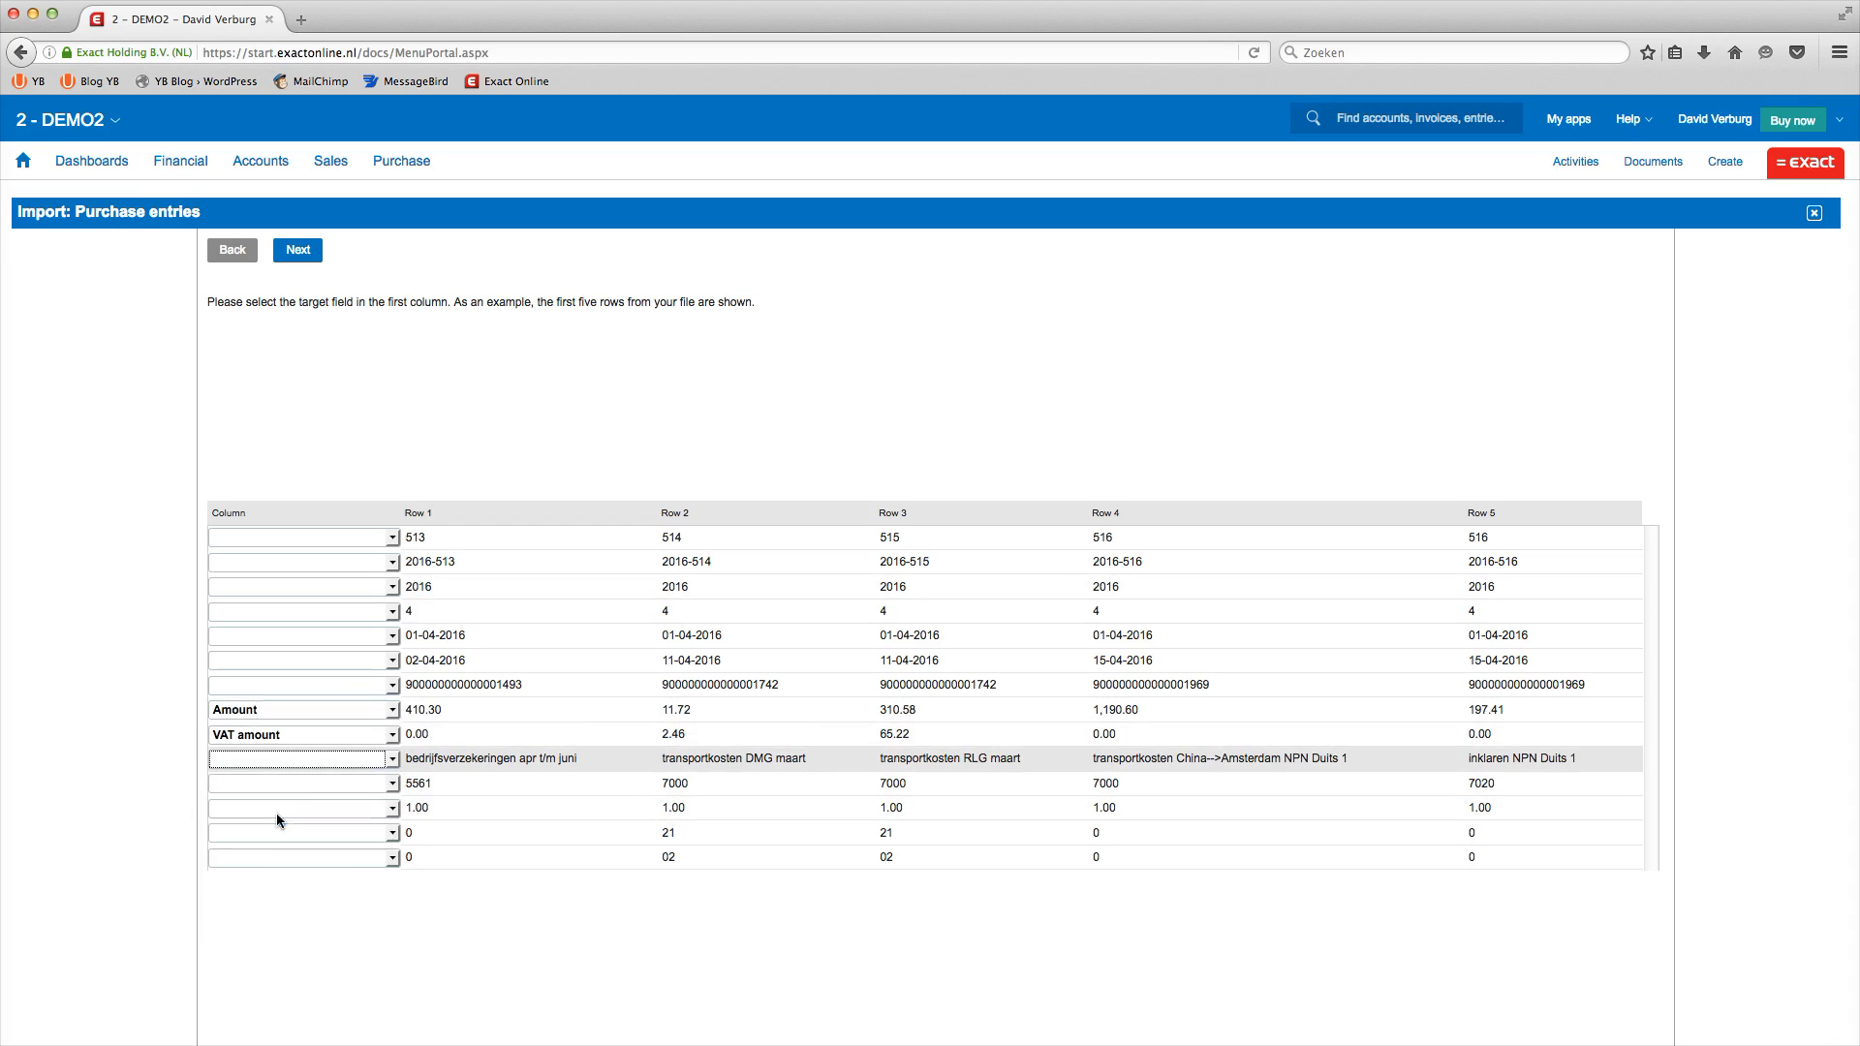
# Step: Map the remaining purchase line columns to G/L Account, Quantity, VAT percentage and VAT code
pyautogui.click(323, 783)
pyautogui.click(305, 829)
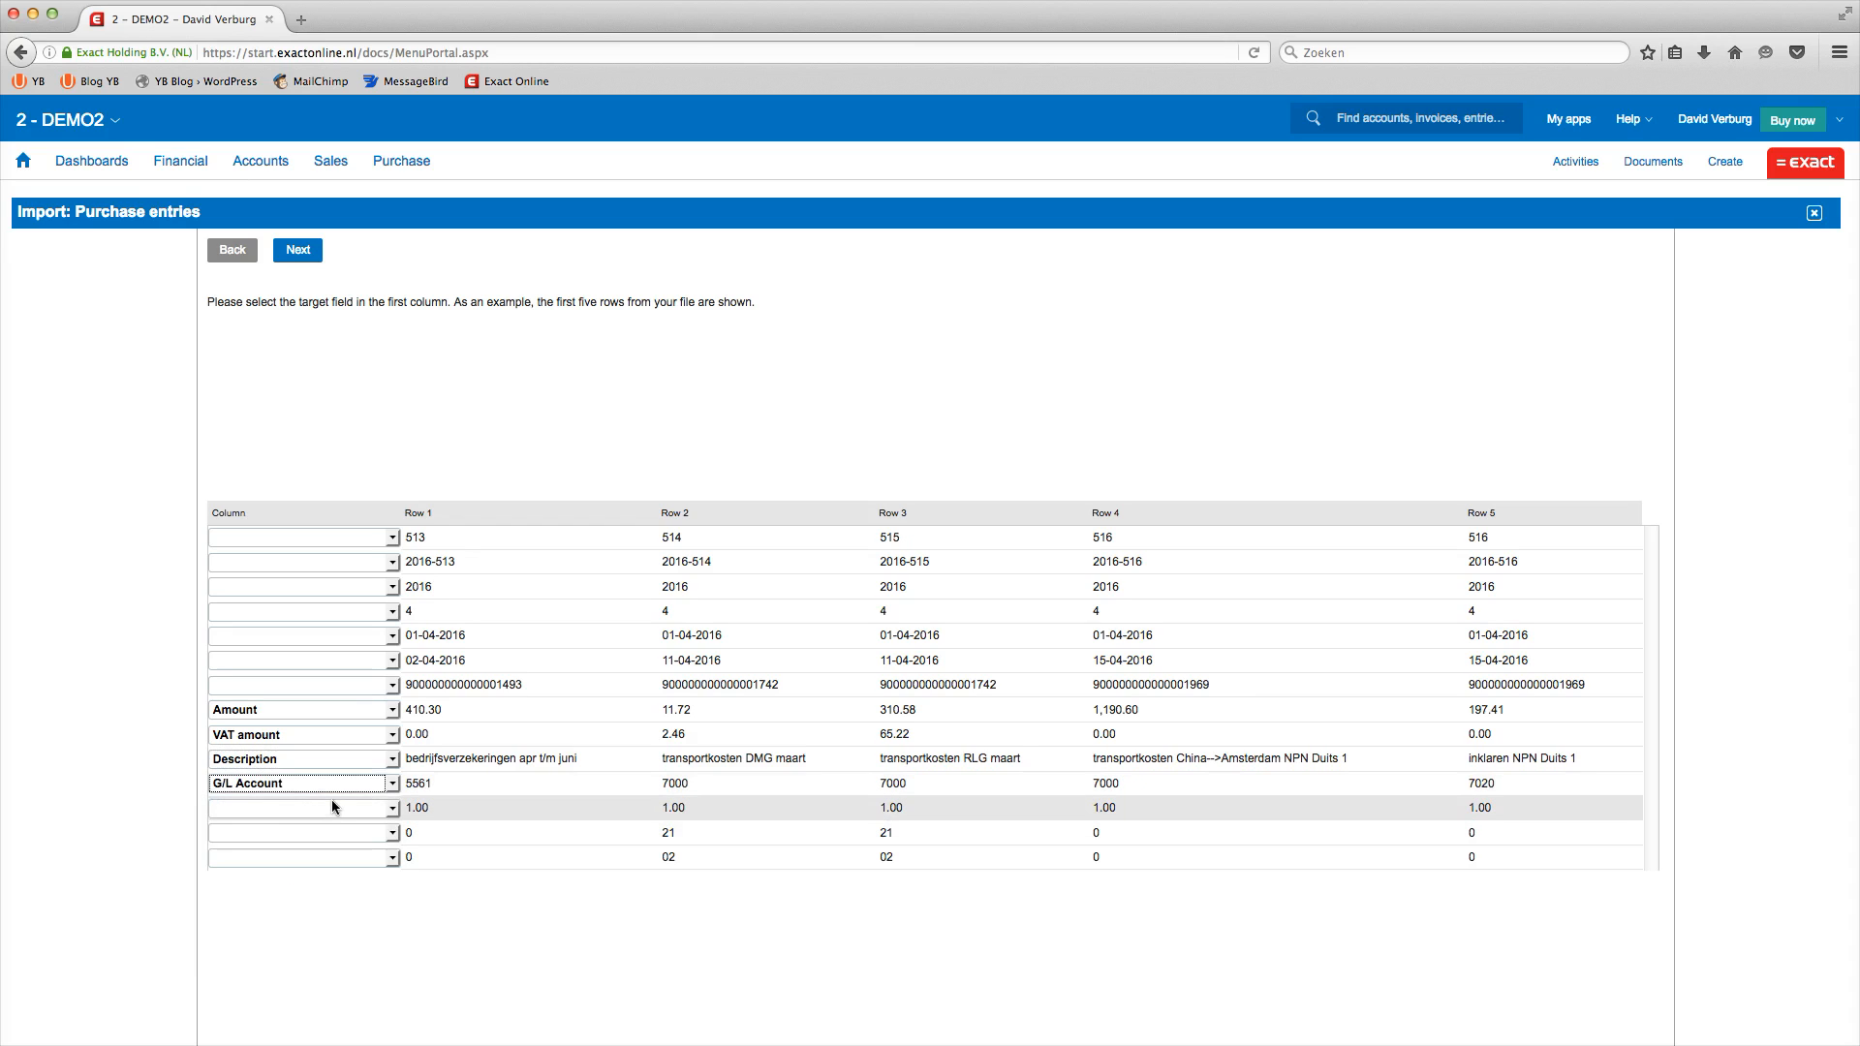
pyautogui.click(332, 808)
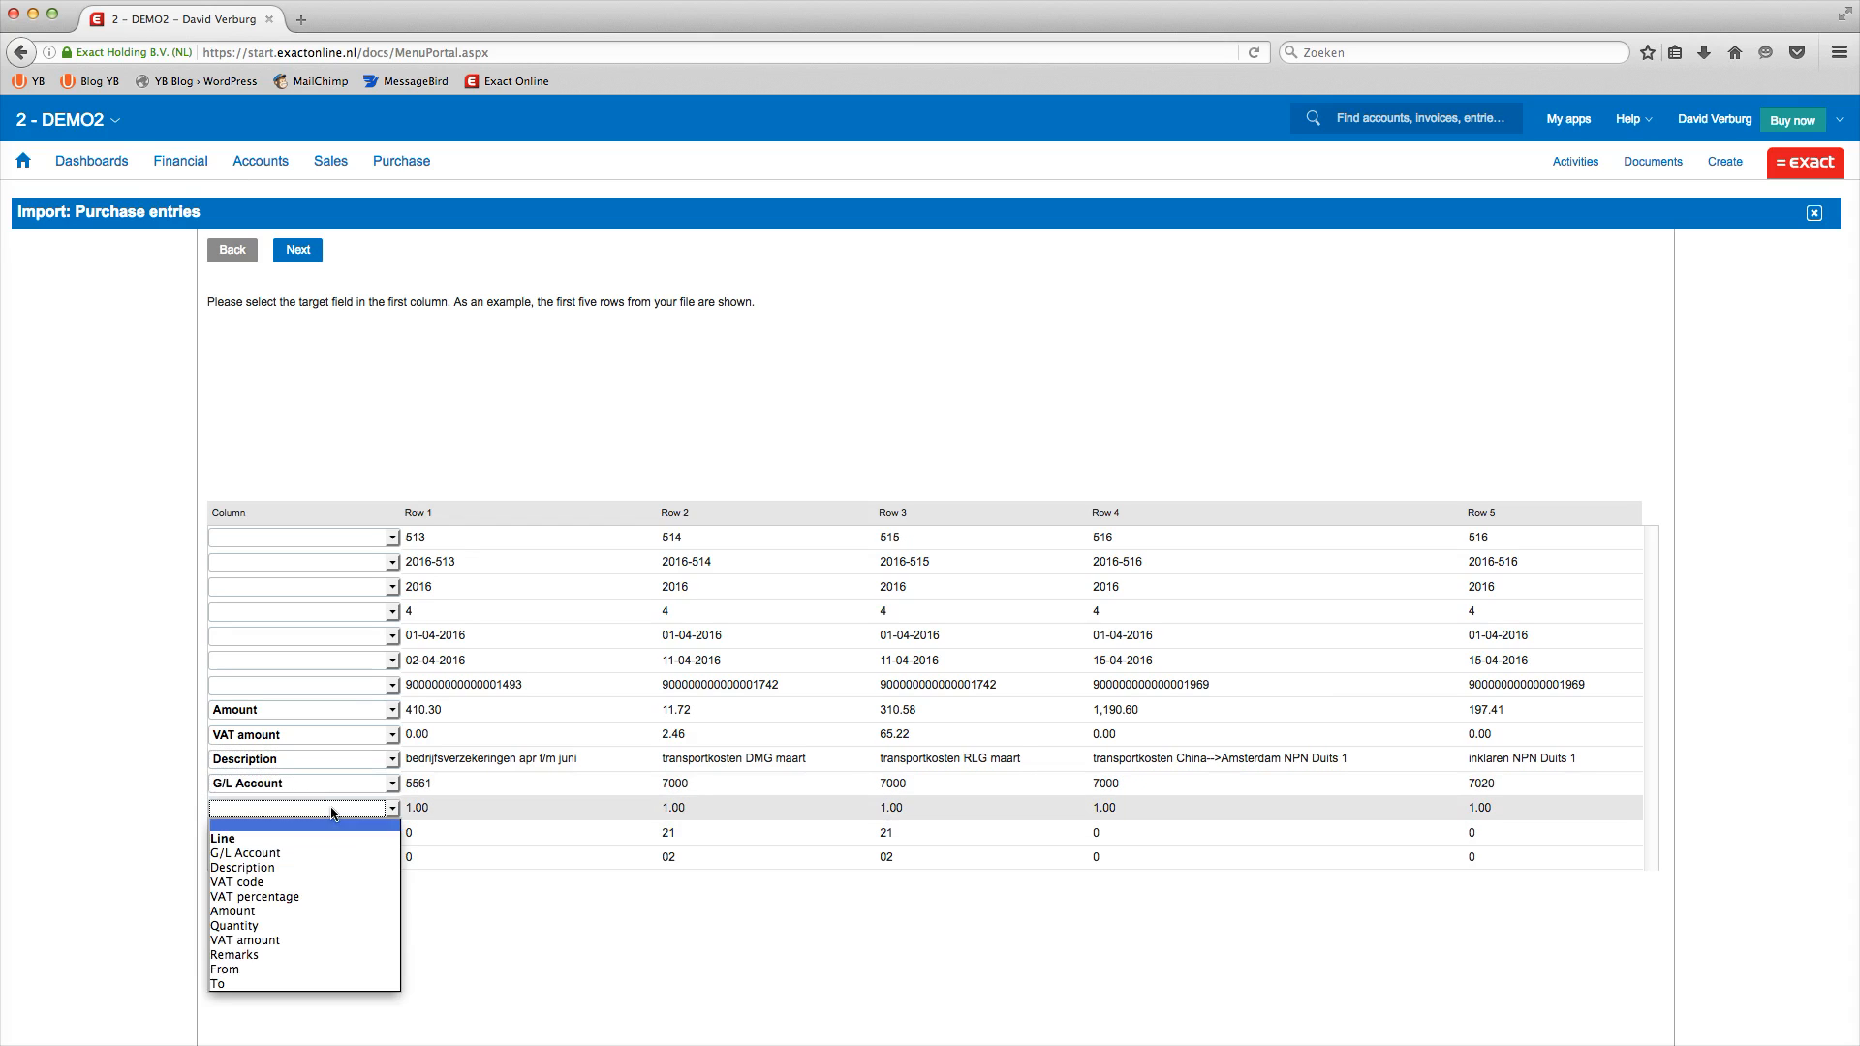
pyautogui.click(283, 924)
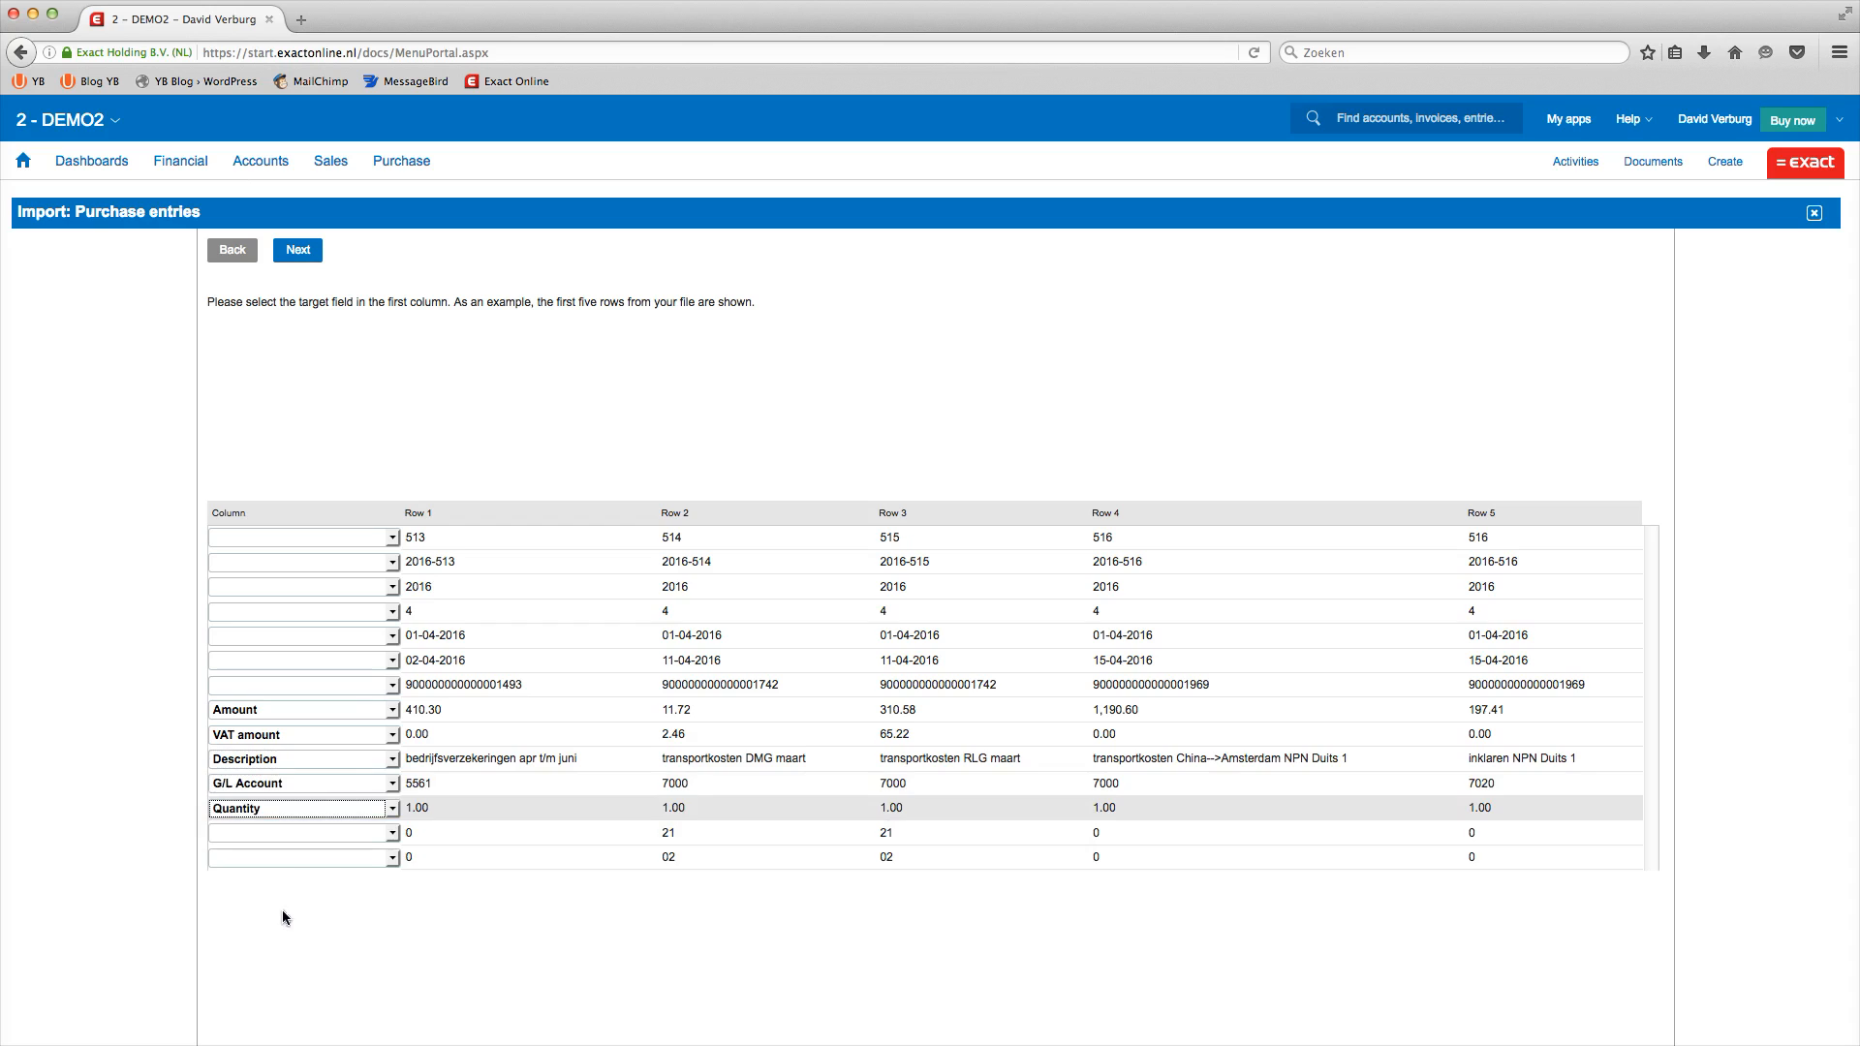
pyautogui.click(282, 835)
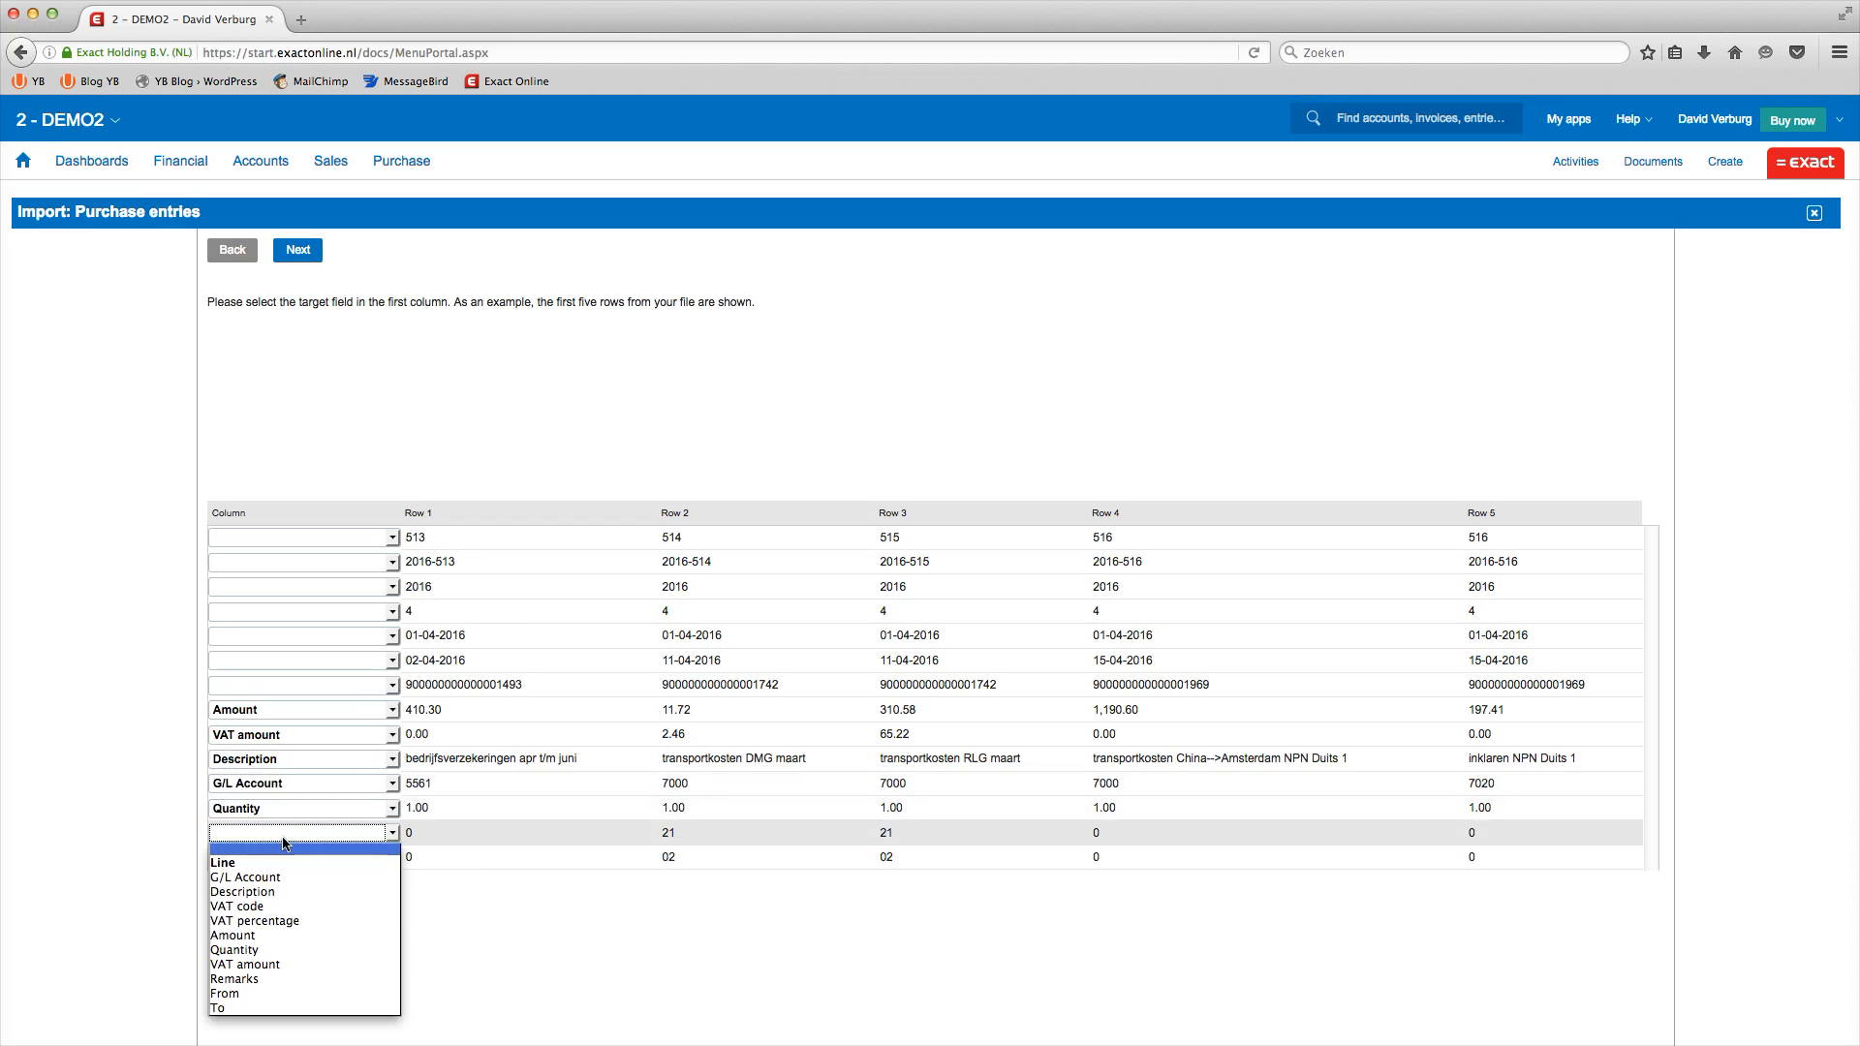
pyautogui.click(273, 923)
pyautogui.click(278, 856)
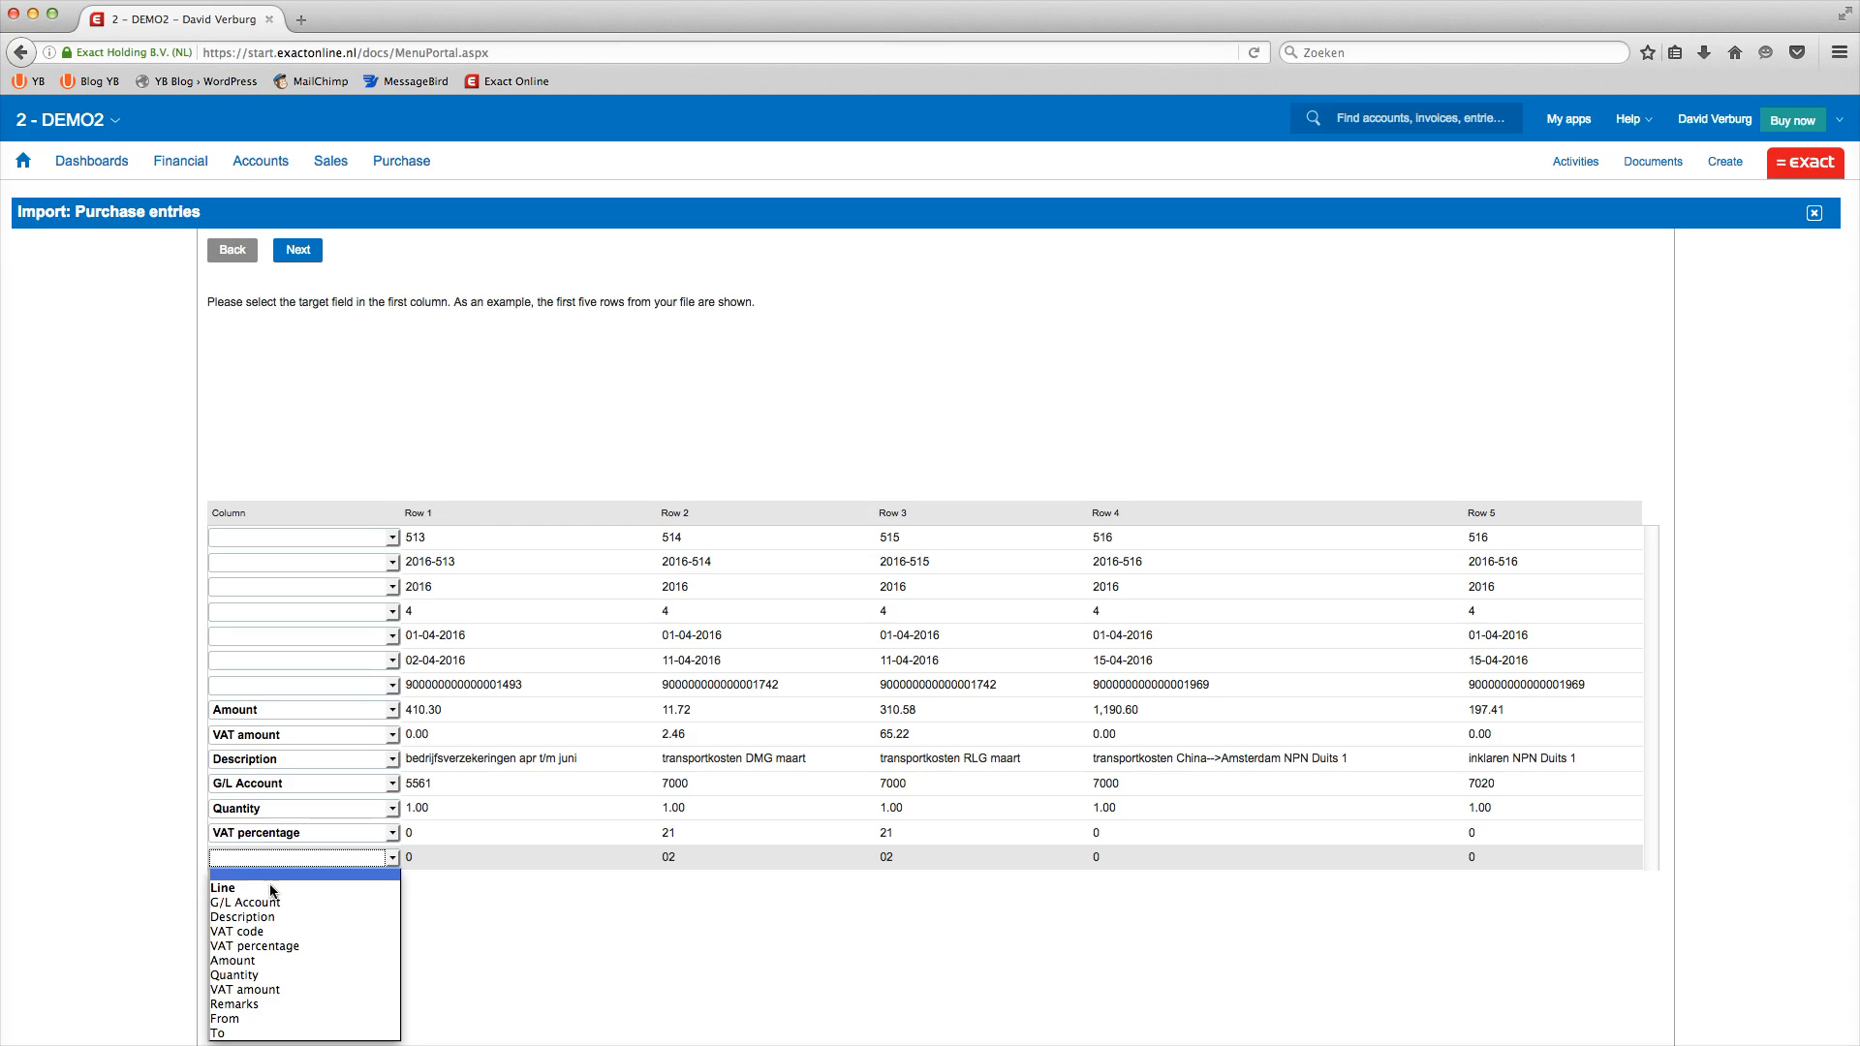
pyautogui.click(254, 933)
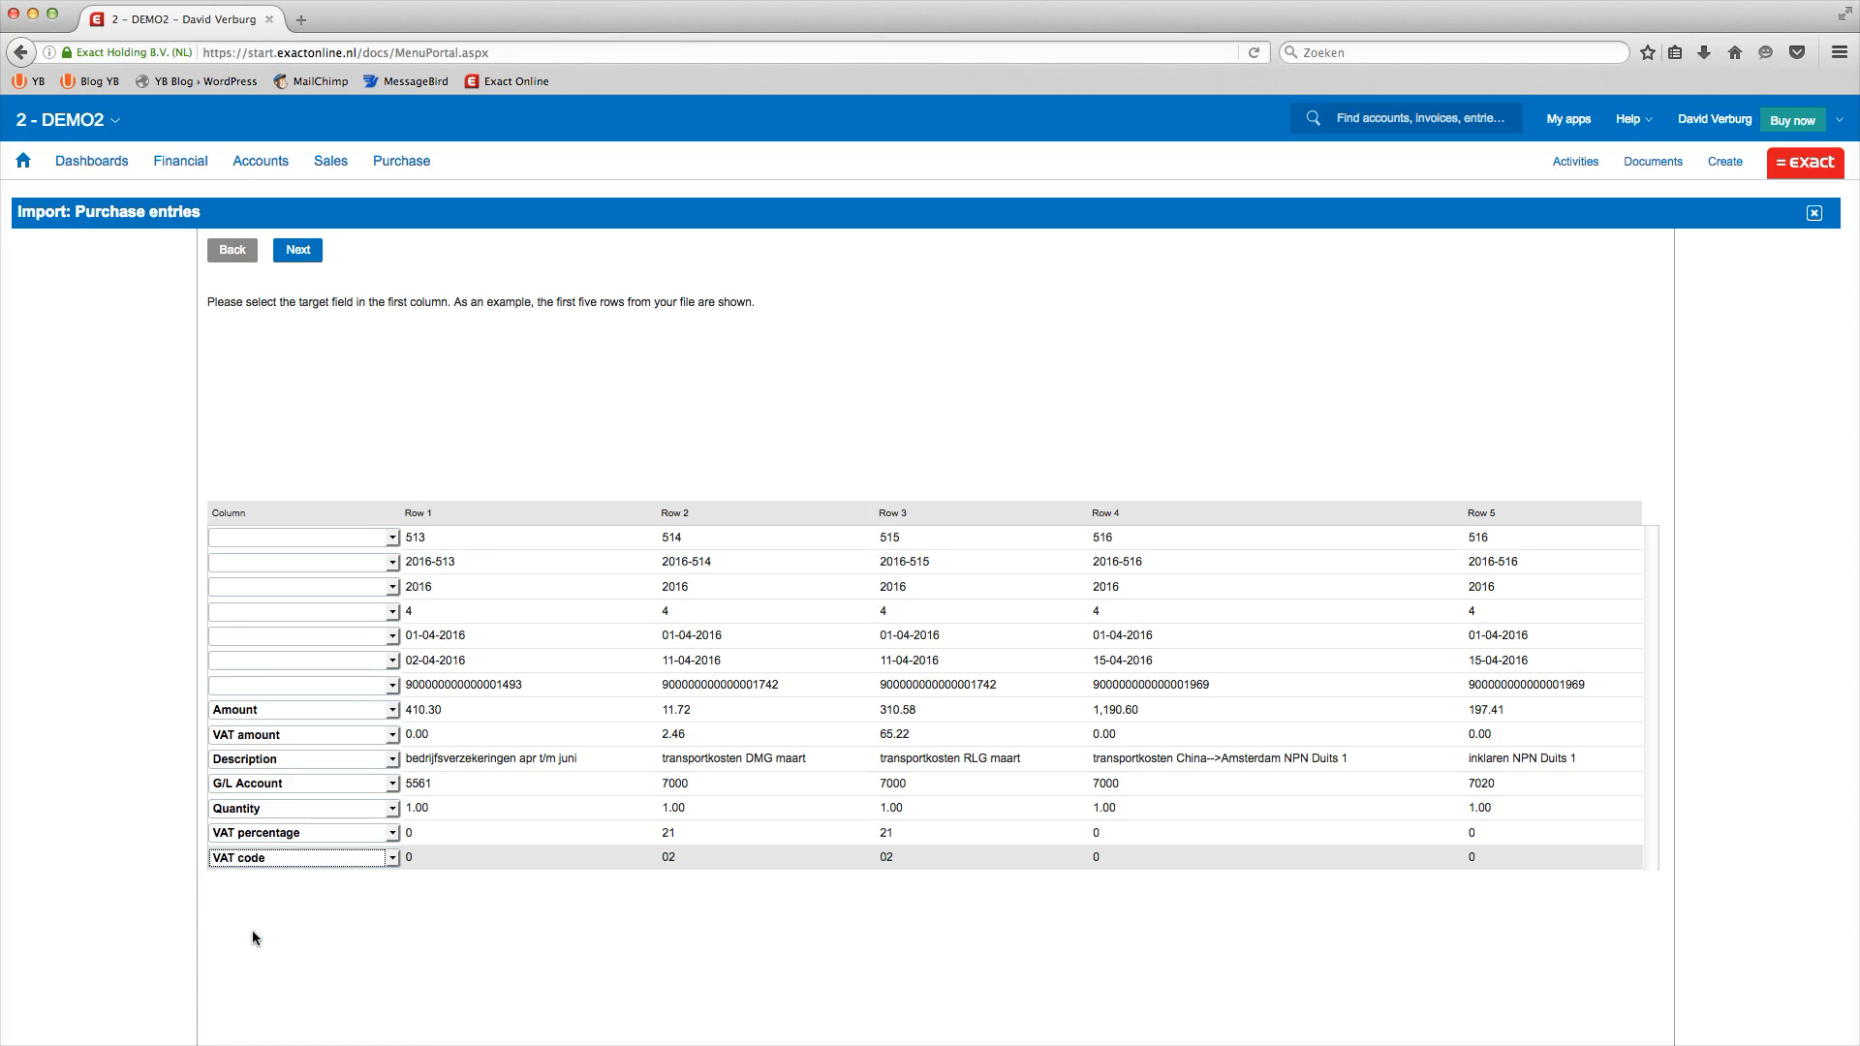
# Step: Keep the 1,000.00 number formats and choose the default journal for the purchase entries, leaving Financial year and Period empty
pyautogui.click(299, 254)
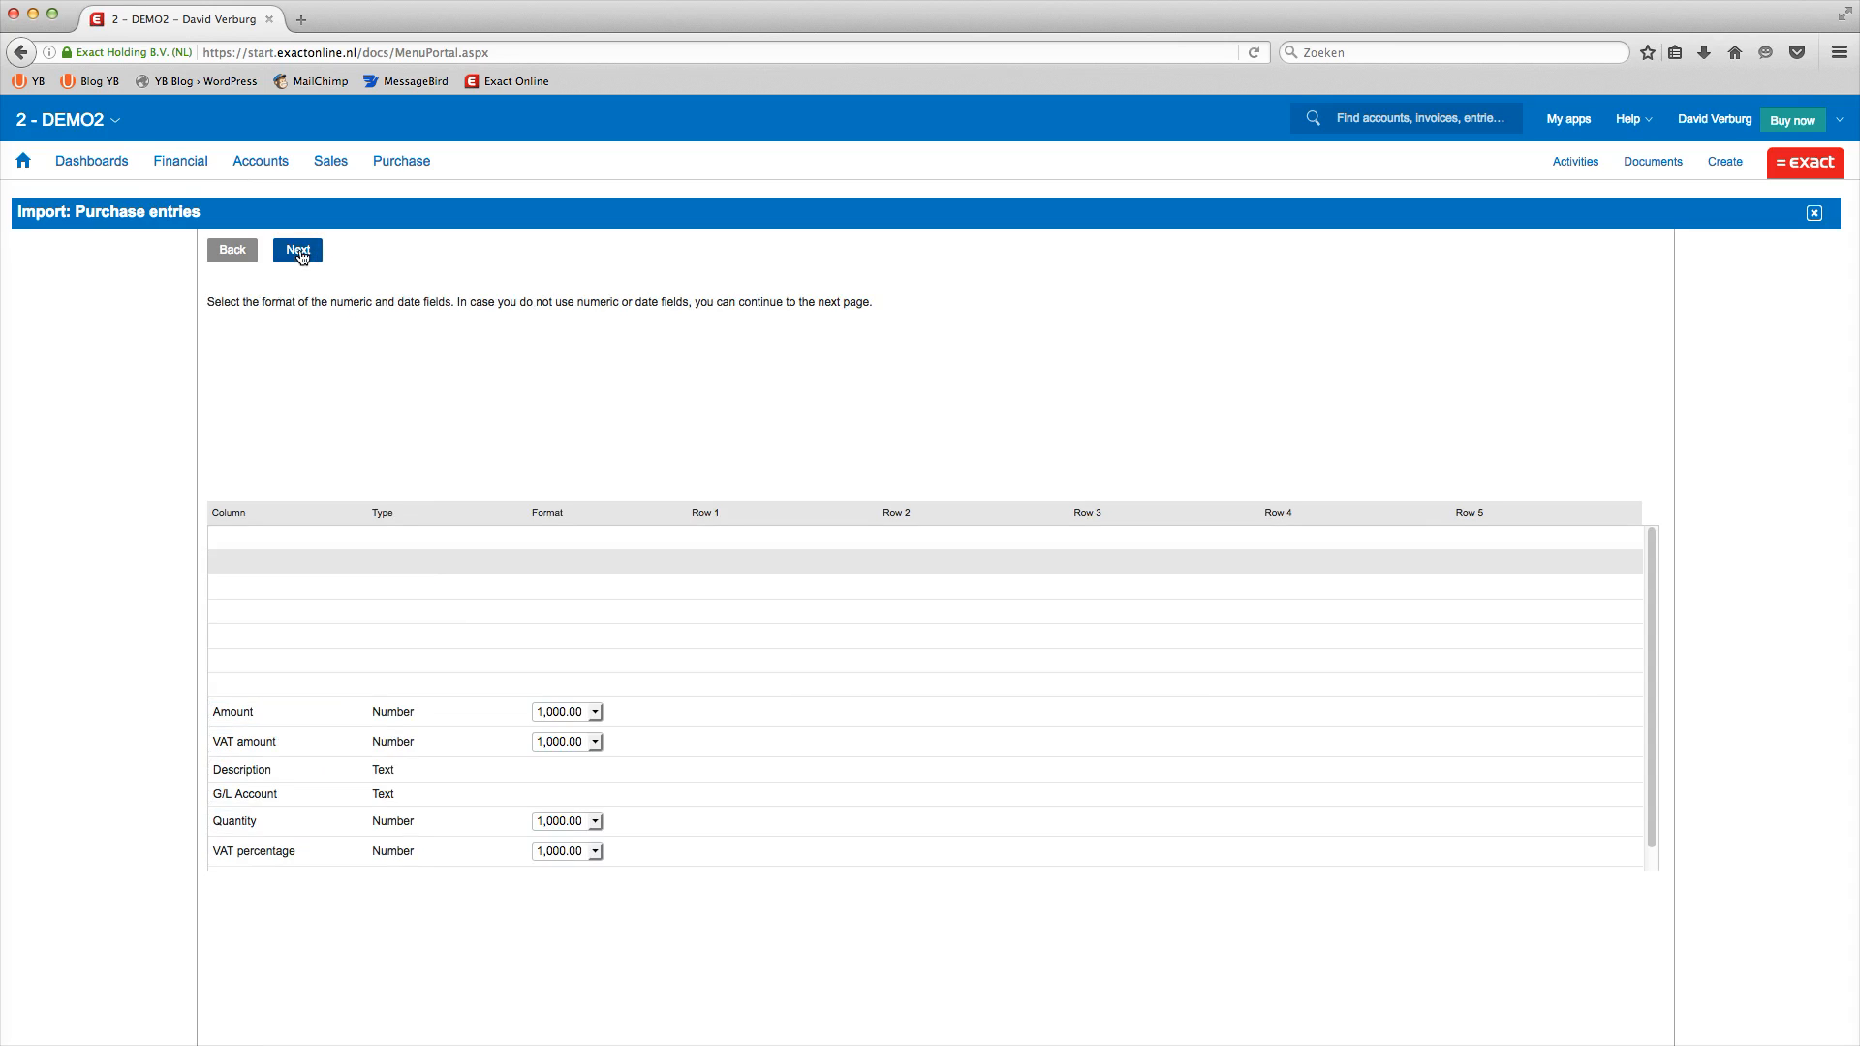
pyautogui.click(298, 252)
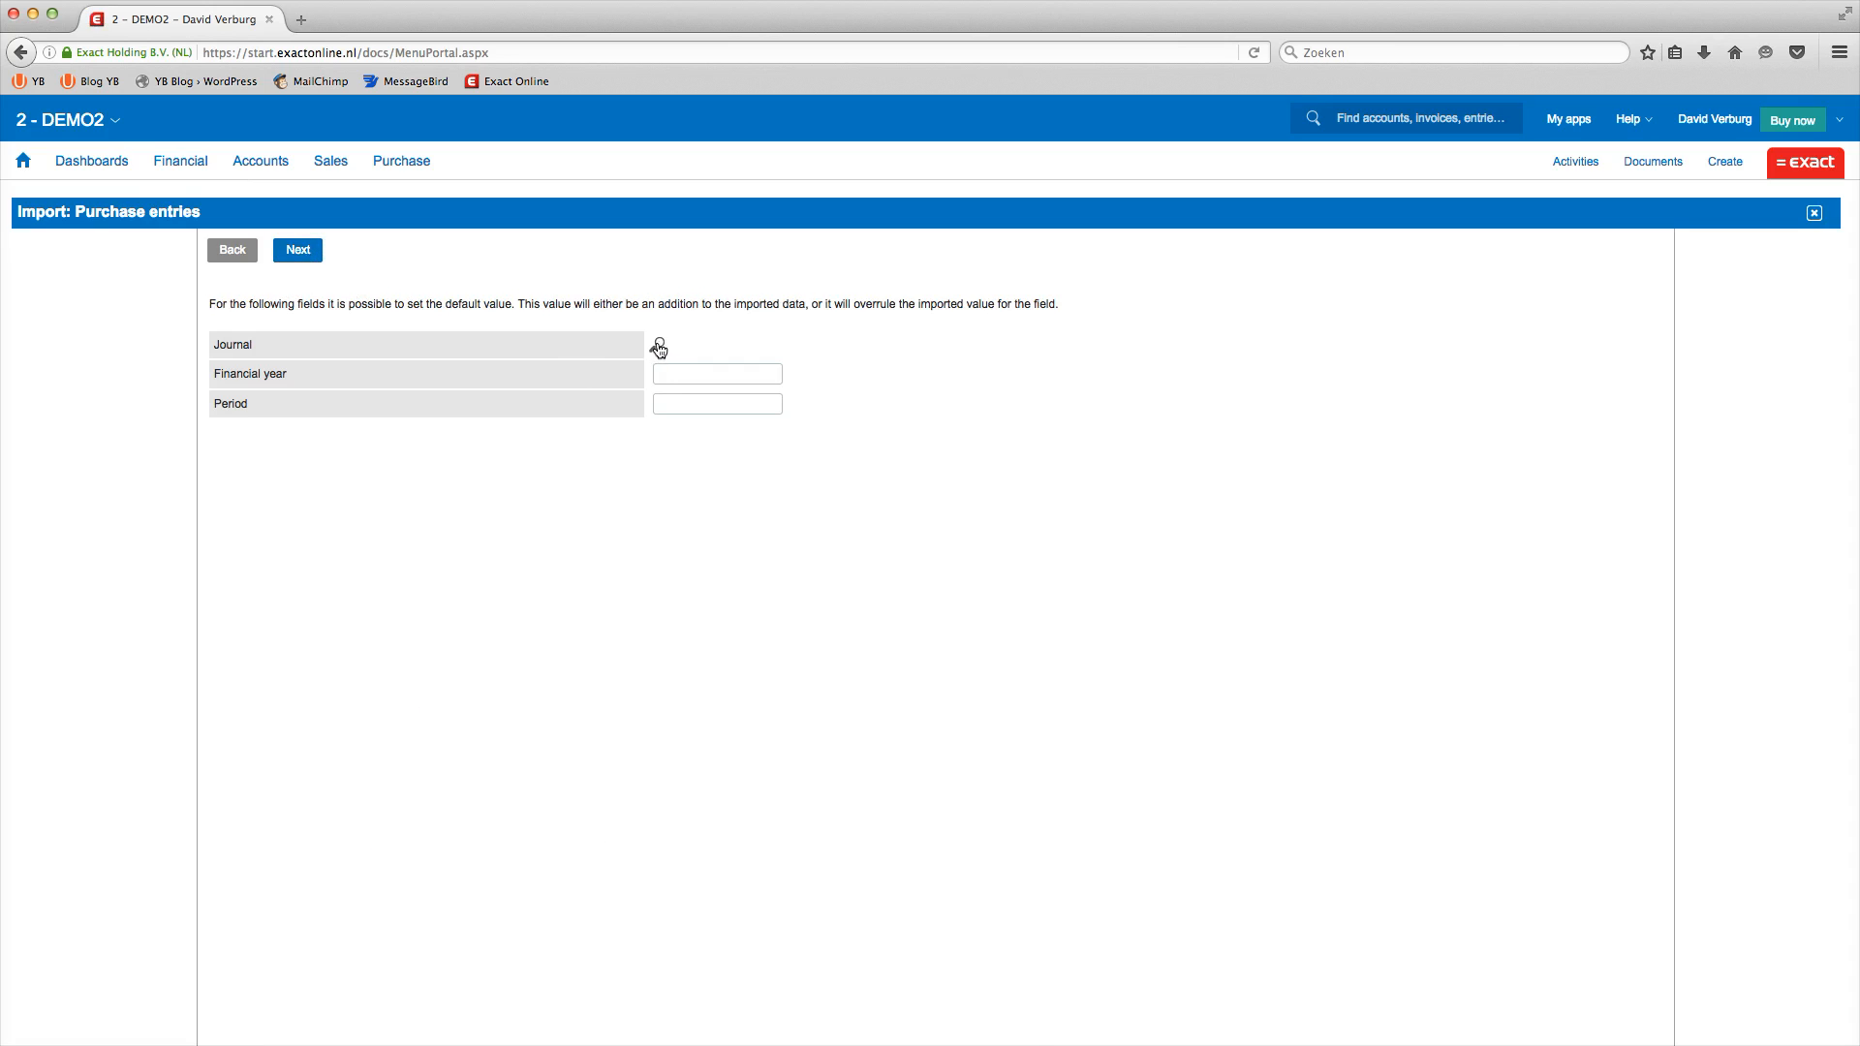
pyautogui.click(659, 348)
pyautogui.click(781, 503)
pyautogui.click(299, 249)
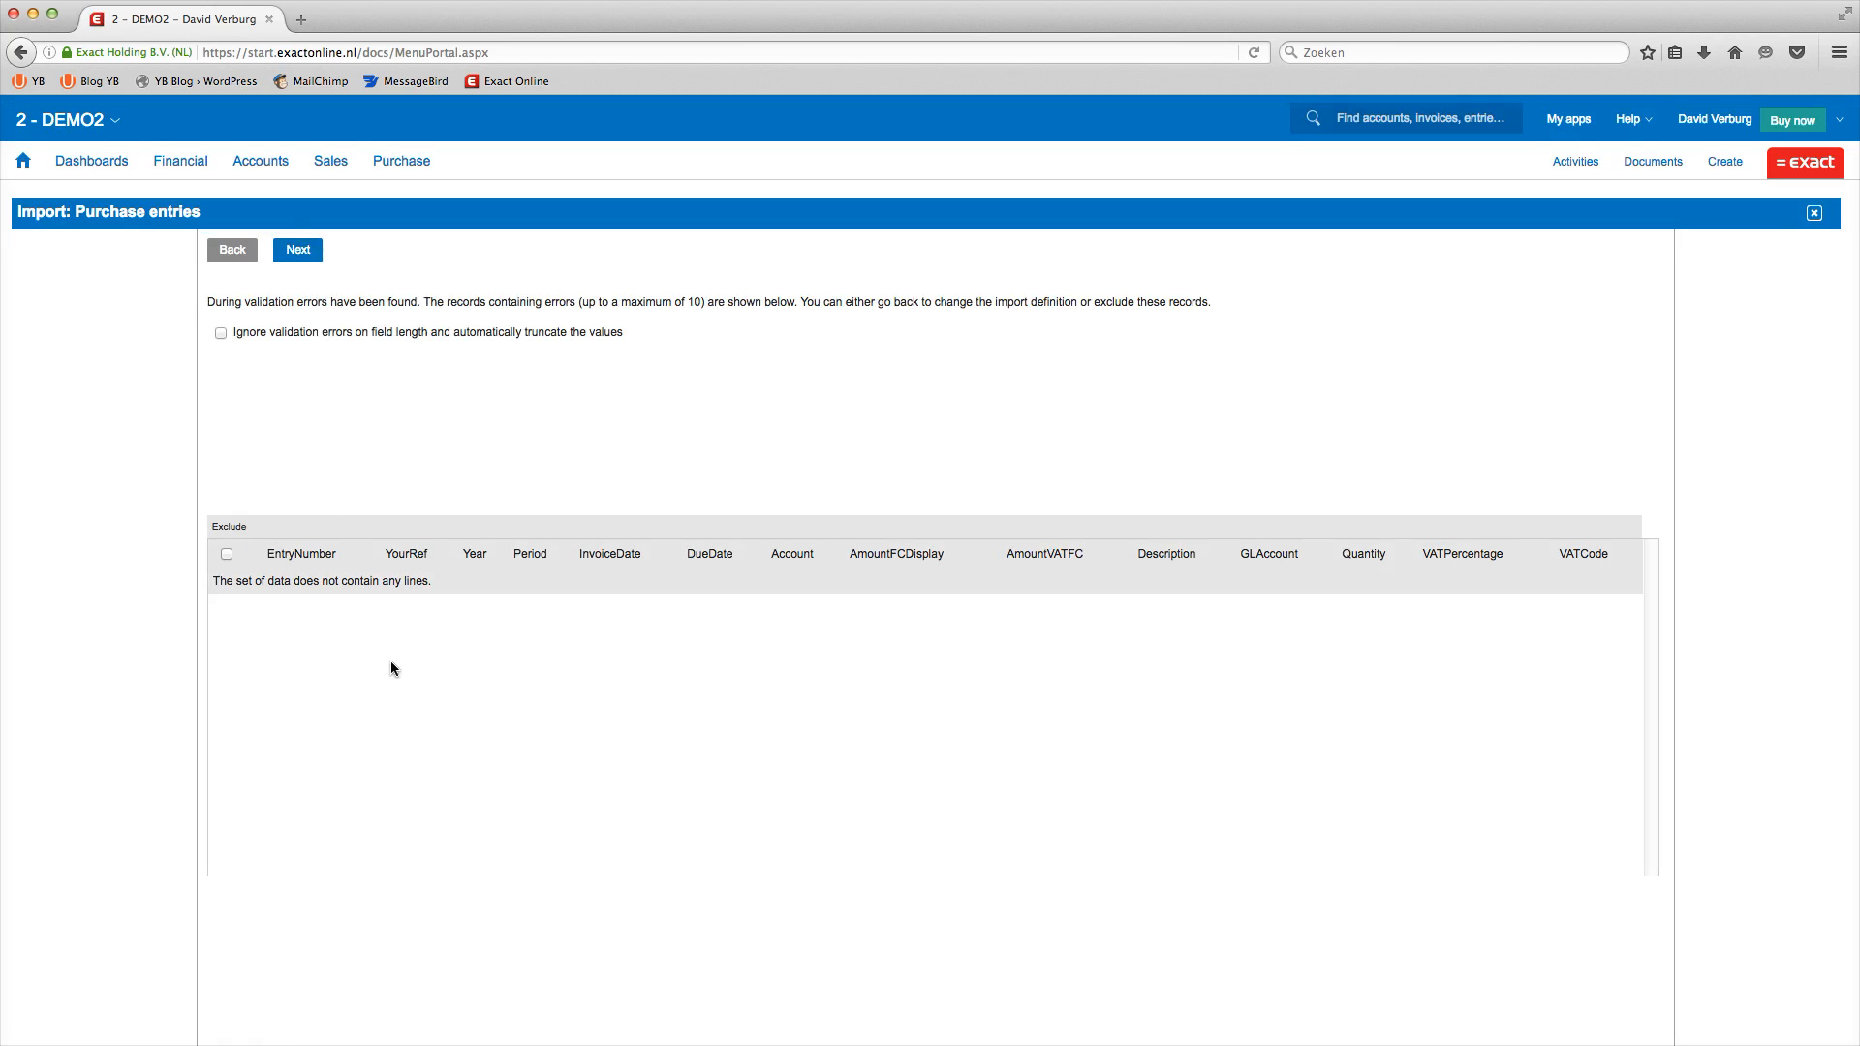
# Step: Mark all records in the validation list for exclusion and run the purchase entries import
pyautogui.moveTo(448, 590); pyautogui.dragTo(193, 588)
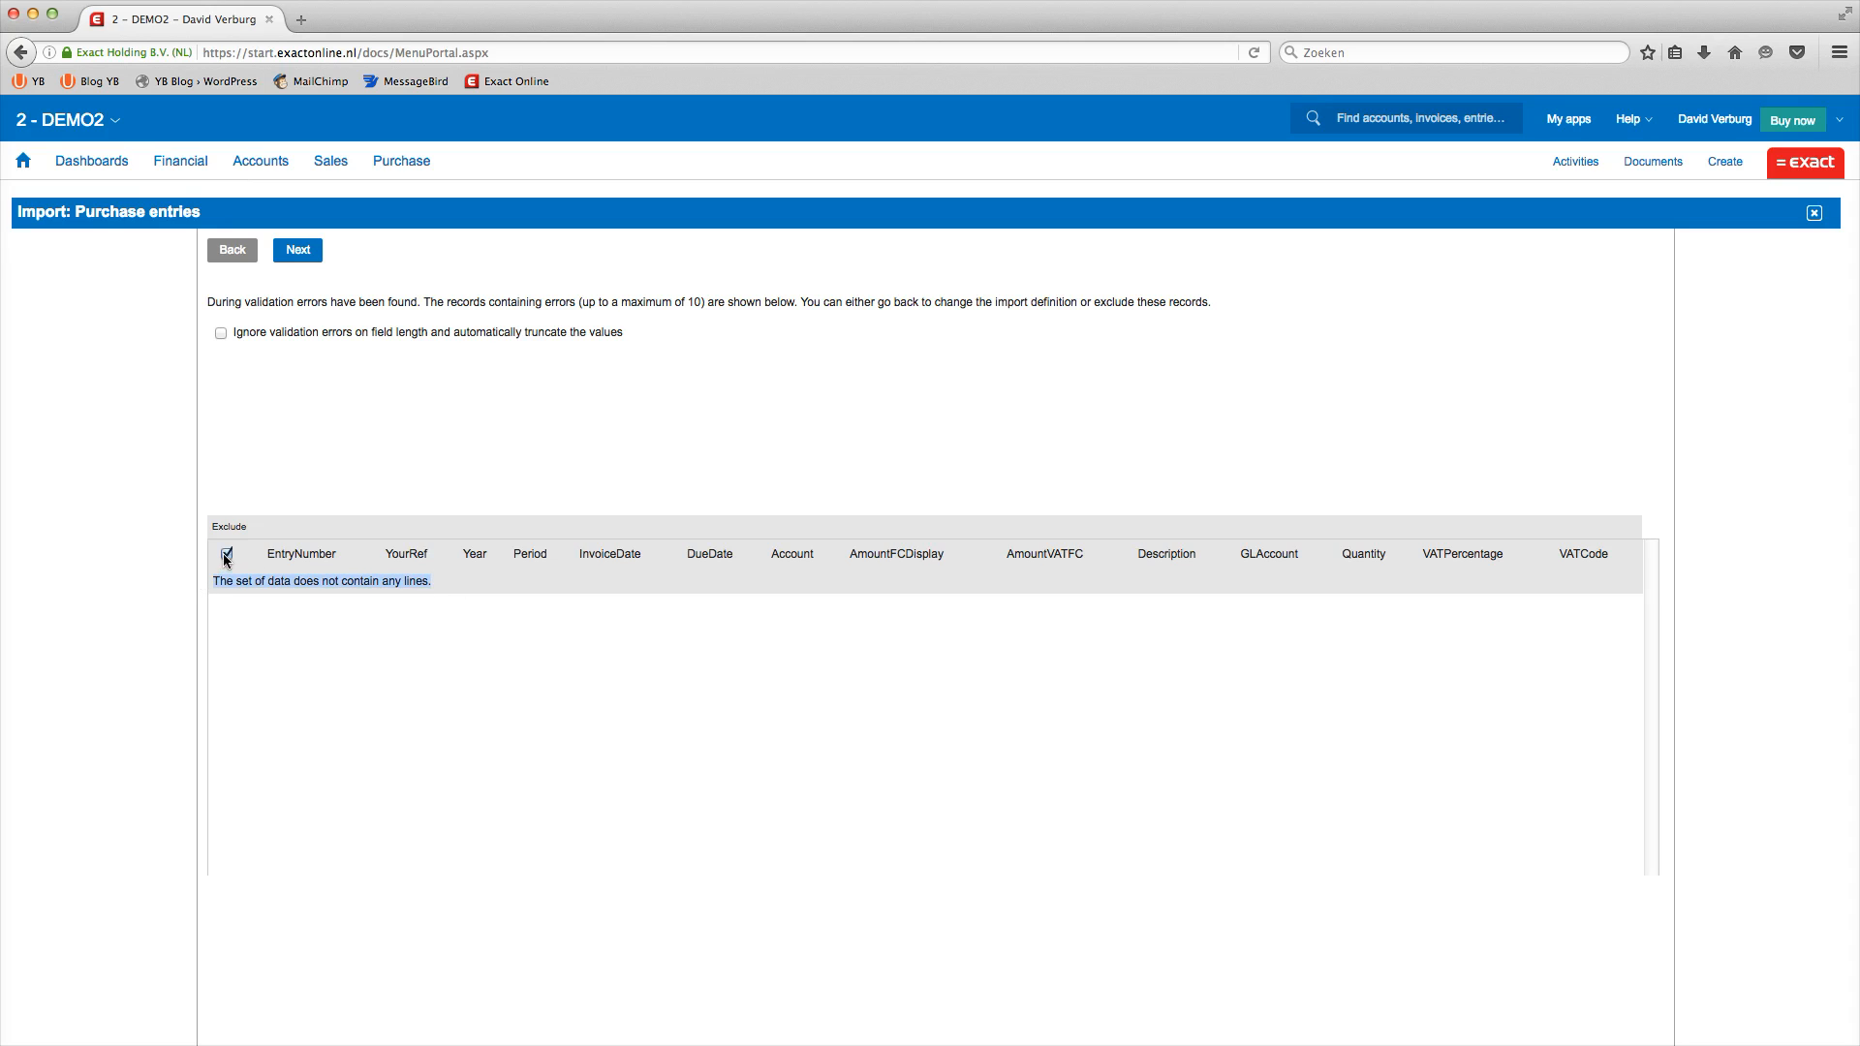
pyautogui.click(294, 259)
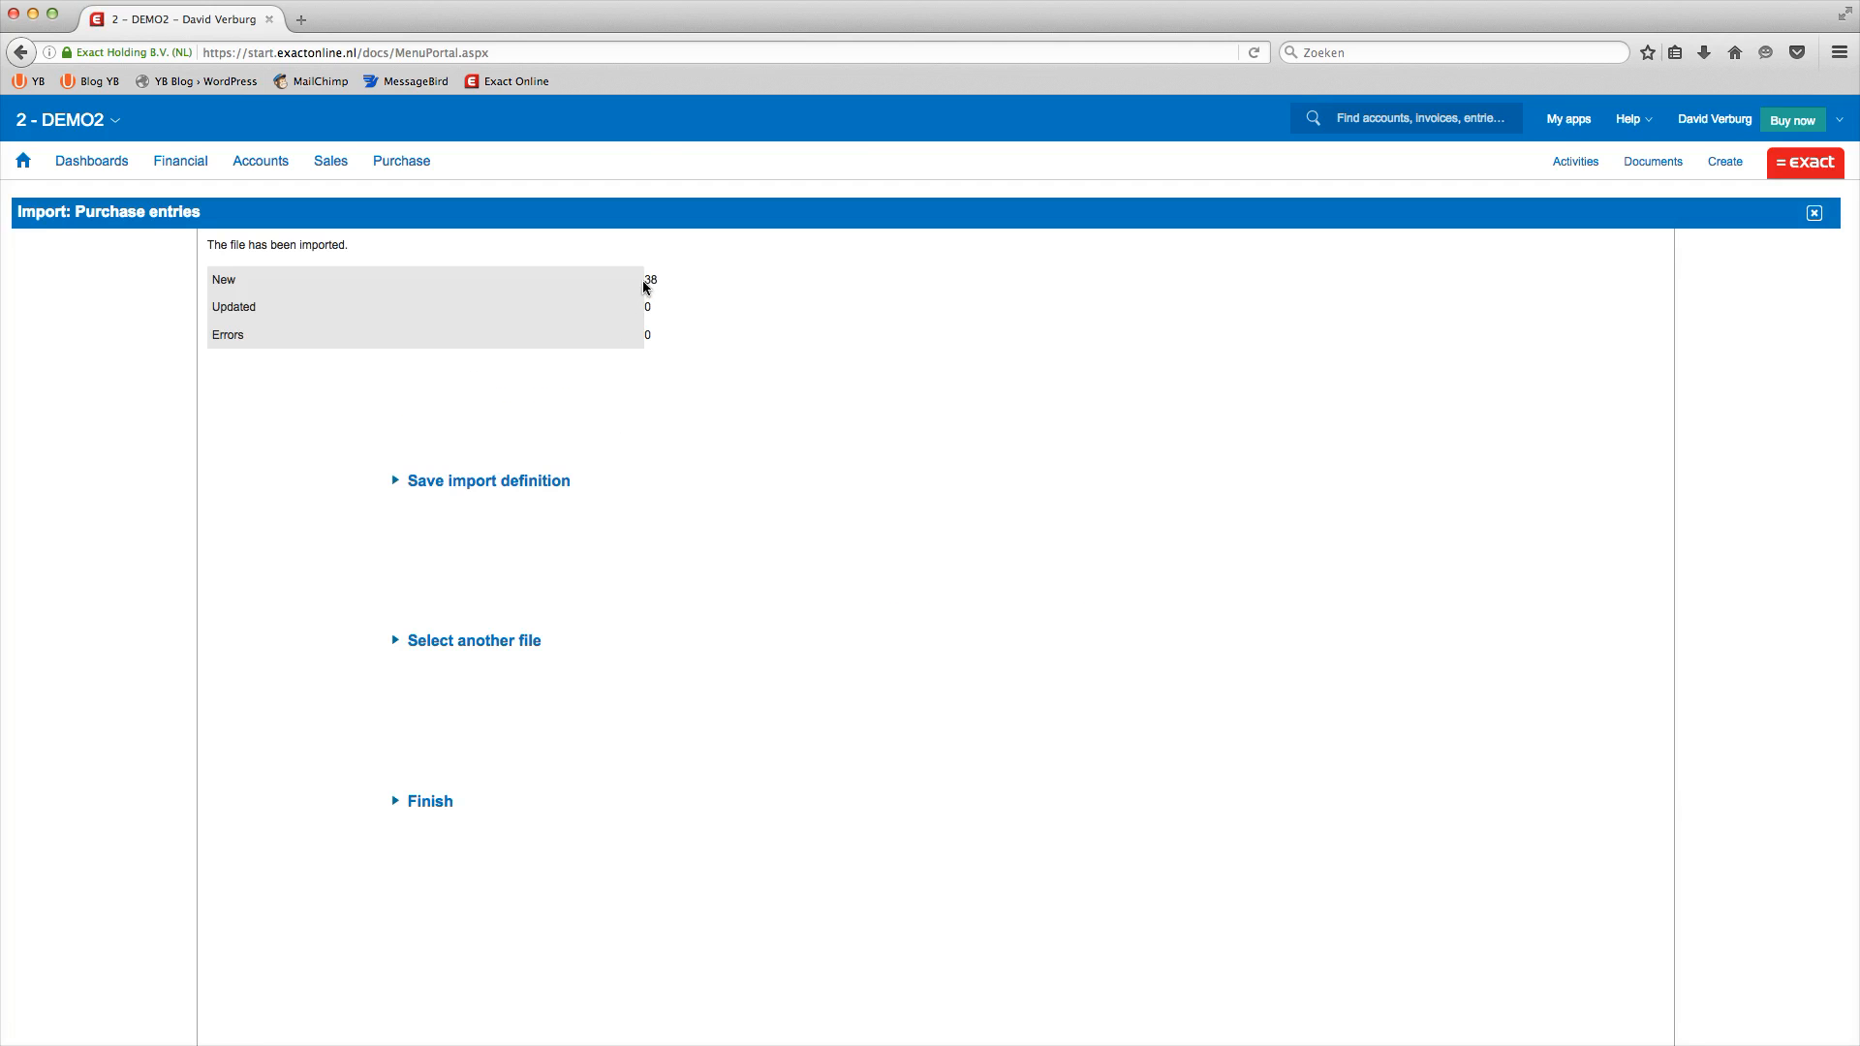
pyautogui.doubleClick(653, 281)
# Step: Save the purchase entries import settings as an import definition named "import YouBaze"
pyautogui.click(463, 482)
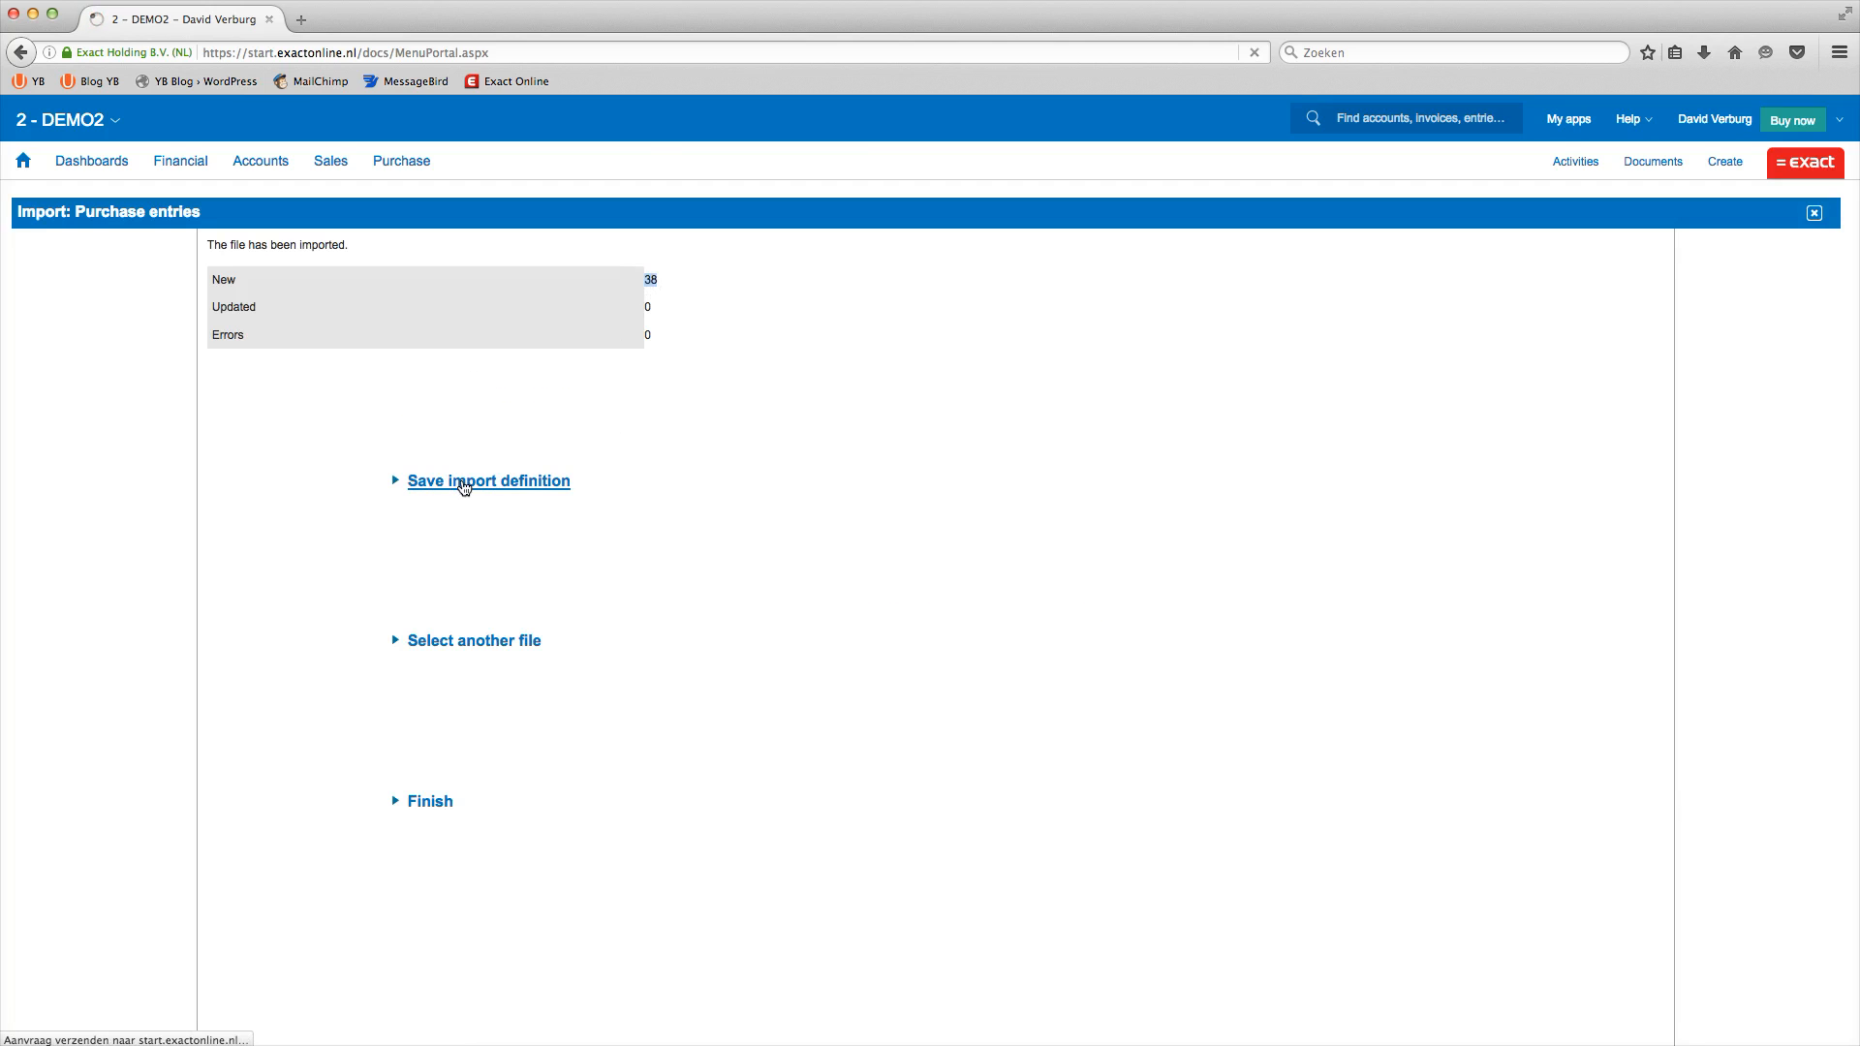
pyautogui.click(673, 347)
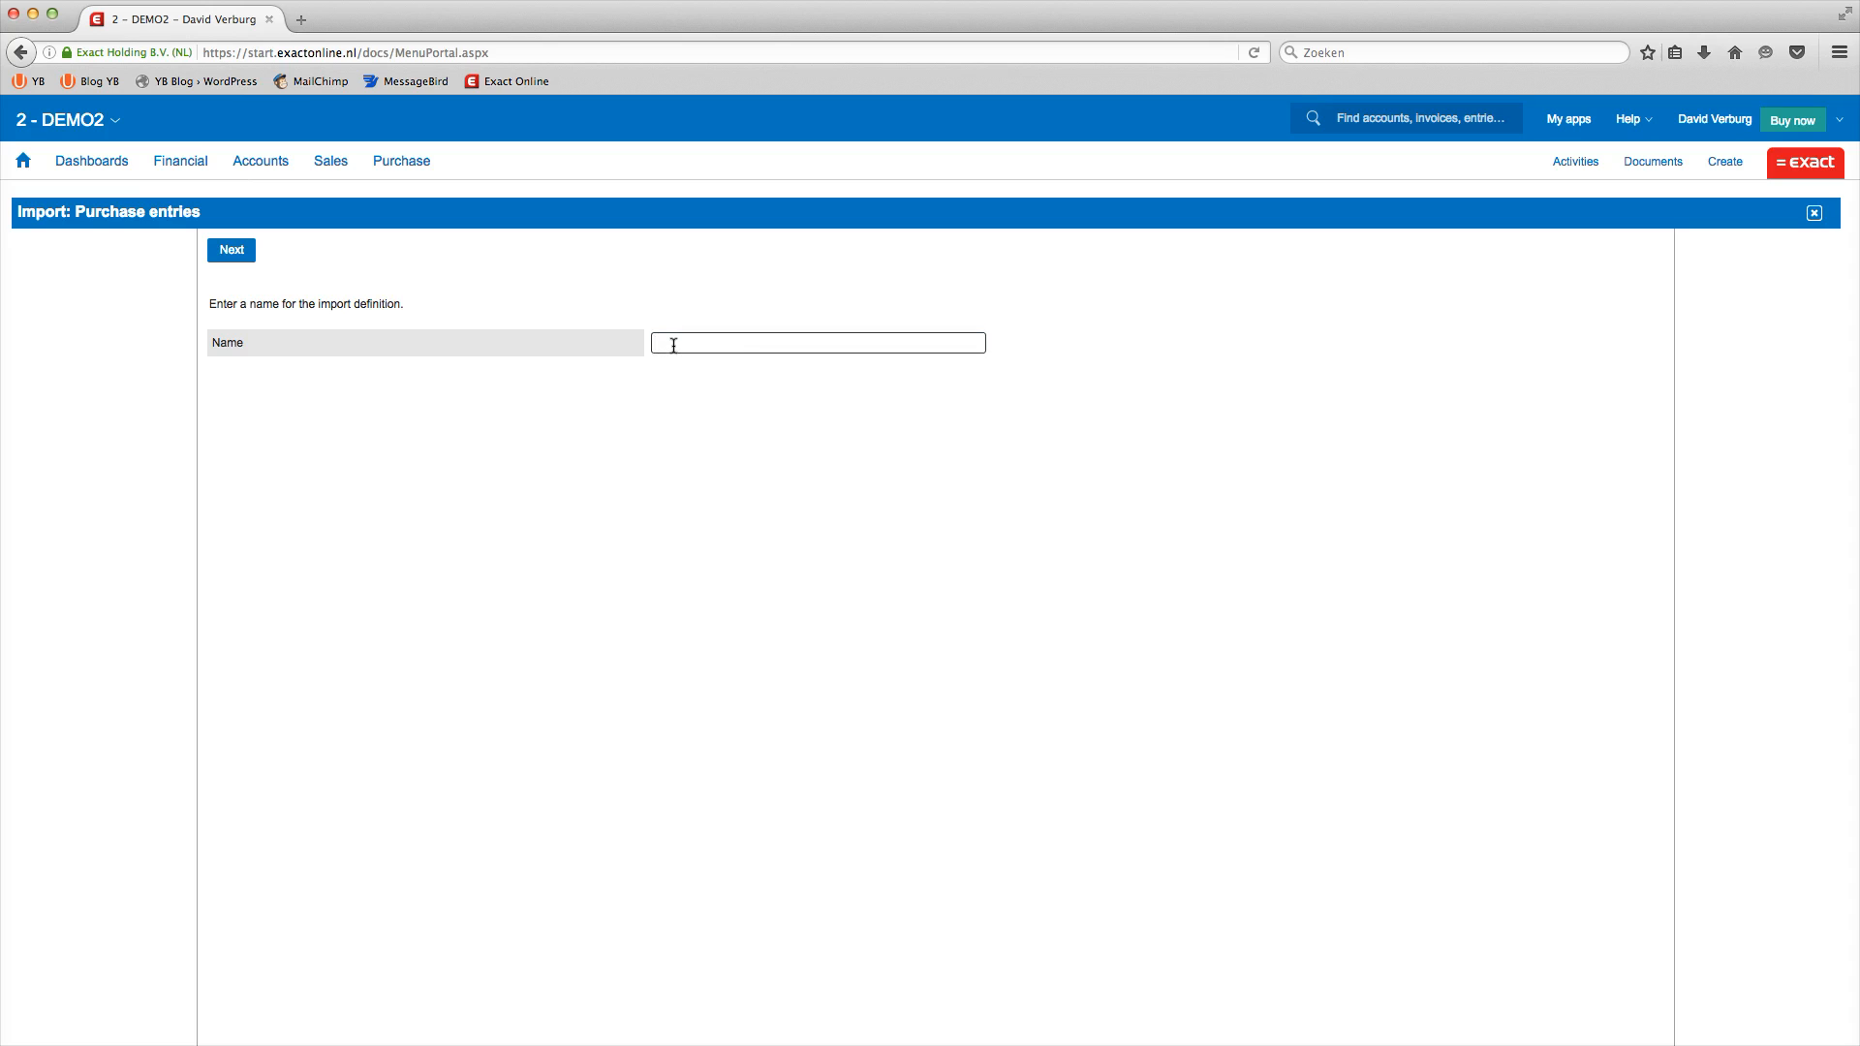
pyautogui.write('impo')
pyautogui.click(675, 357)
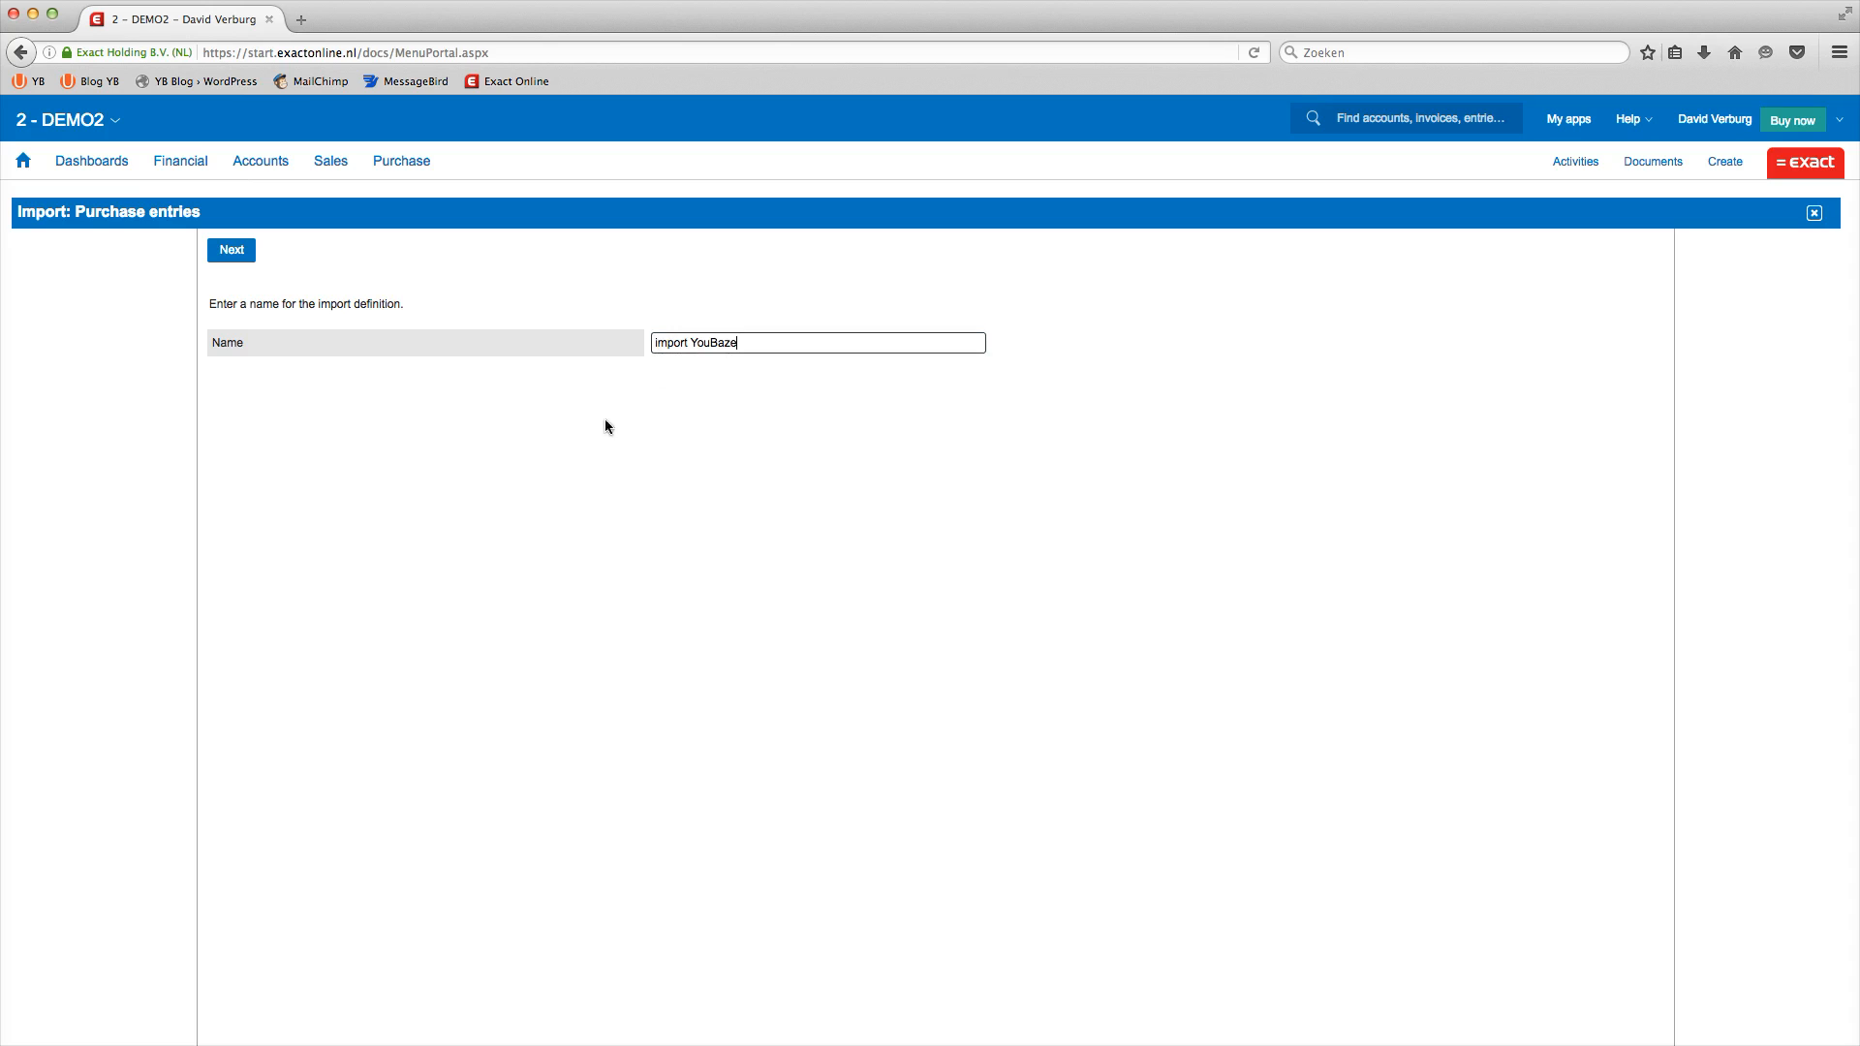
pyautogui.click(236, 253)
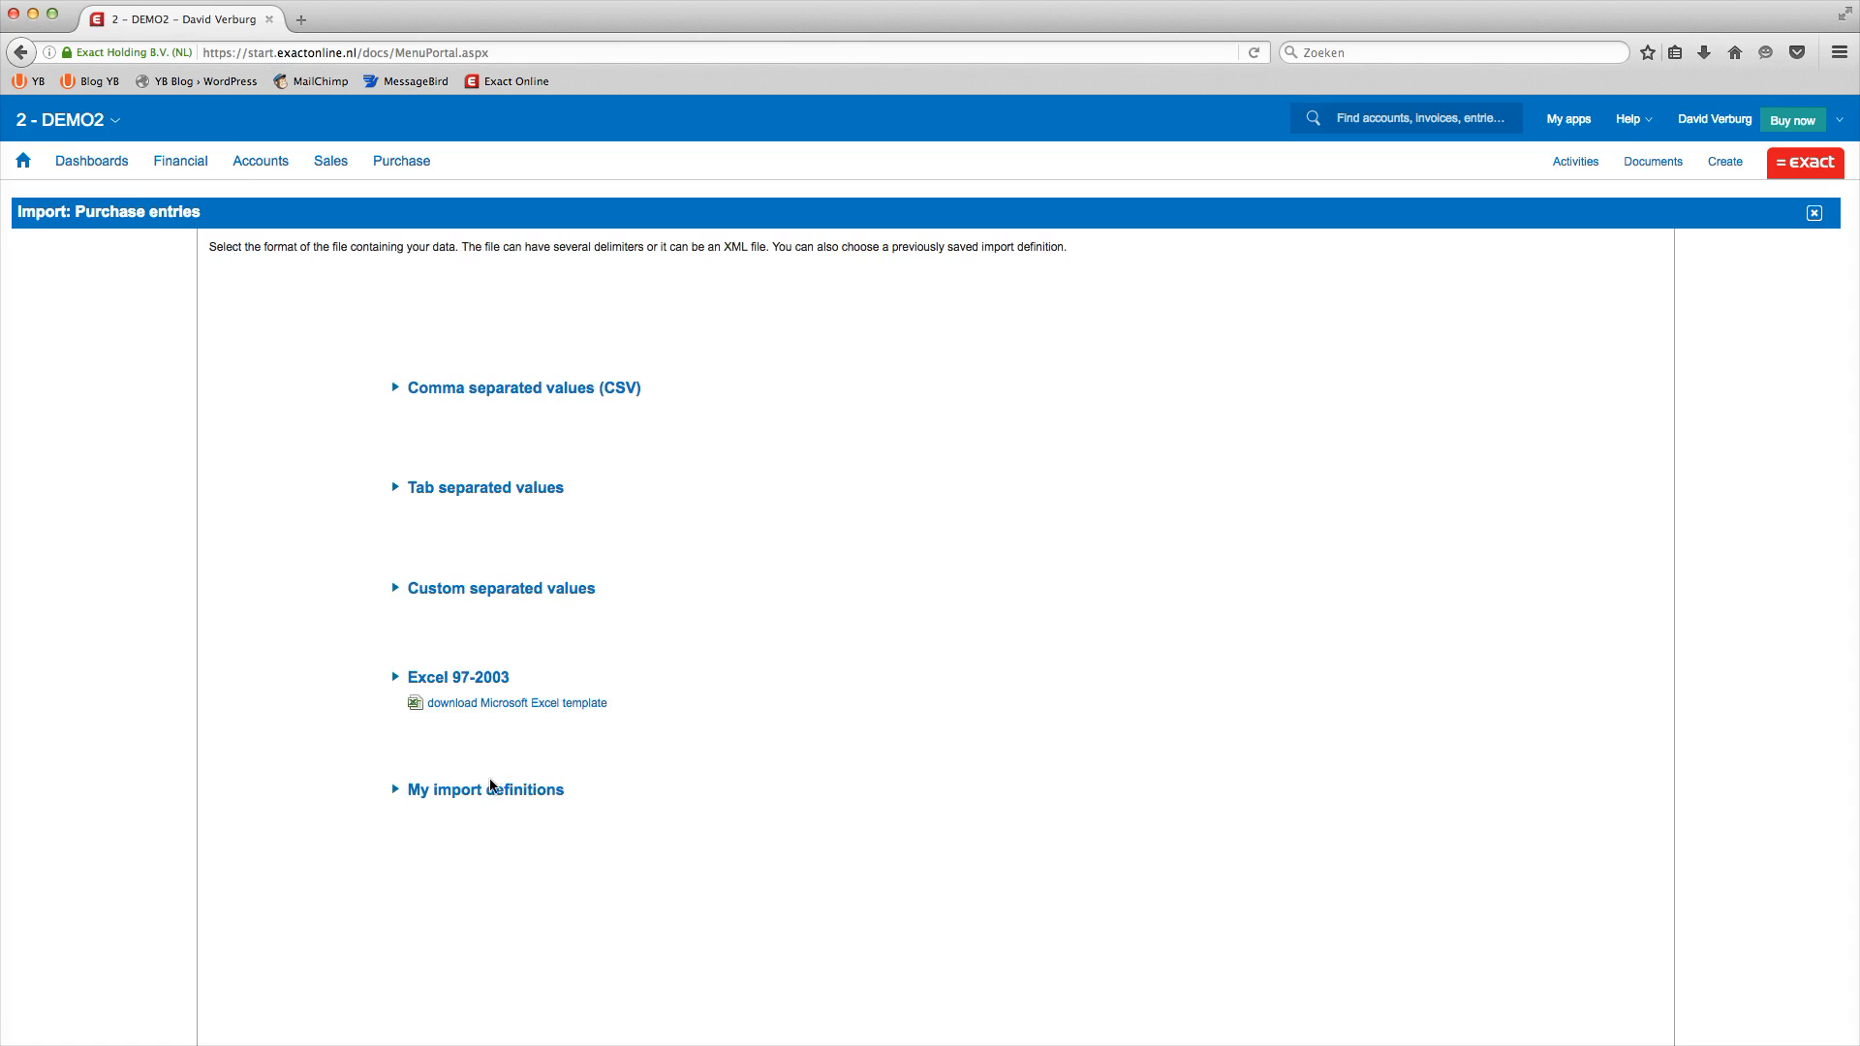
# Step: Review the saved purchase entries definition "import YouBaze" and proceed without changes to its file selection
pyautogui.click(491, 787)
pyautogui.click(328, 306)
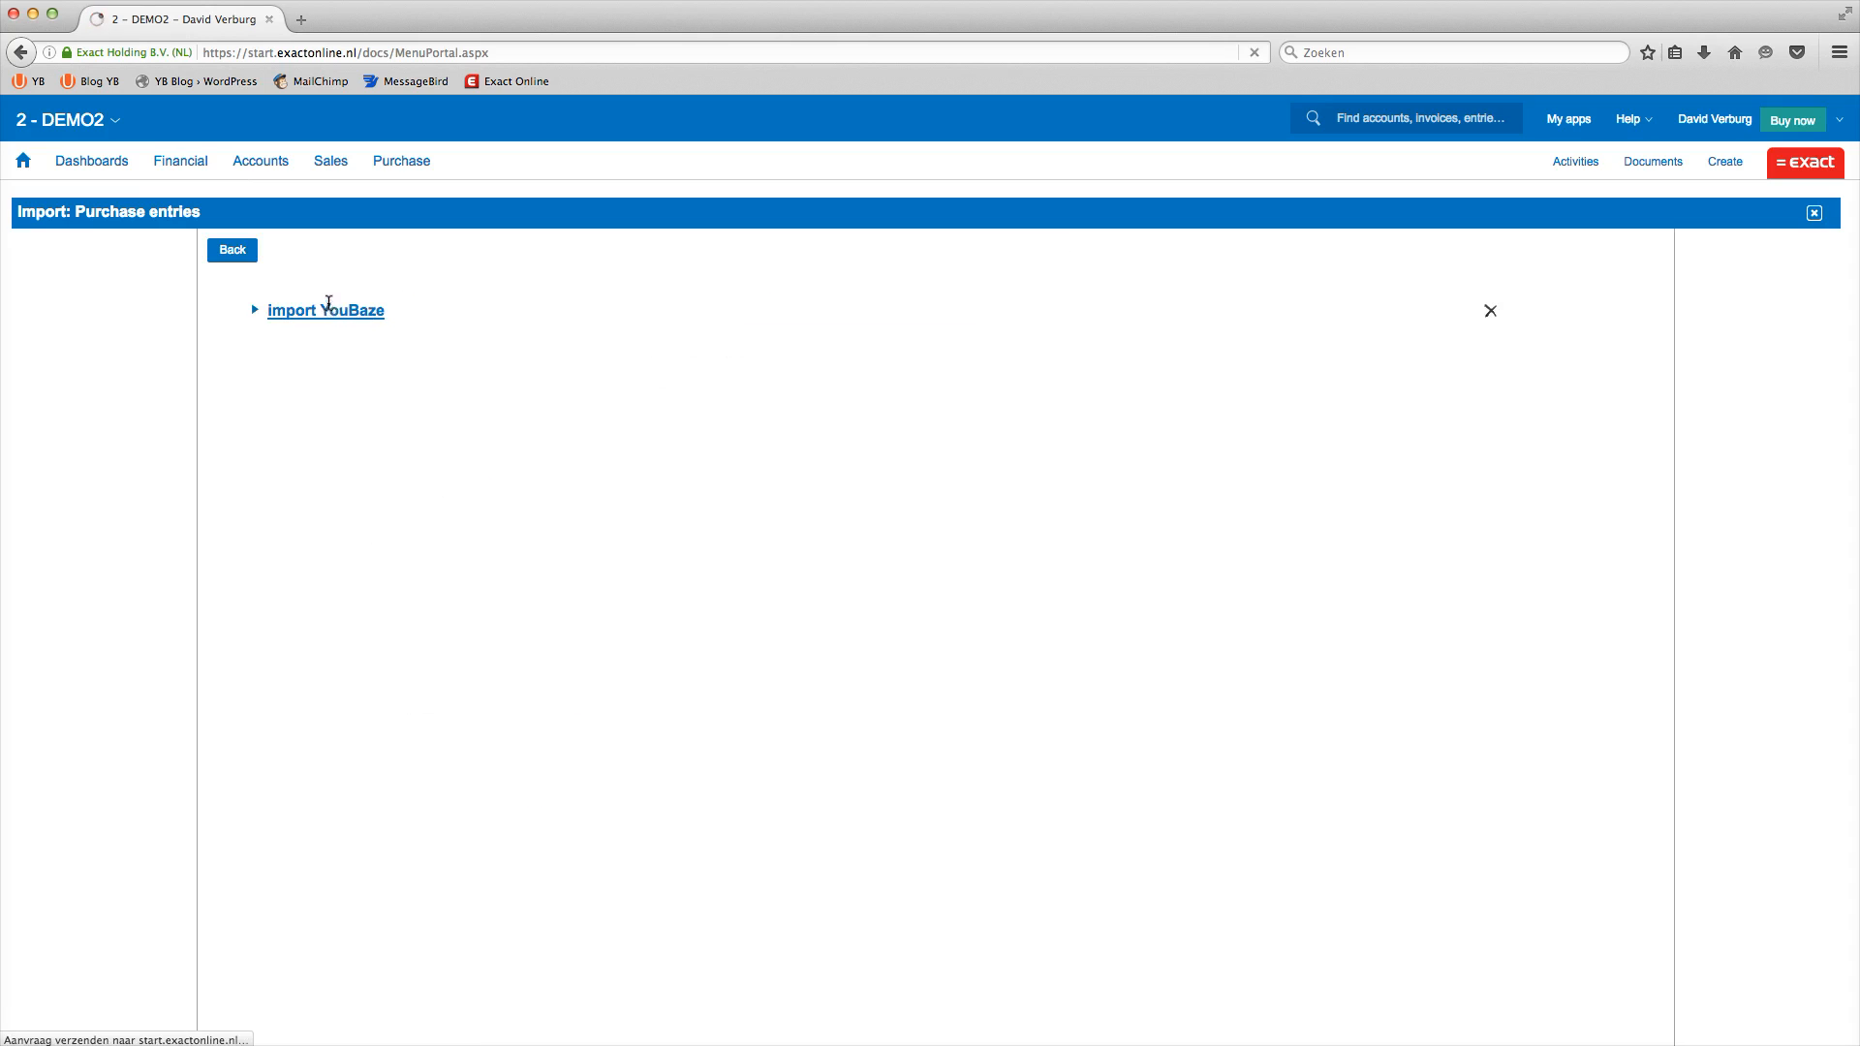
pyautogui.click(417, 476)
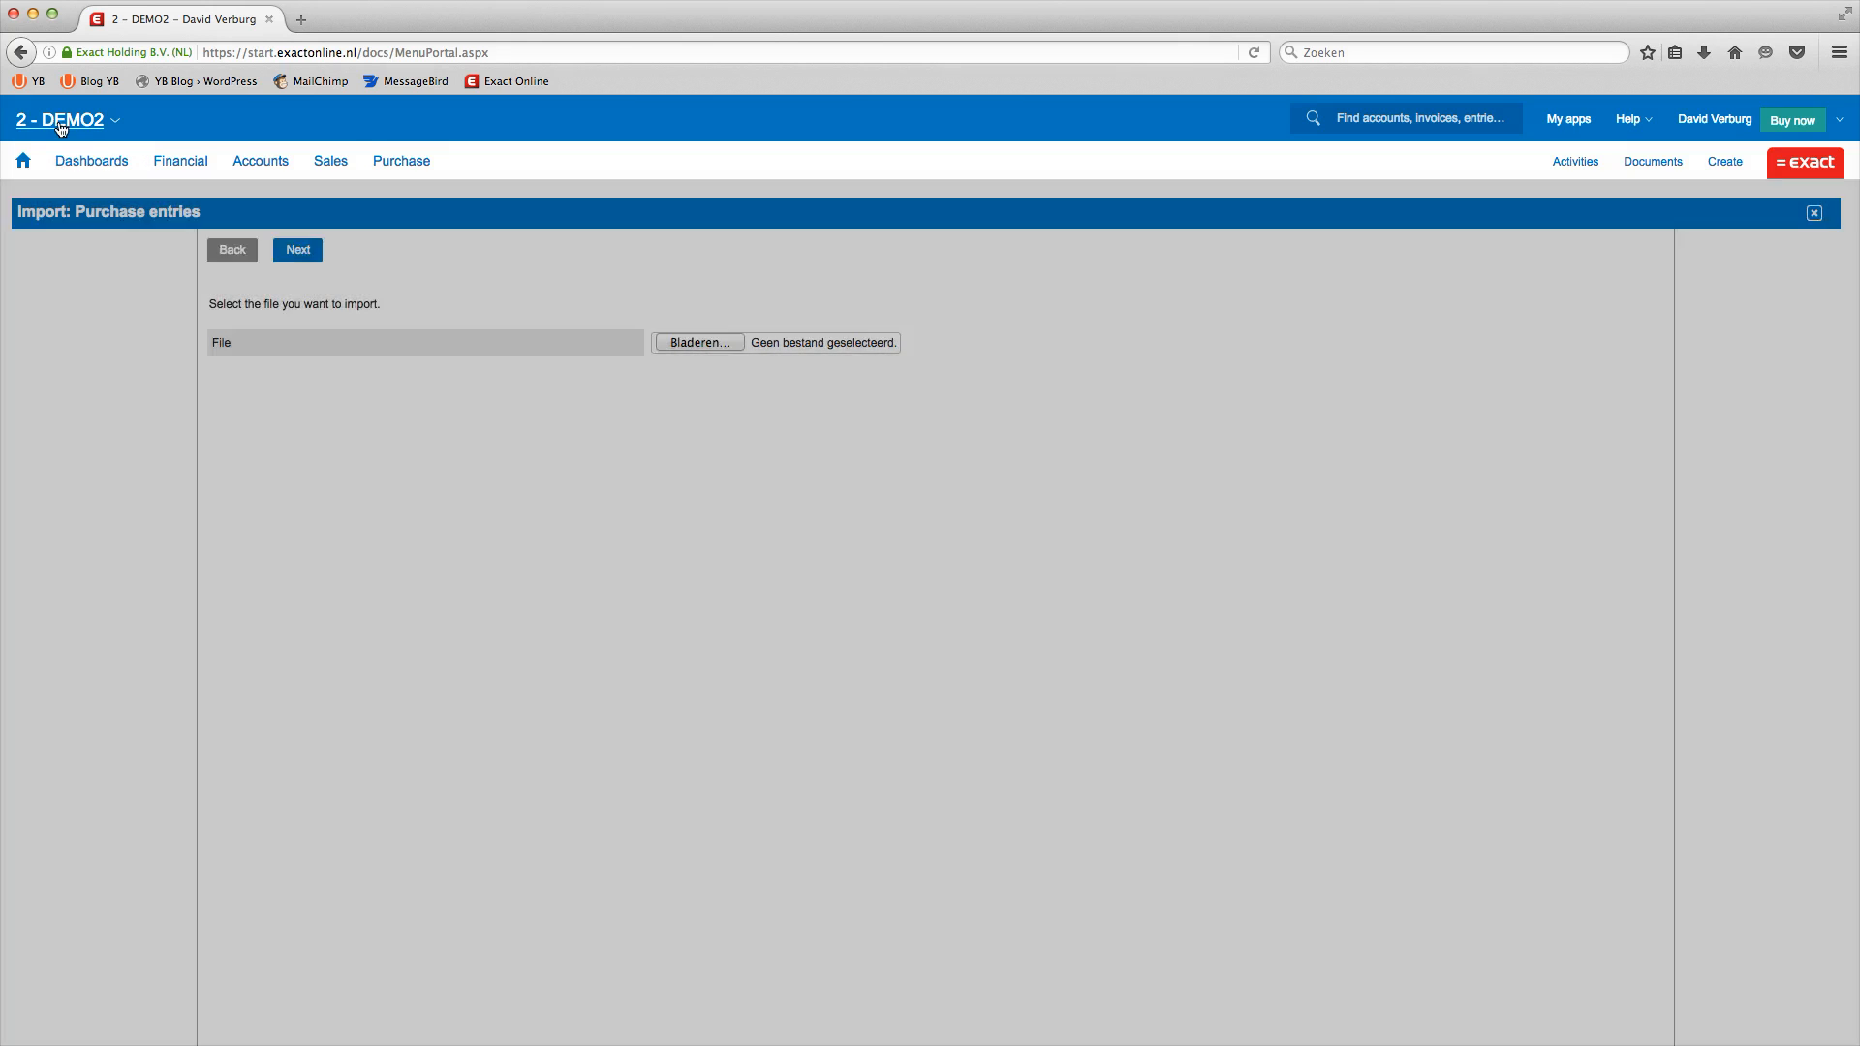
# Step: Start a Bank entries import for the DEMO2 company with comma separated values (CSV) as the file format
pyautogui.click(59, 124)
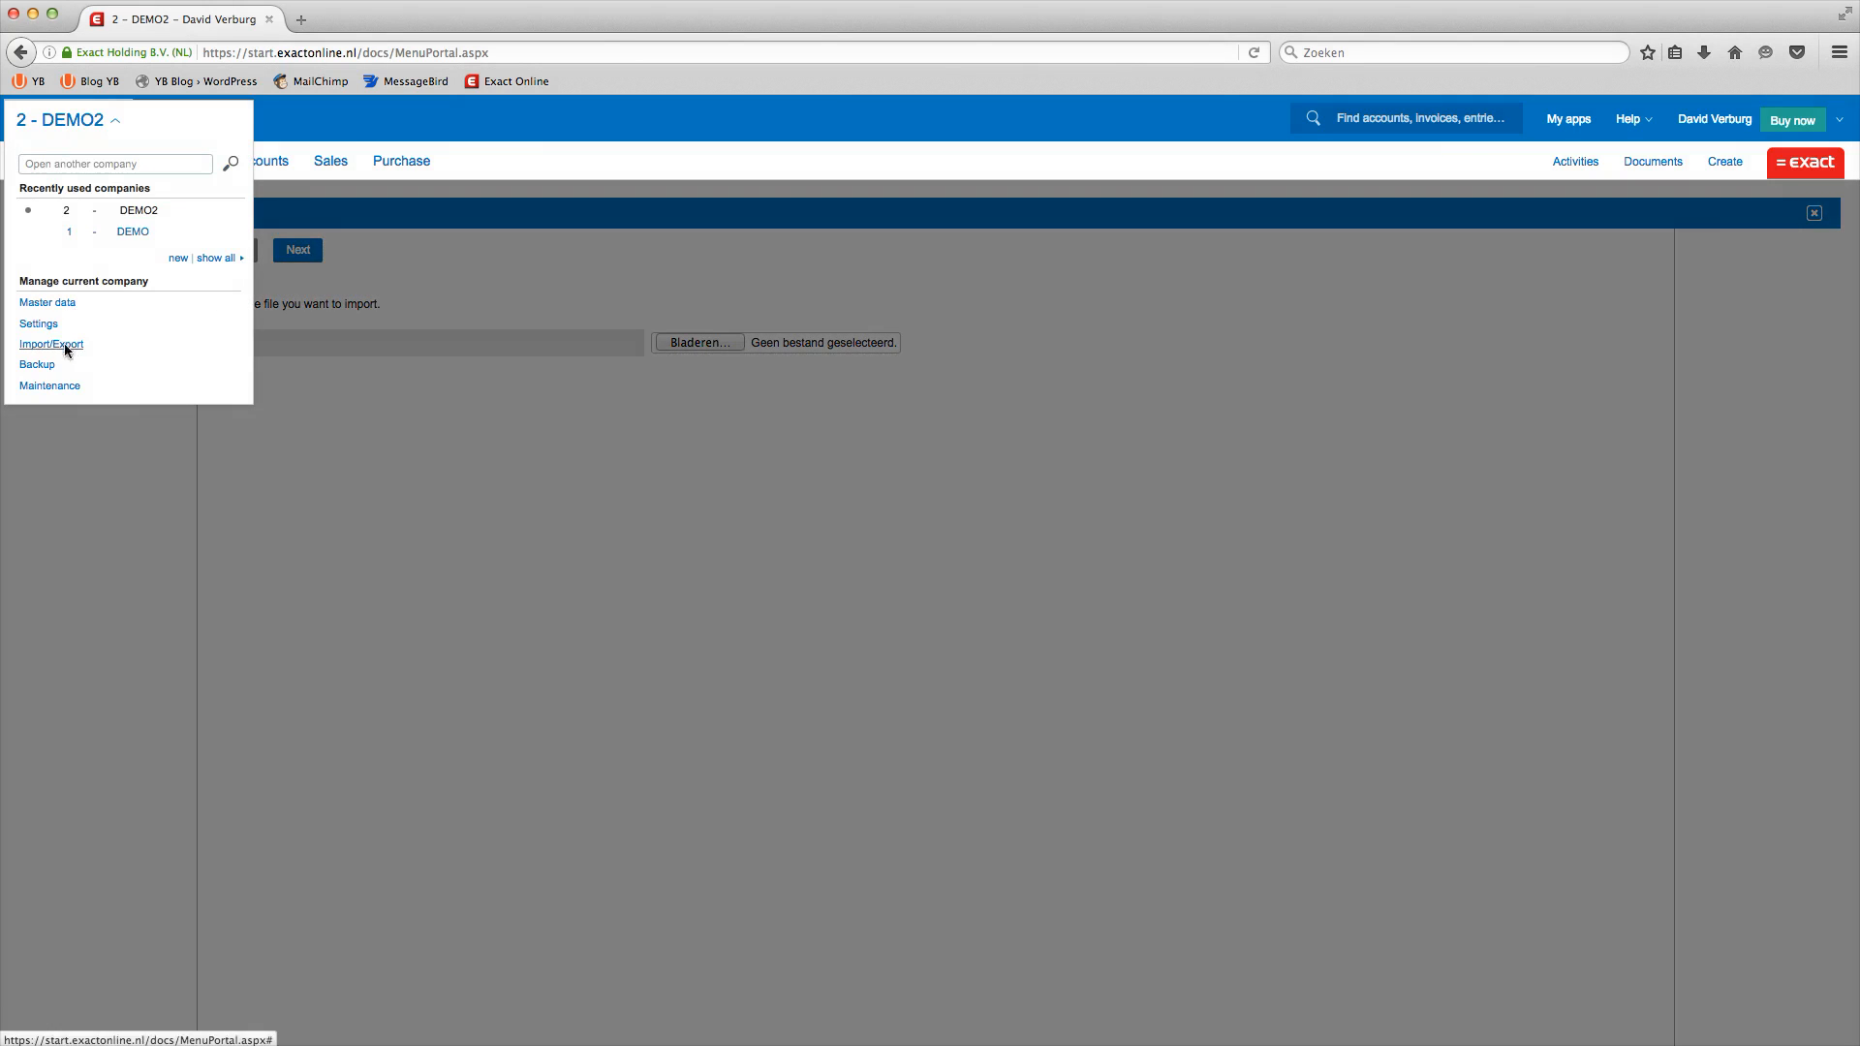
pyautogui.click(64, 343)
pyautogui.click(67, 351)
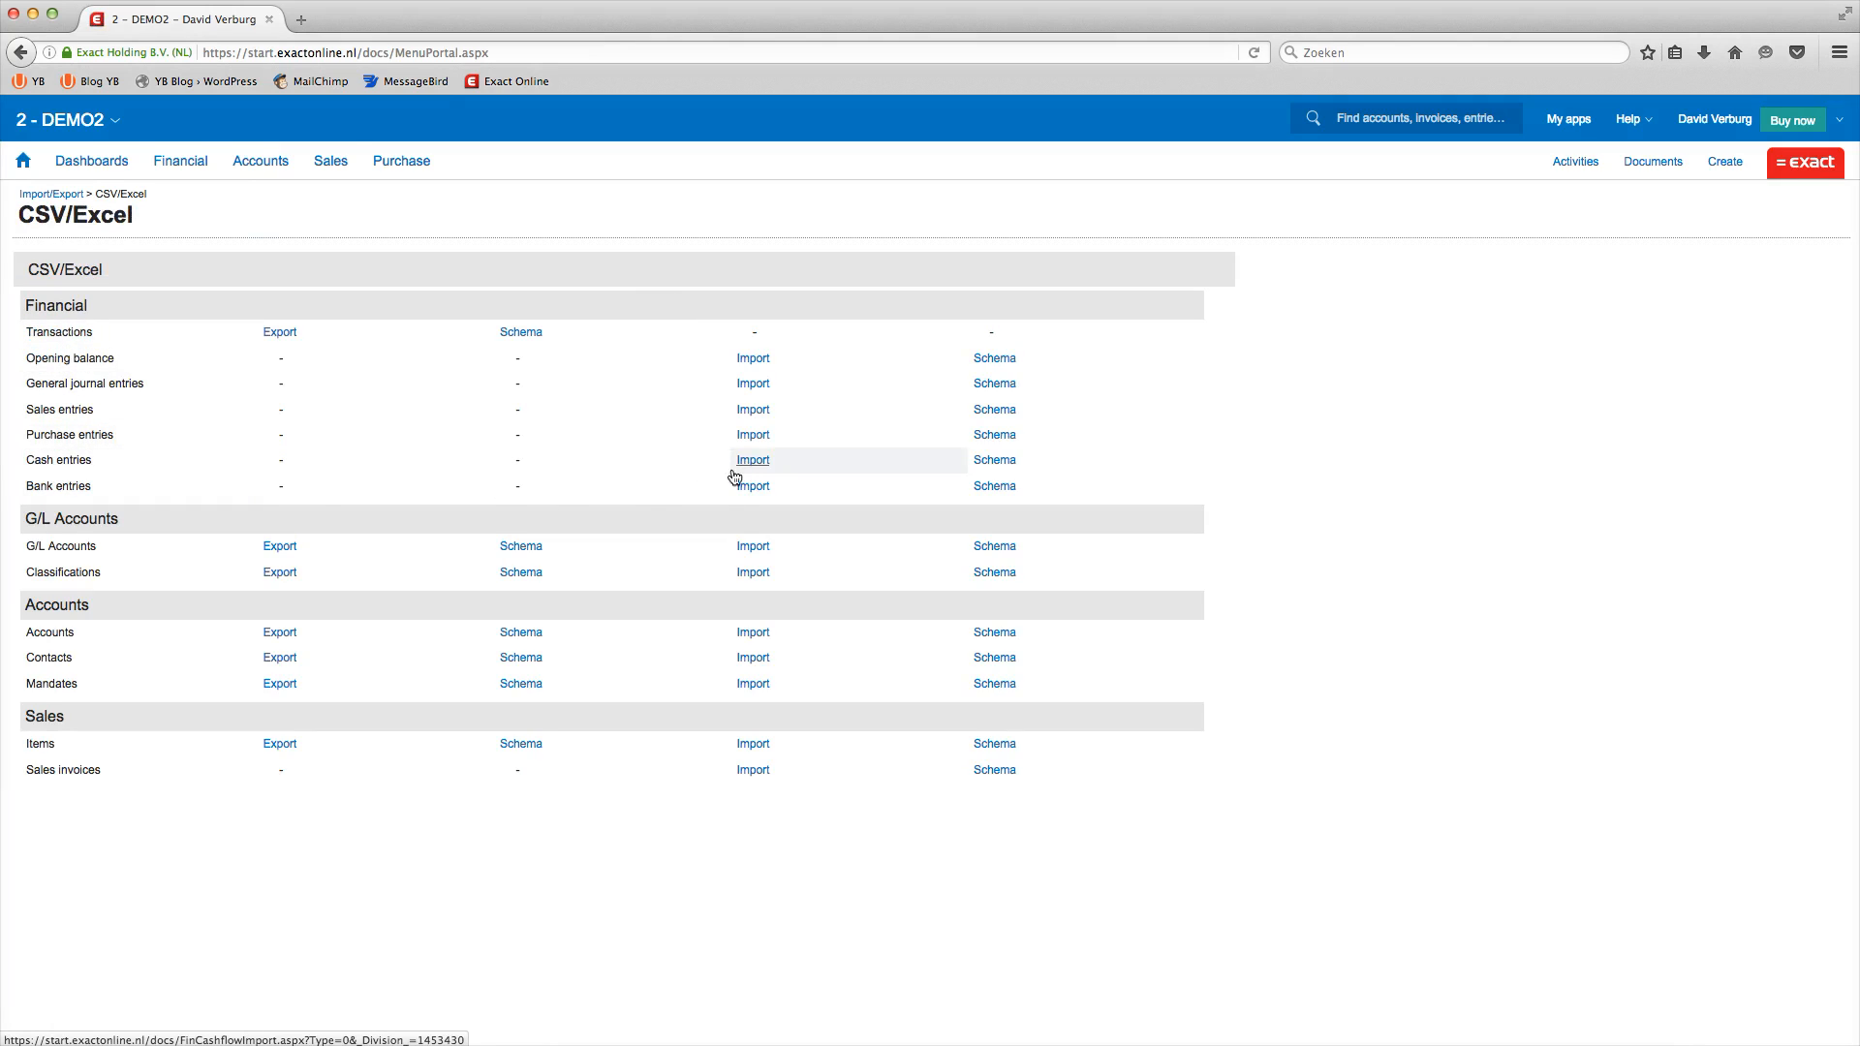
pyautogui.click(765, 488)
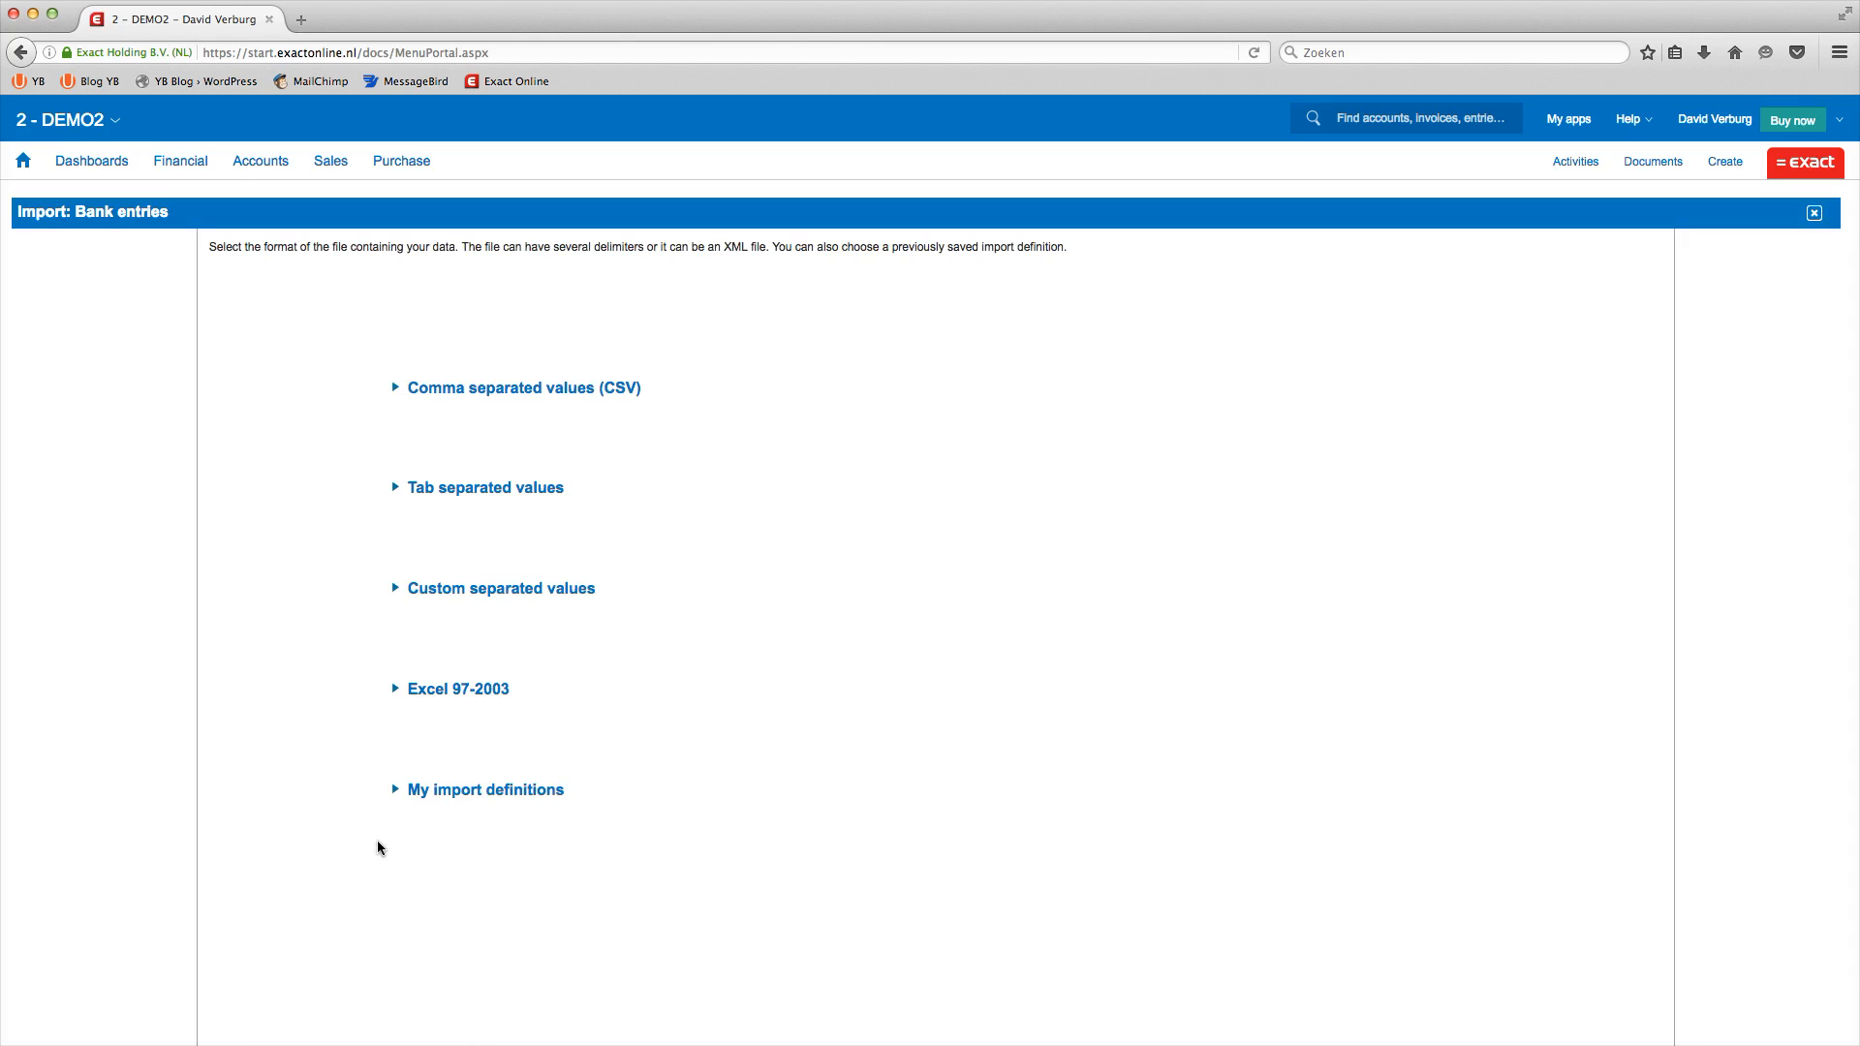
pyautogui.click(433, 396)
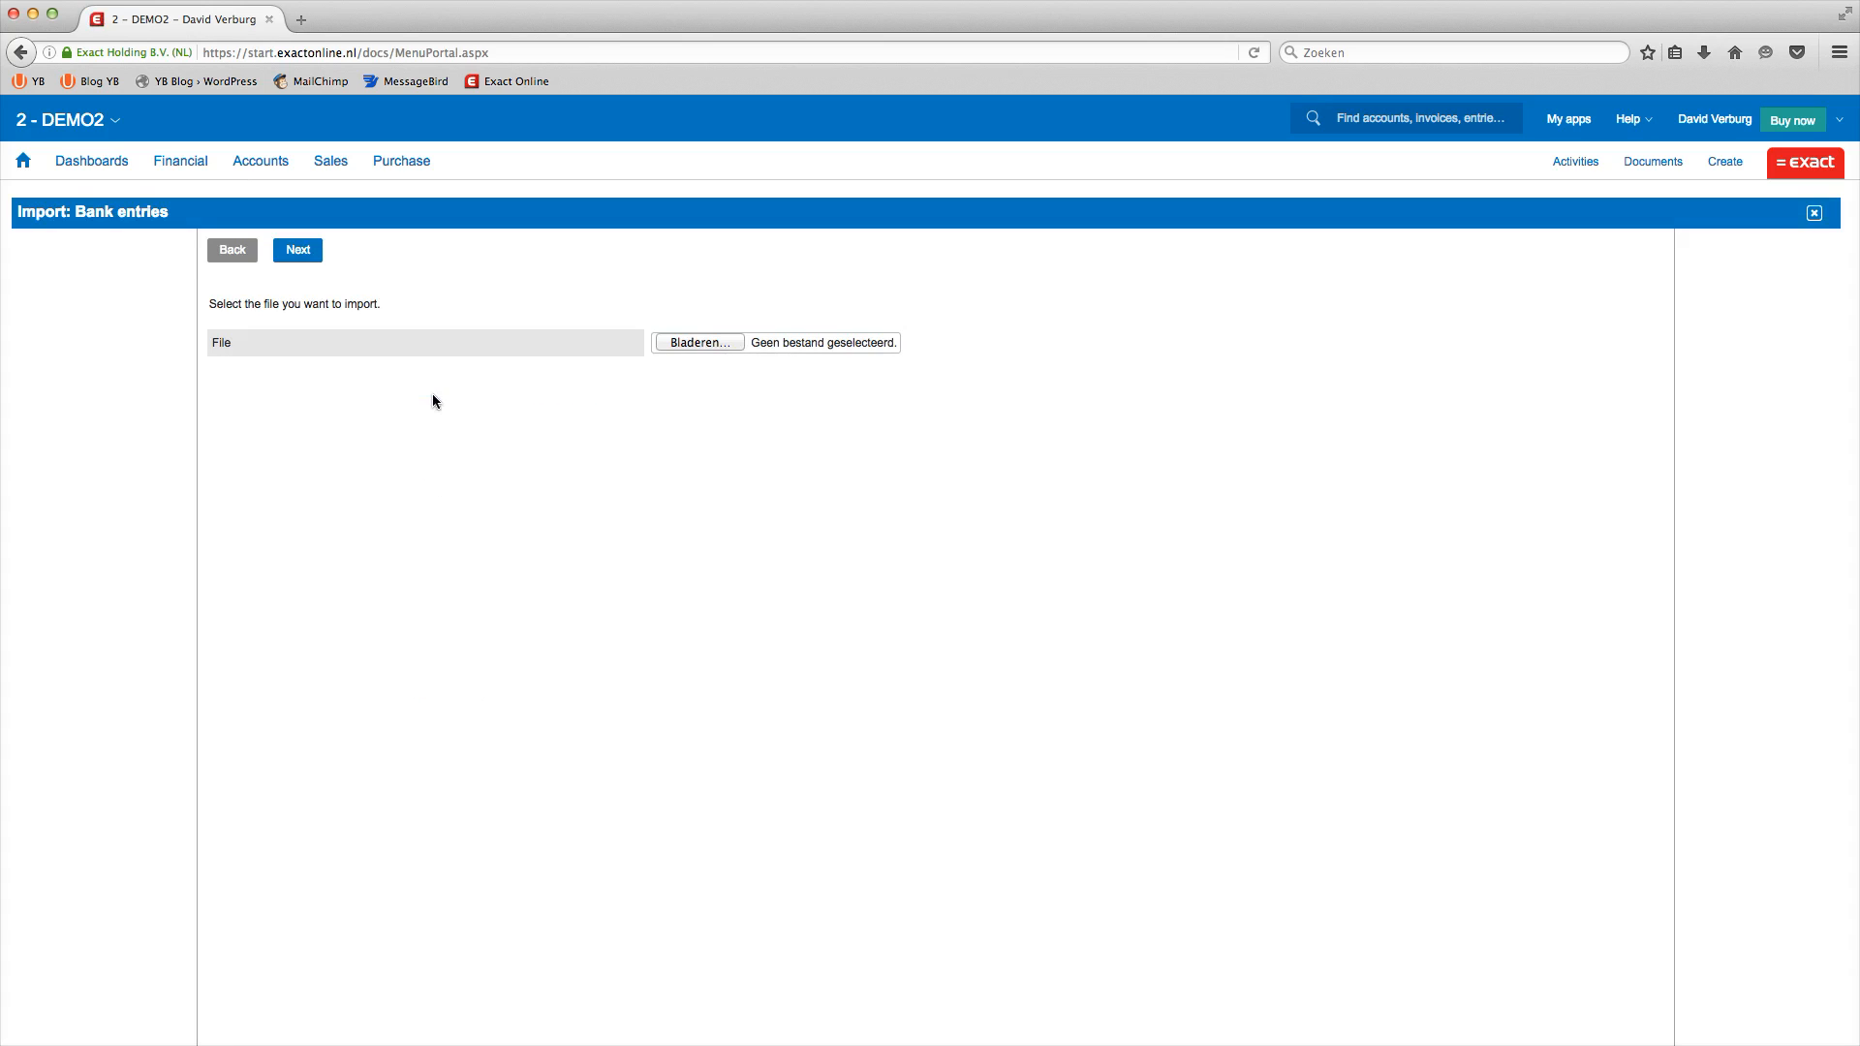
# Step: Choose ExactOnlineBankEntries.csv from the Bookkeeping April folder as the bank entries import file and continue
pyautogui.click(699, 342)
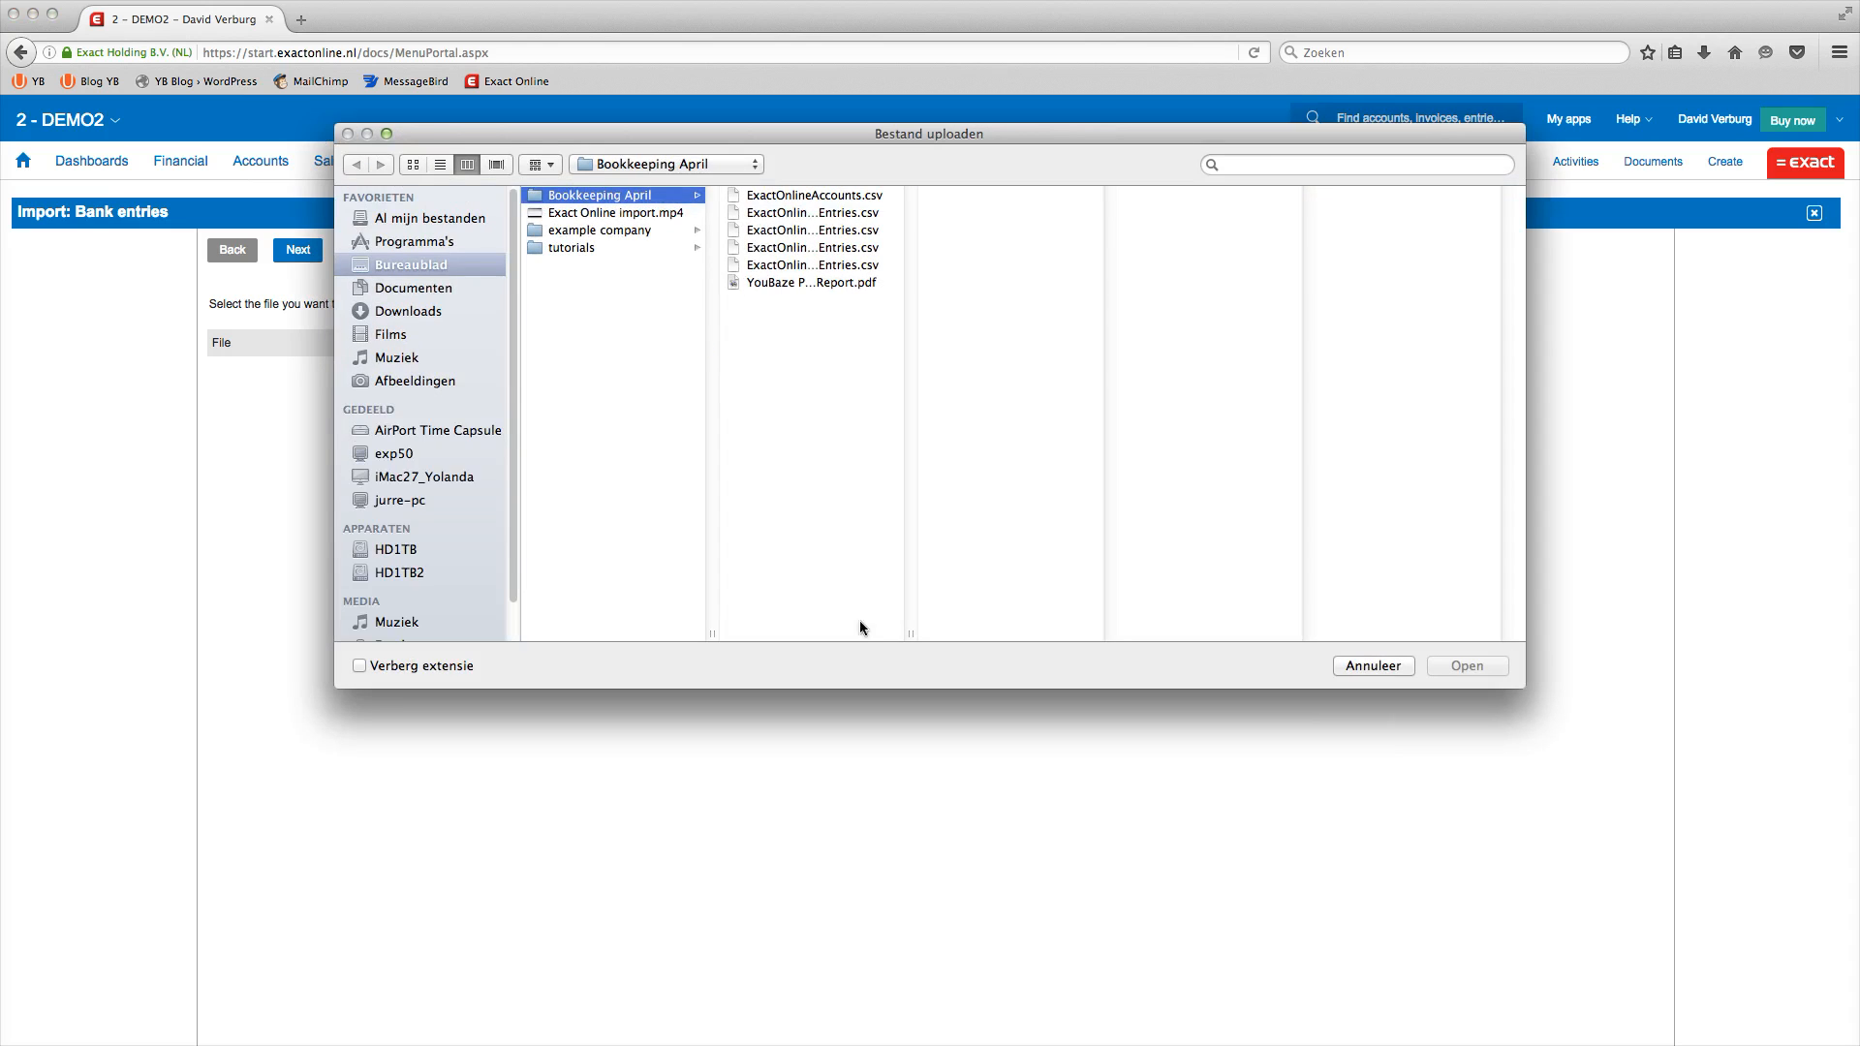
pyautogui.moveTo(904, 635); pyautogui.dragTo(1112, 634)
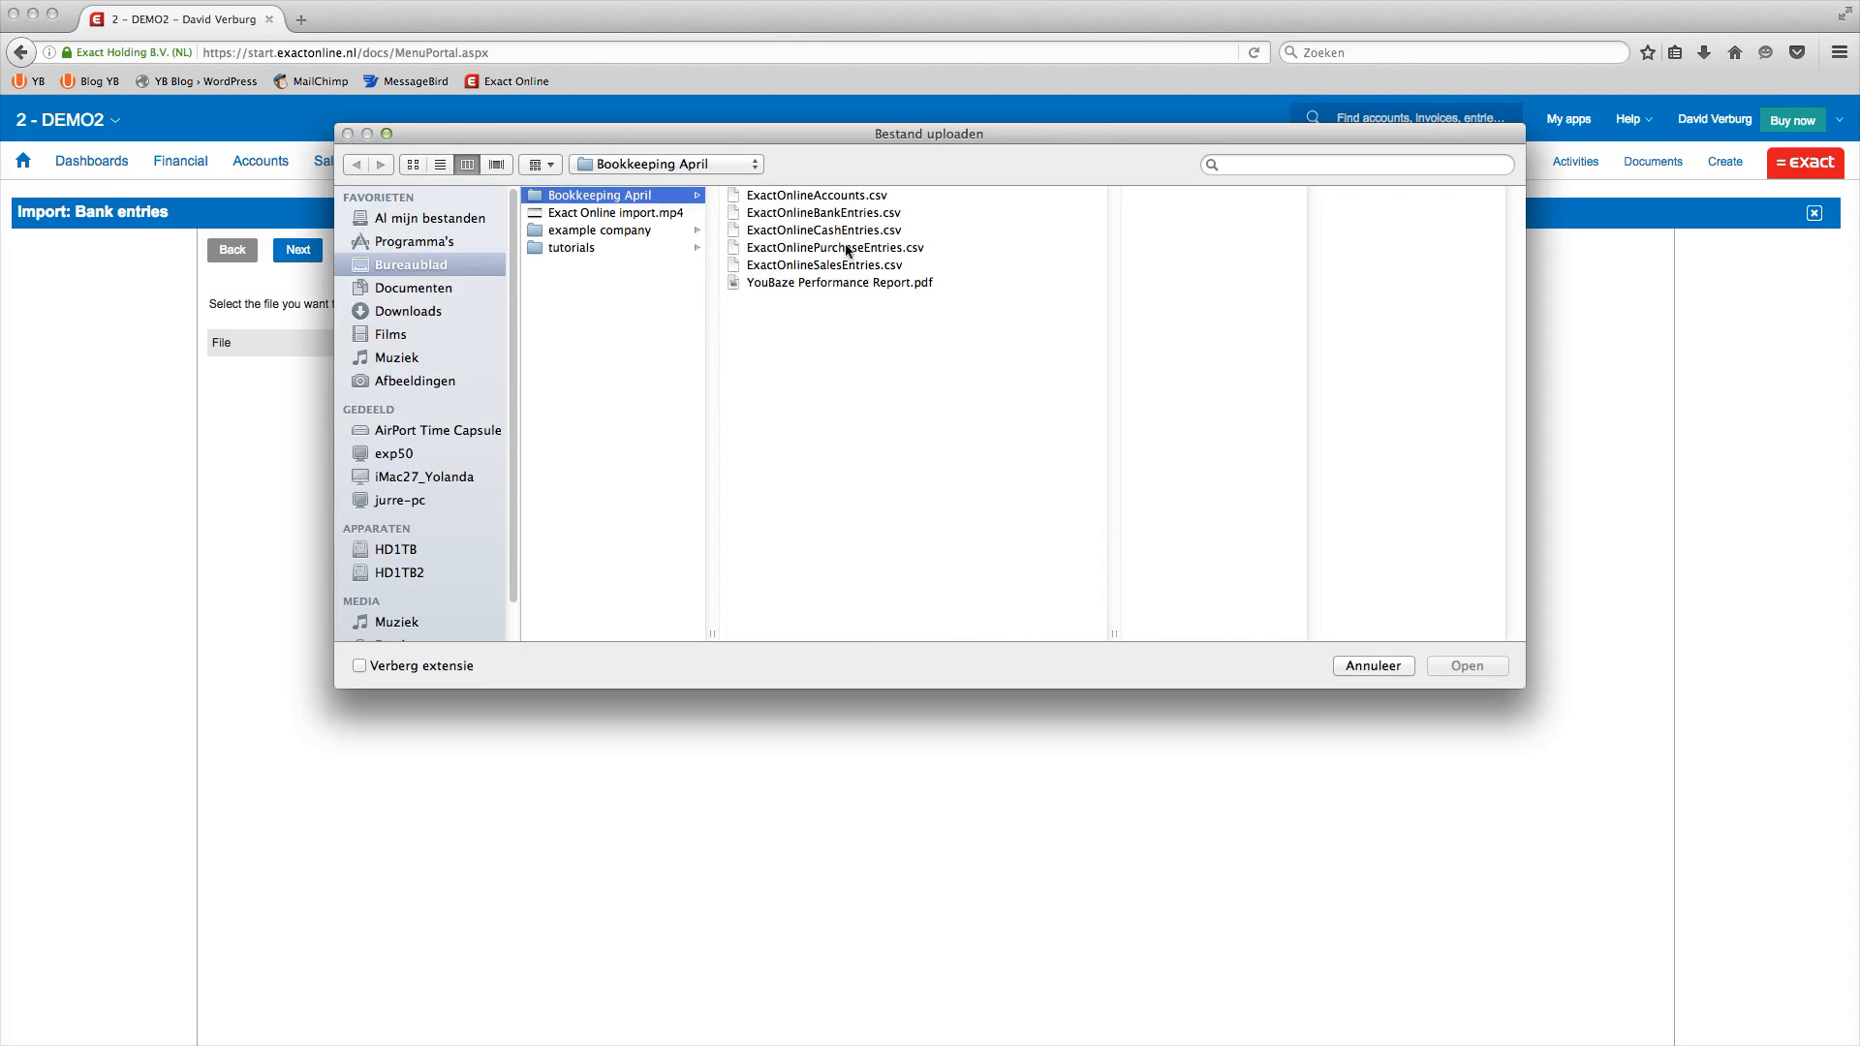
pyautogui.click(824, 213)
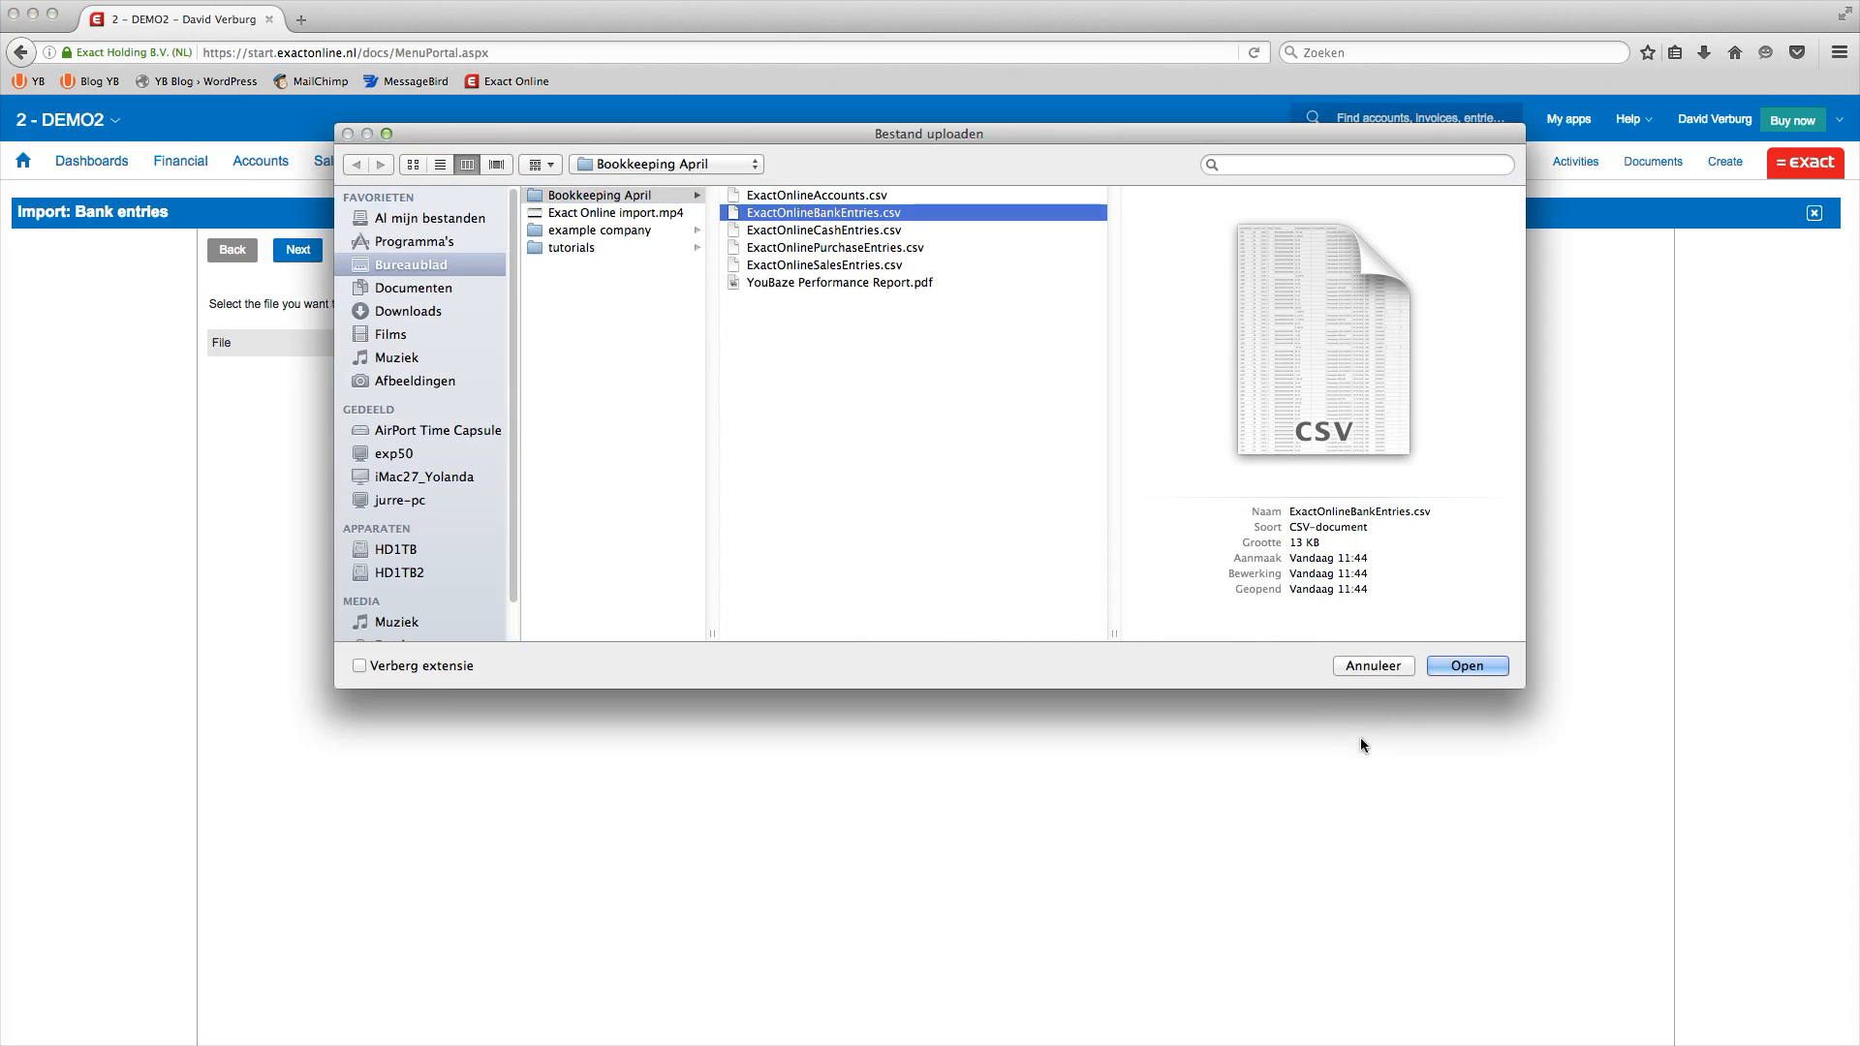
pyautogui.click(1467, 666)
pyautogui.click(296, 248)
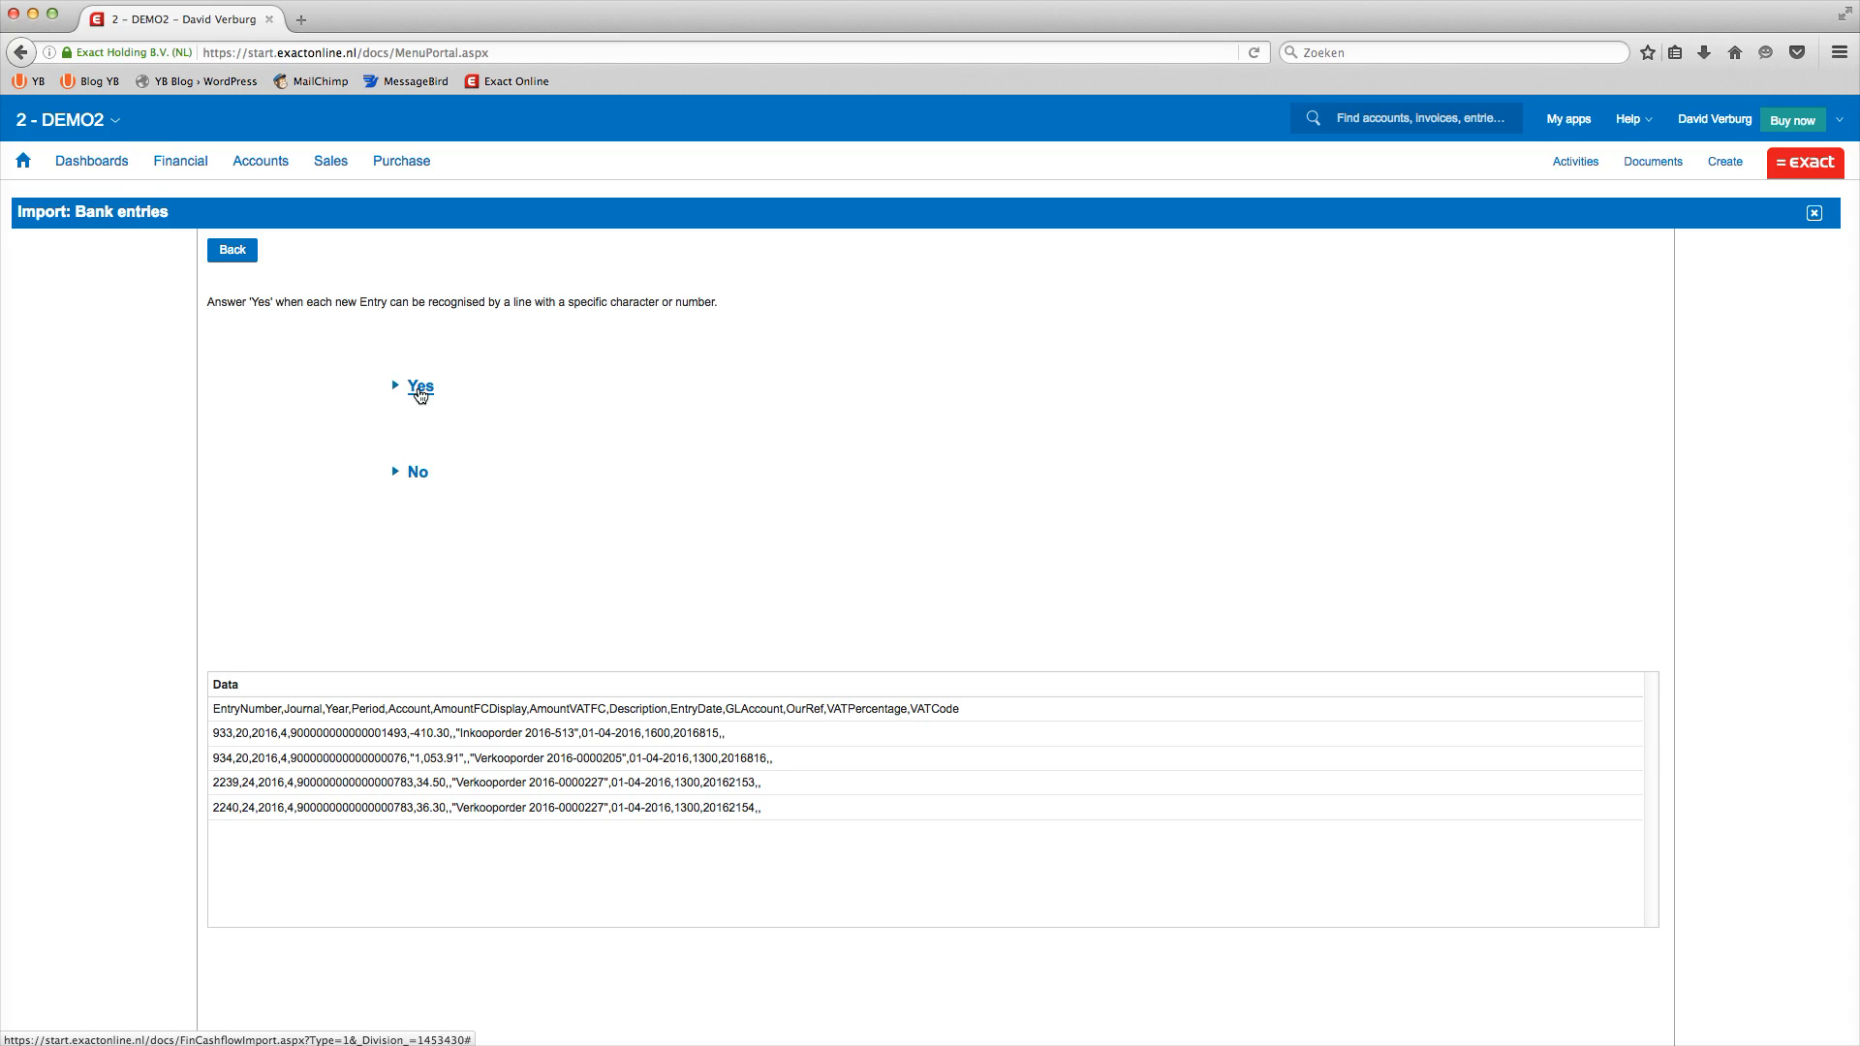
# Step: Declare that the bank file has no separate header lines and that a new entry starts on a changing value in column 1
pyautogui.click(418, 474)
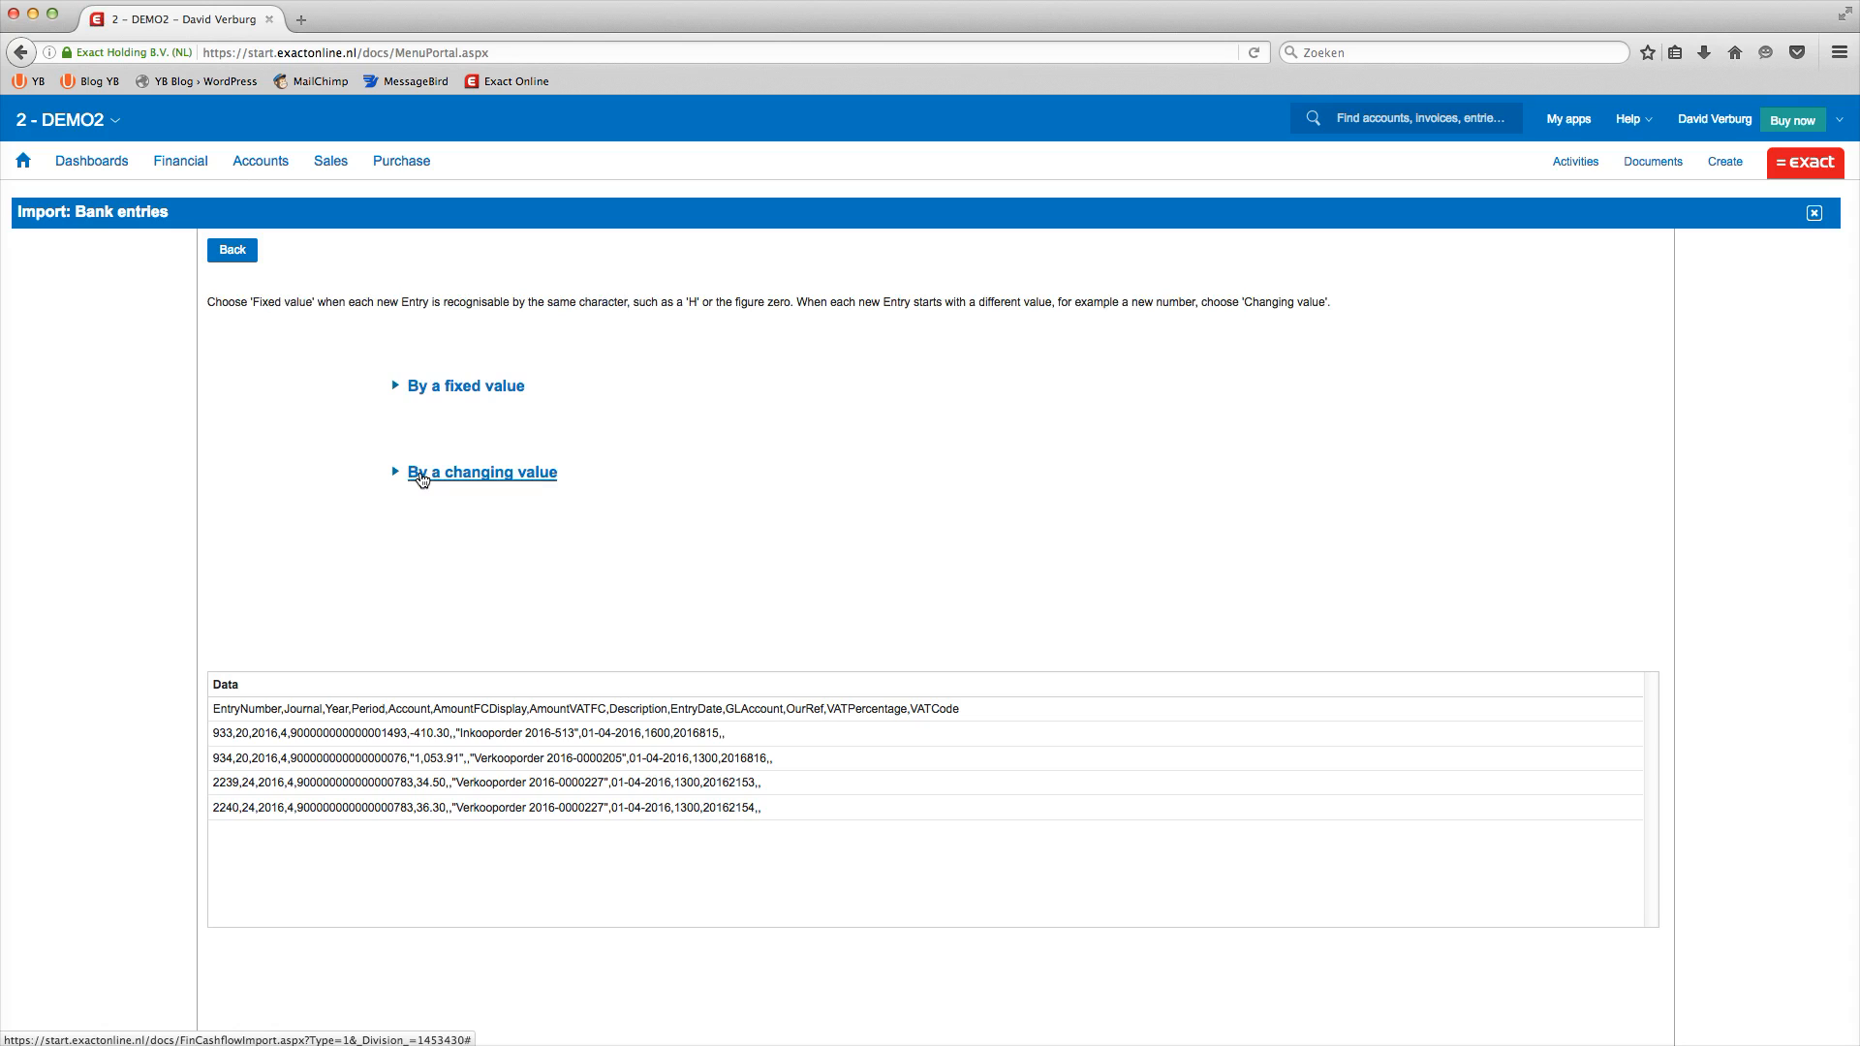
pyautogui.click(422, 475)
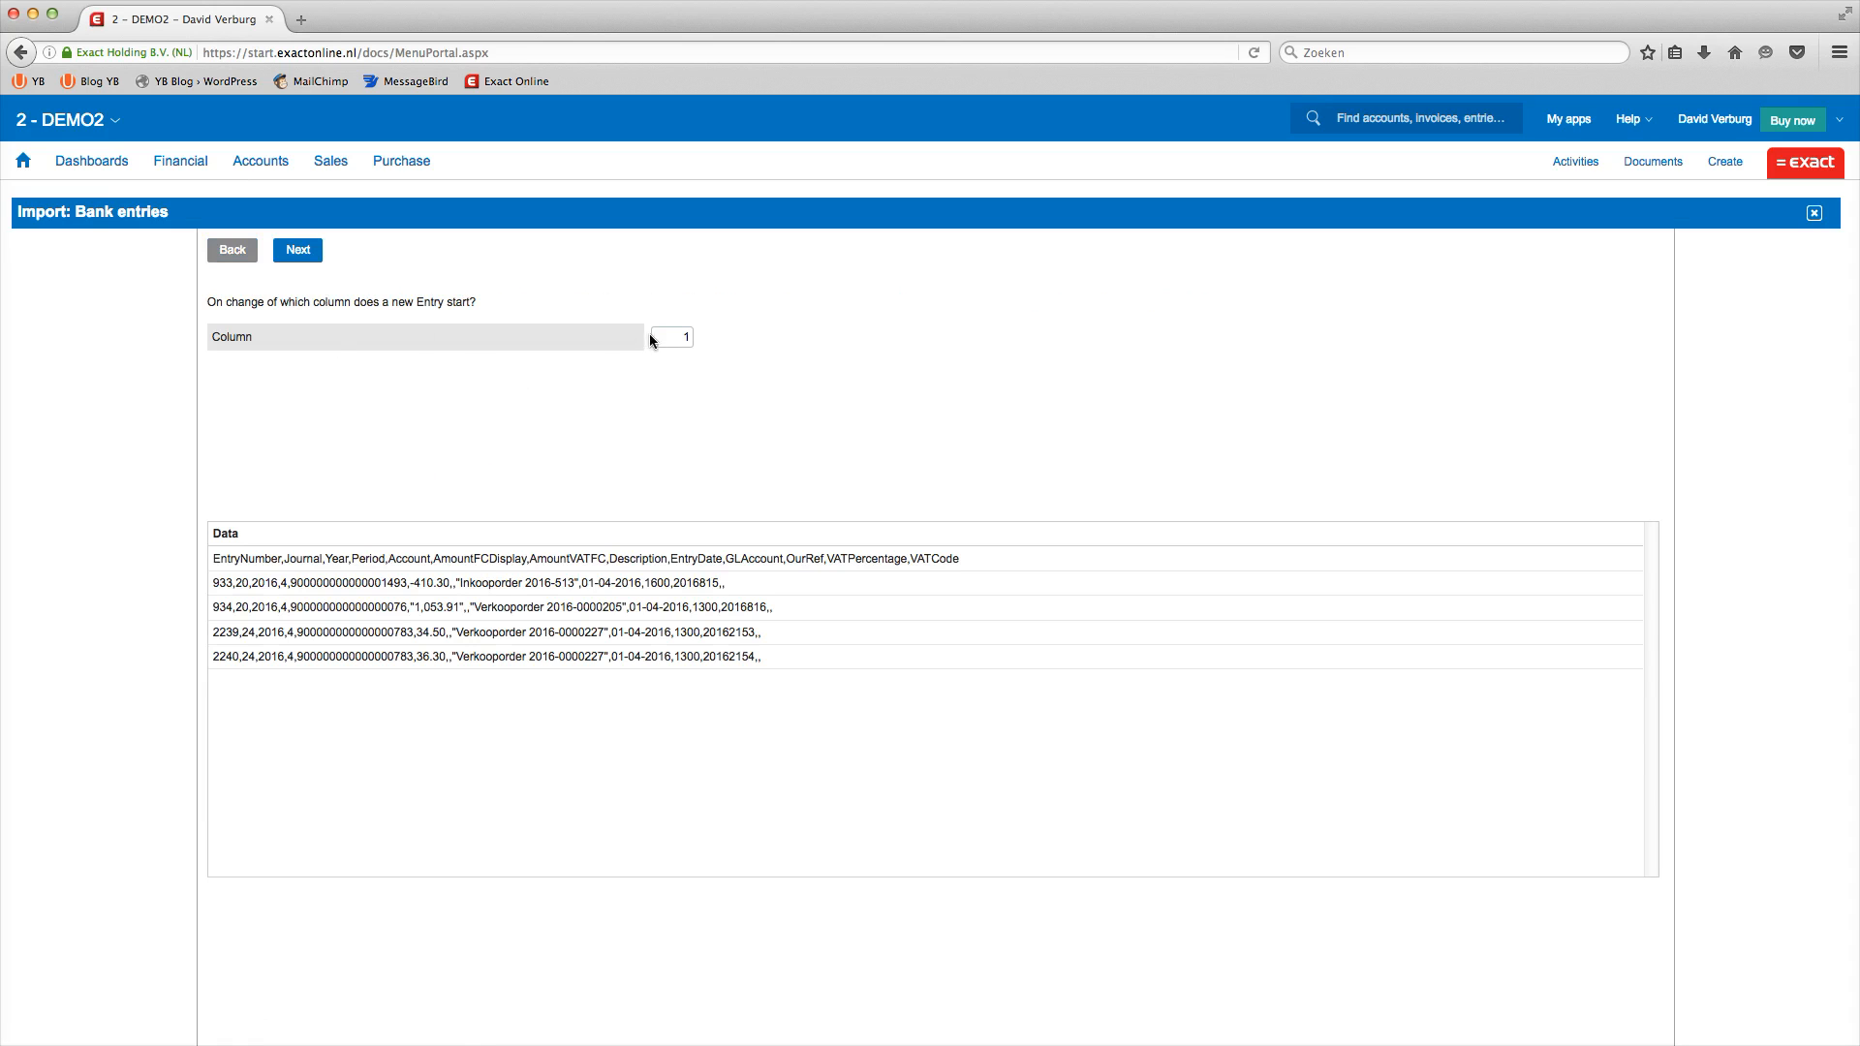
pyautogui.click(297, 249)
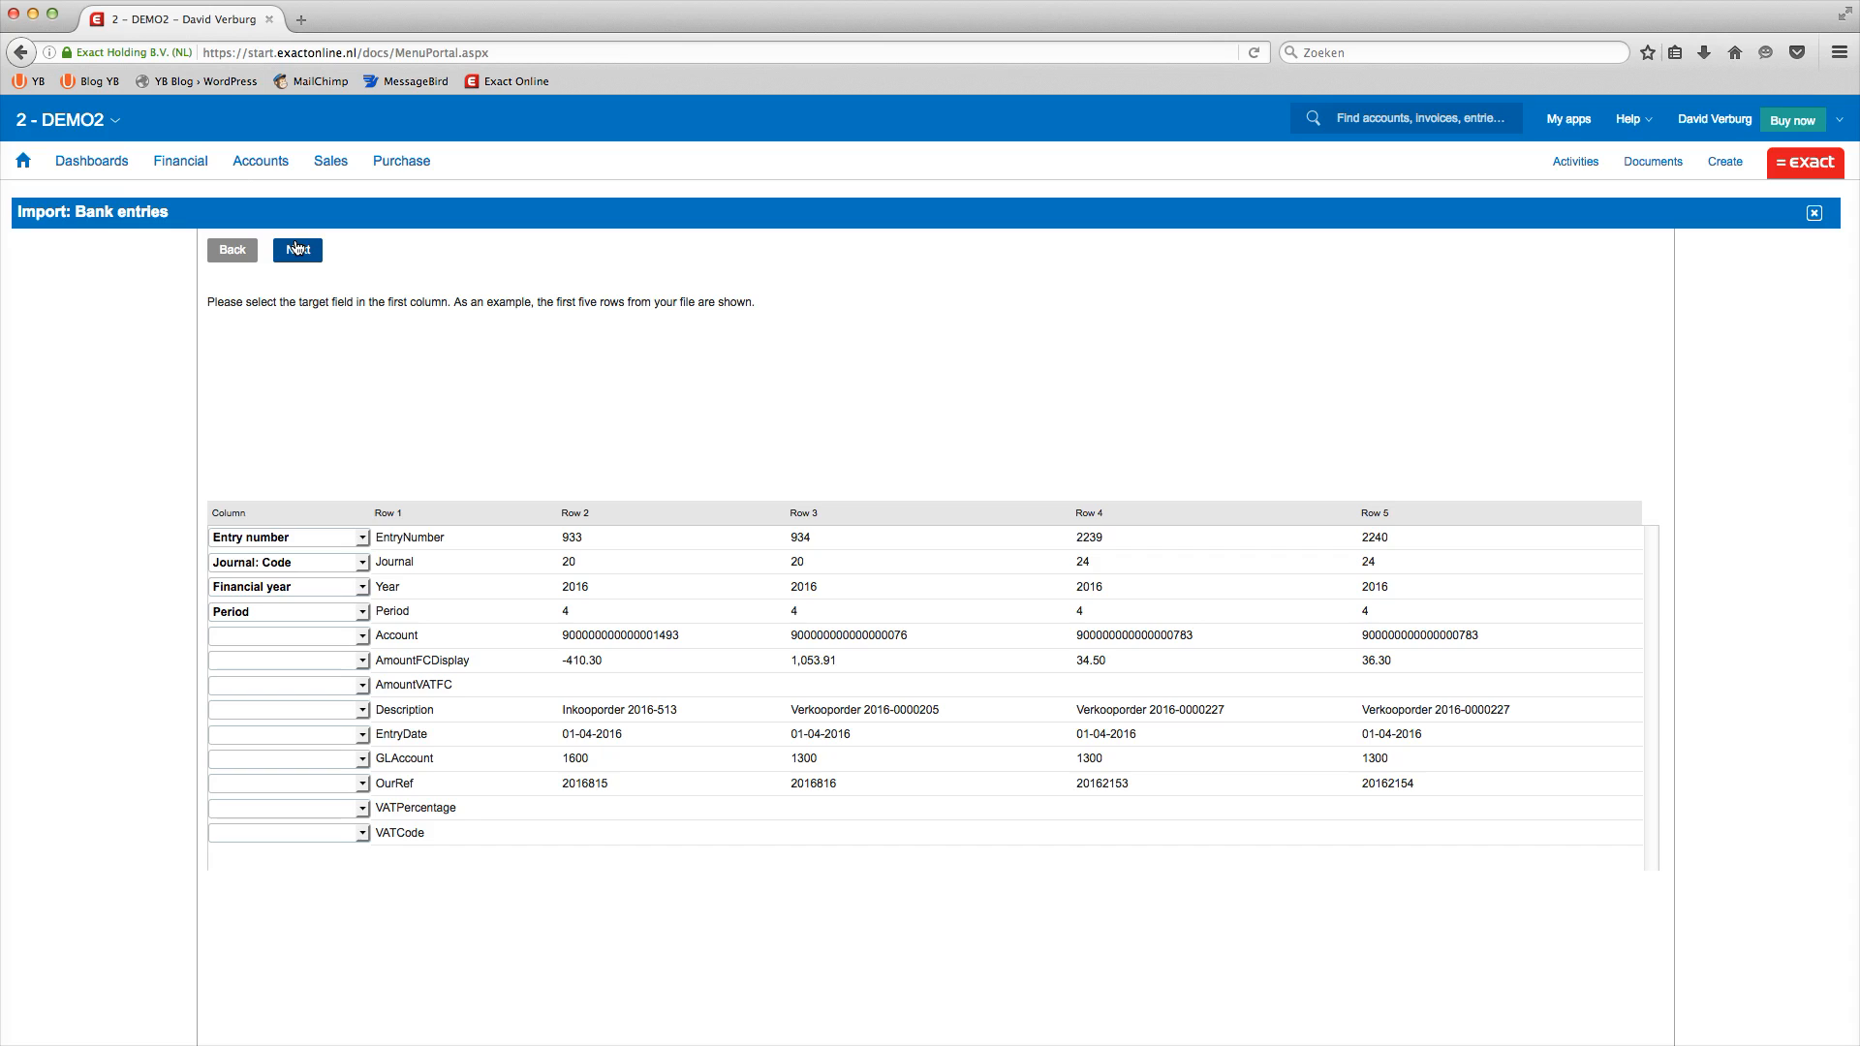
# Step: Accept the proposed header and row field mappings and number and date formats for the bank entries, leaving the default values empty
pyautogui.click(287, 252)
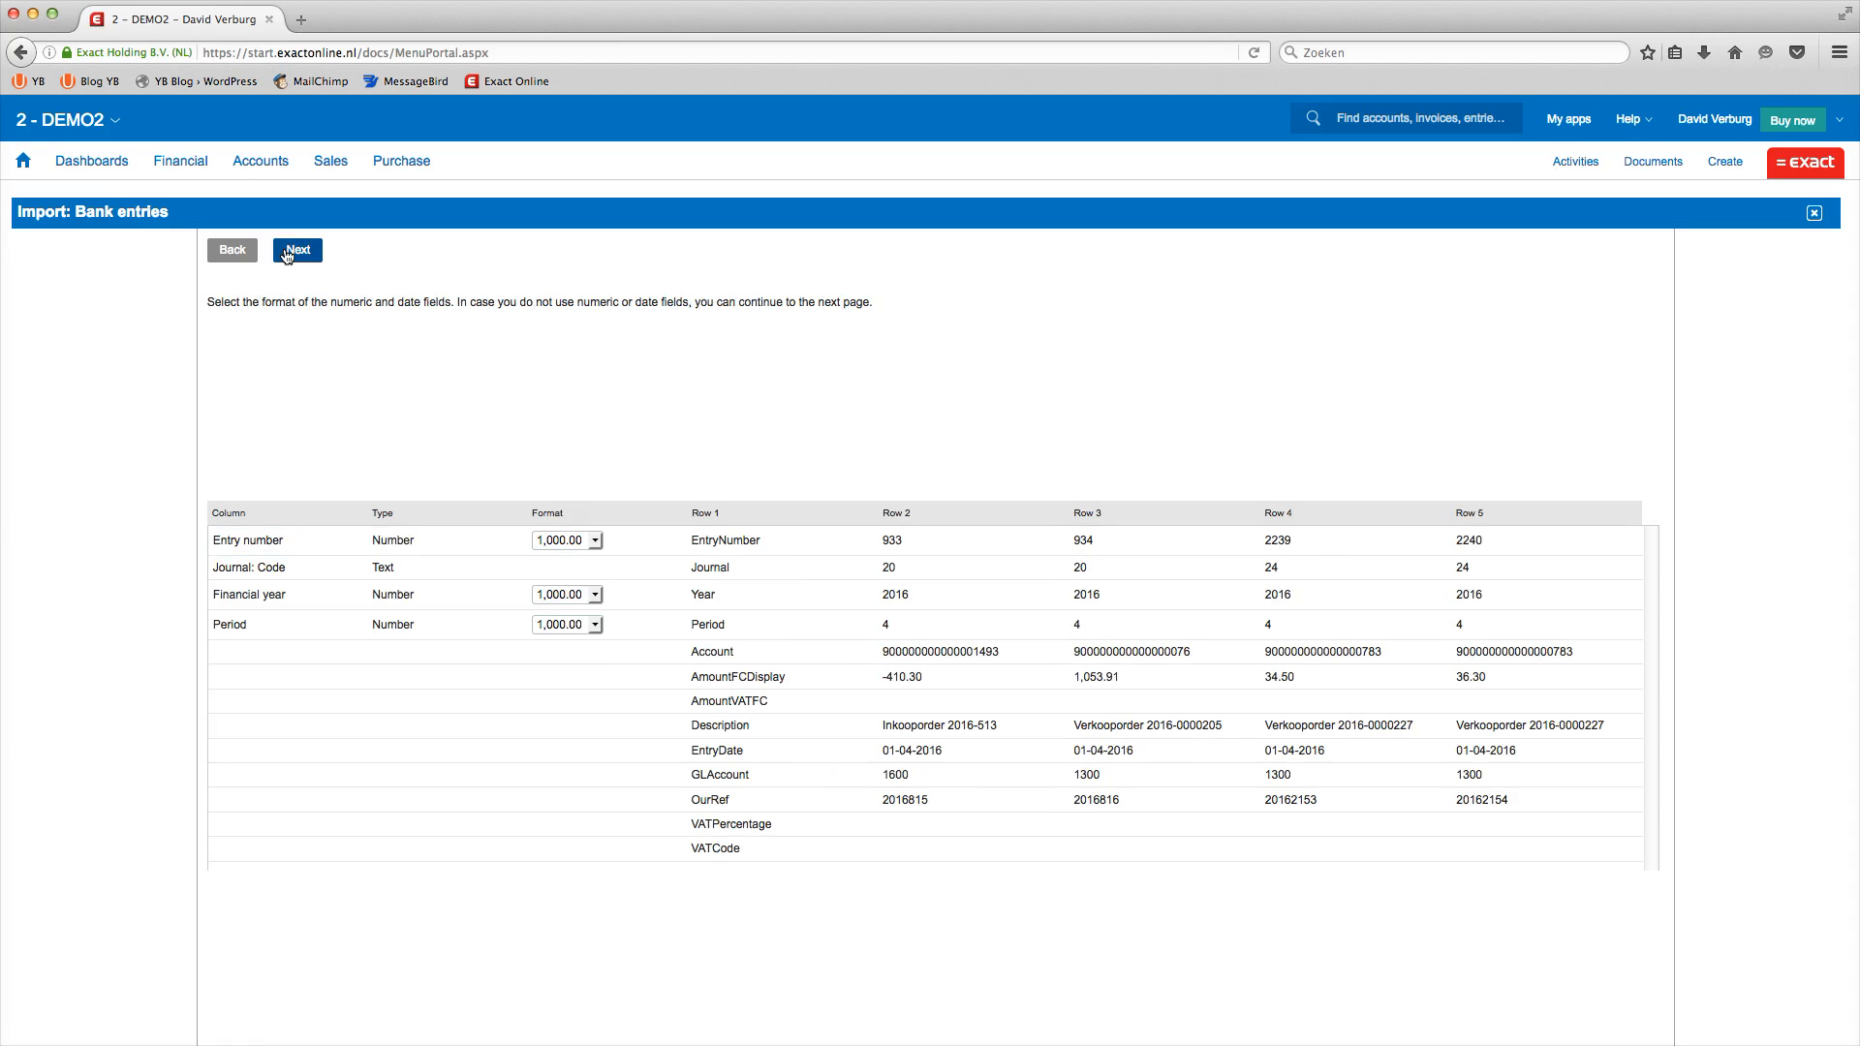
pyautogui.click(287, 252)
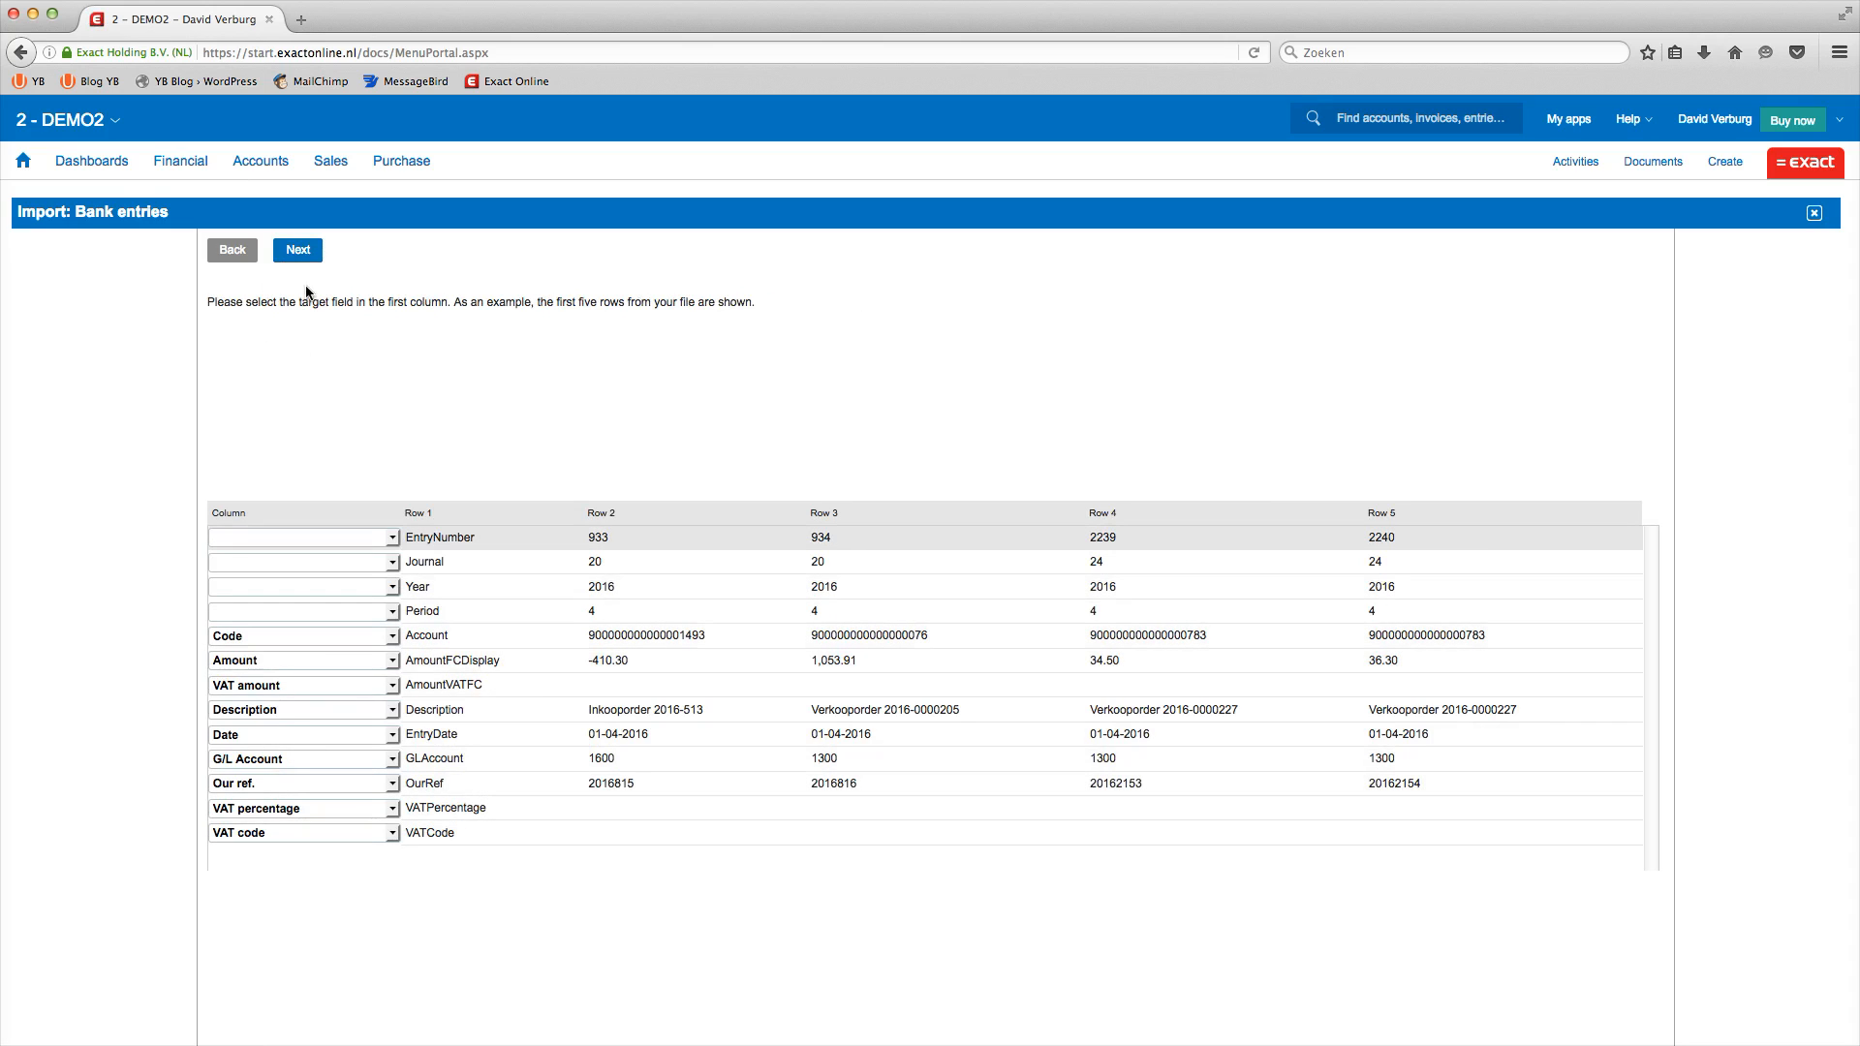
pyautogui.click(304, 251)
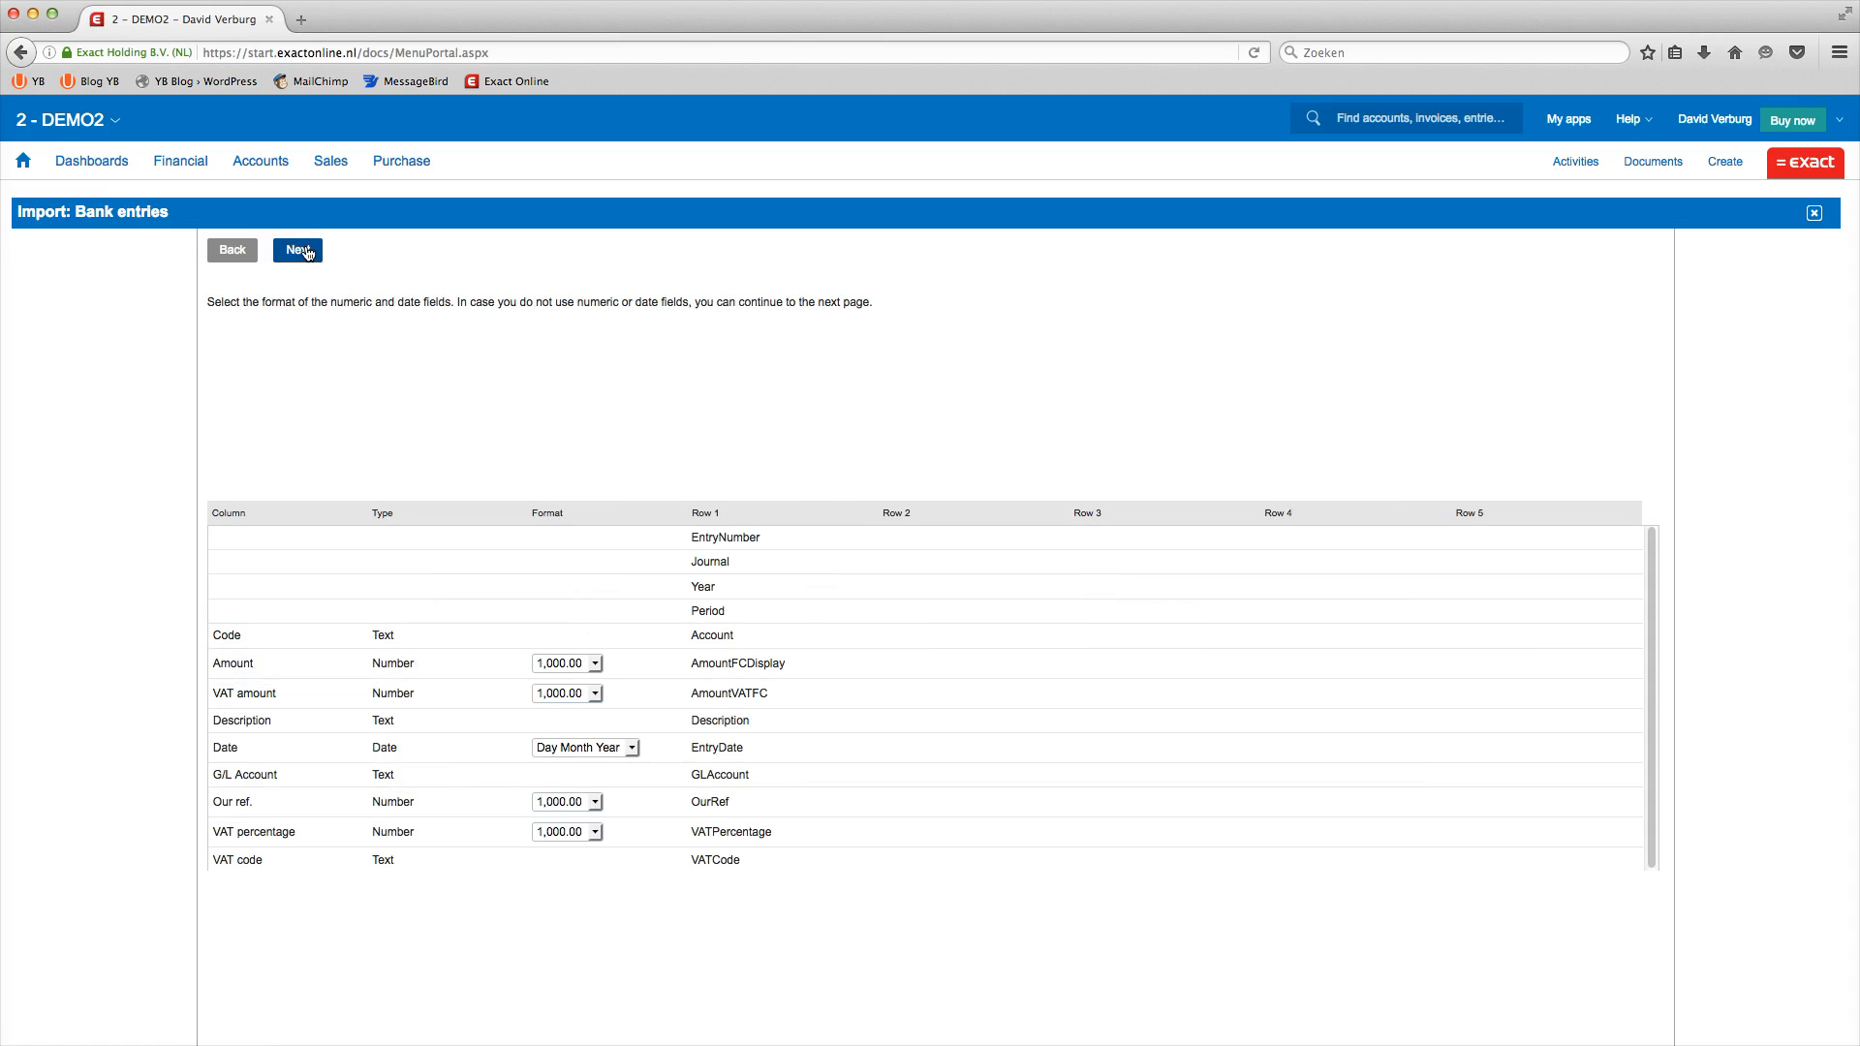
pyautogui.click(301, 251)
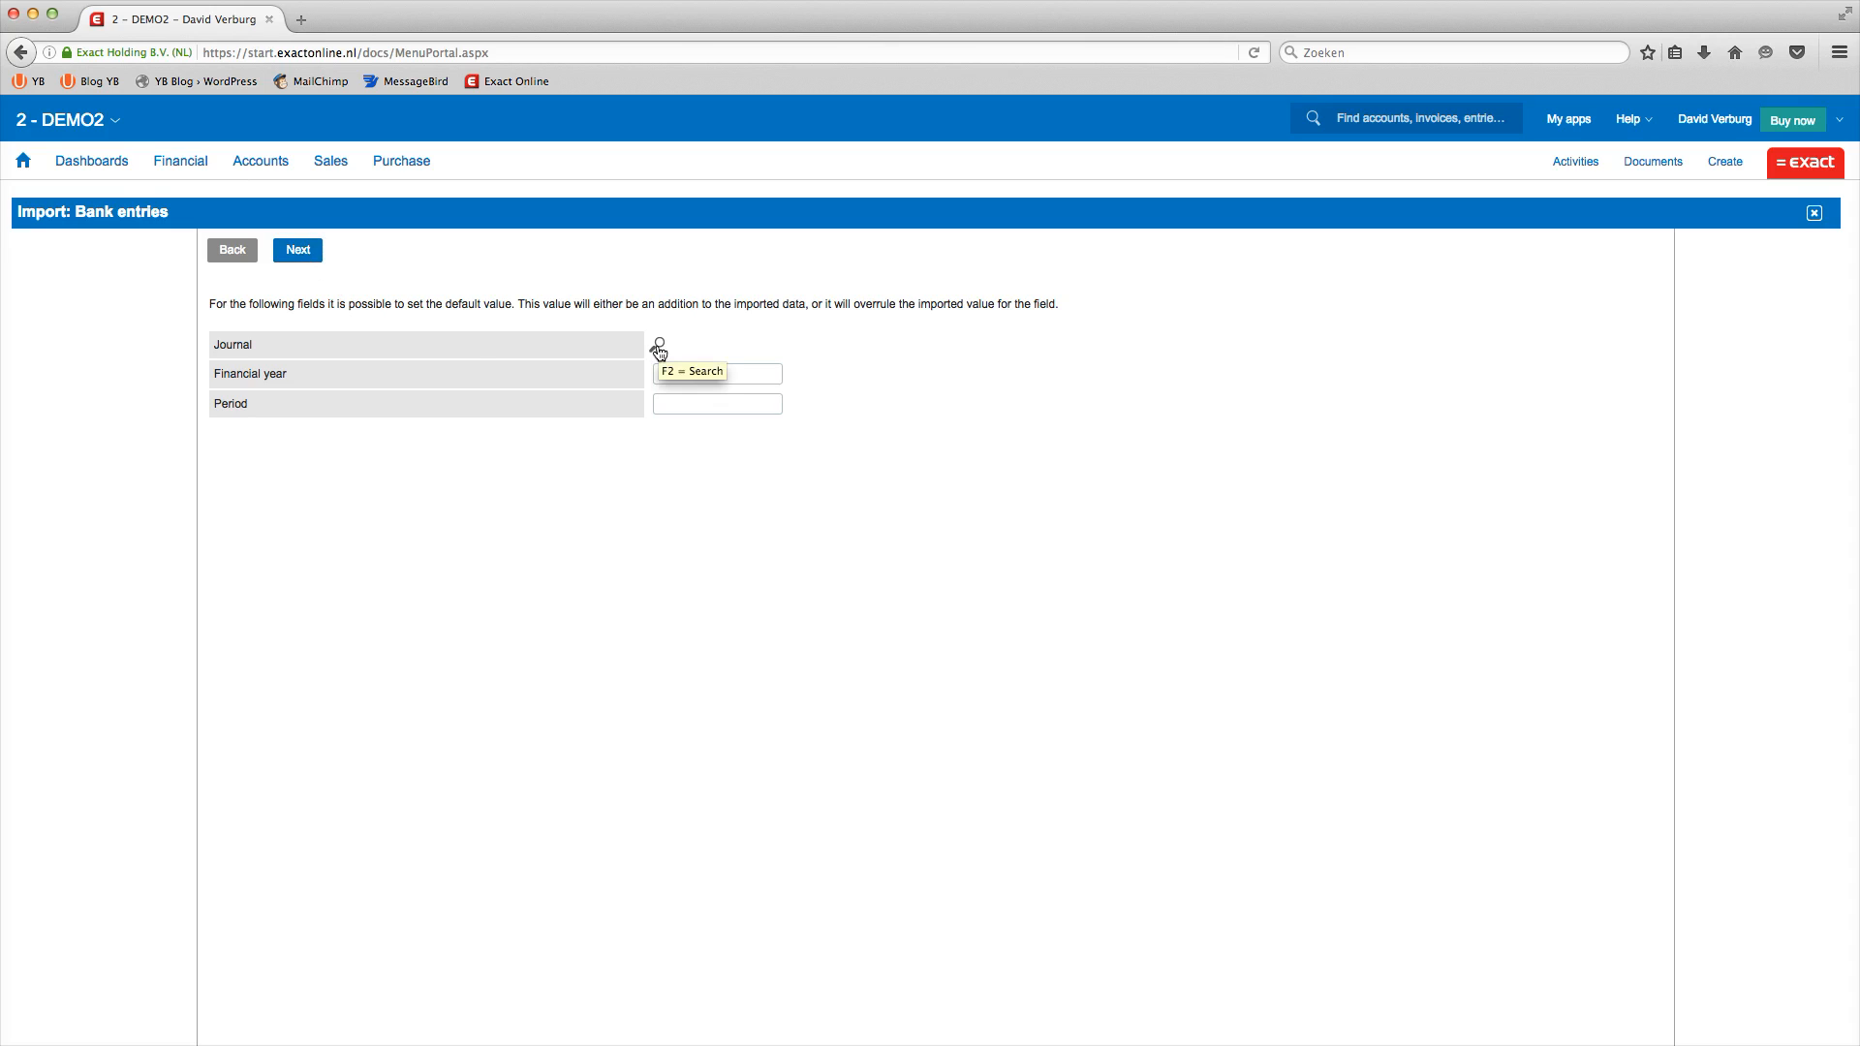
pyautogui.click(300, 255)
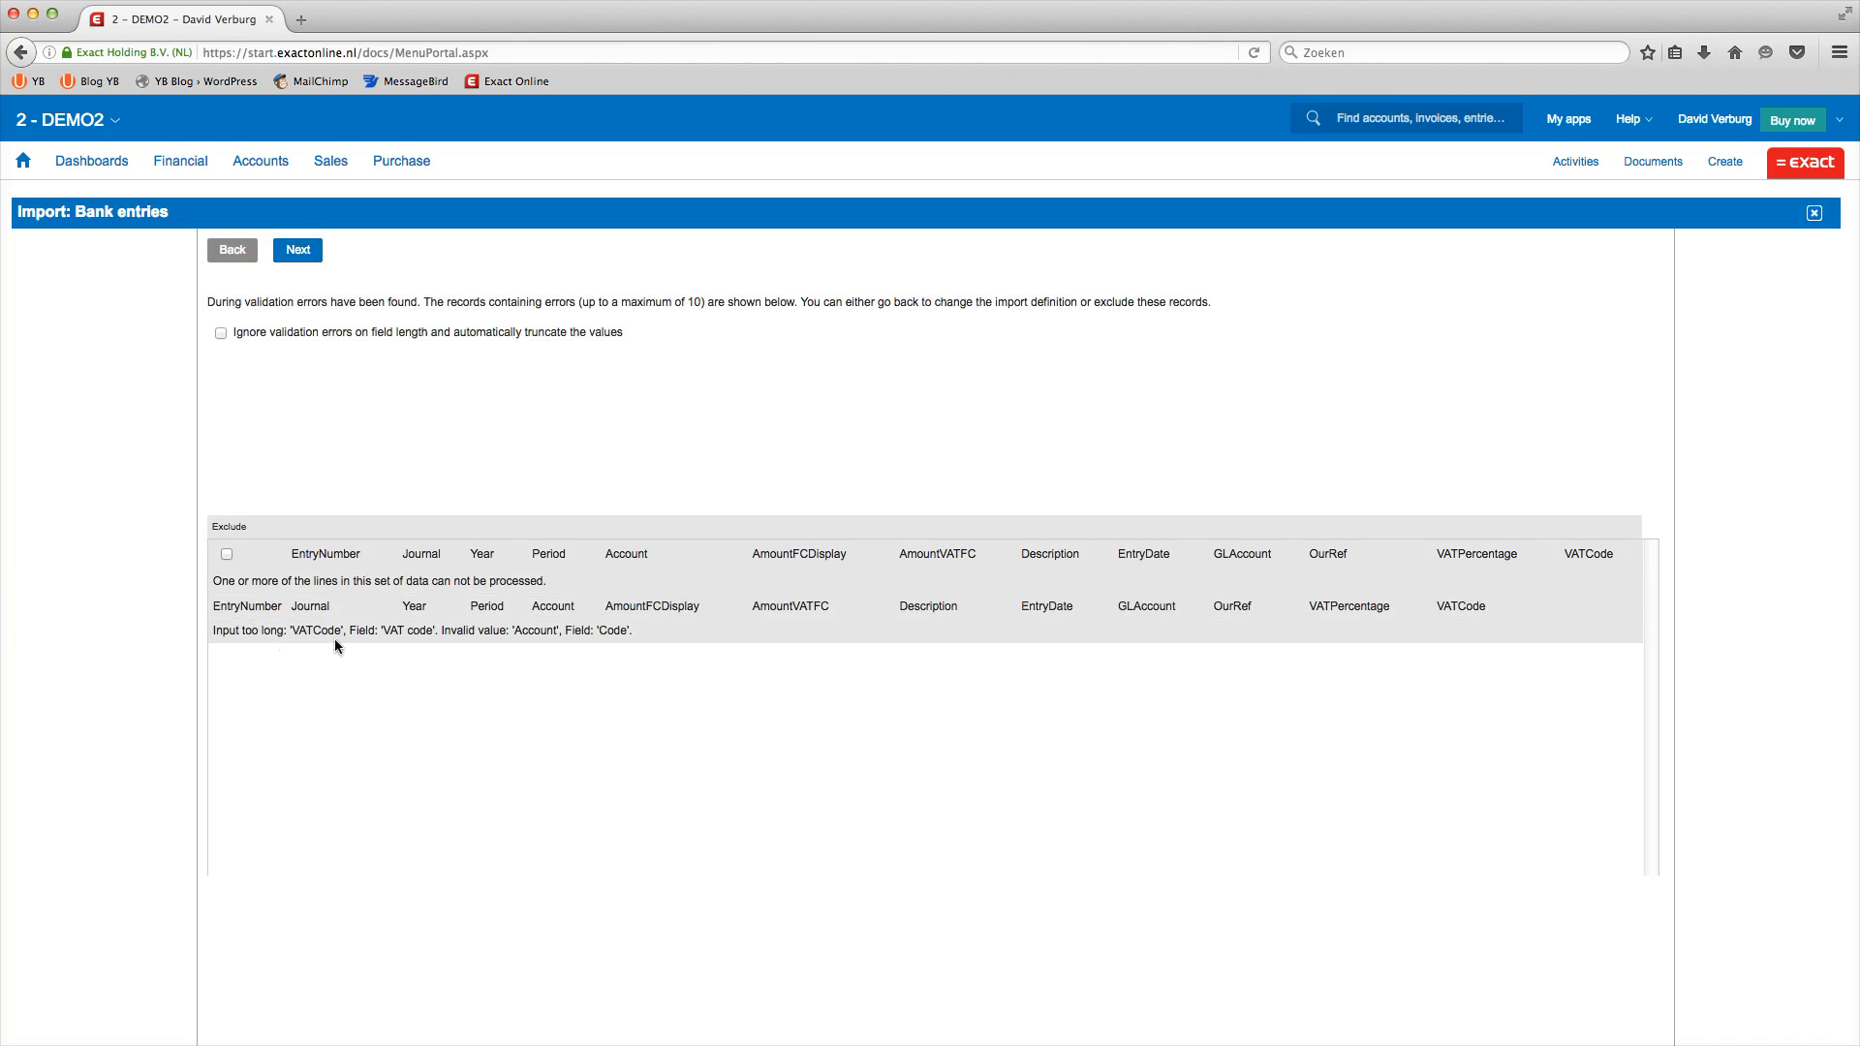
# Step: Mark the column-heading record in the validation list for exclusion and run the bank entries import
pyautogui.moveTo(642, 630); pyautogui.dragTo(231, 631)
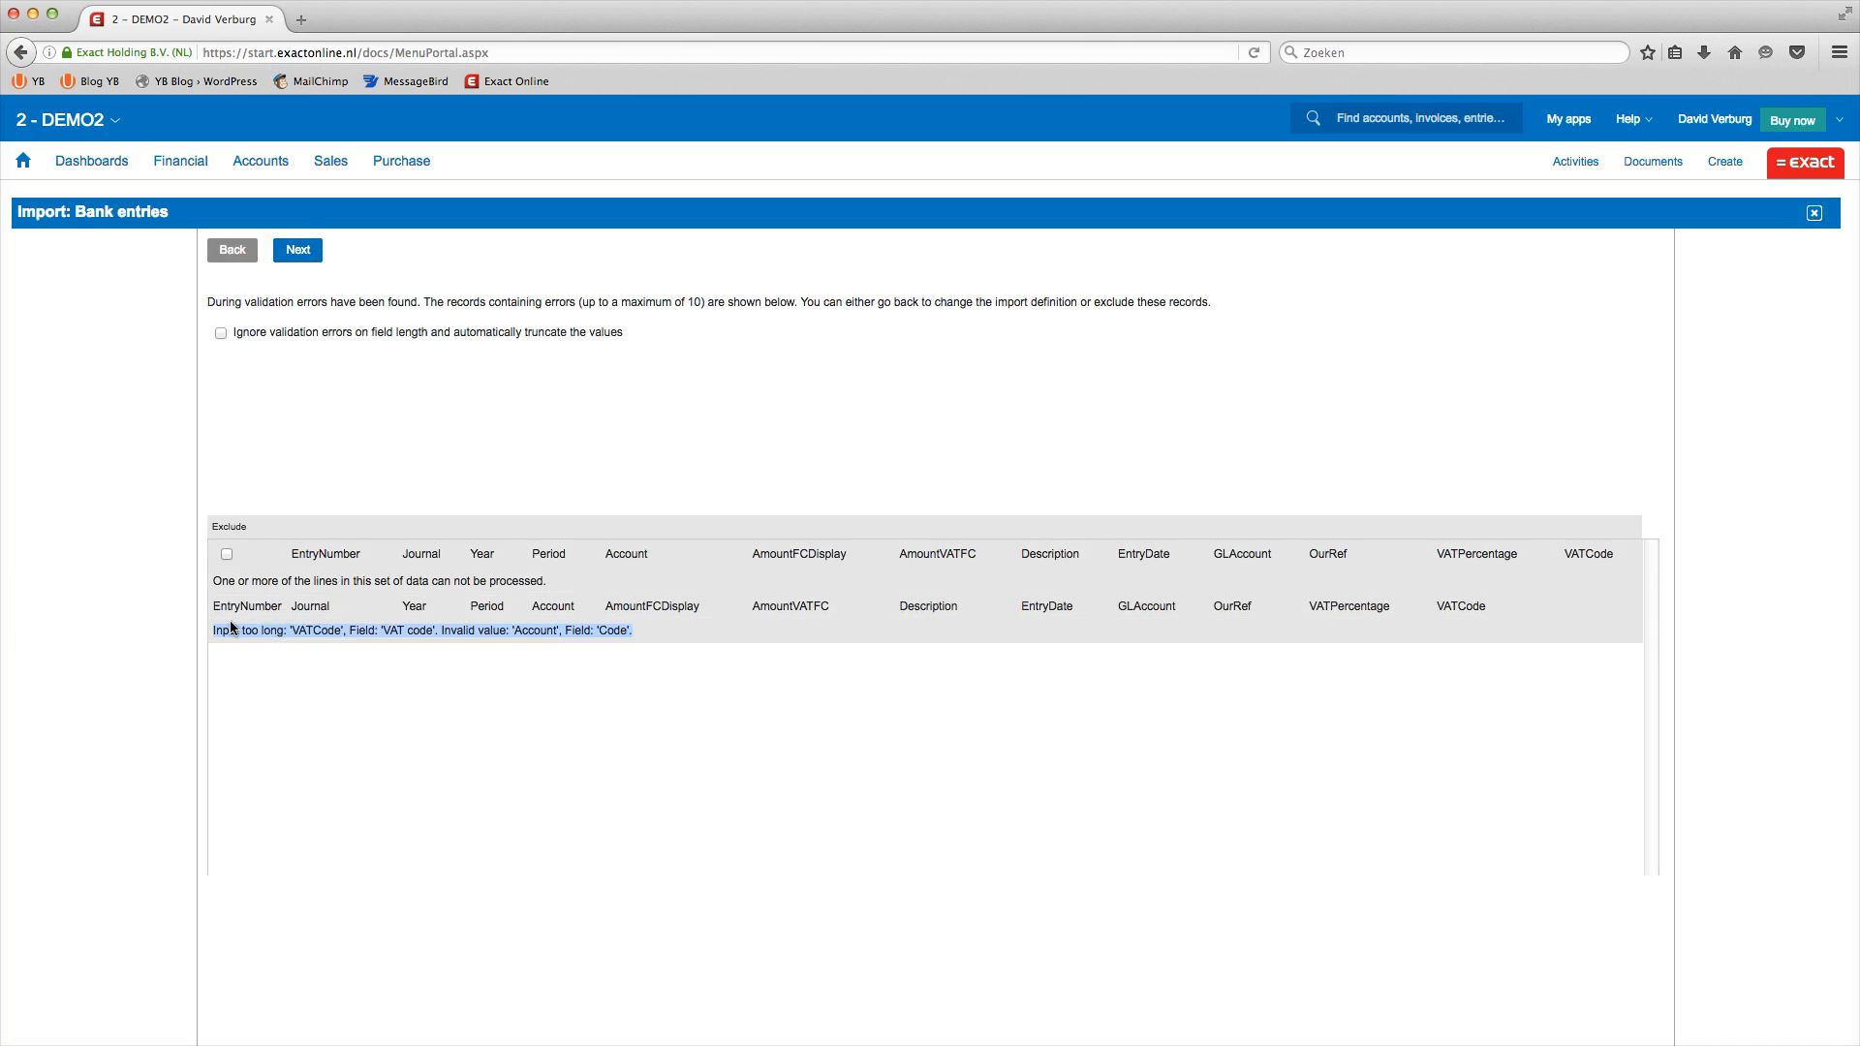
pyautogui.click(223, 571)
pyautogui.click(226, 554)
pyautogui.click(297, 251)
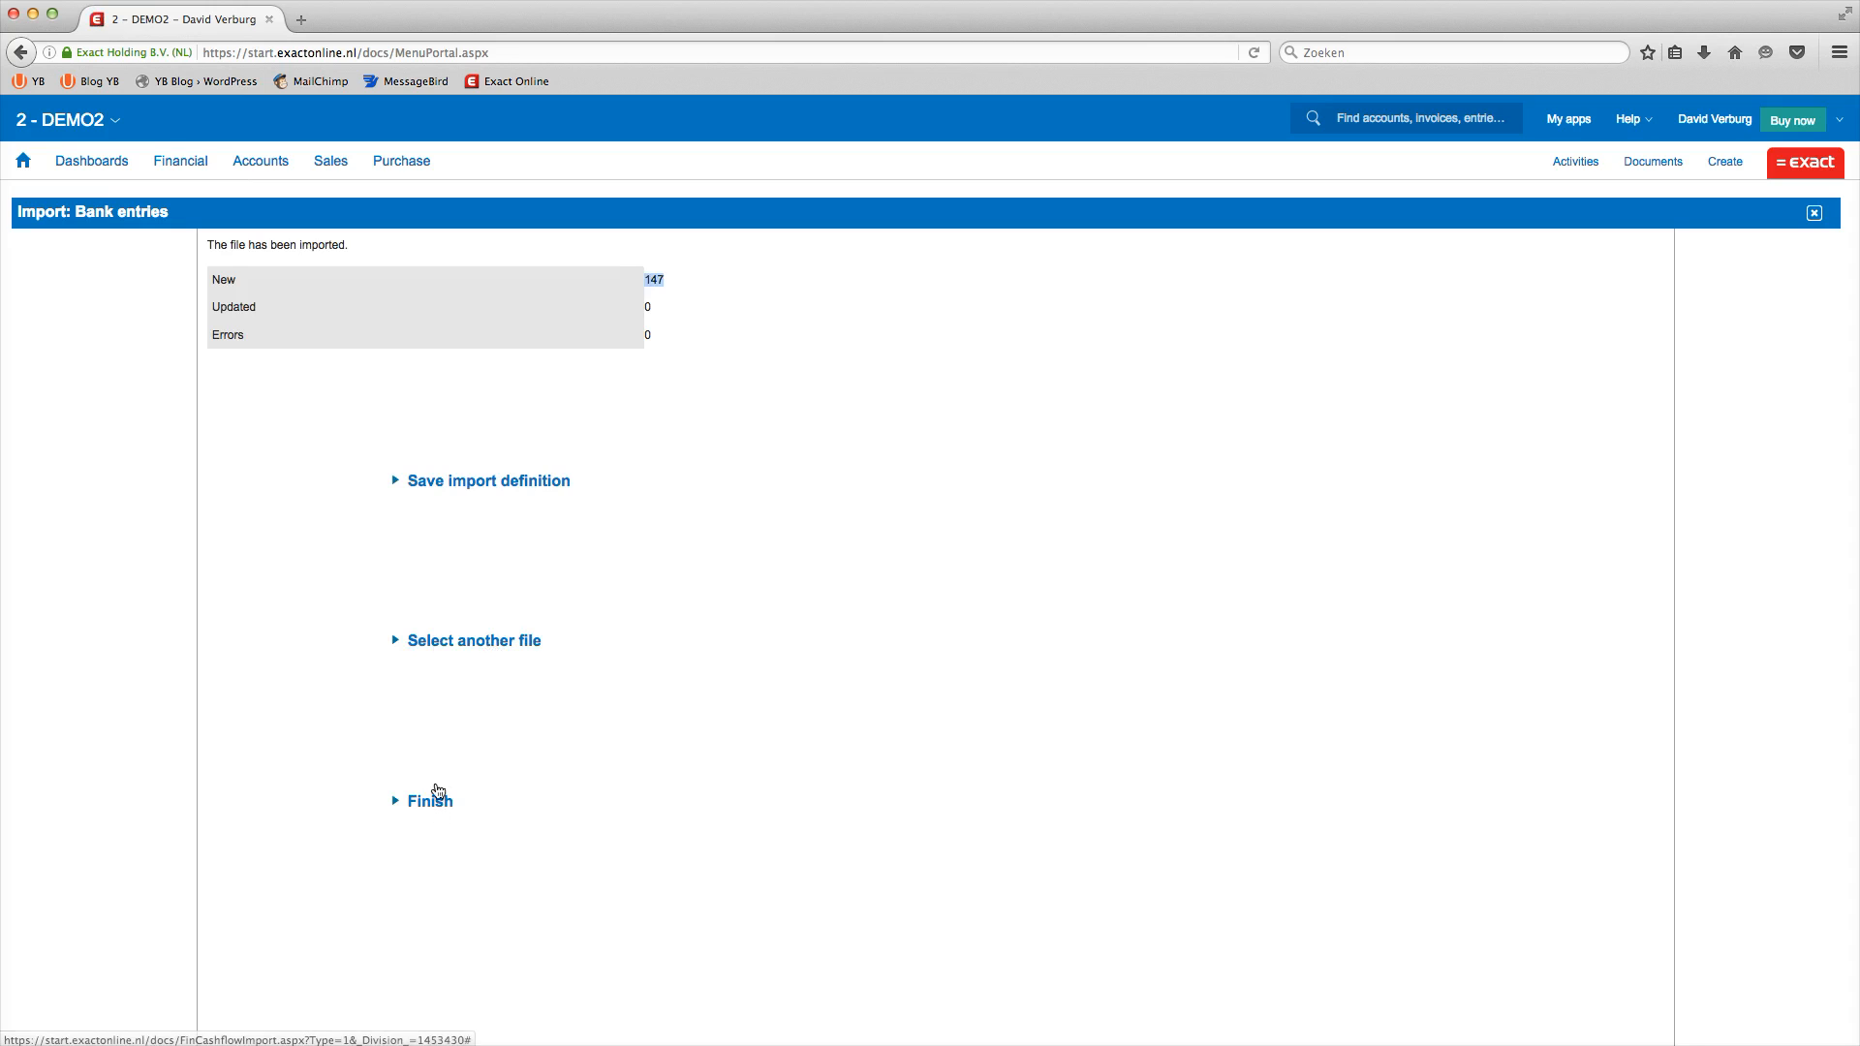
# Step: Save the bank entries import settings as an import definition named "import YouBaze"
pyautogui.click(449, 480)
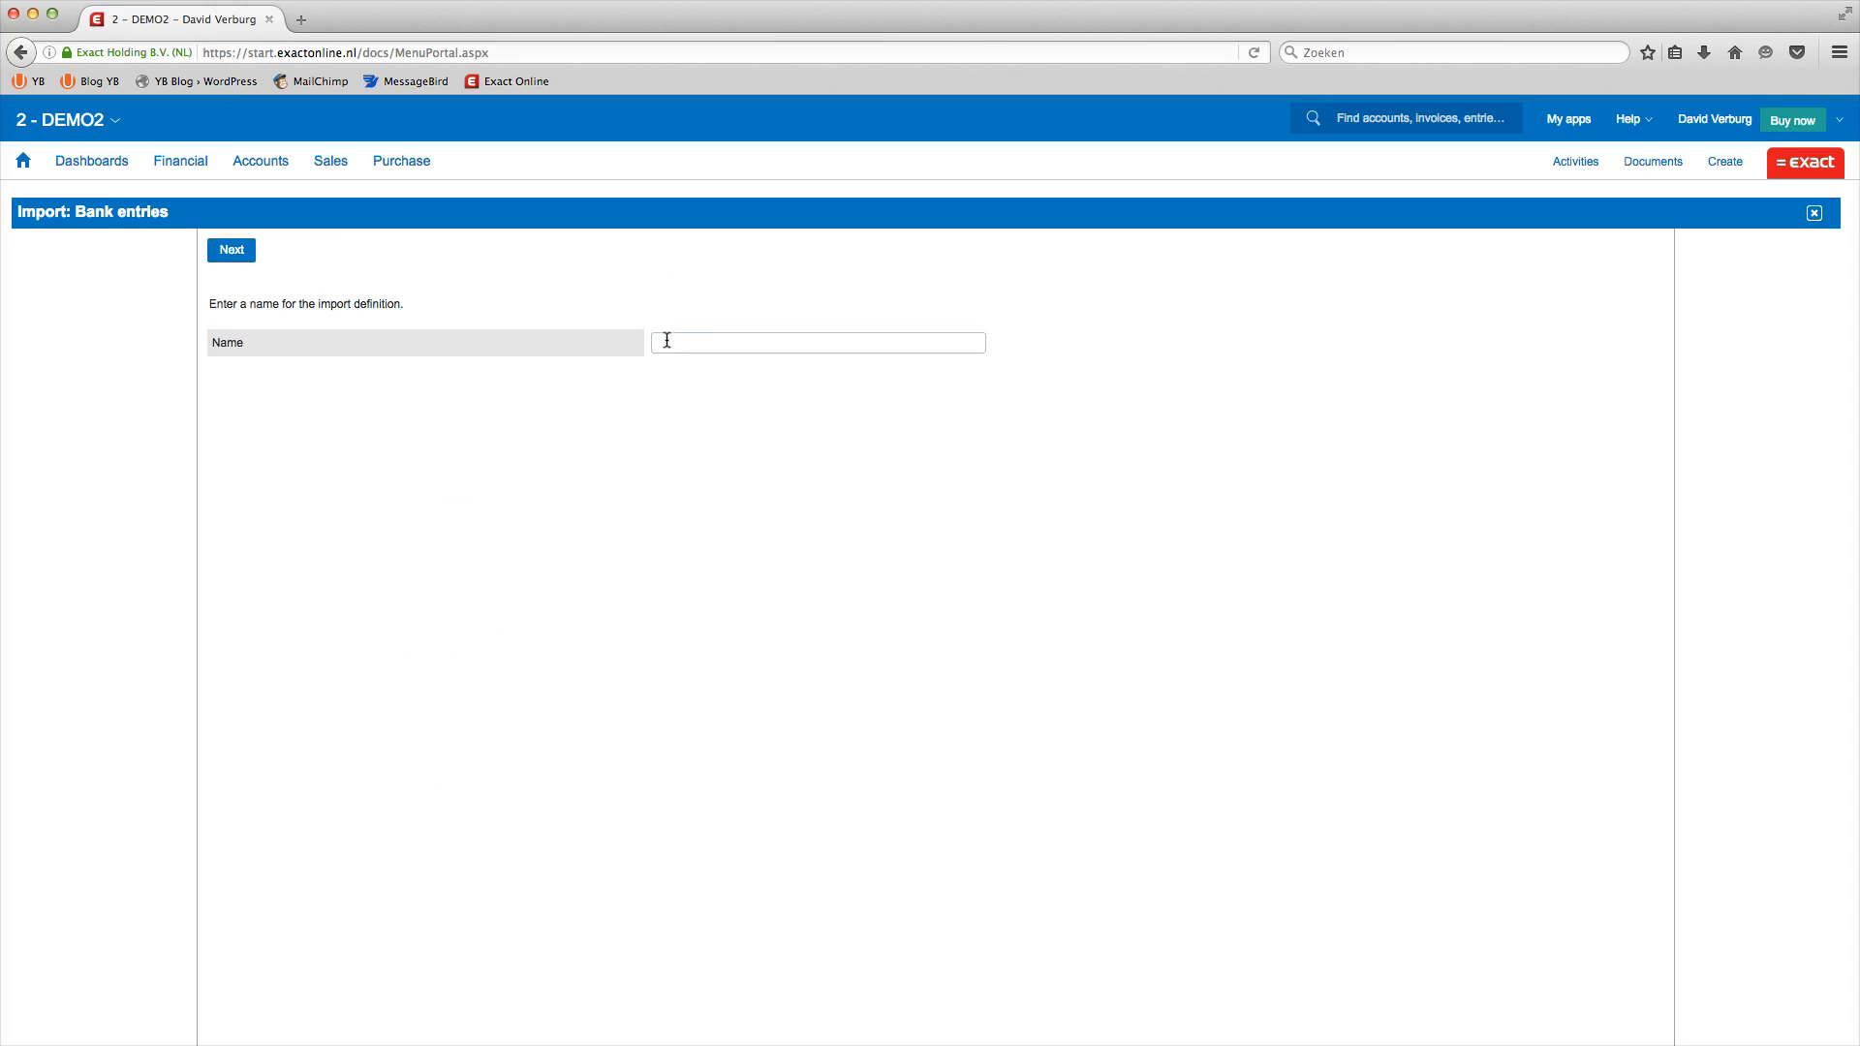
pyautogui.click(681, 342)
pyautogui.write('im')
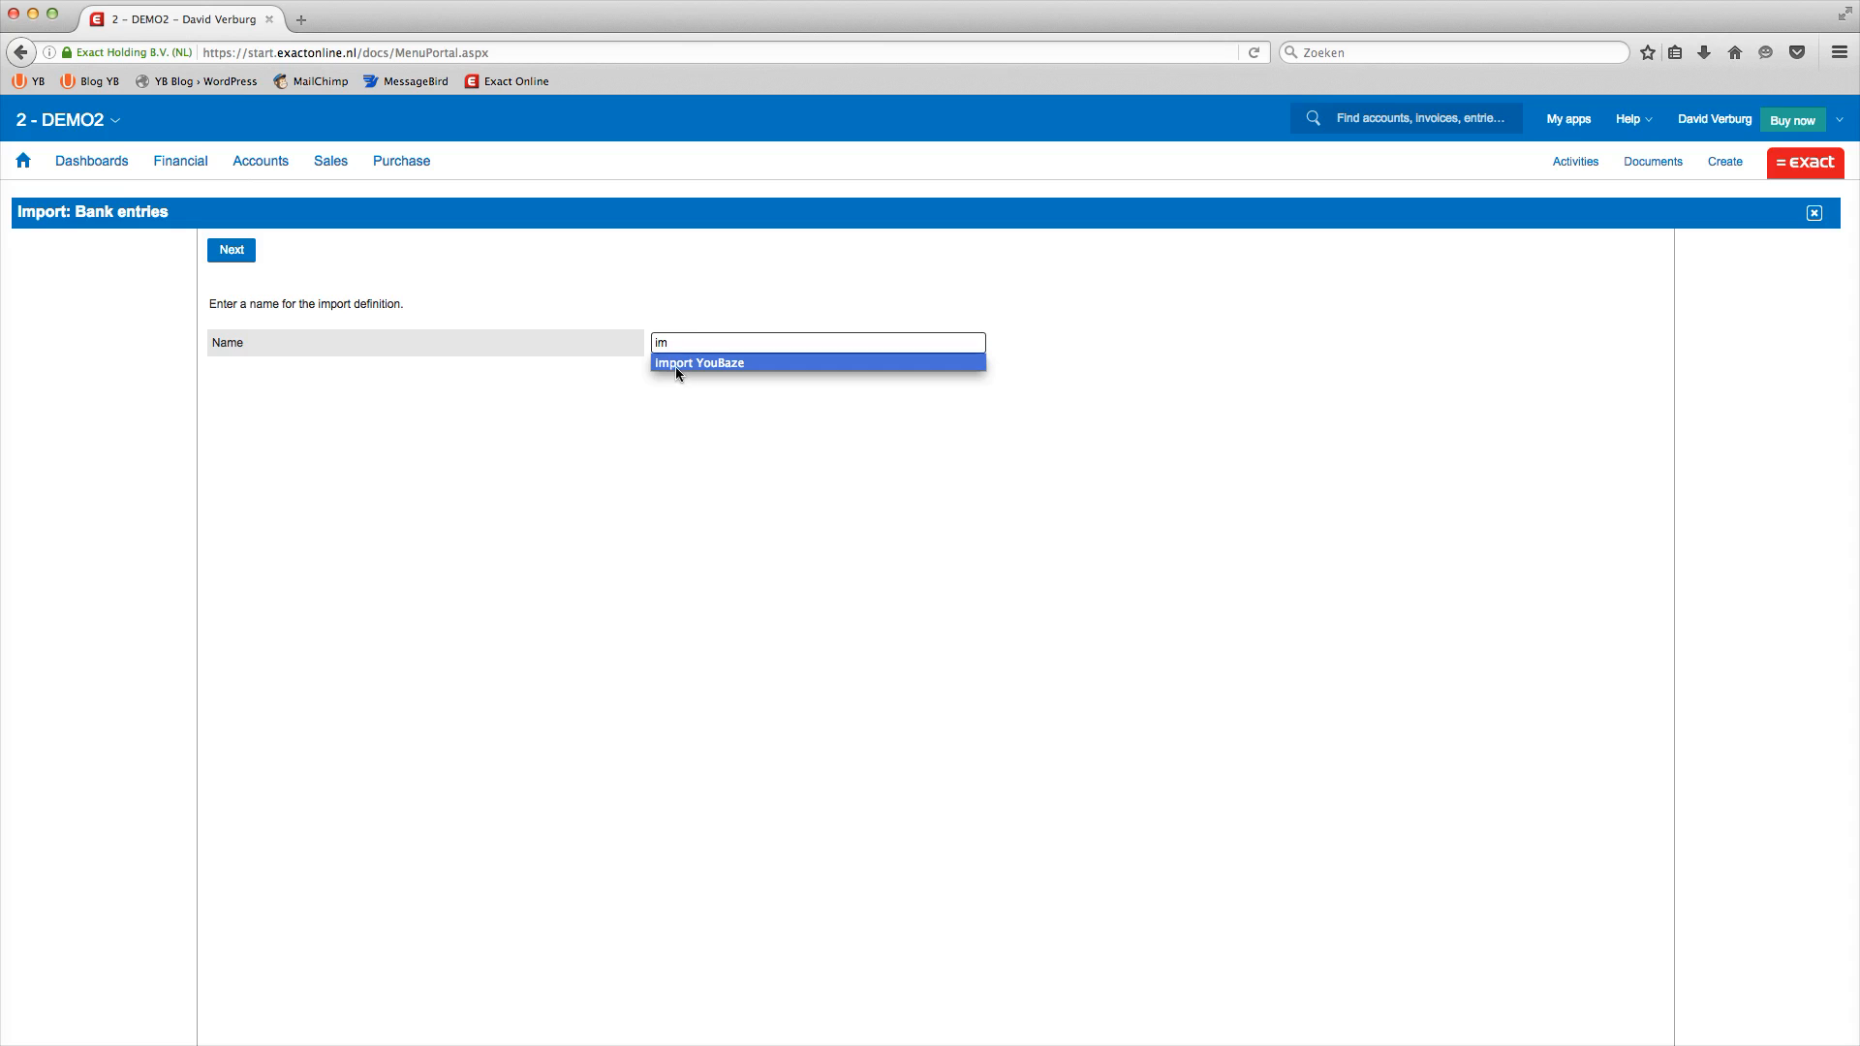
pyautogui.click(676, 366)
pyautogui.click(231, 252)
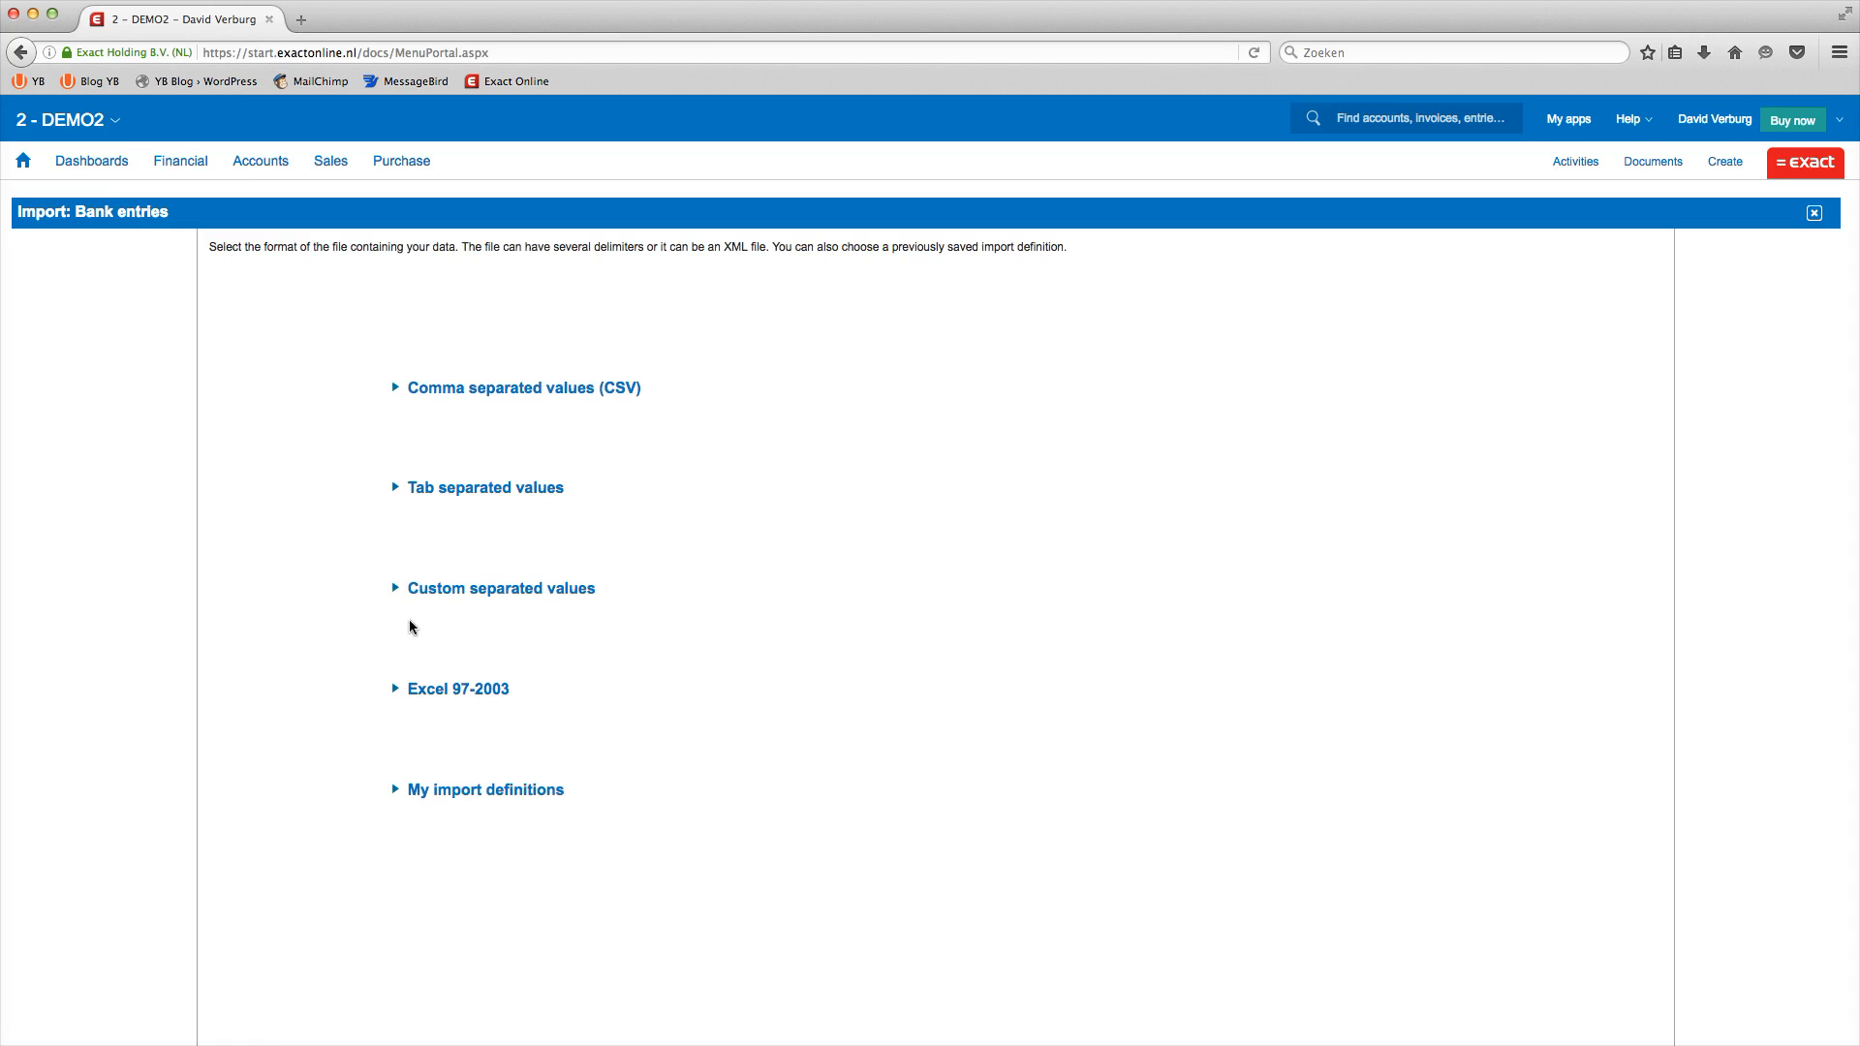
# Step: Review the saved bank entries definition "import YouBaze" and proceed without changes to its file selection
pyautogui.click(467, 793)
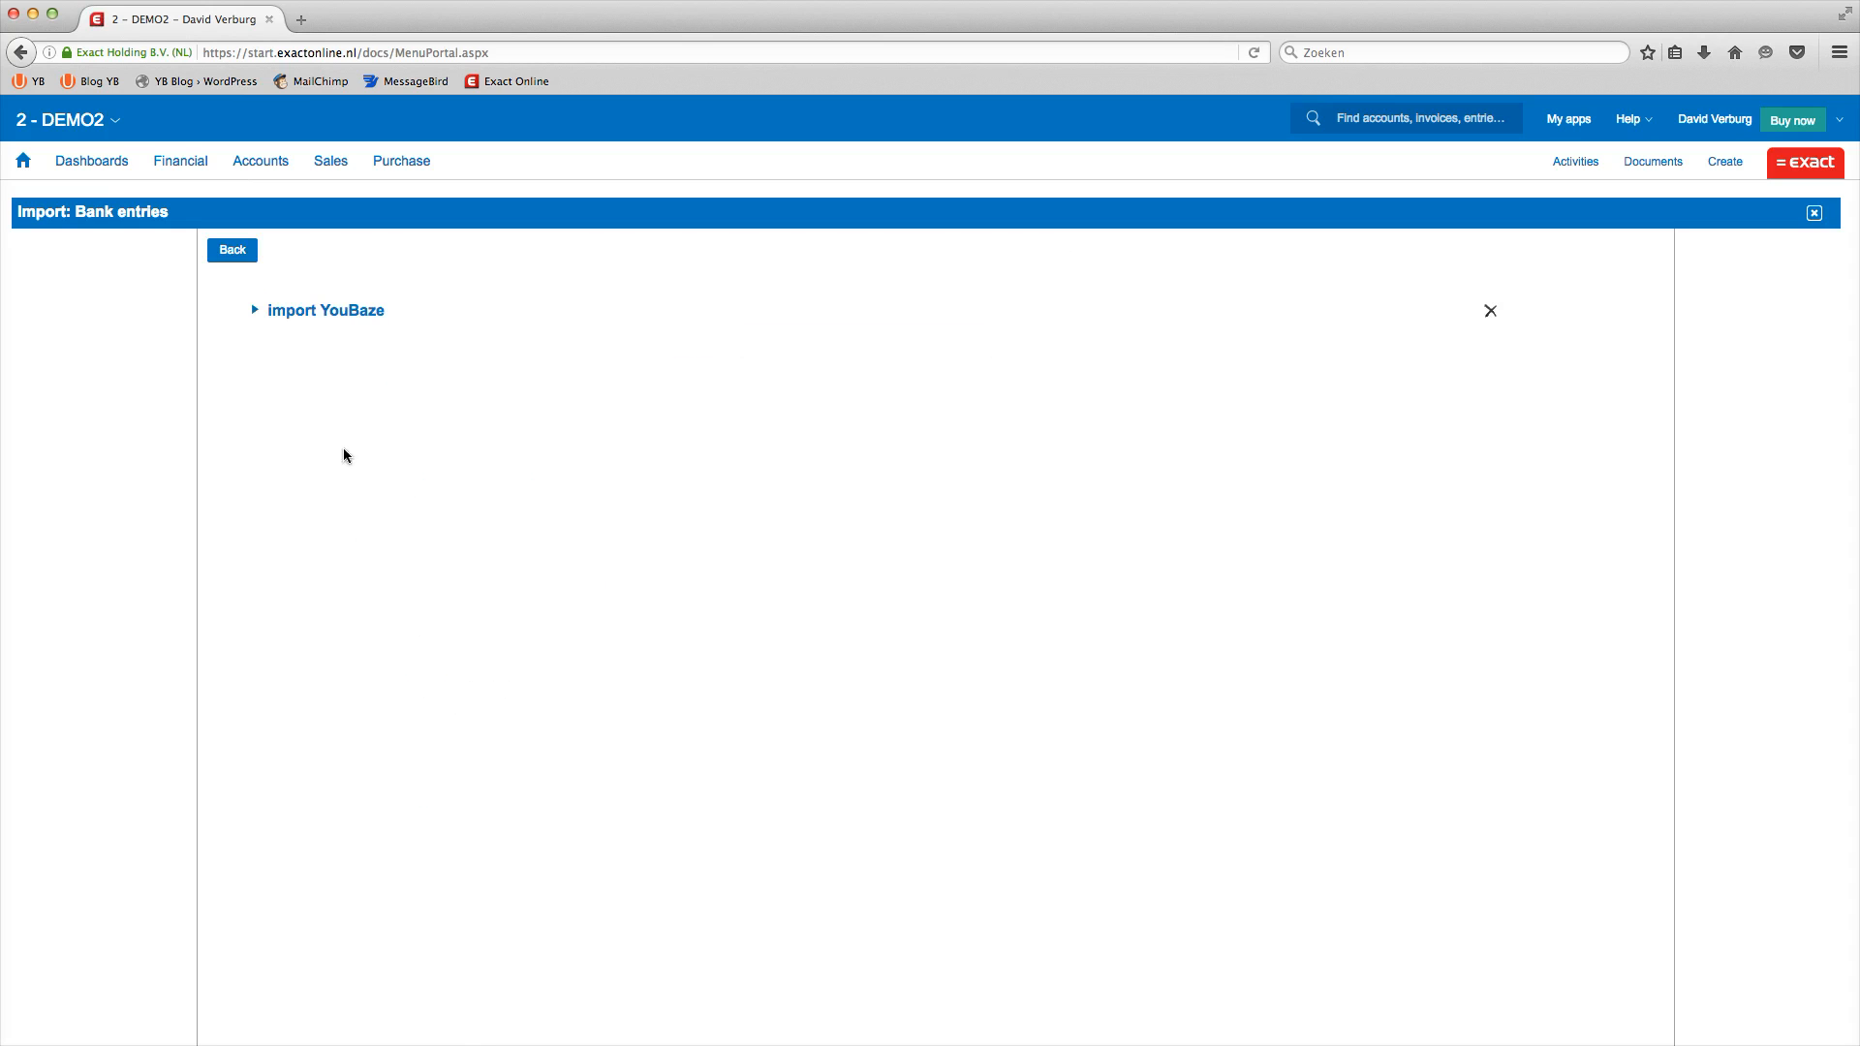
pyautogui.click(321, 314)
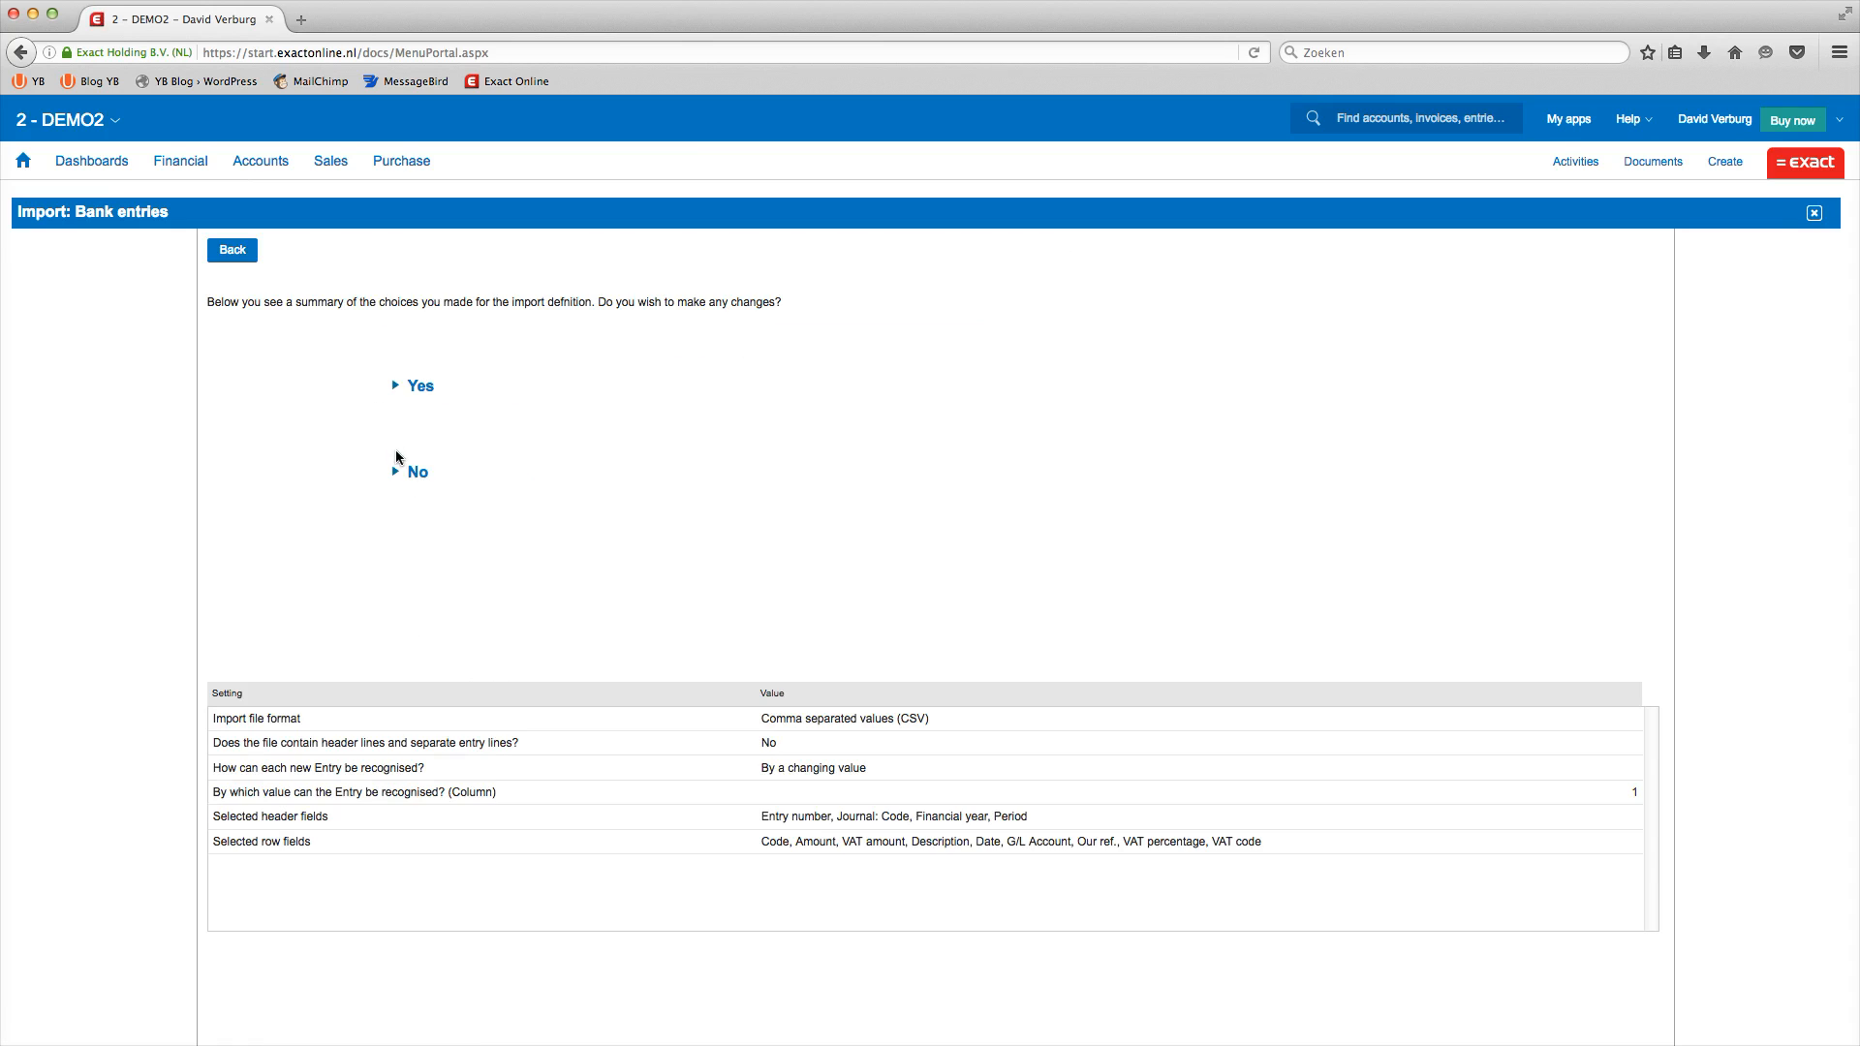
pyautogui.click(415, 474)
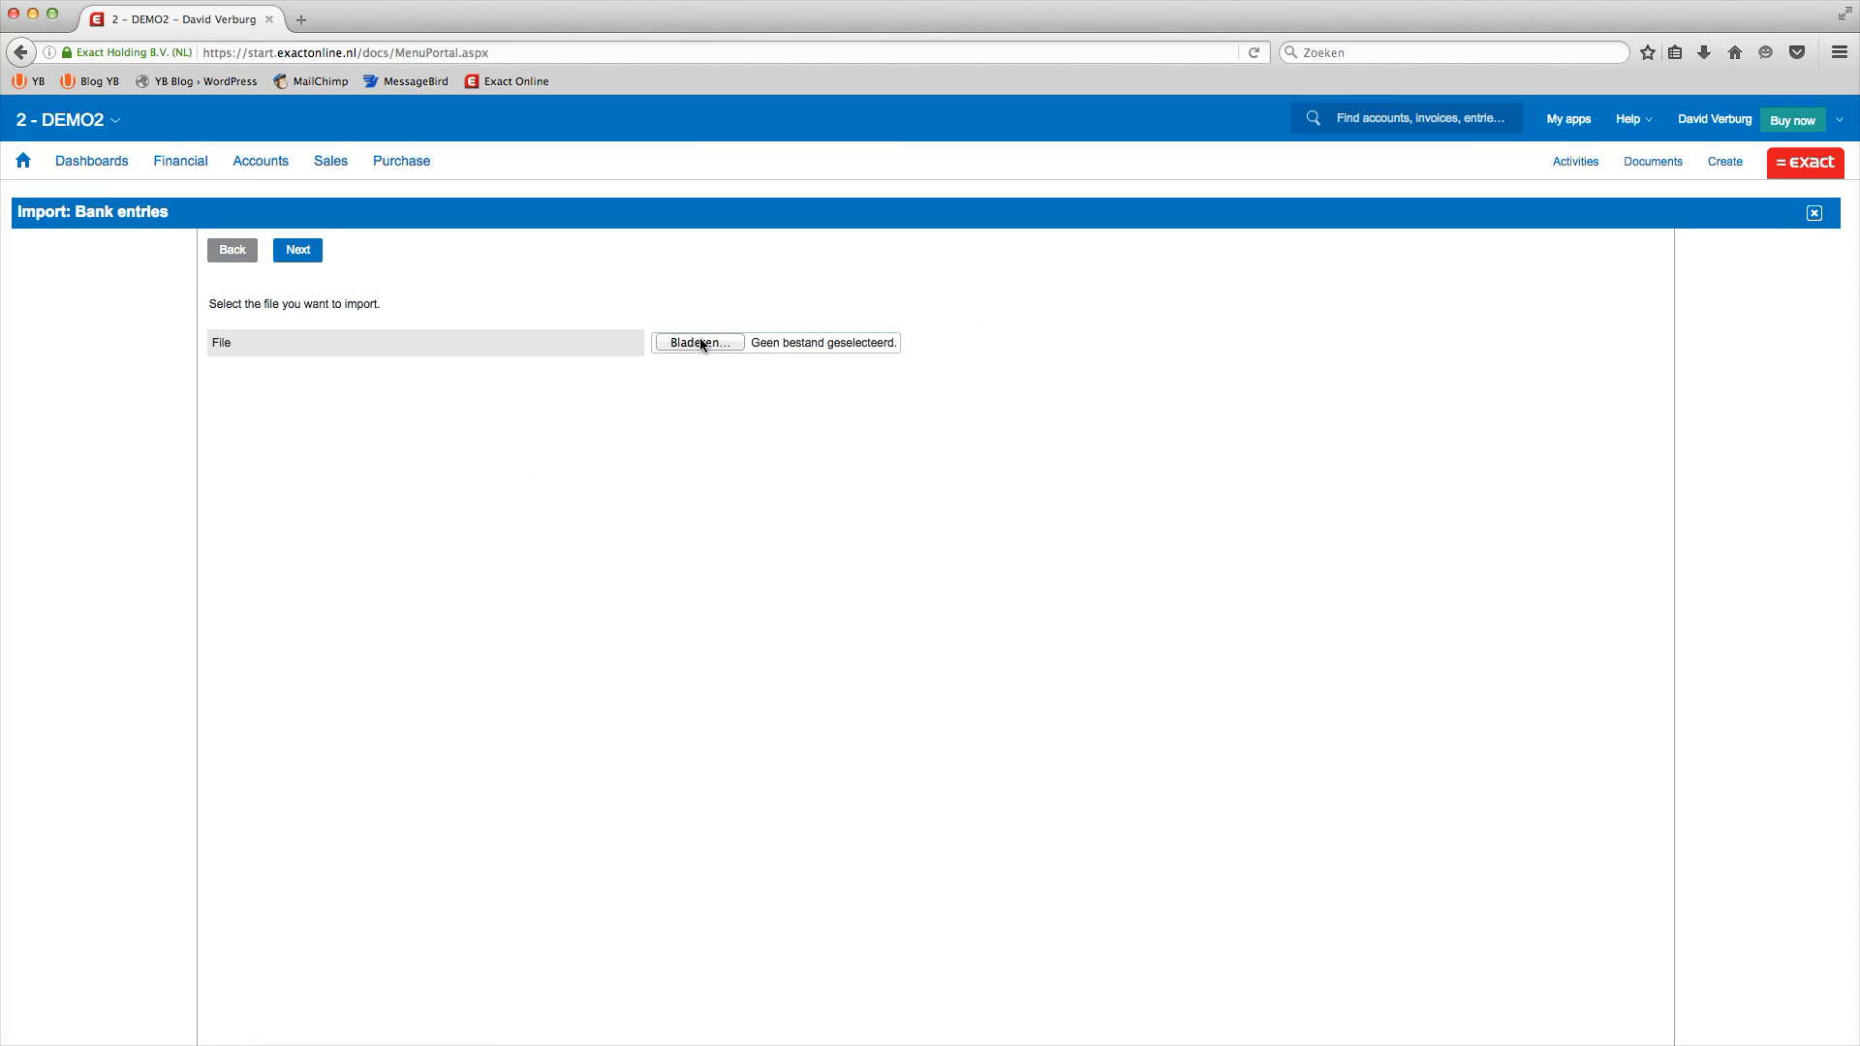
# Step: Start a Cash entries import for the DEMO2 company with comma separated values (CSV) as the file format
pyautogui.moveTo(86, 169)
pyautogui.click(51, 124)
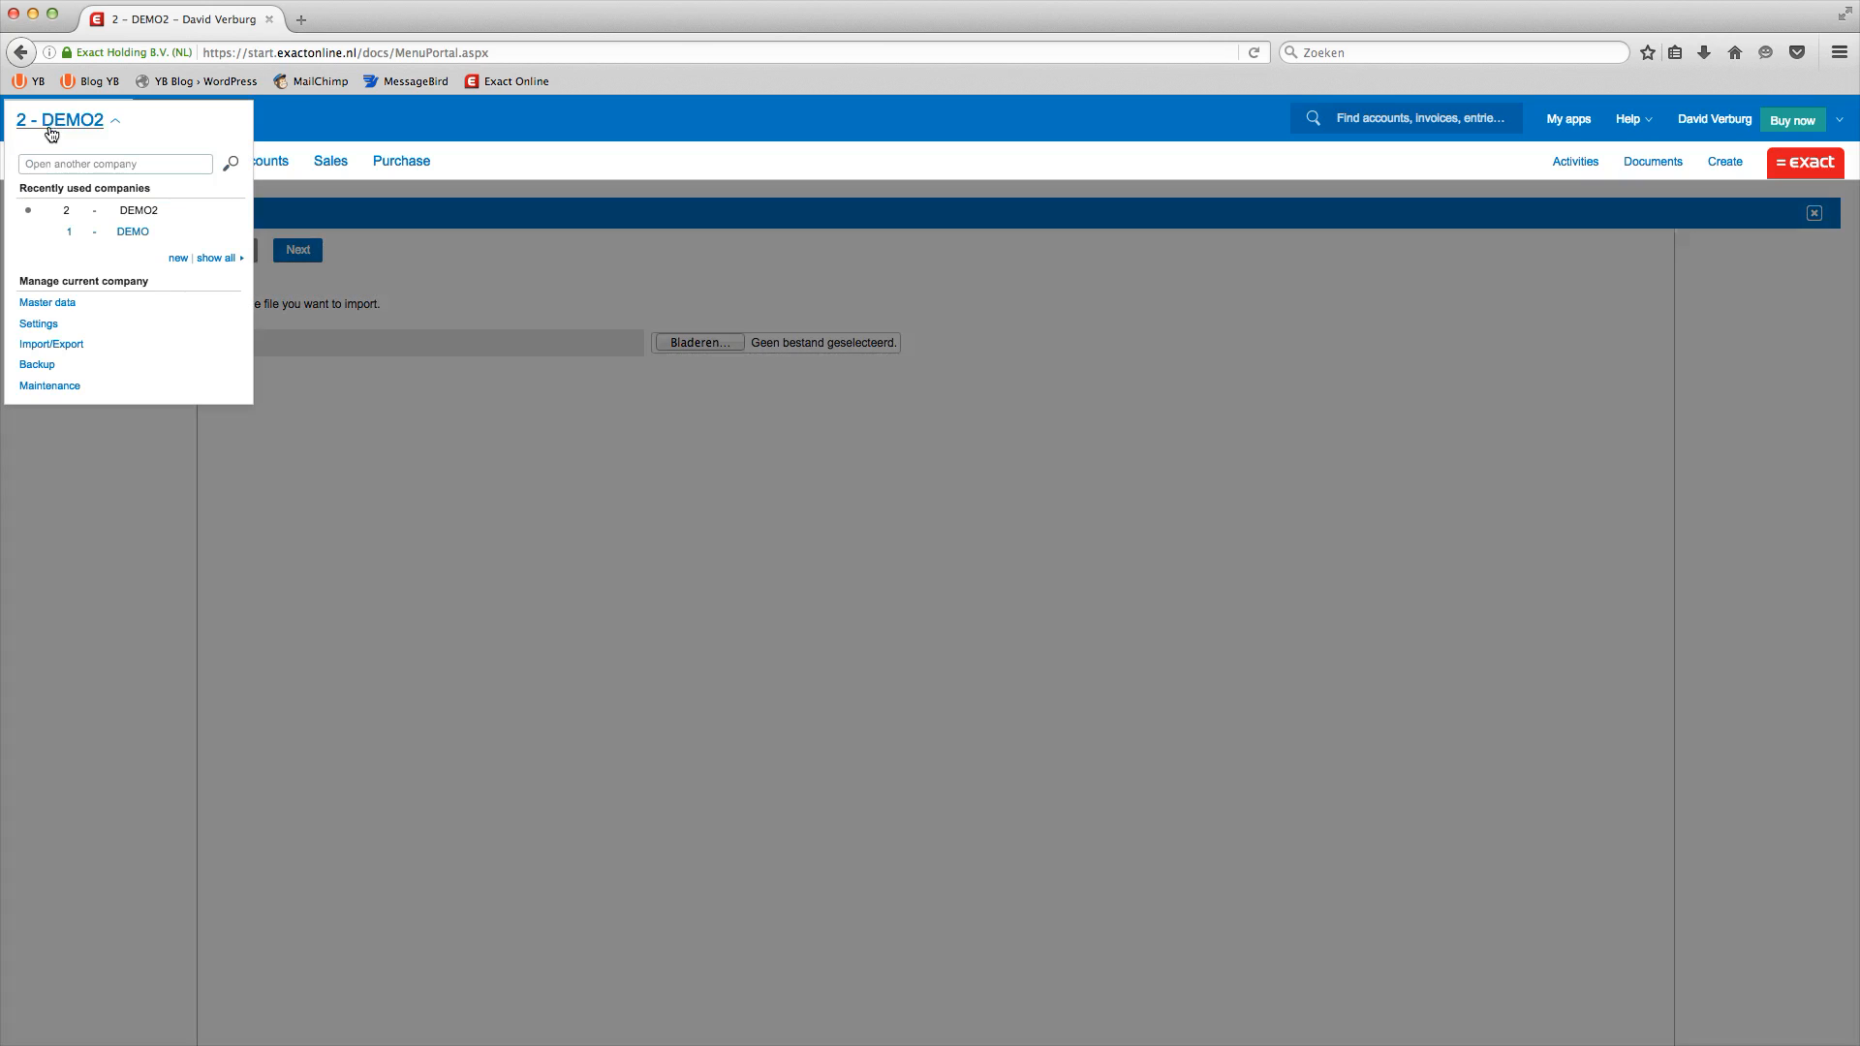
pyautogui.click(51, 345)
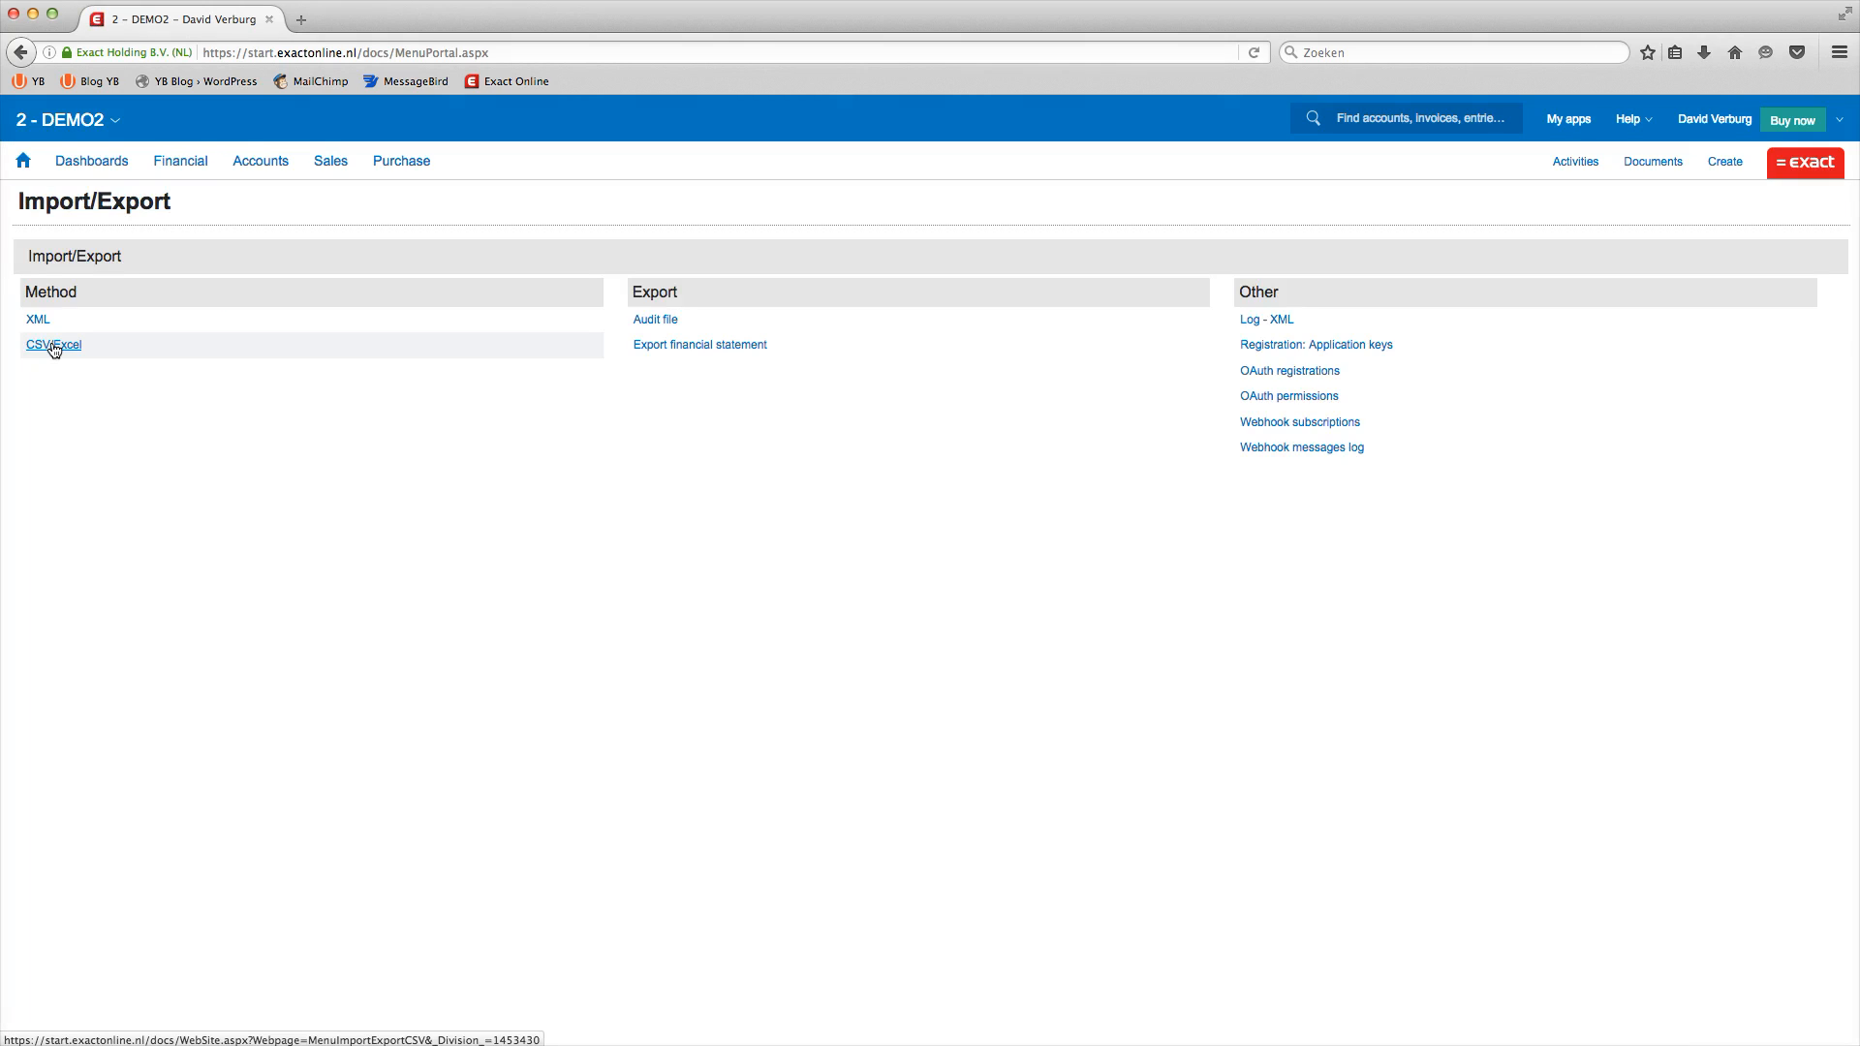
pyautogui.click(53, 347)
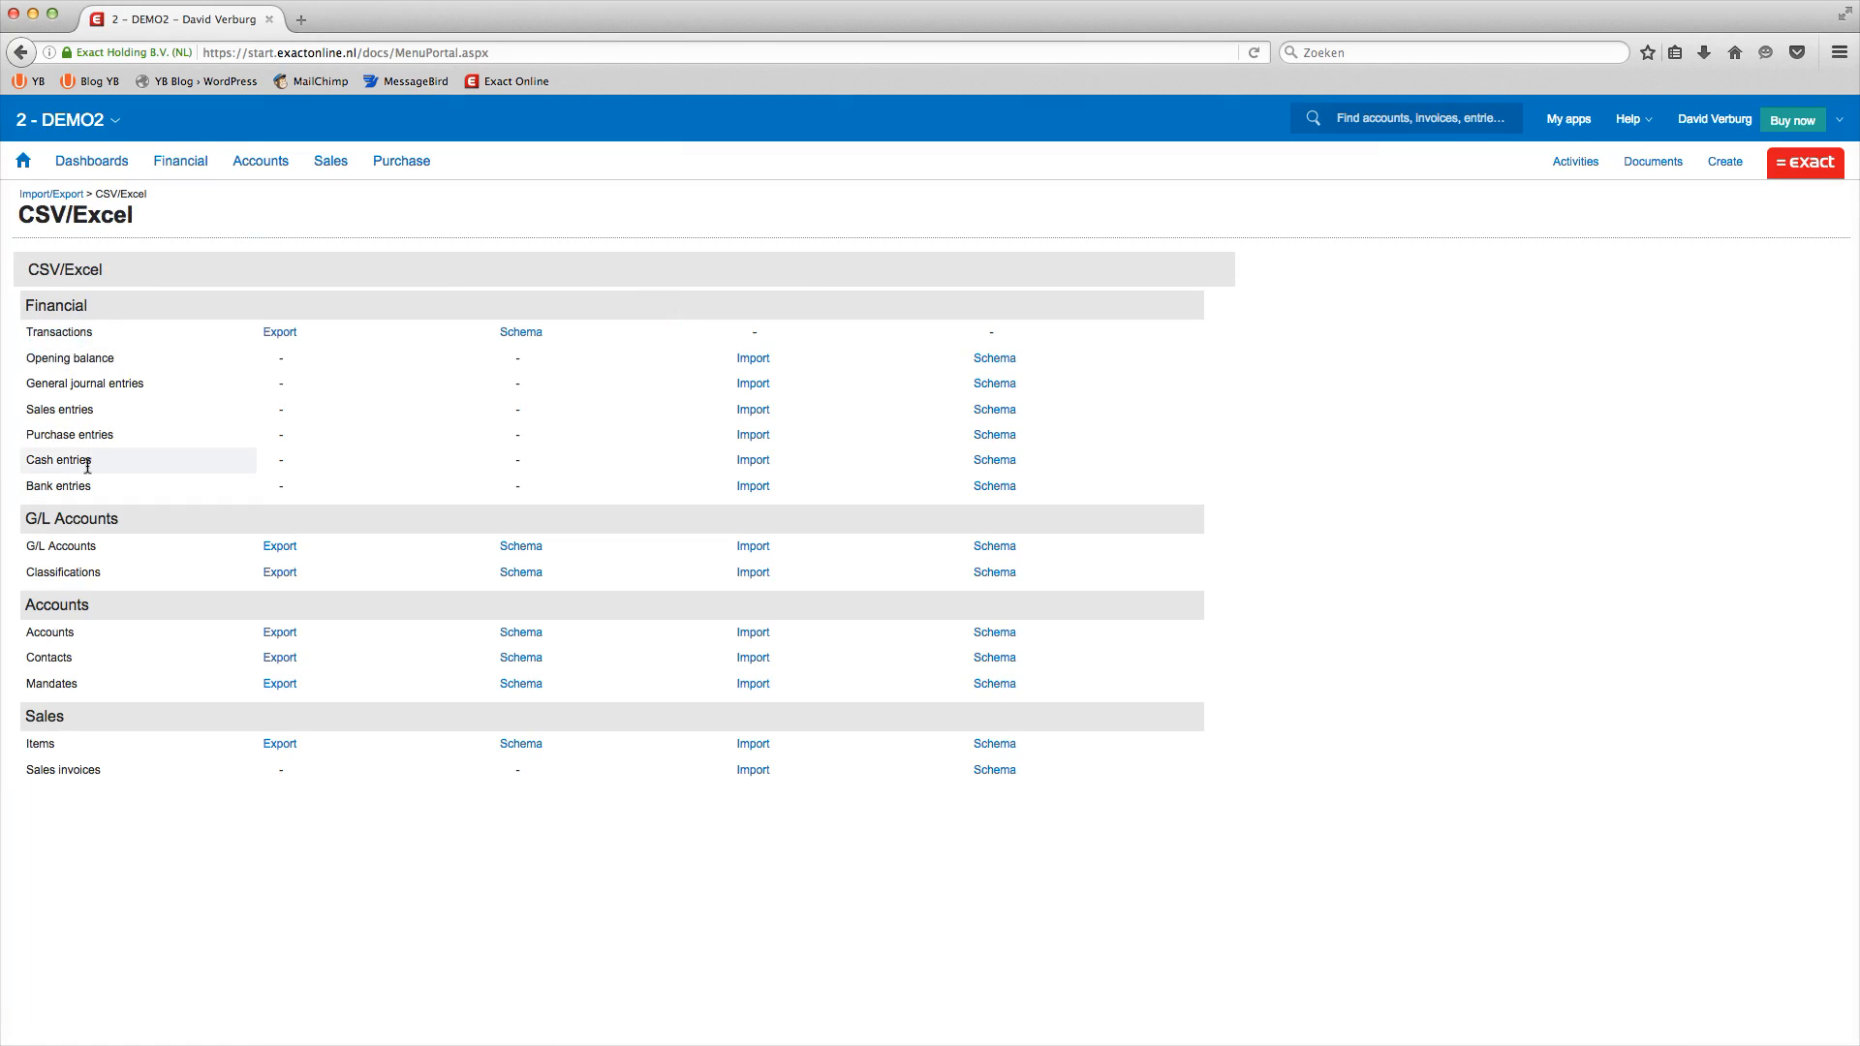
pyautogui.click(752, 463)
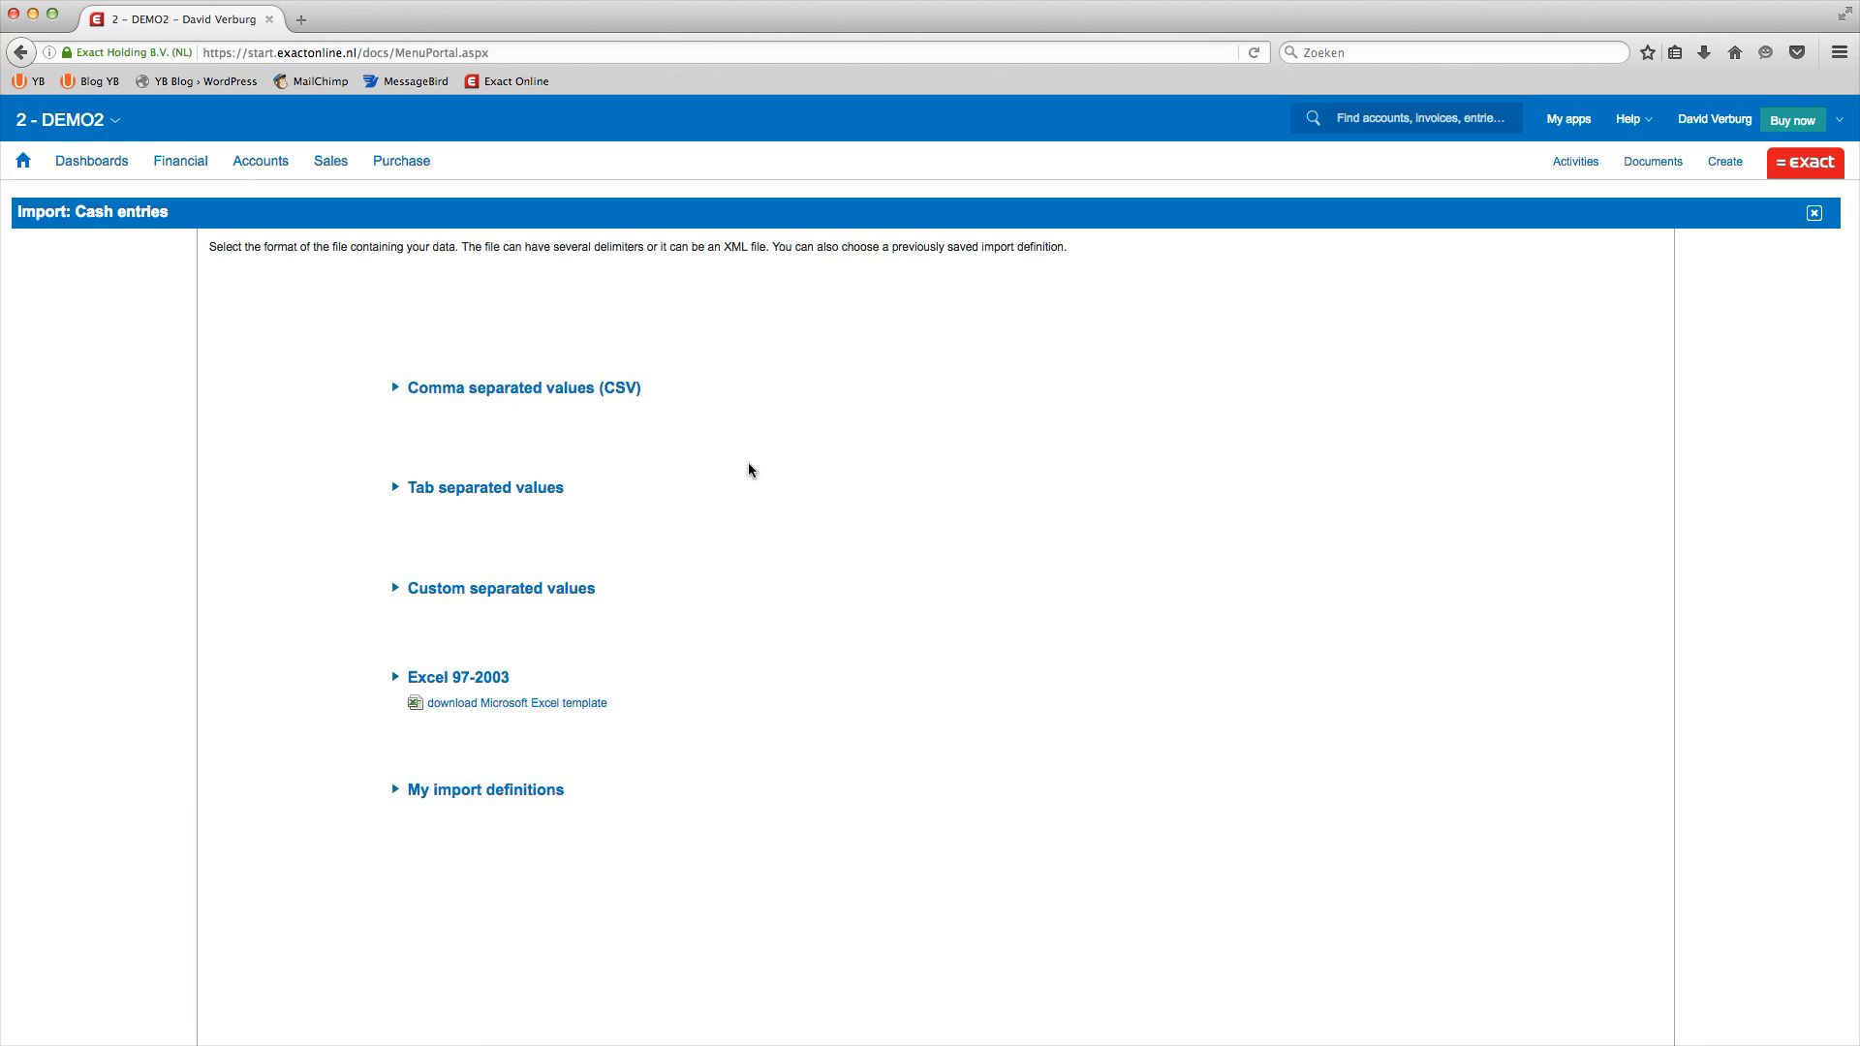
pyautogui.click(471, 390)
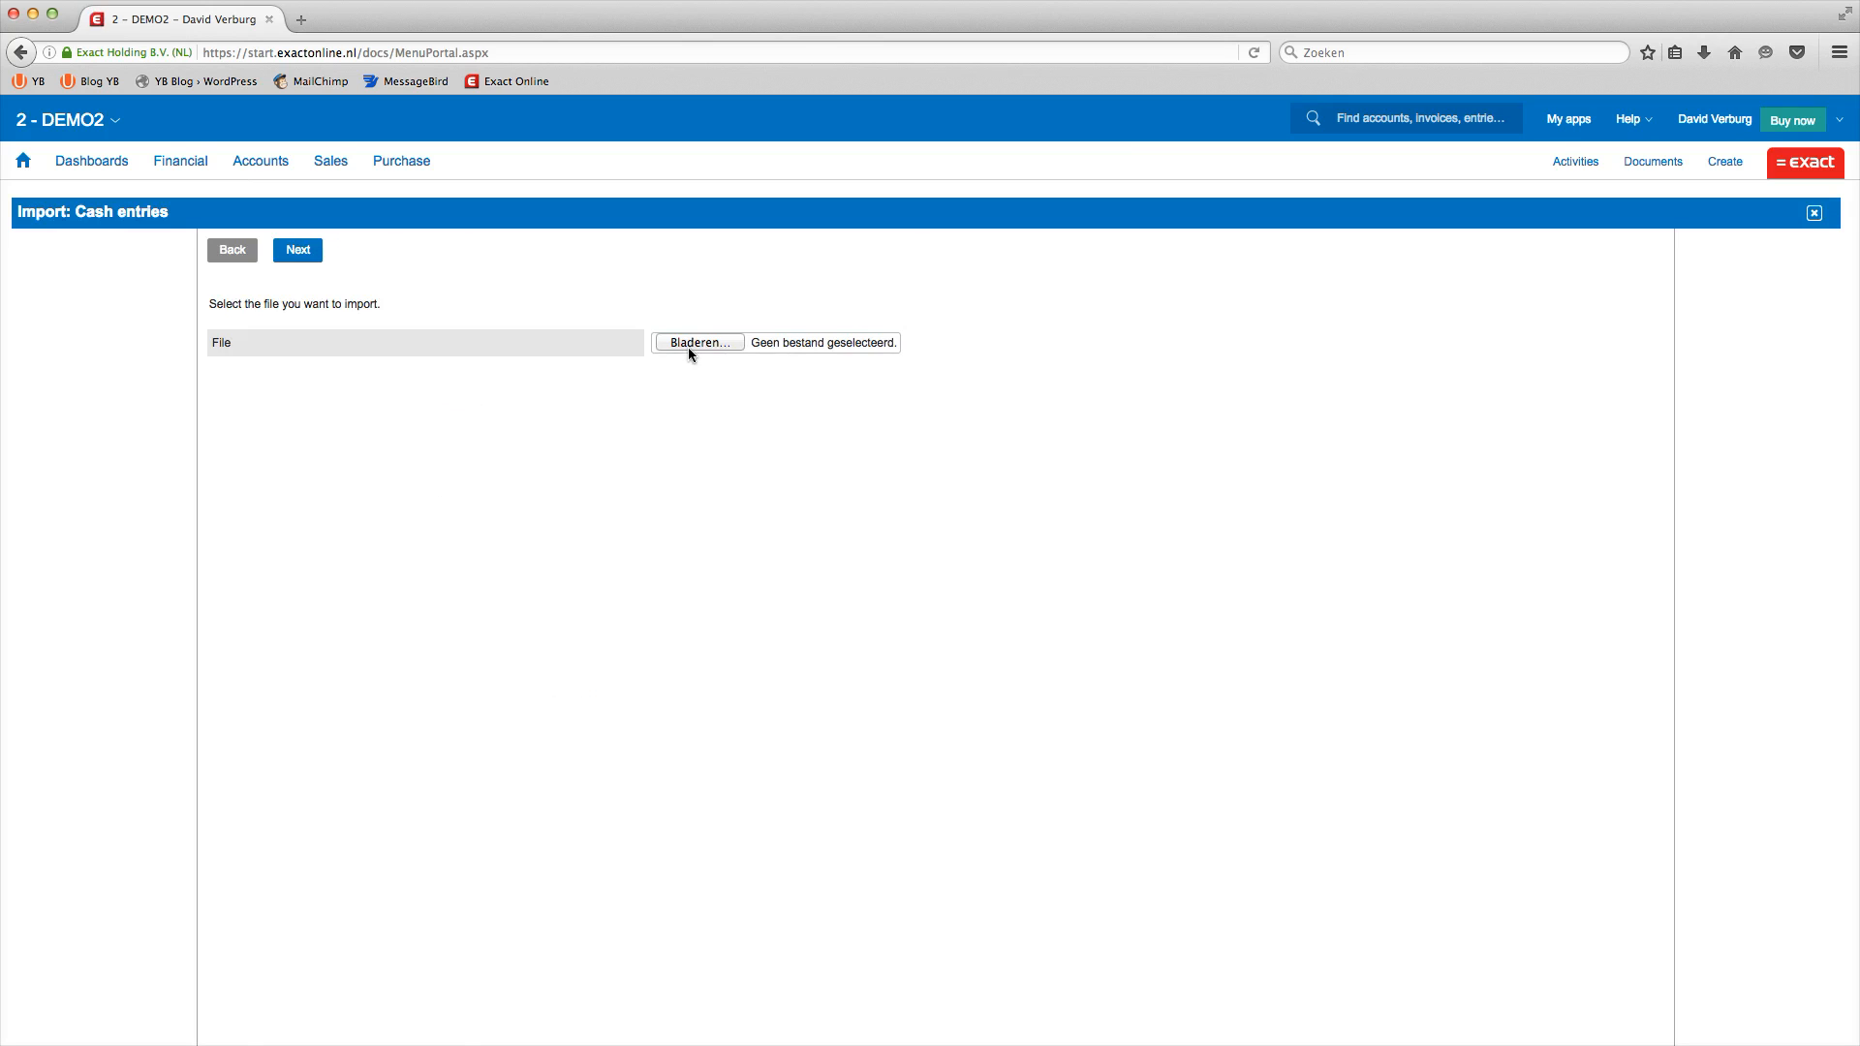
# Step: Choose ExactOnlineCashEntries.csv from the Bookkeeping April folder as the cash entries import file and continue
pyautogui.click(690, 347)
pyautogui.moveTo(915, 633); pyautogui.dragTo(1067, 625)
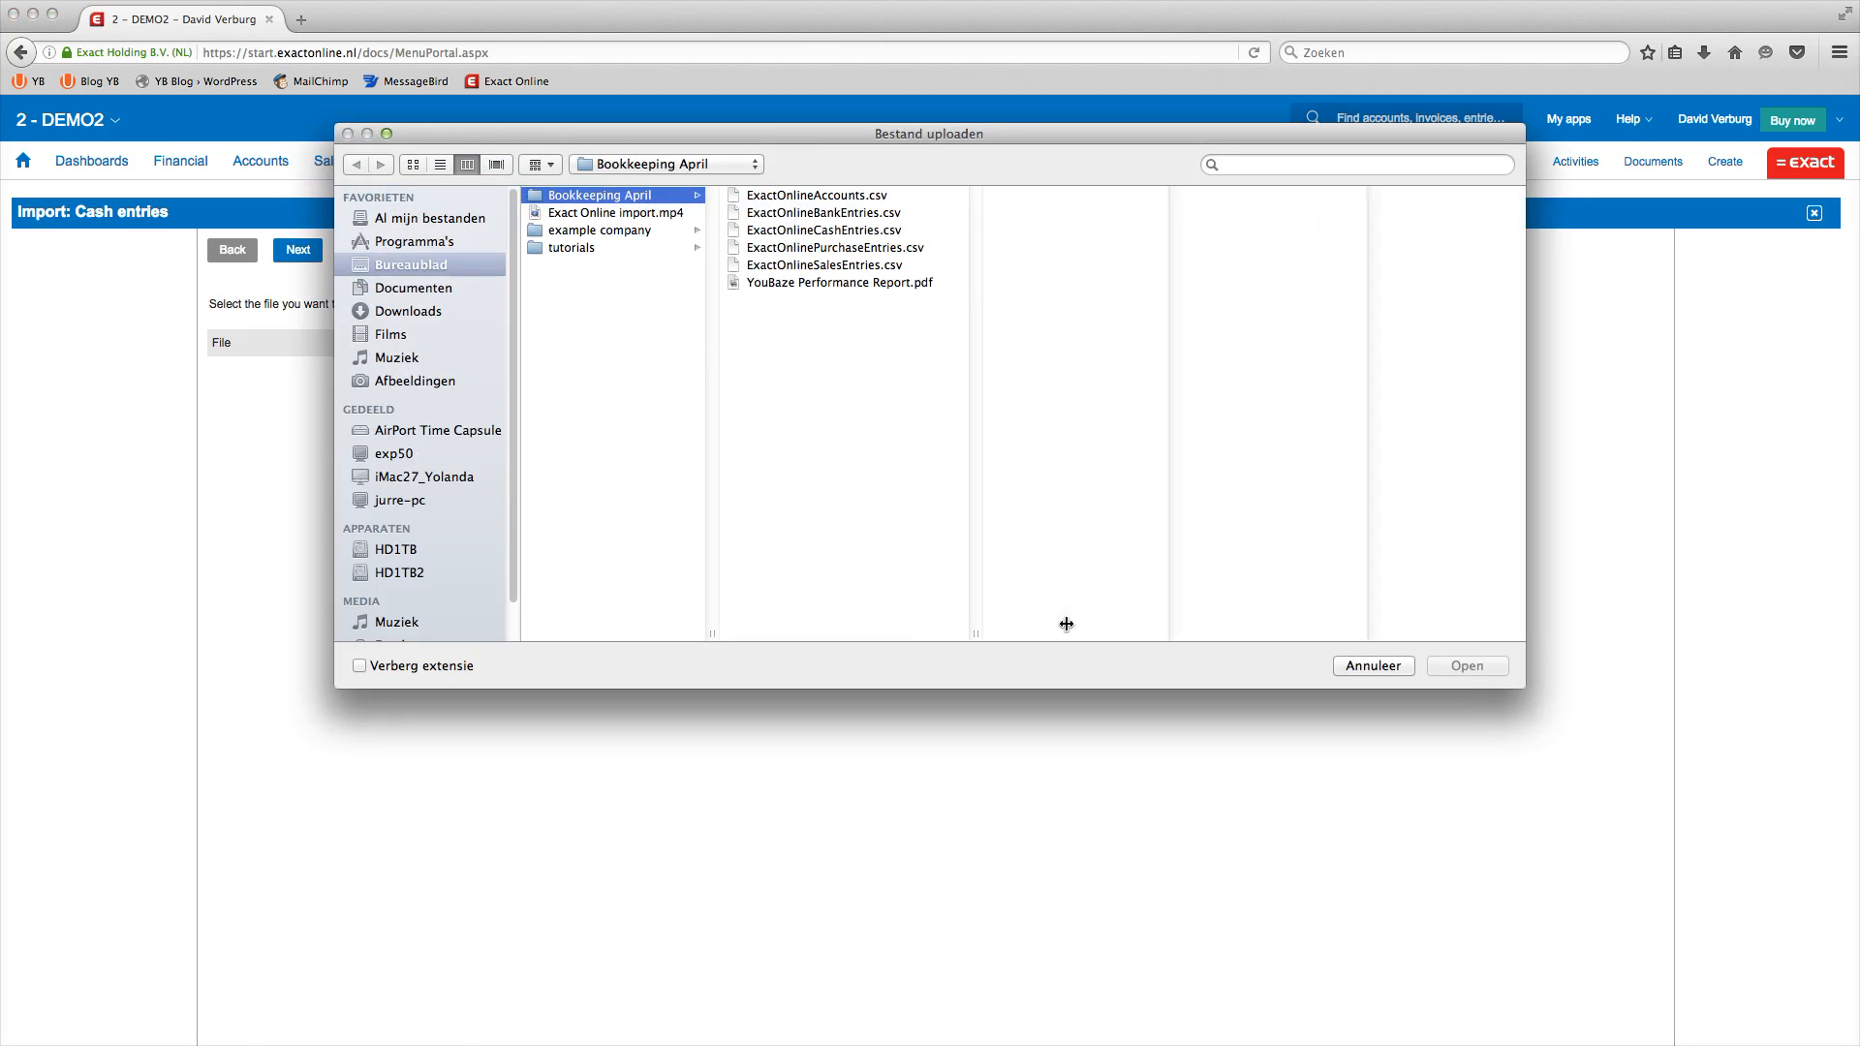
pyautogui.click(826, 232)
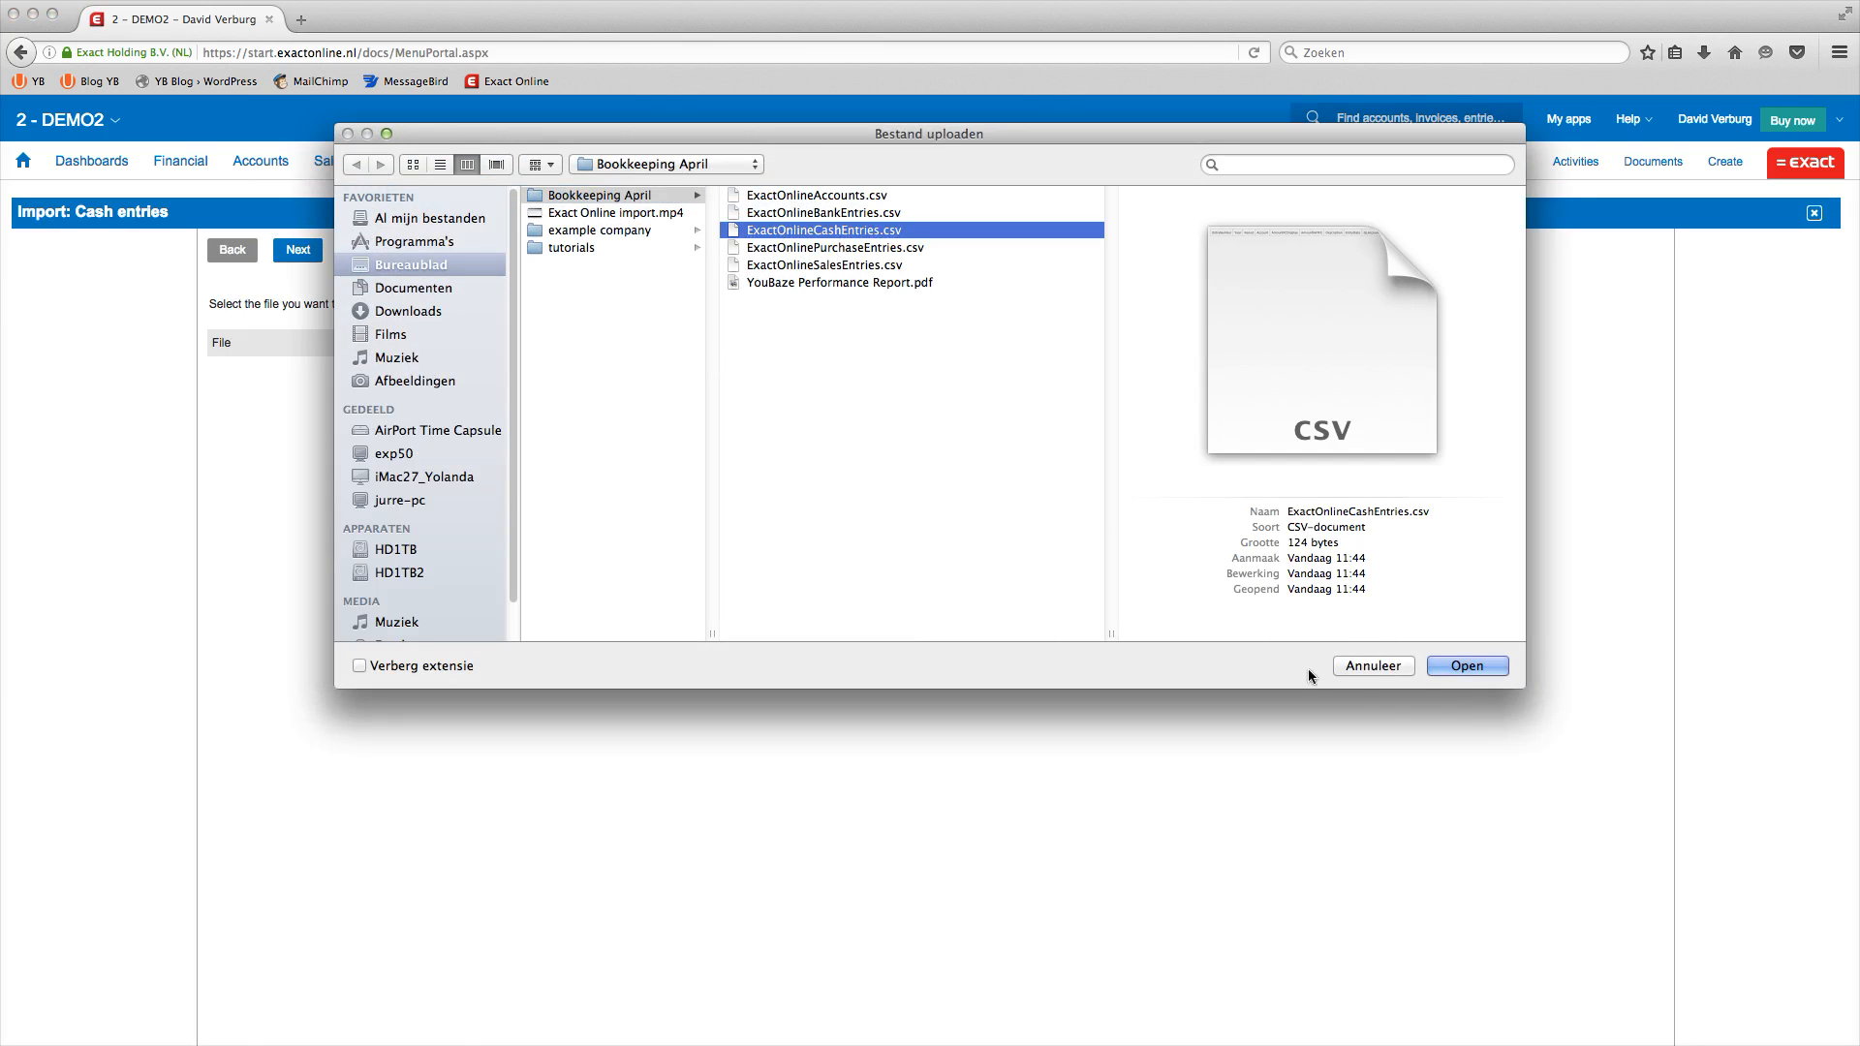
pyautogui.click(1468, 666)
pyautogui.click(299, 252)
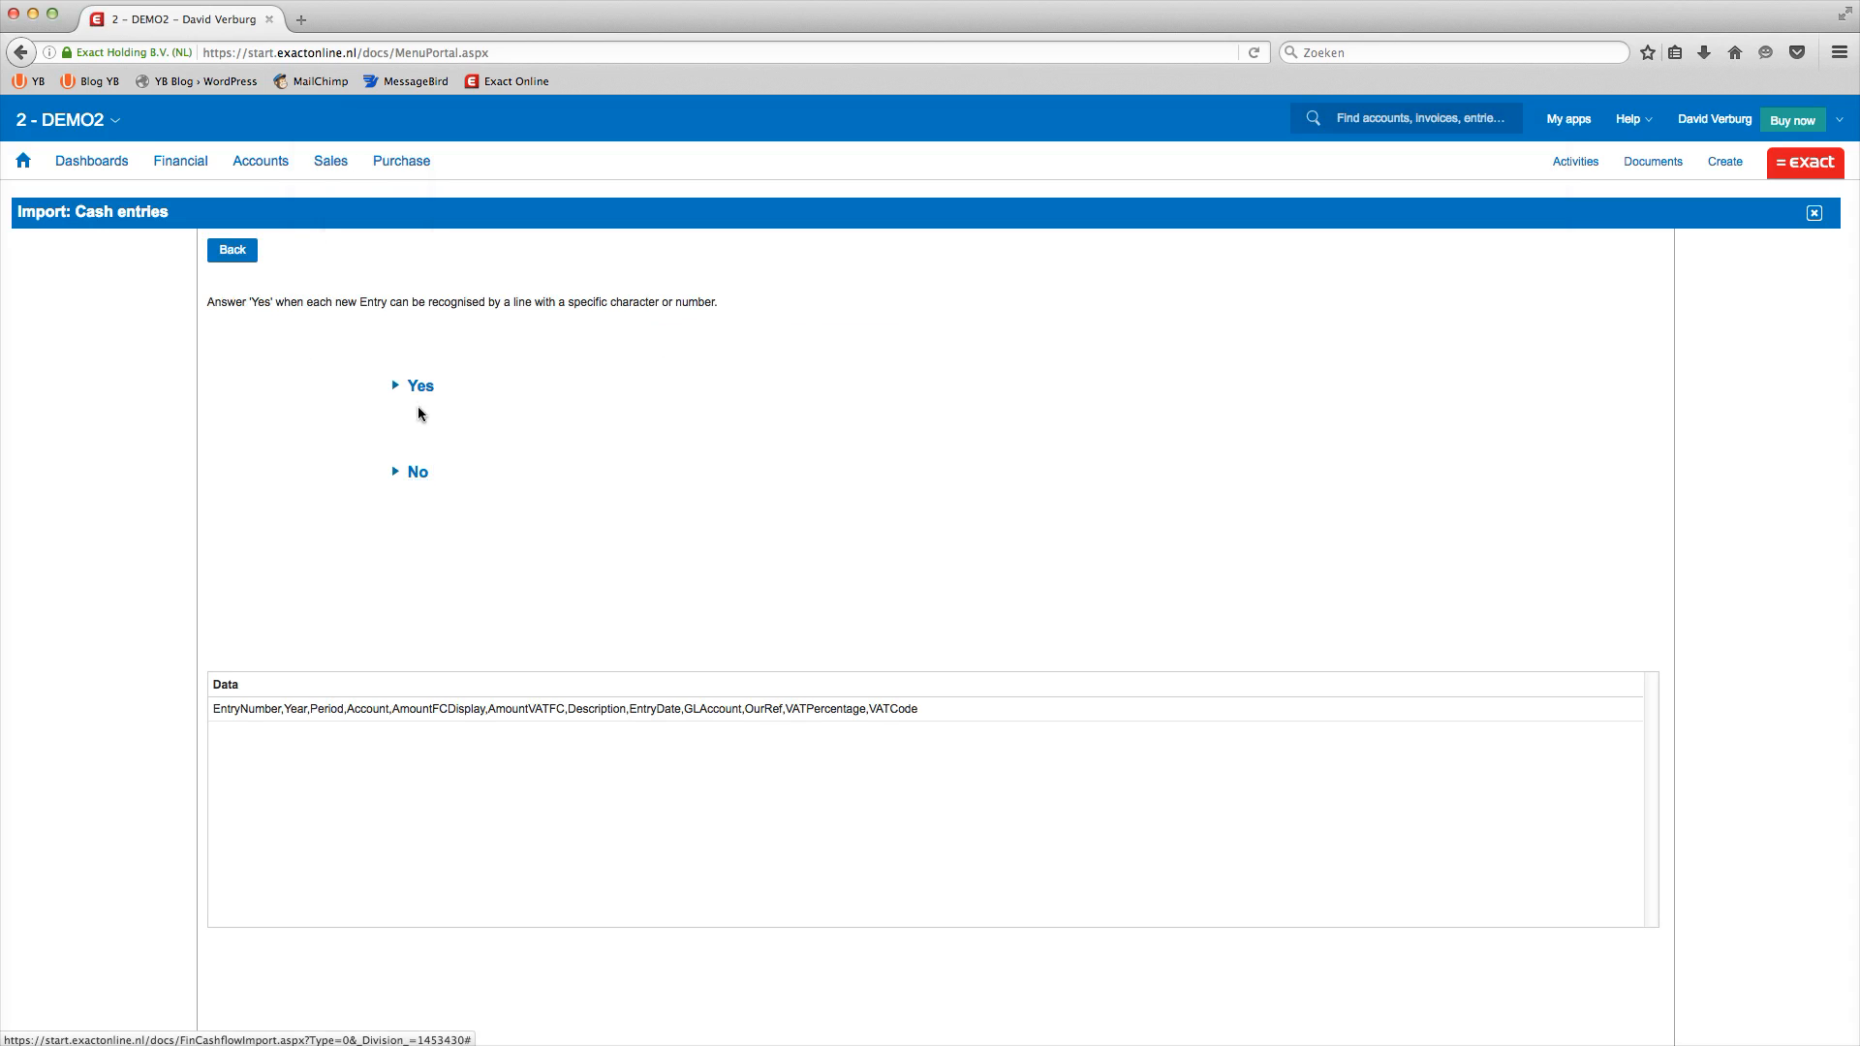
# Step: Declare that the cash file has no separate header lines and that a new entry starts on a changing value in column 1
pyautogui.click(416, 475)
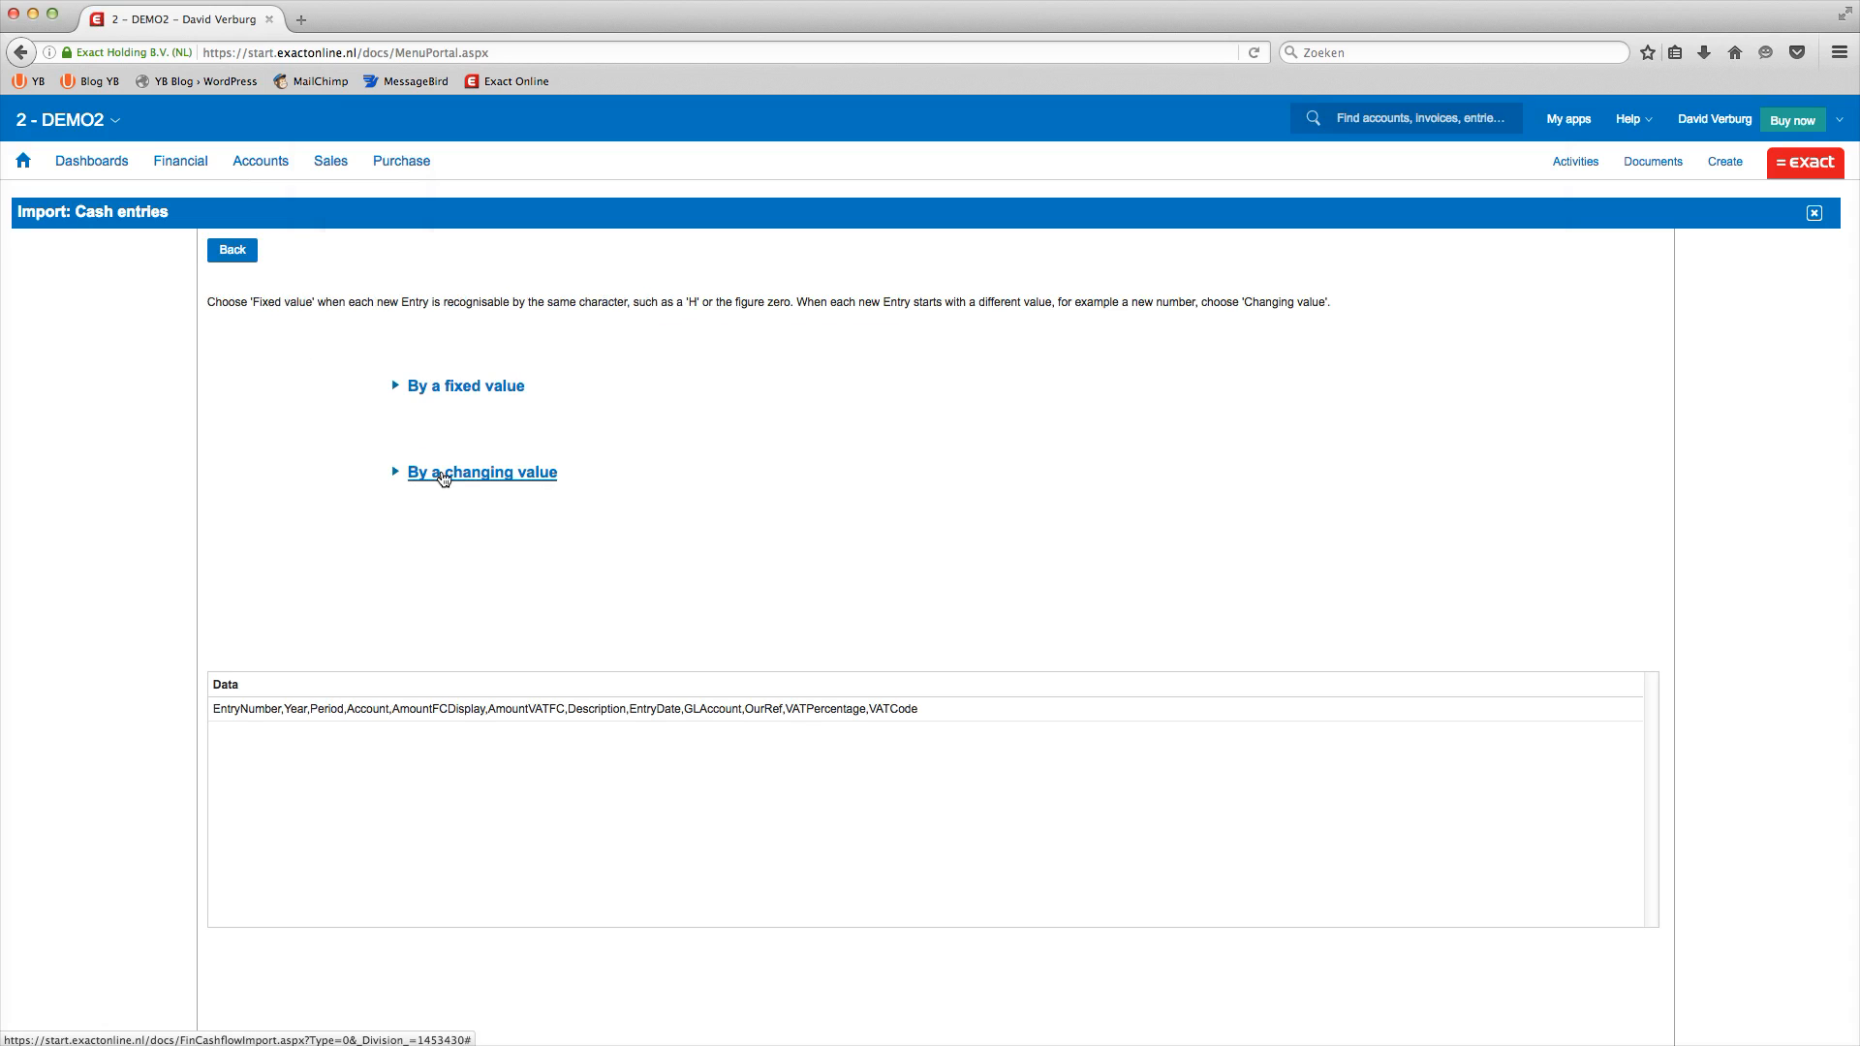
pyautogui.click(443, 474)
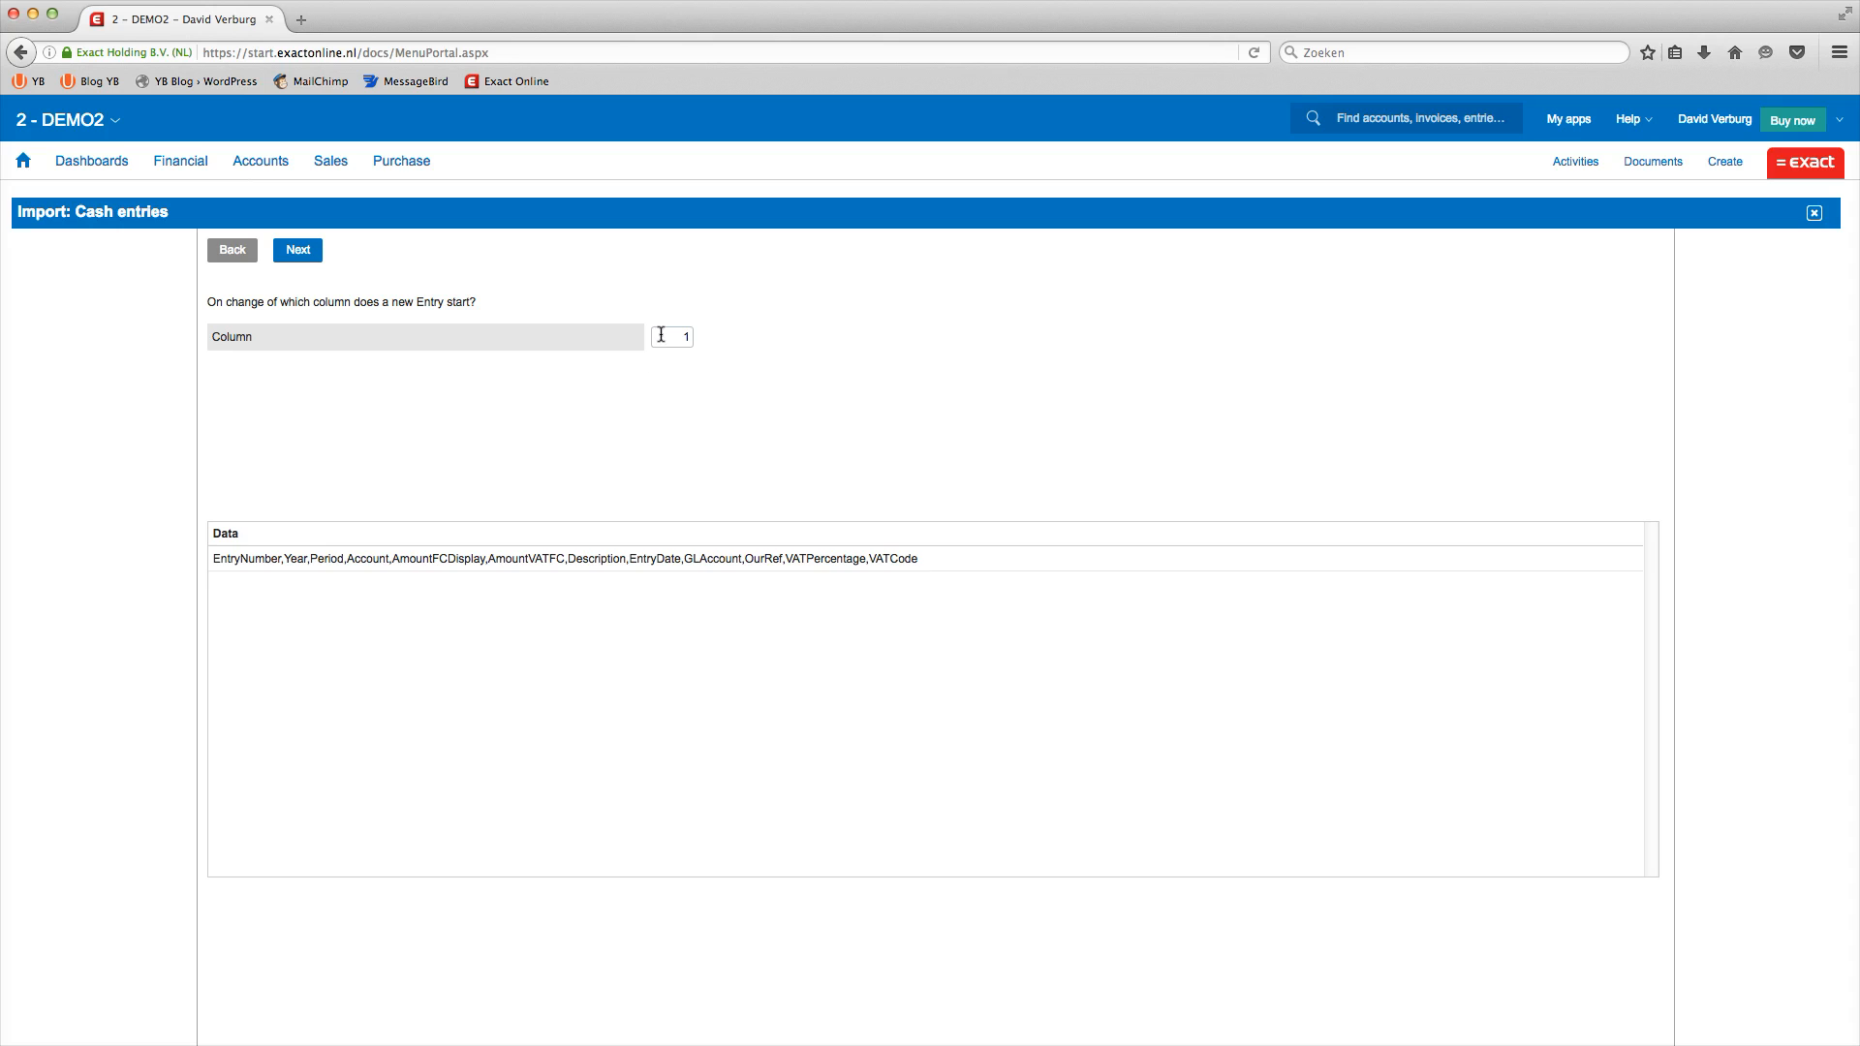
pyautogui.click(298, 250)
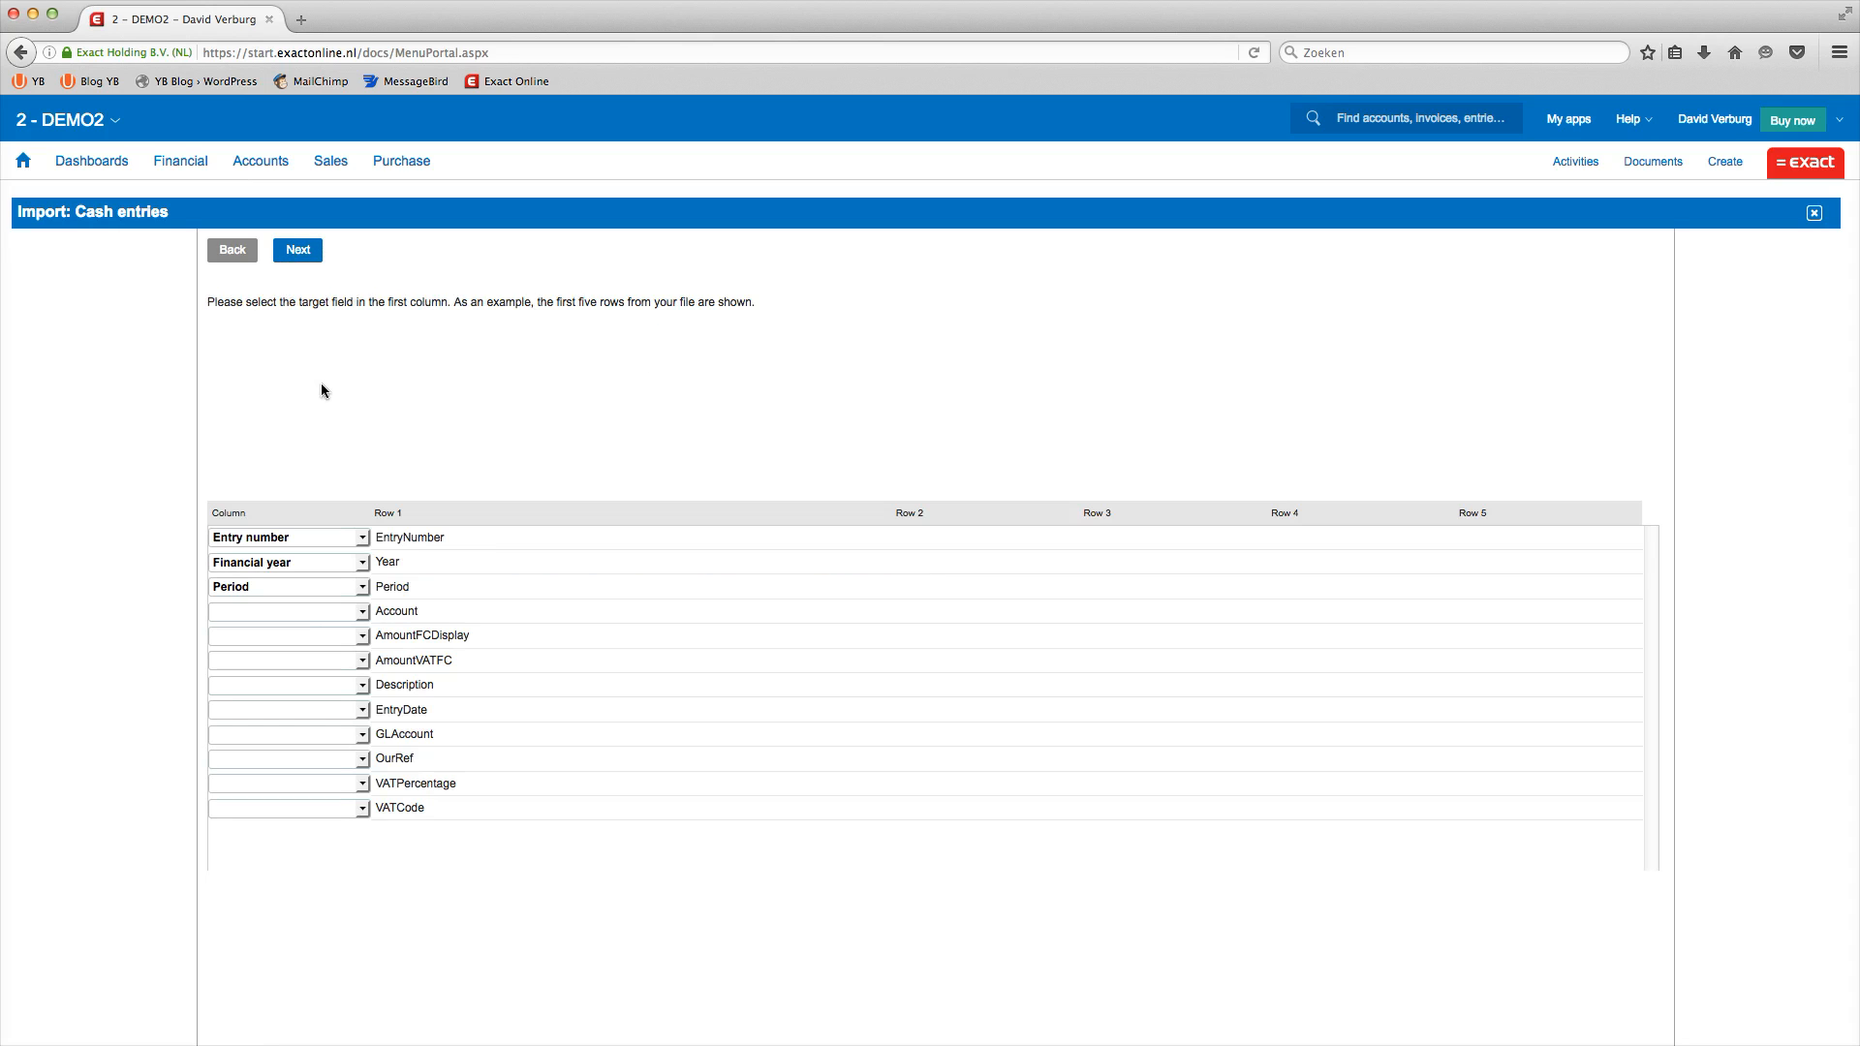
# Step: Accept the proposed header and row field mappings and the number and date formats for the cash entries
pyautogui.click(298, 252)
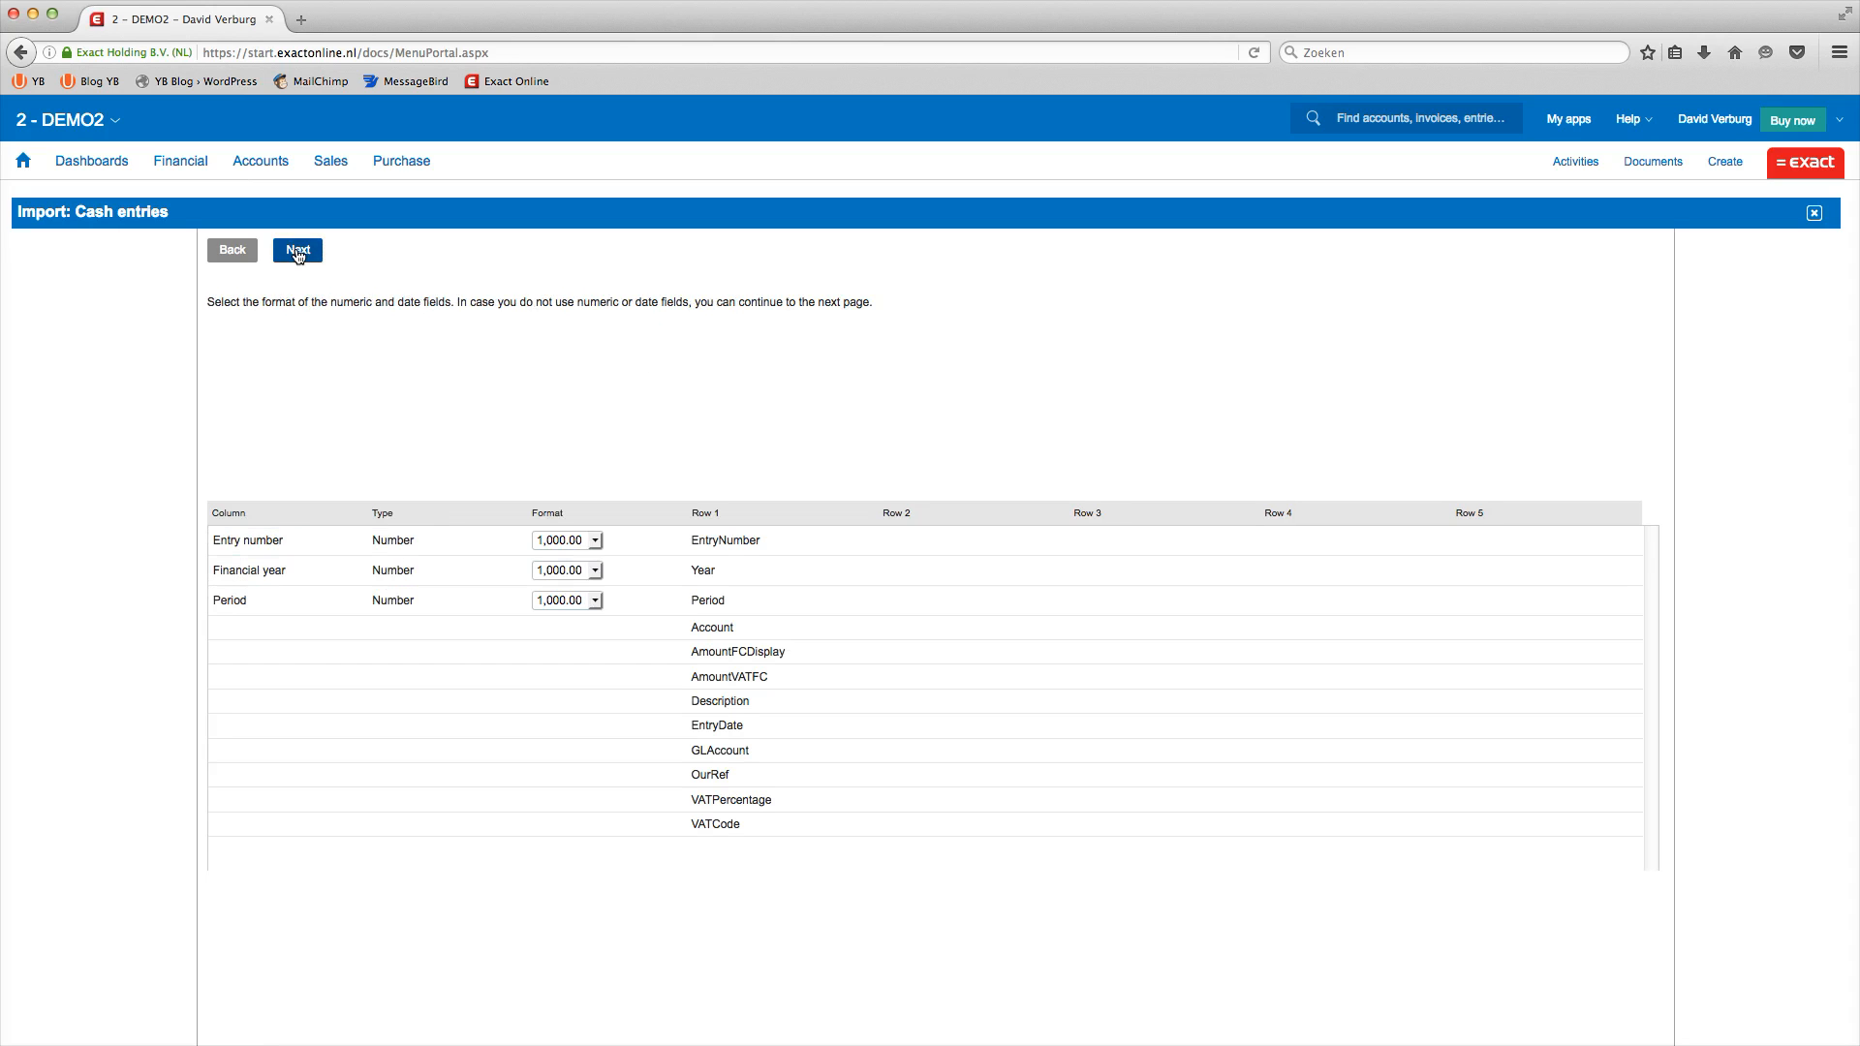
pyautogui.click(298, 254)
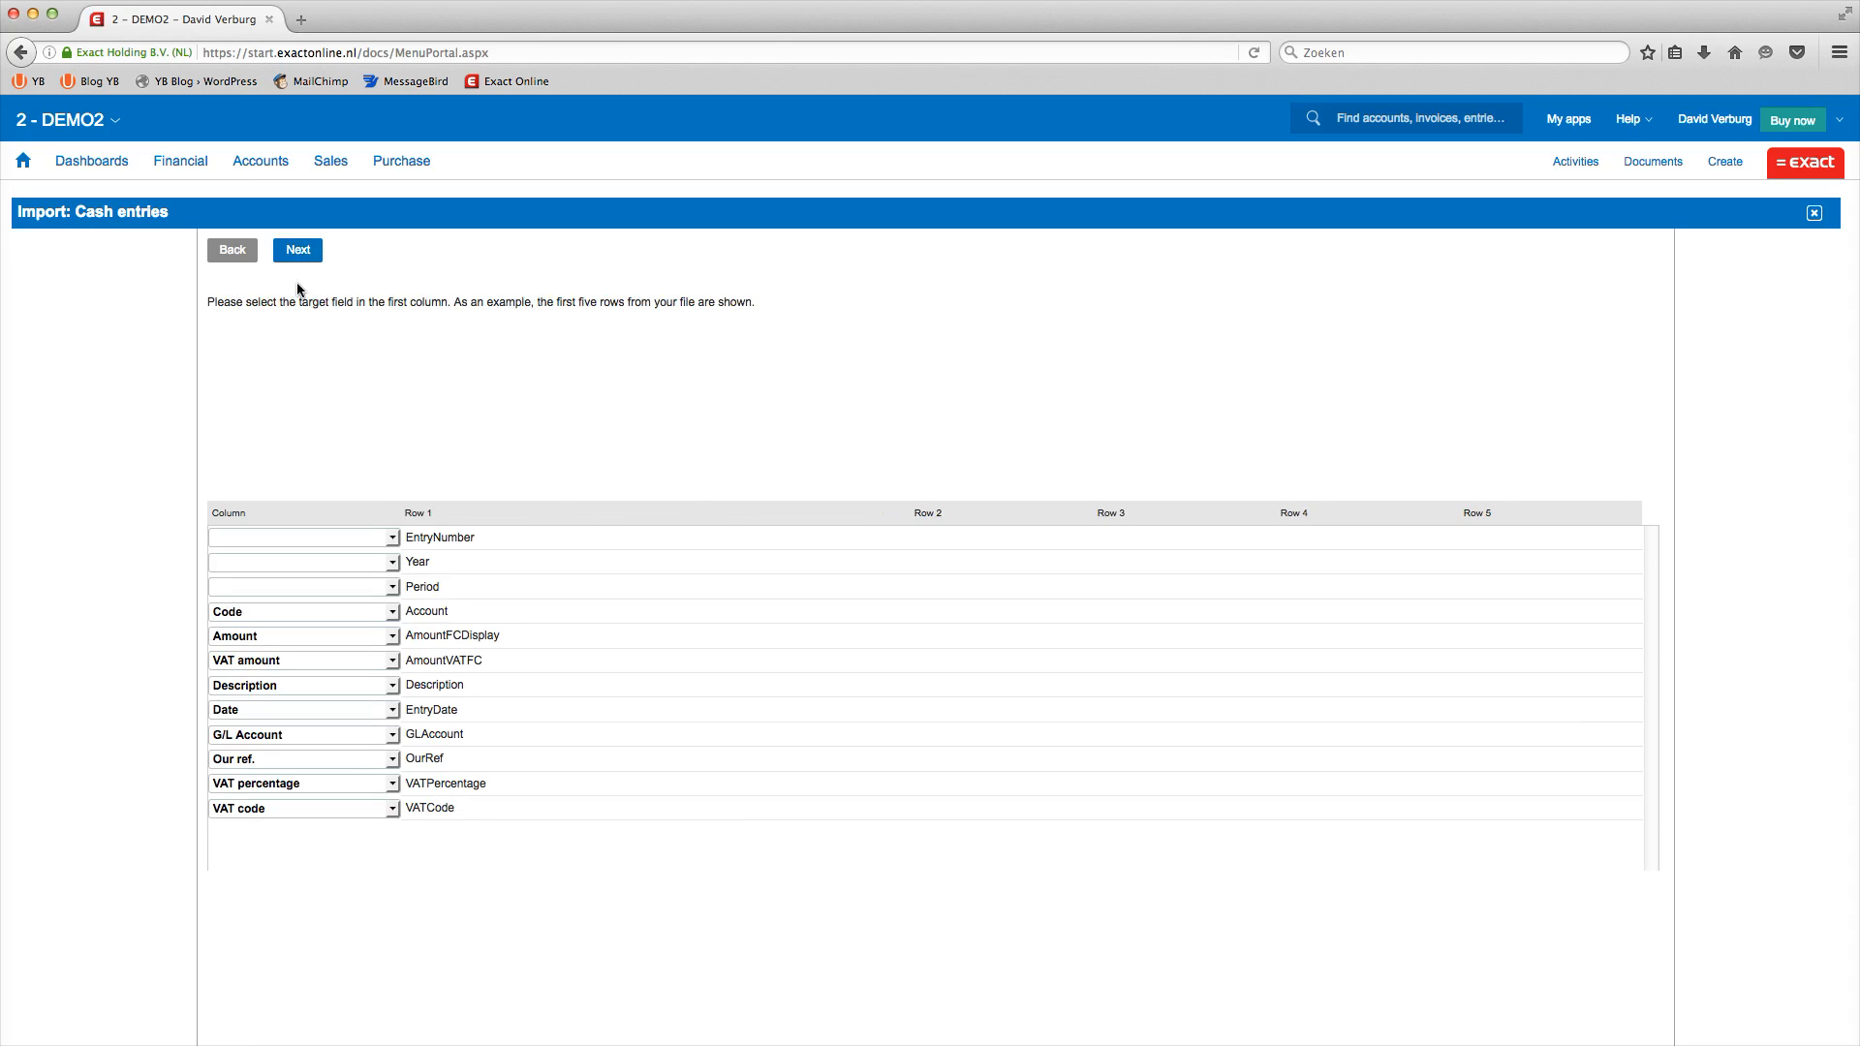
pyautogui.click(300, 252)
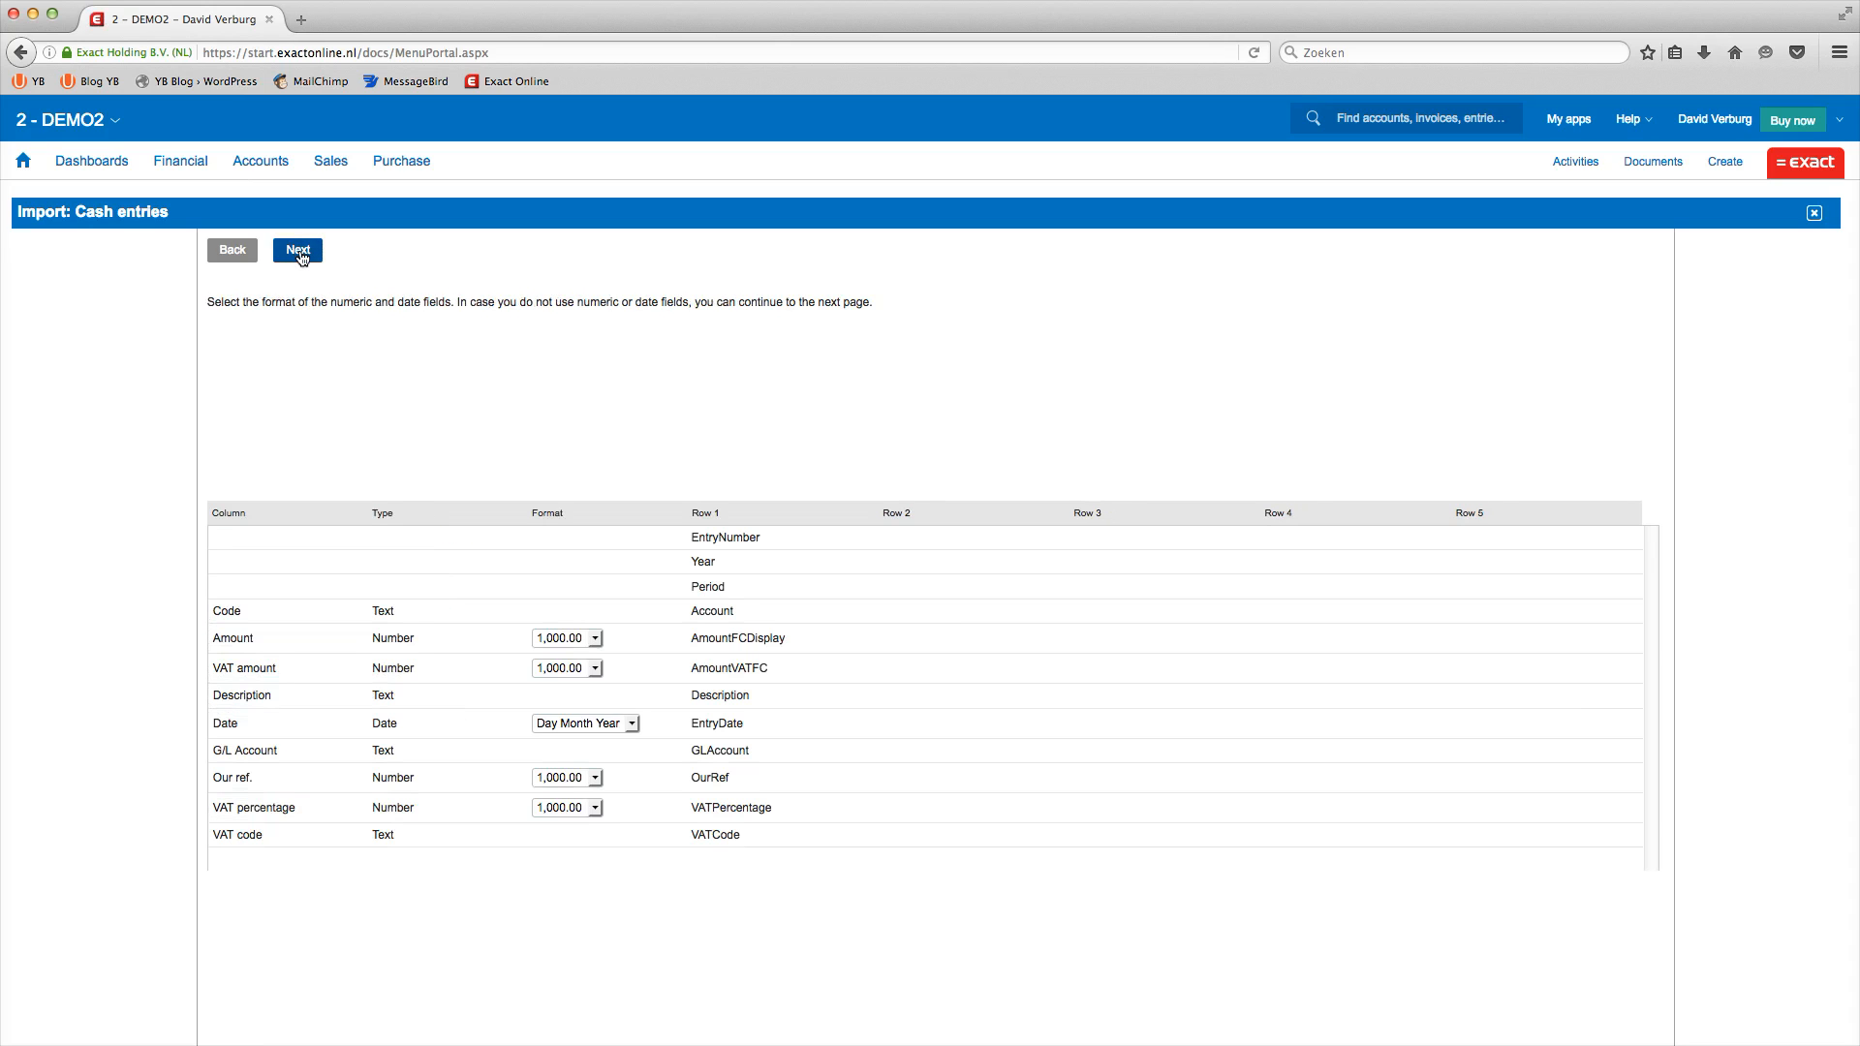
pyautogui.click(300, 252)
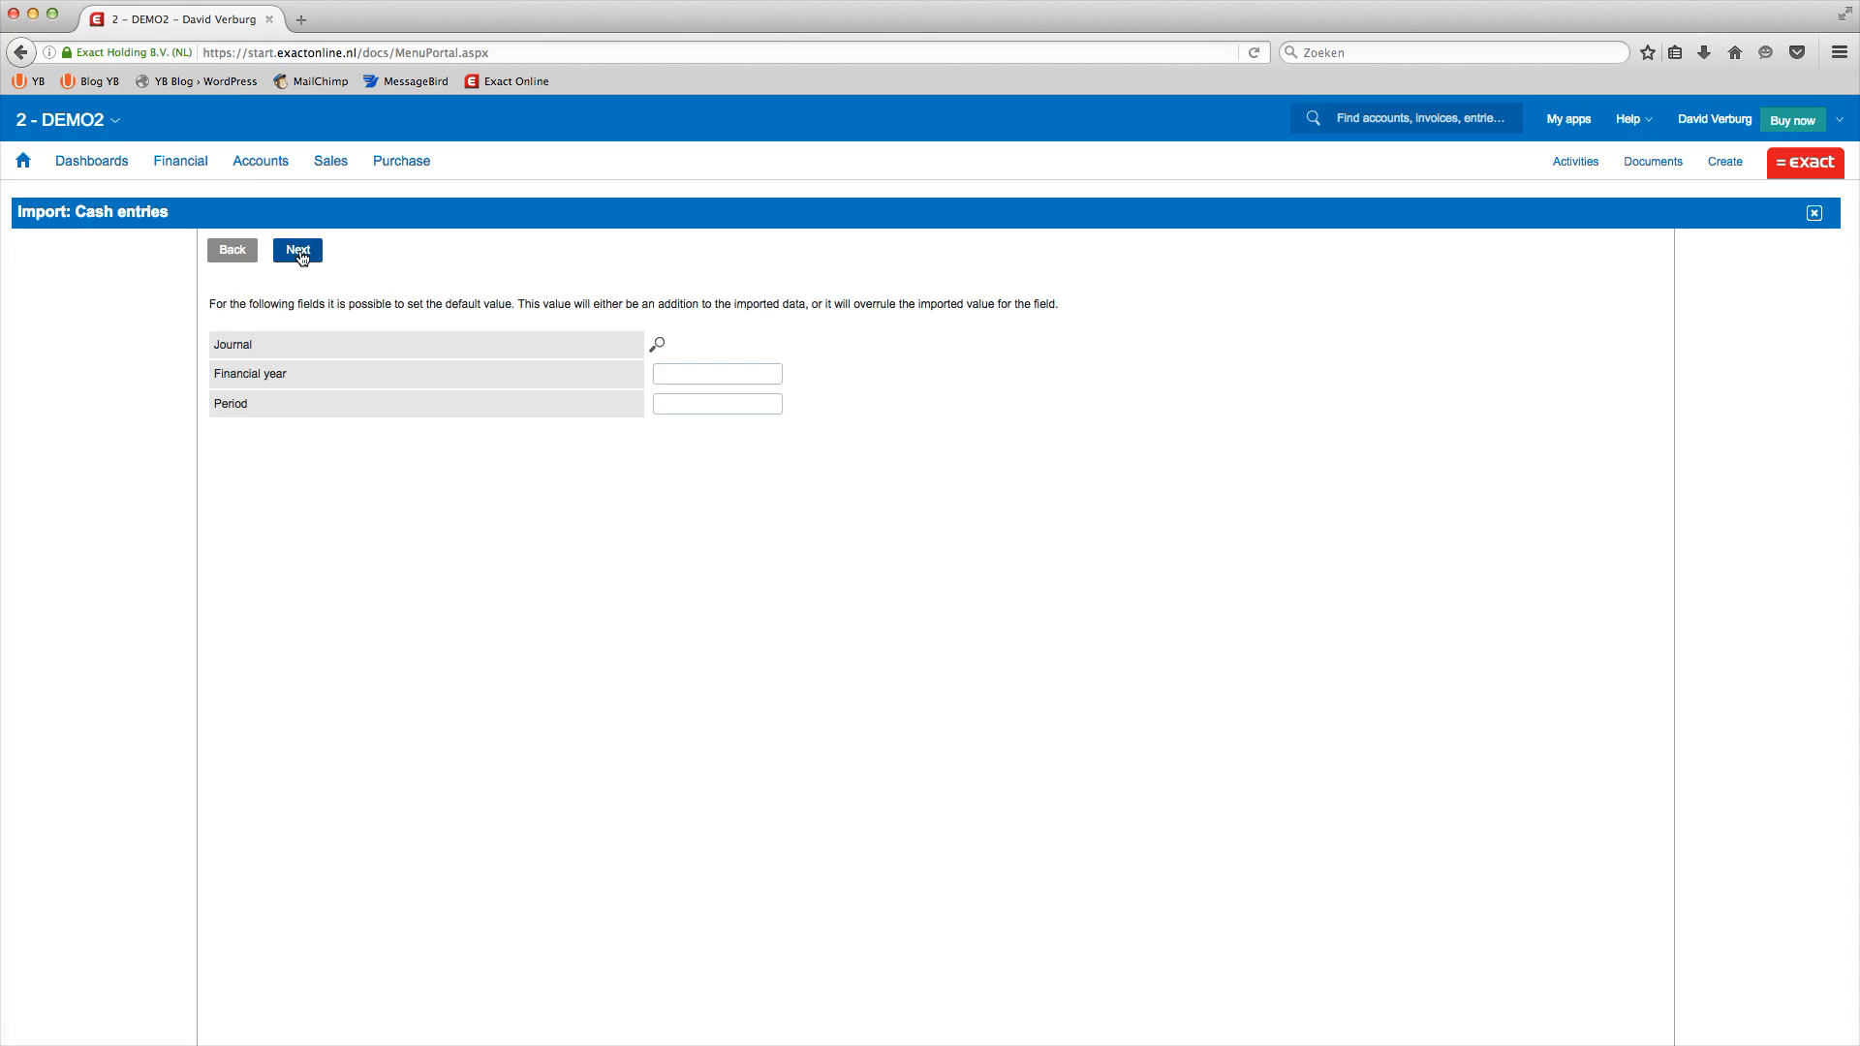
# Step: Choose a cash journal as the default journal for the cash entries import and continue to validation
pyautogui.click(657, 344)
pyautogui.click(759, 509)
pyautogui.click(295, 253)
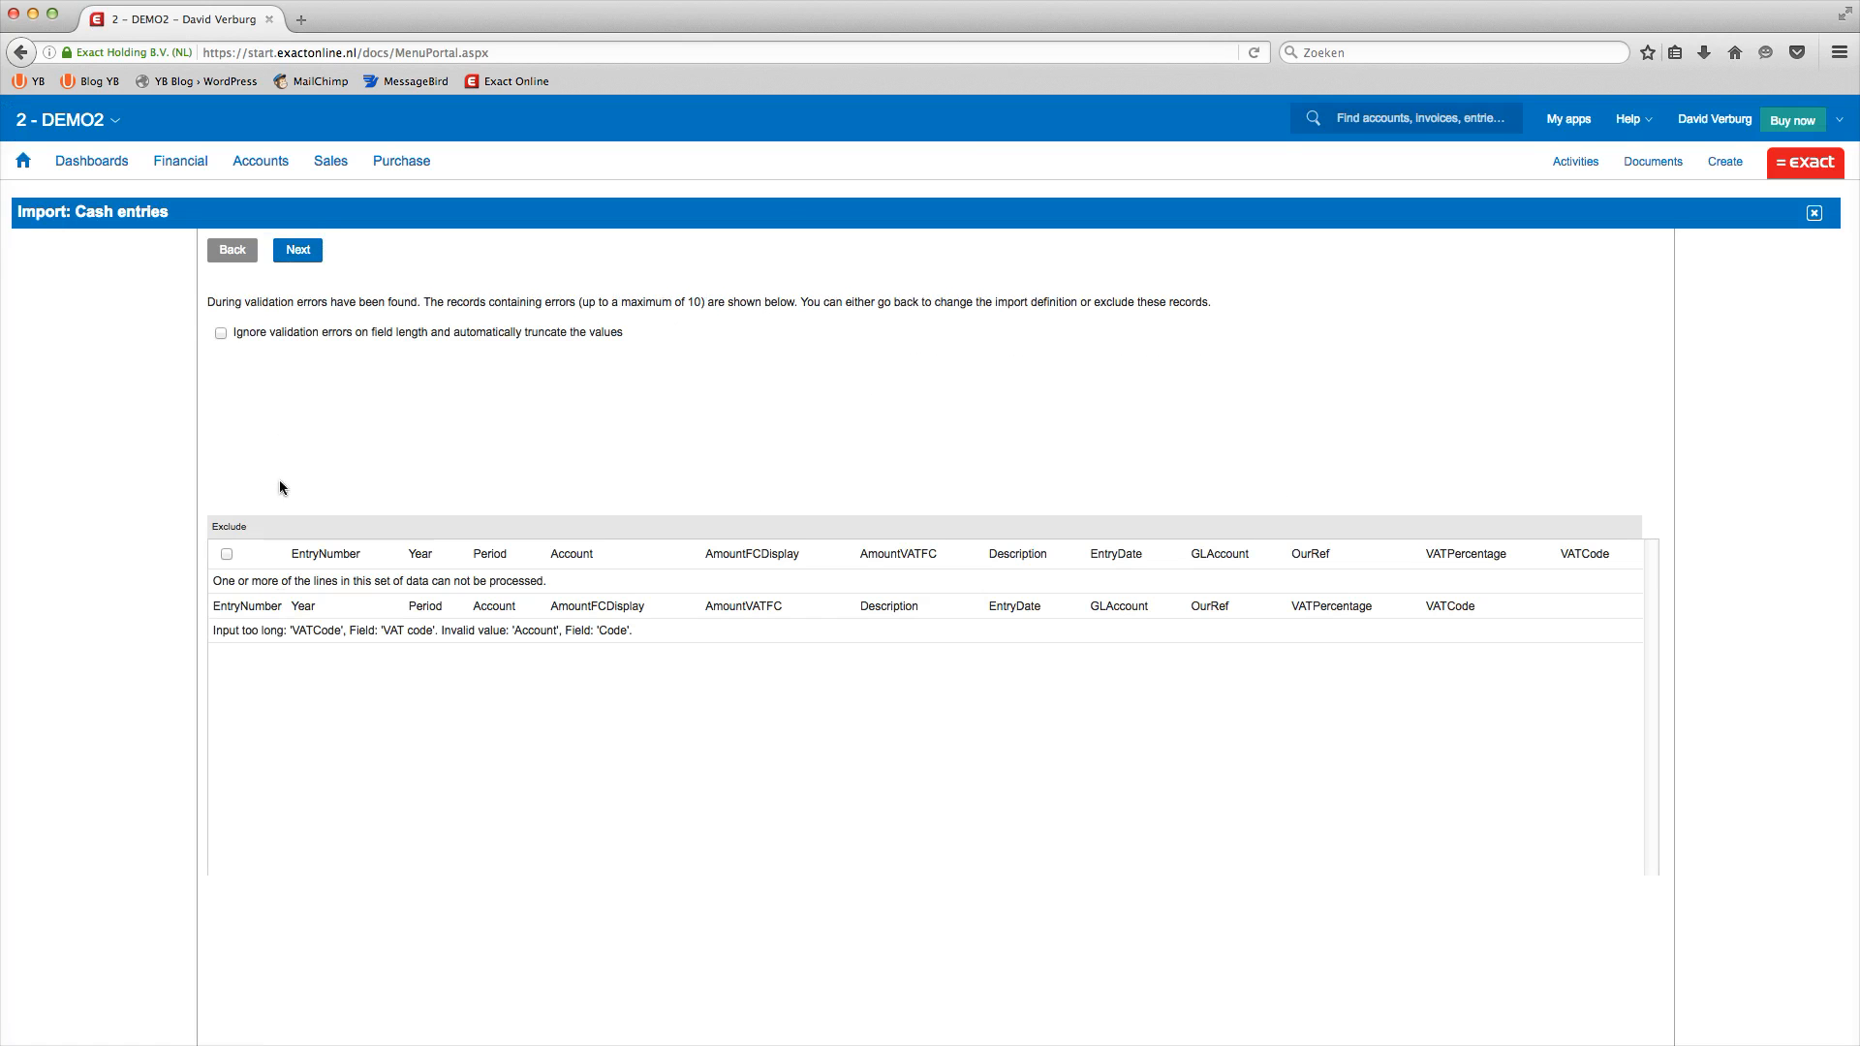
# Step: Exclude the record with column names that fails validation and run the cash entries import
pyautogui.moveTo(641, 630); pyautogui.dragTo(203, 630)
pyautogui.click(226, 556)
pyautogui.click(296, 251)
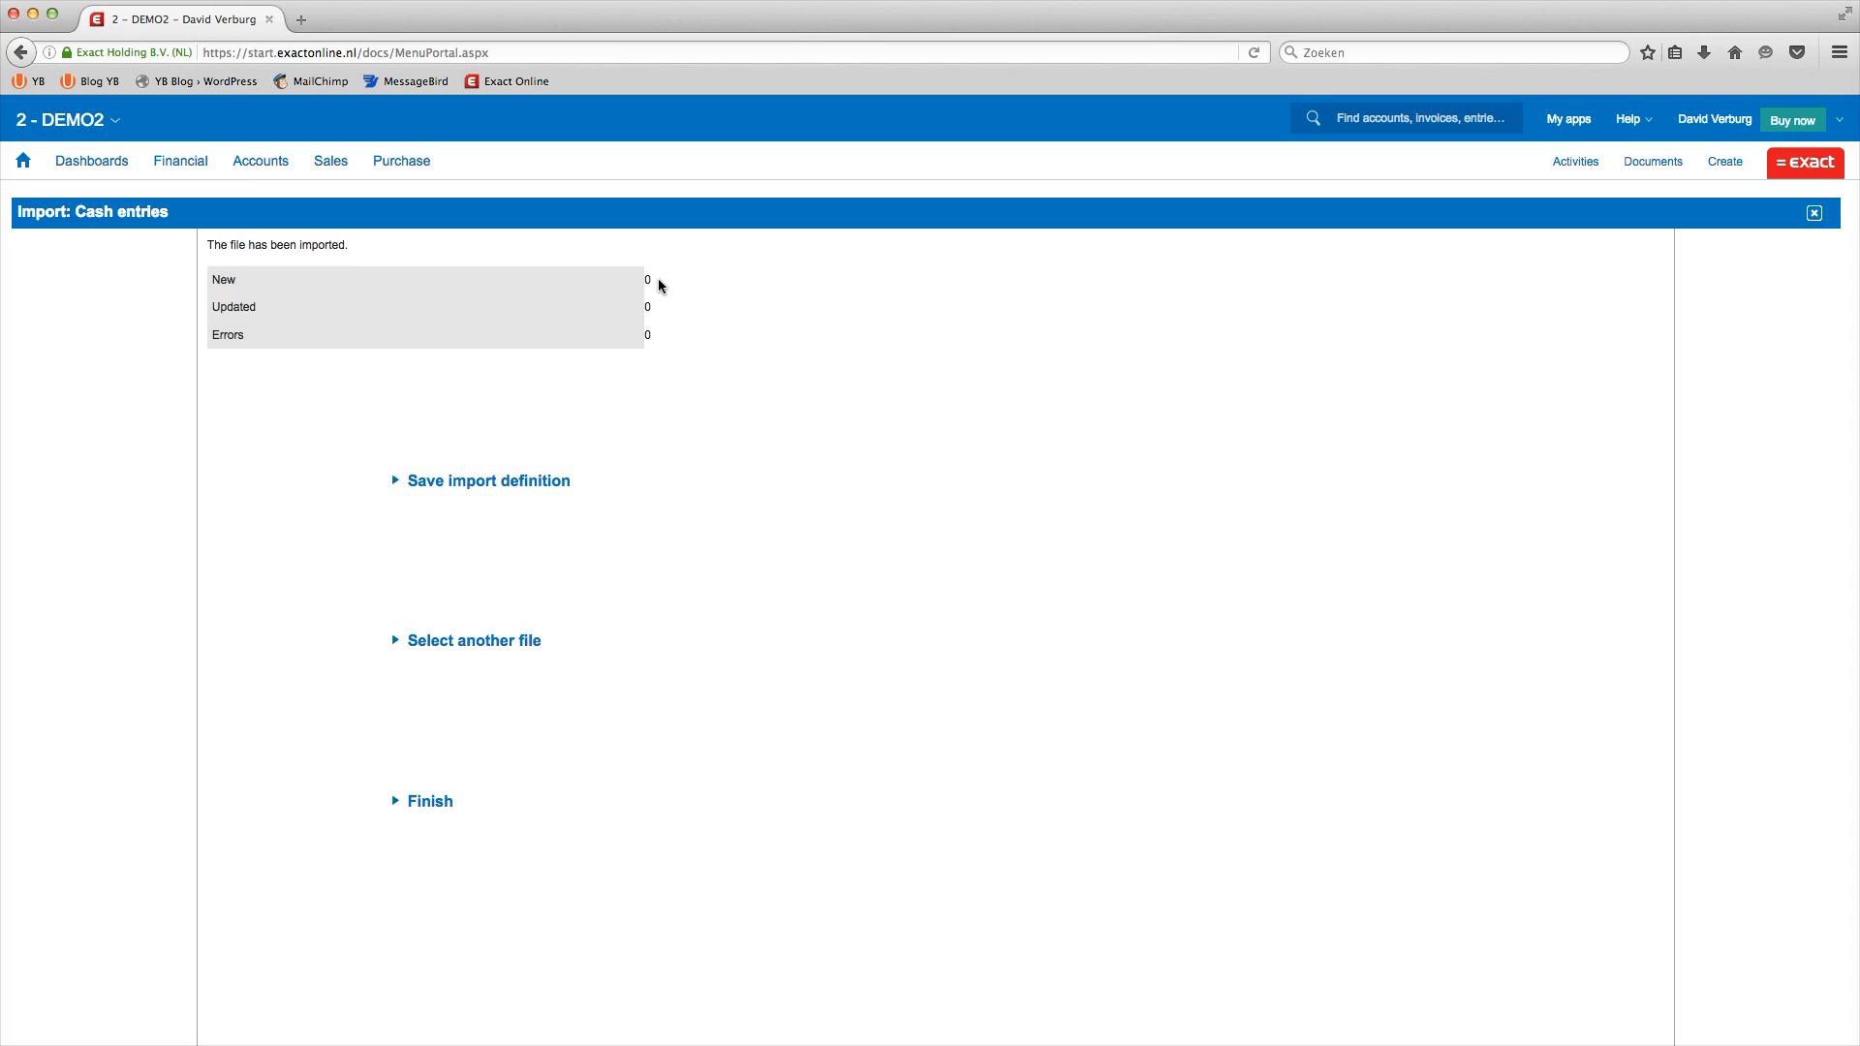
pyautogui.doubleClick(647, 280)
# Step: Save the cash entries import settings as an import definition named "import YouBaze"
pyautogui.click(438, 482)
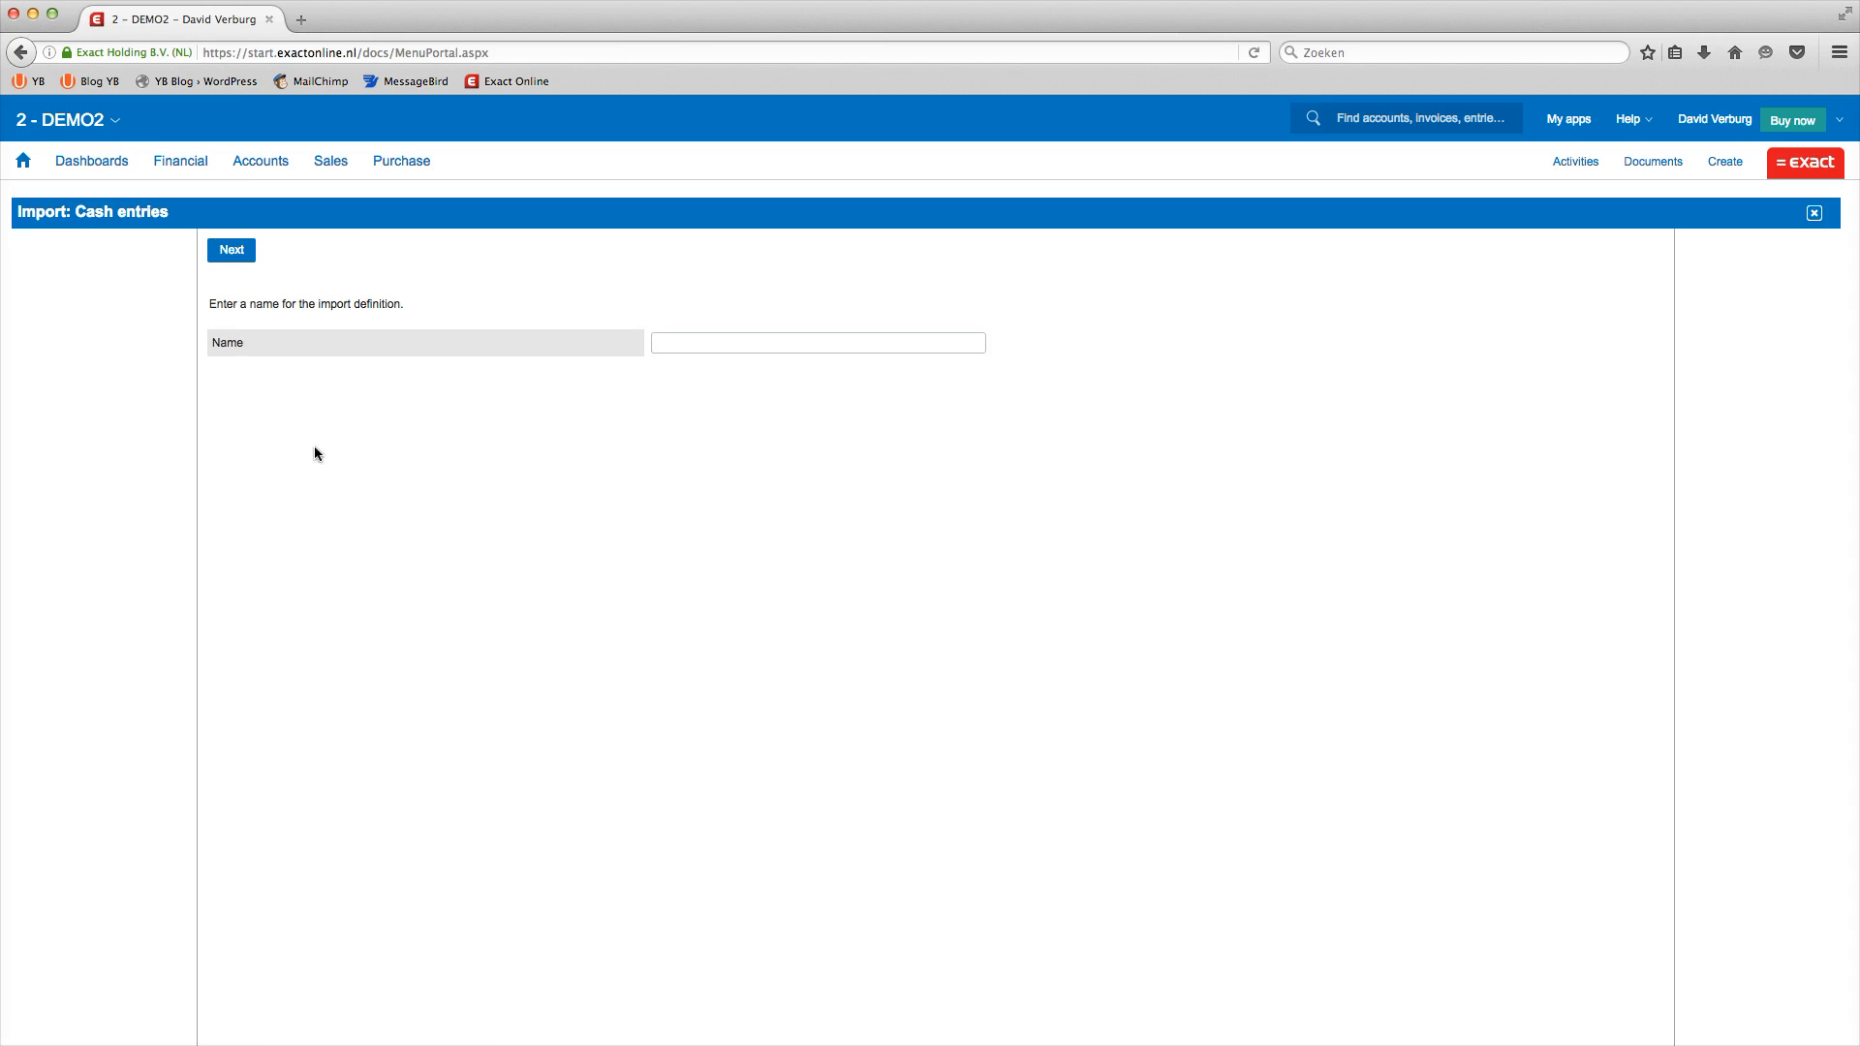
pyautogui.click(663, 344)
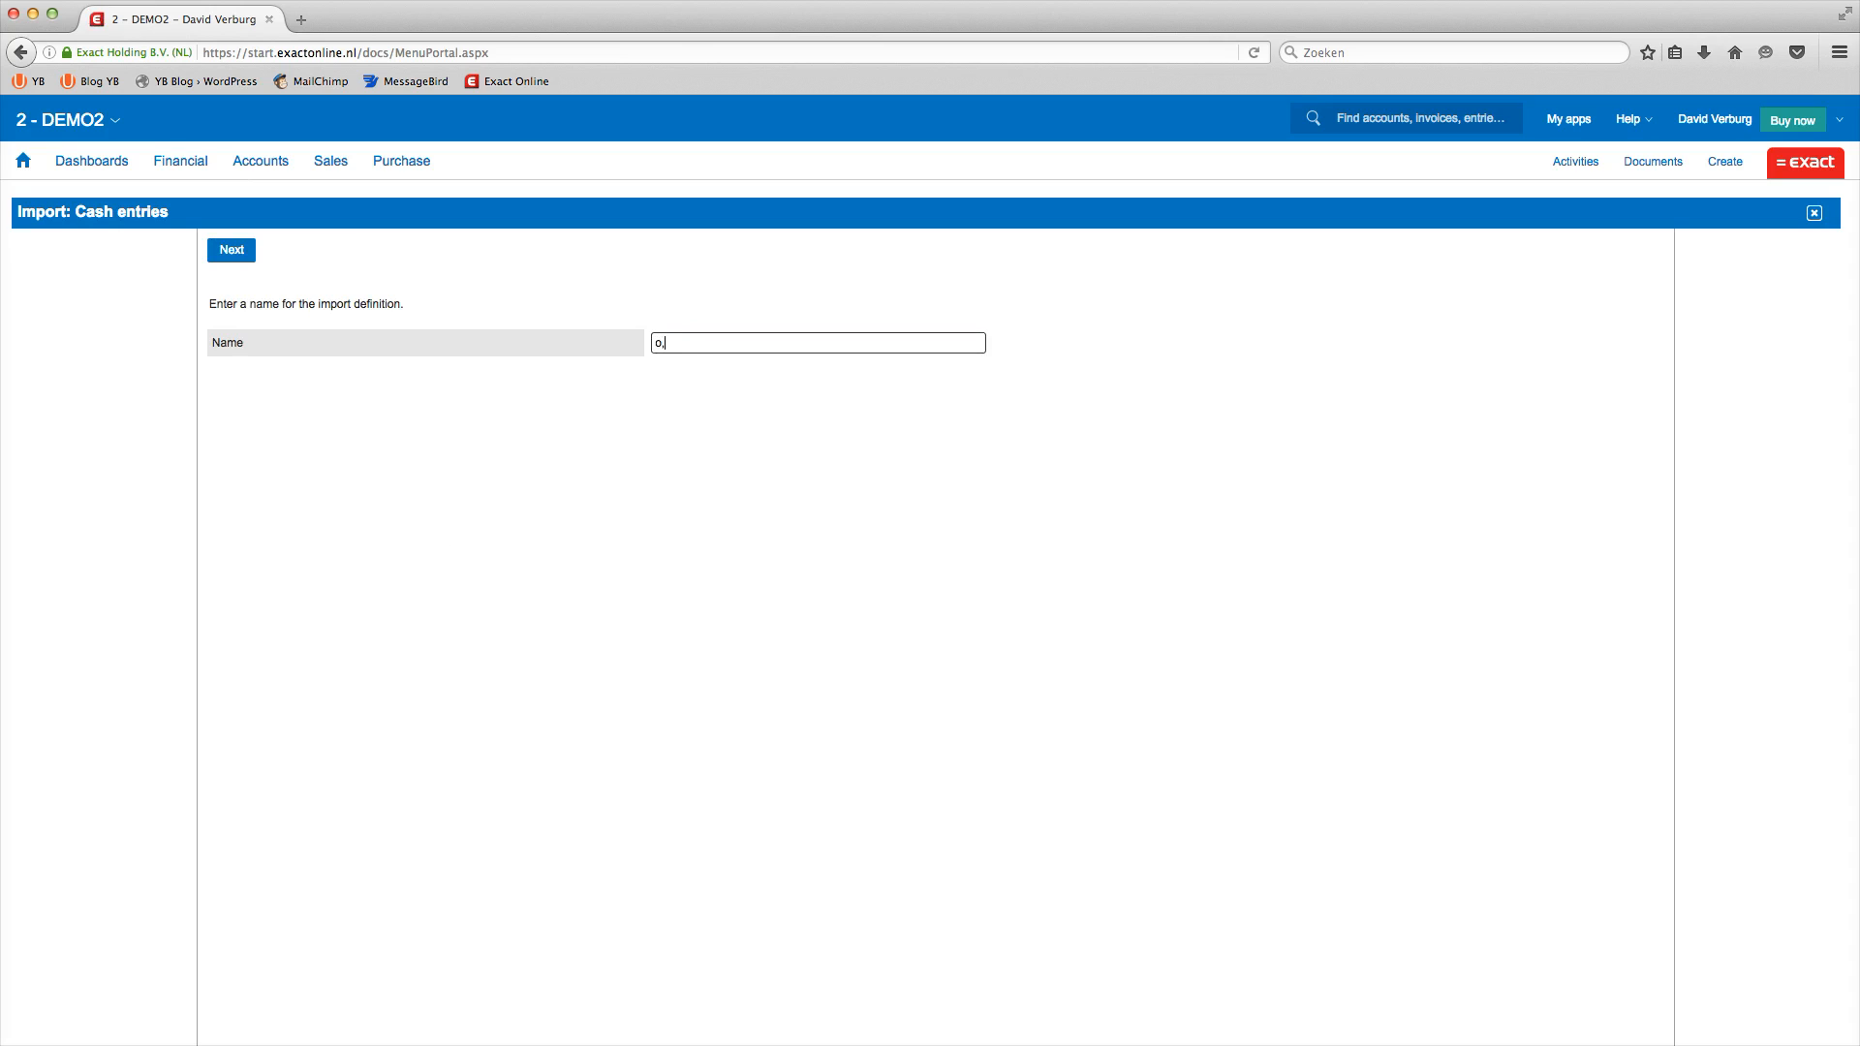
pyautogui.write('impo')
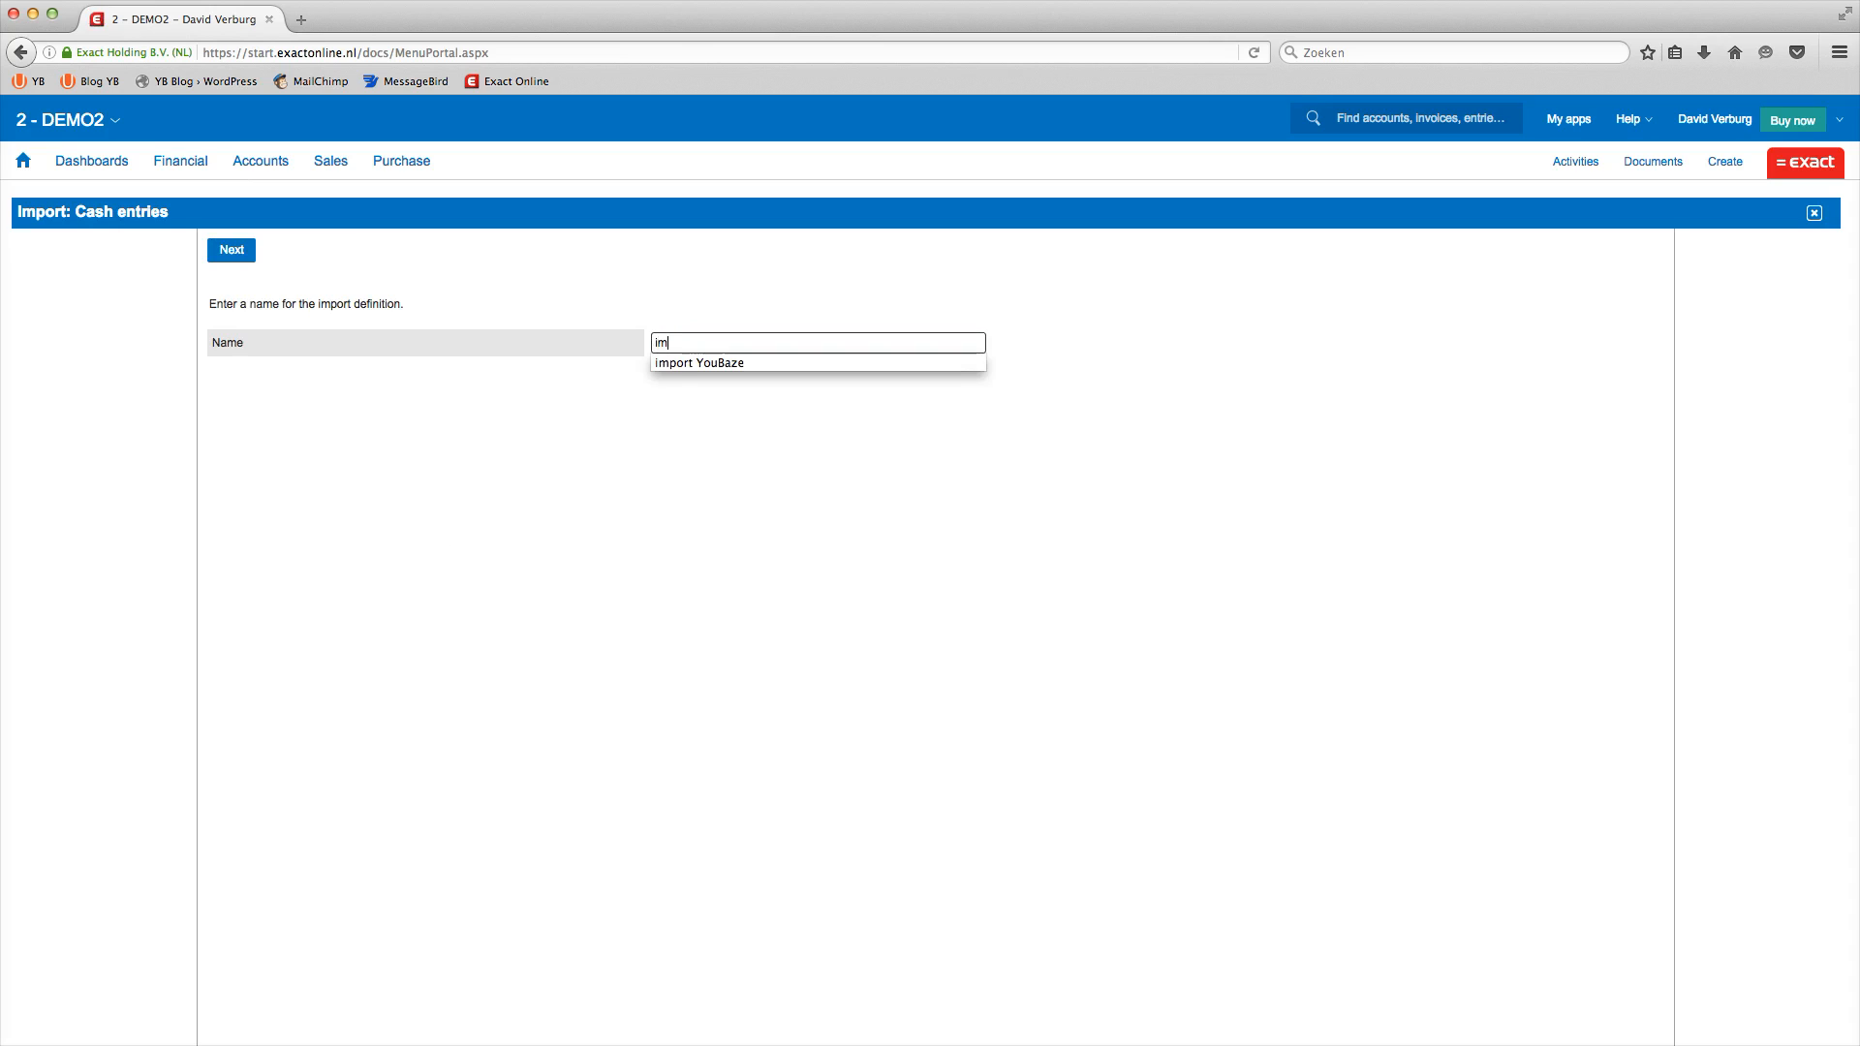
pyautogui.click(682, 366)
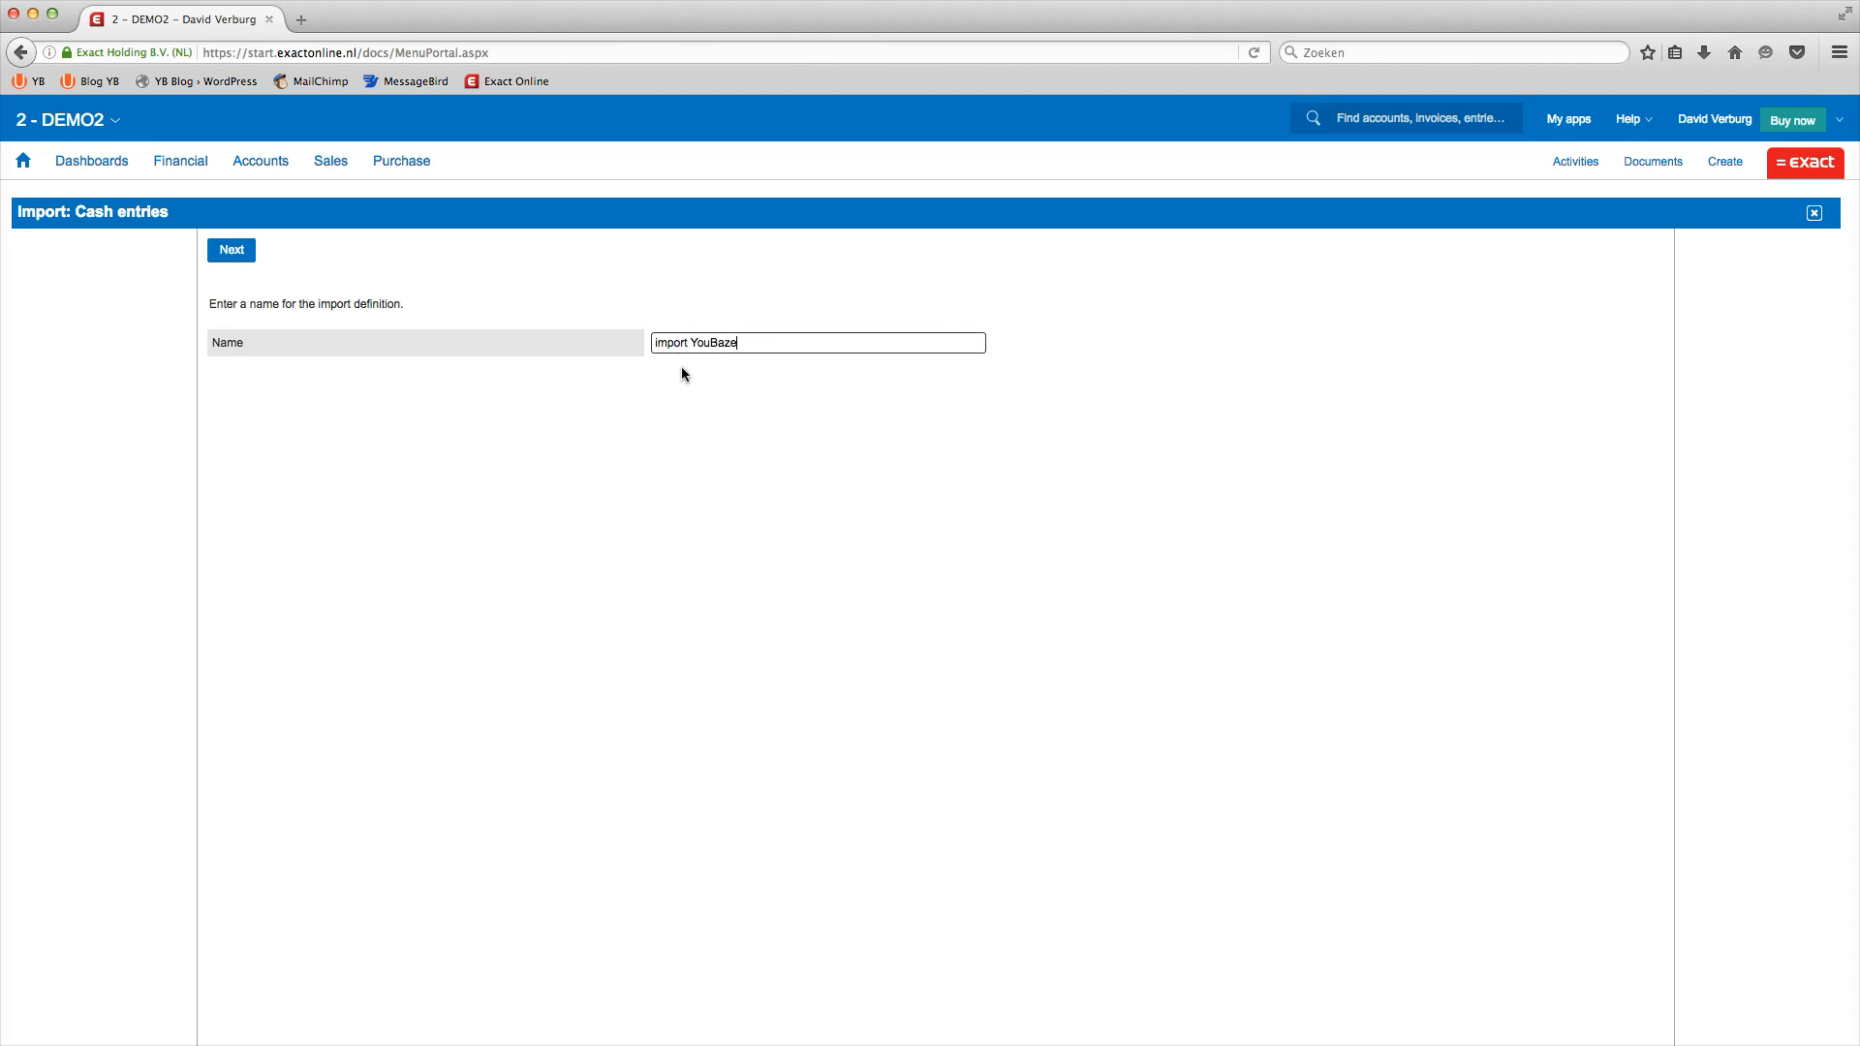
pyautogui.click(233, 252)
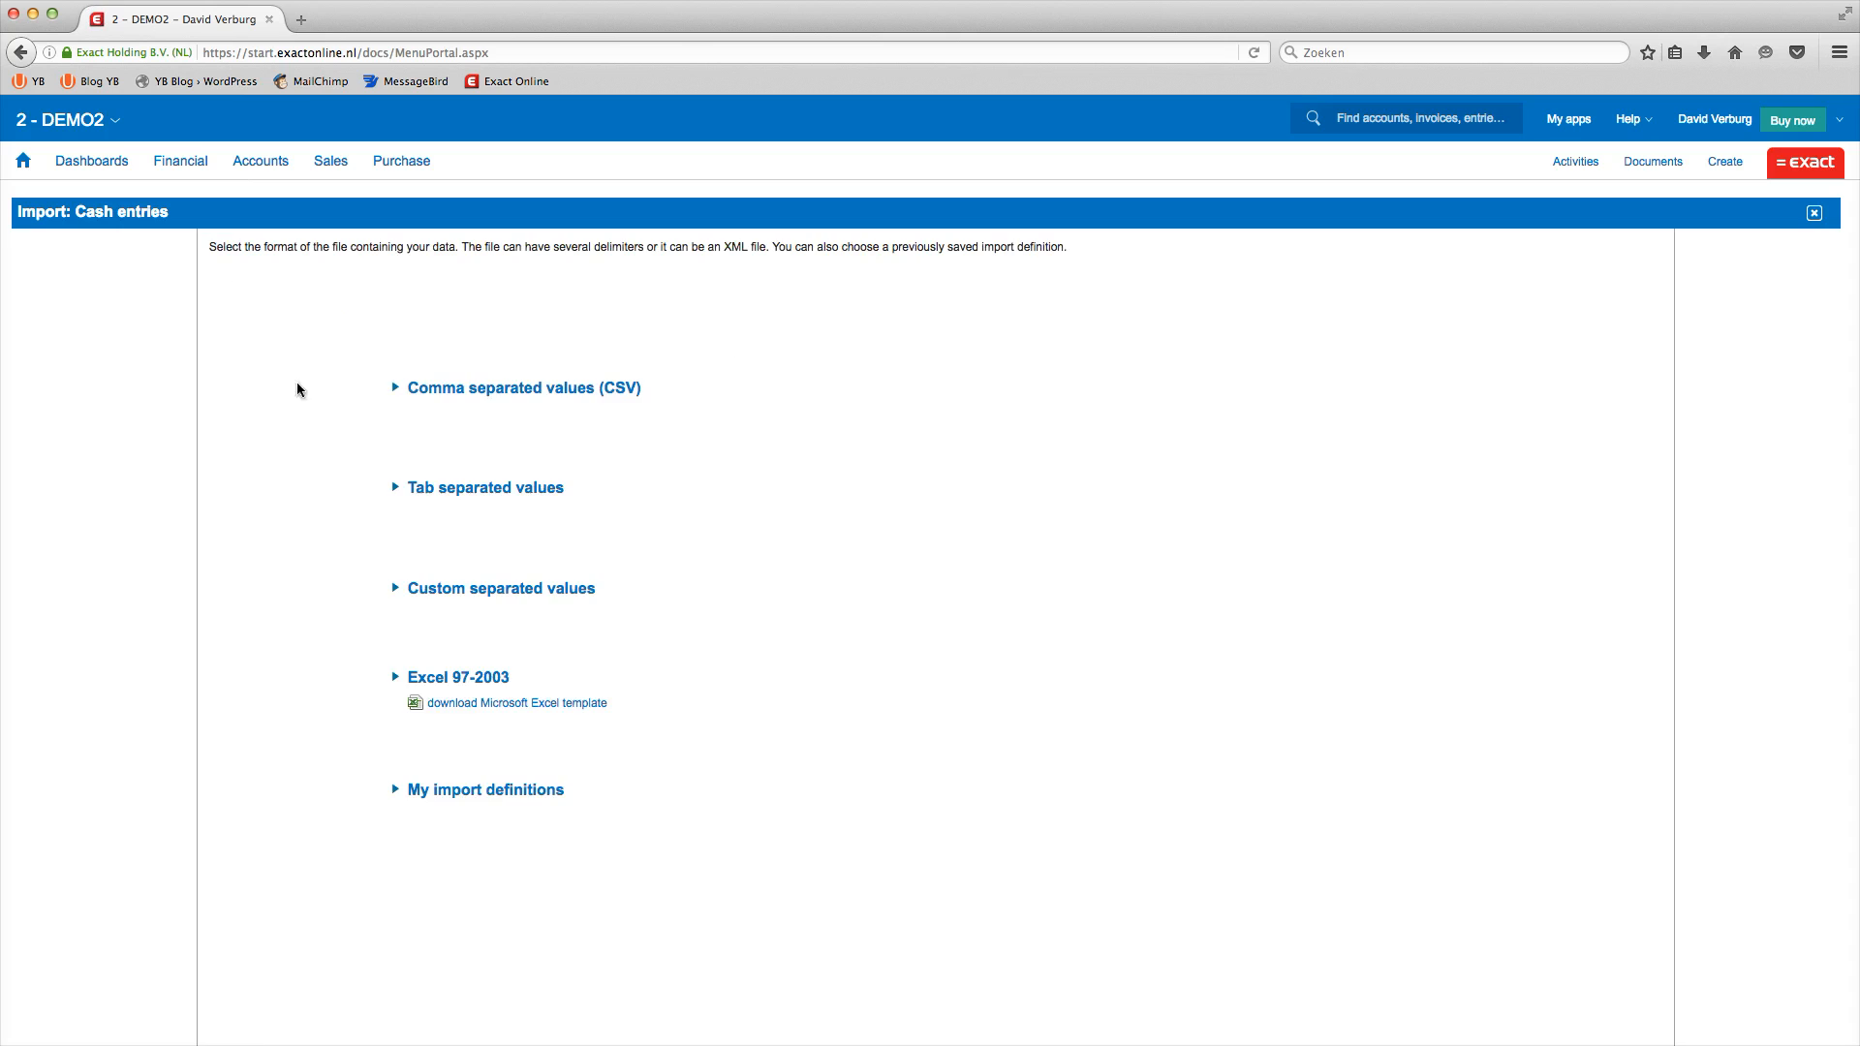
# Step: View the saved import definitions for cash entries and return to the Import/Export overview of DEMO2
pyautogui.click(466, 791)
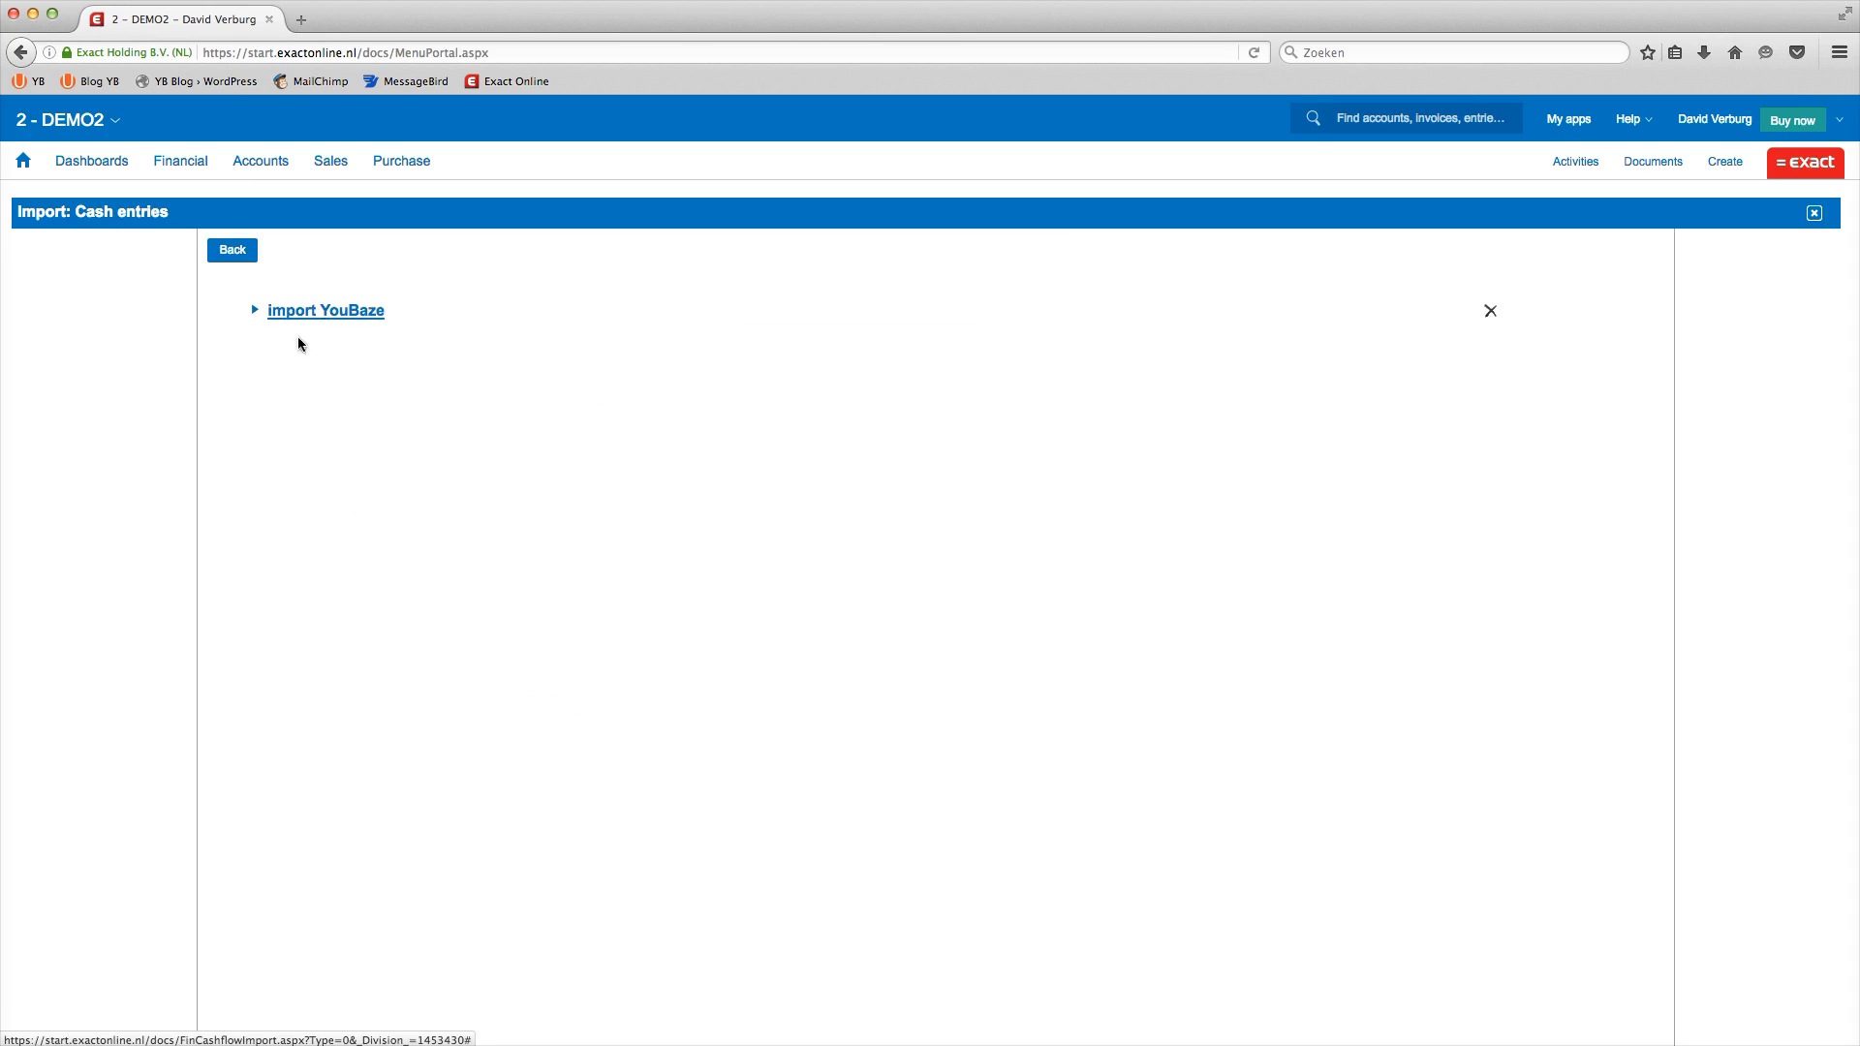
pyautogui.click(44, 128)
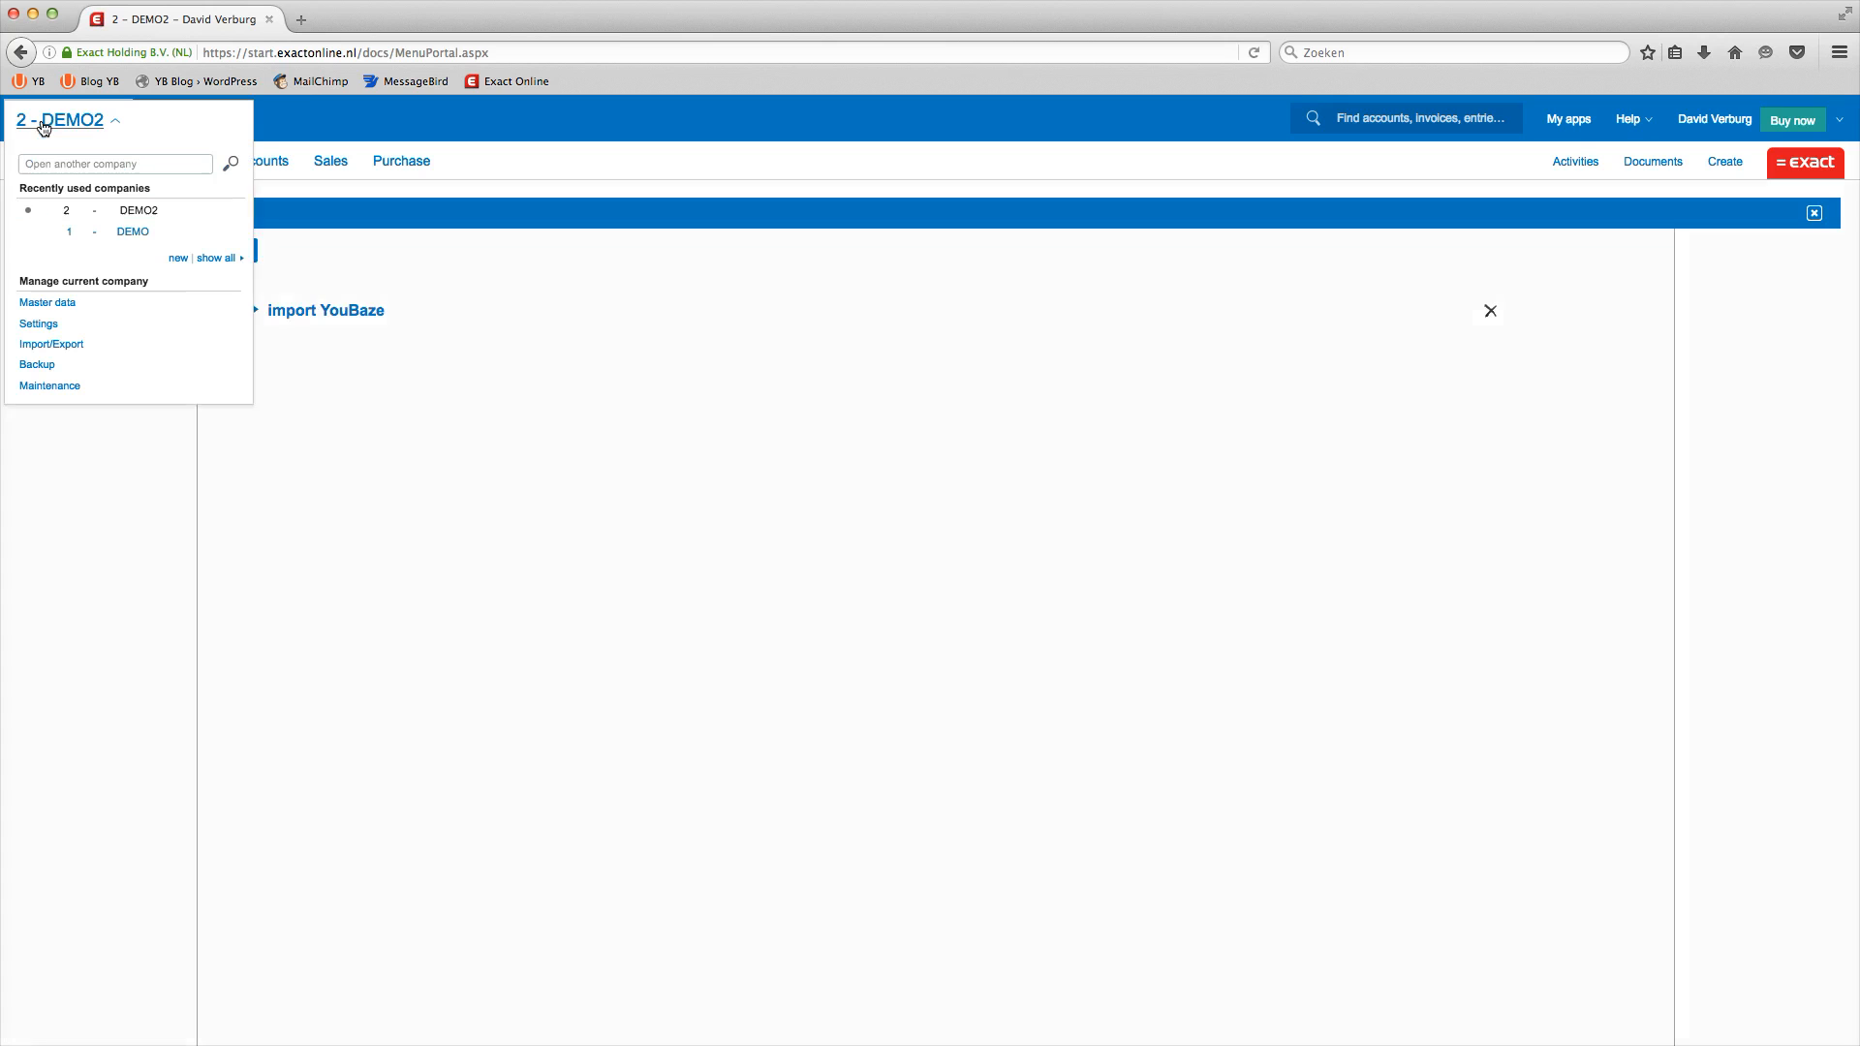
pyautogui.click(58, 346)
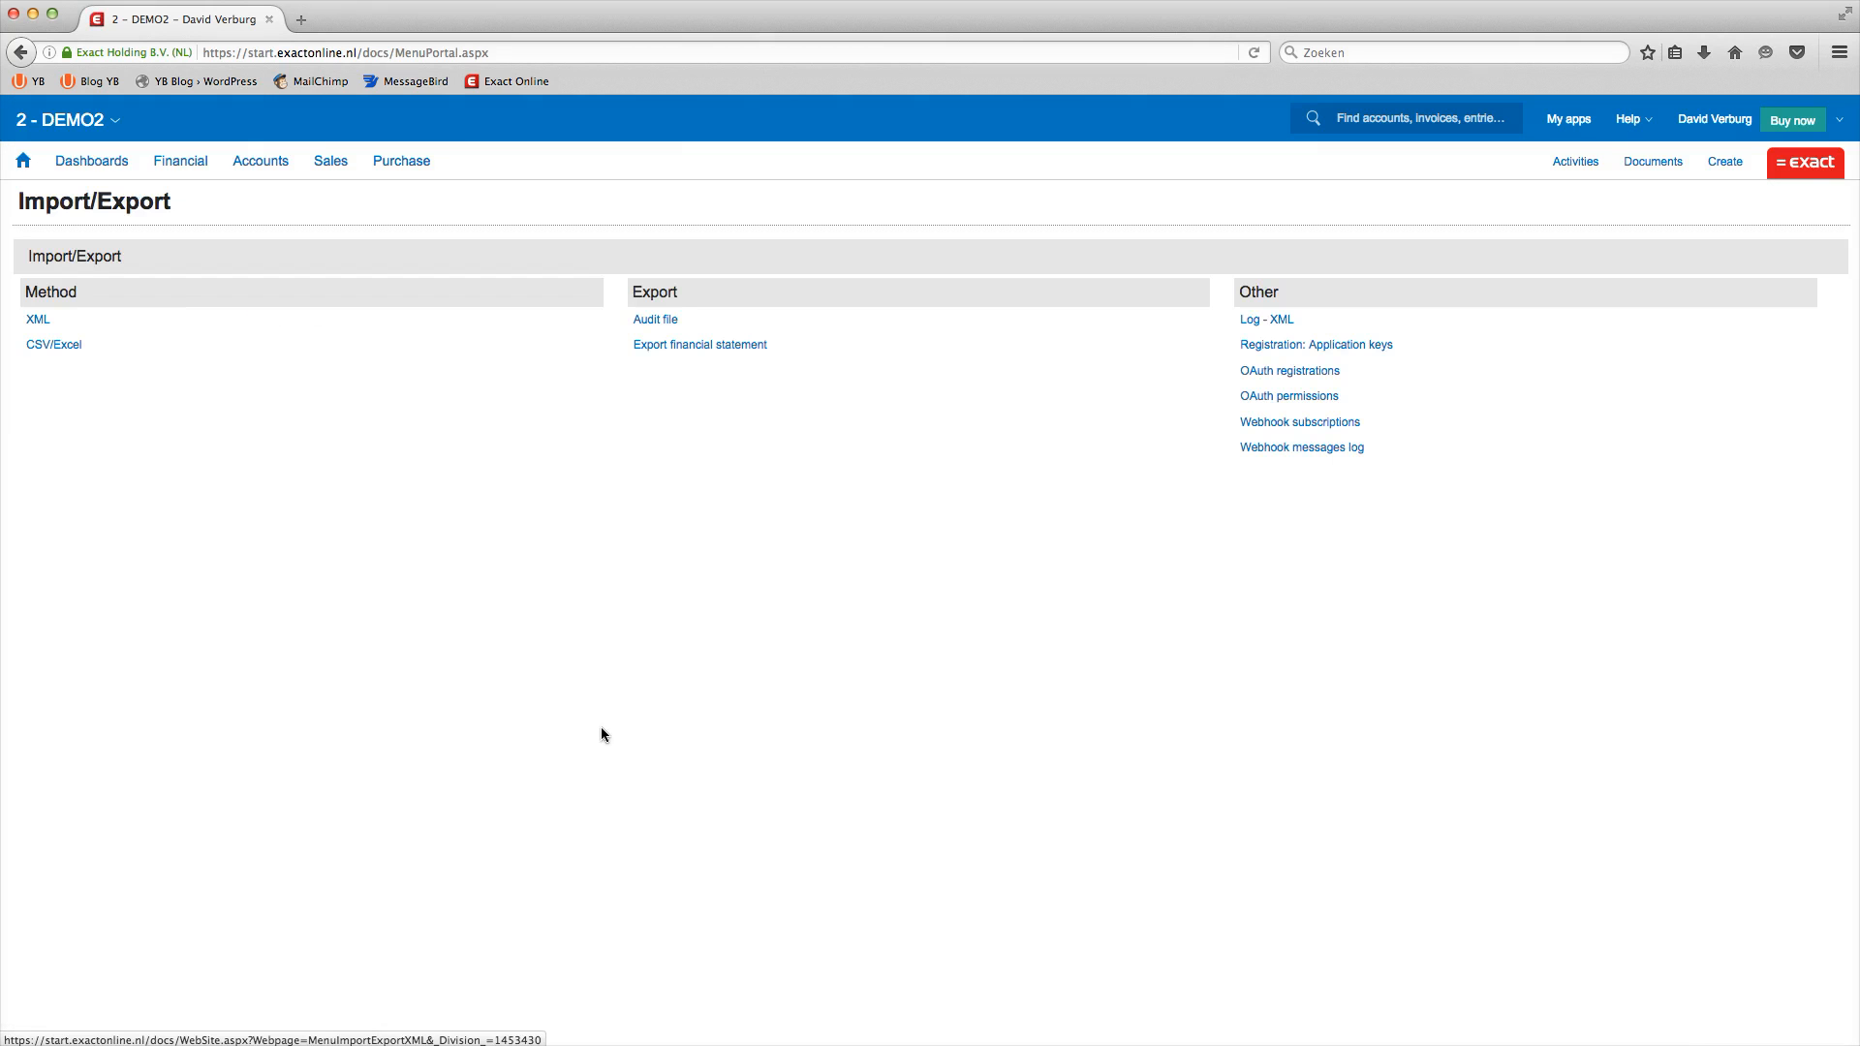